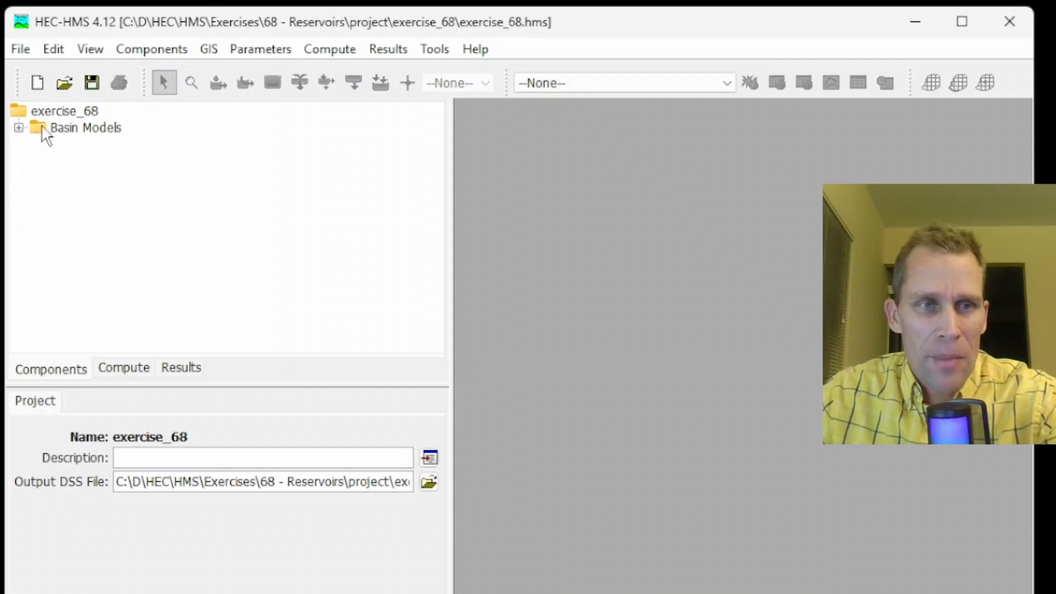
Open the Basin 1 basin model and maximize its map window
click(19, 128)
click(77, 144)
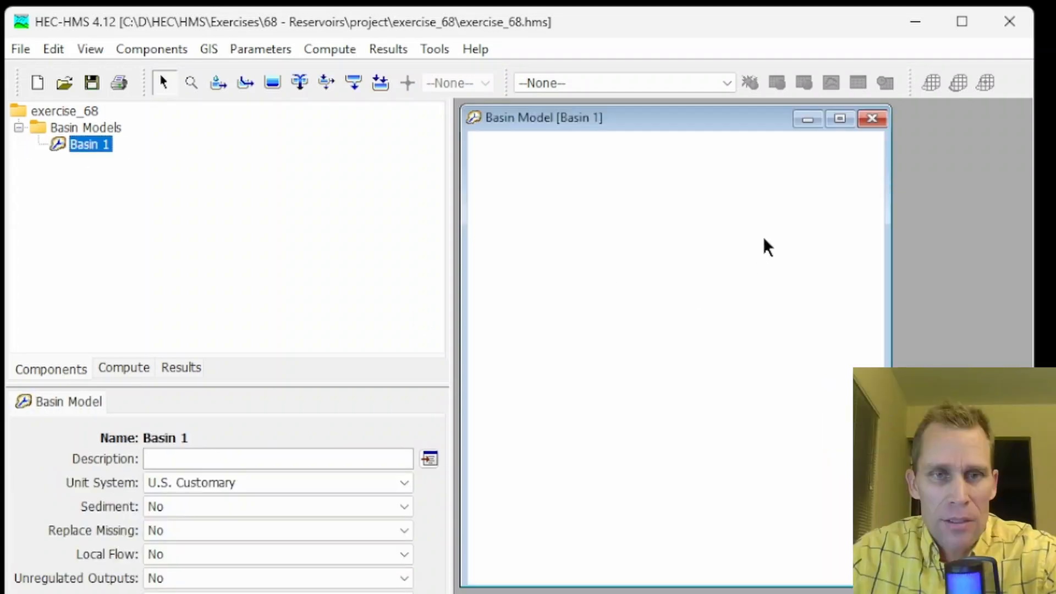
click(839, 119)
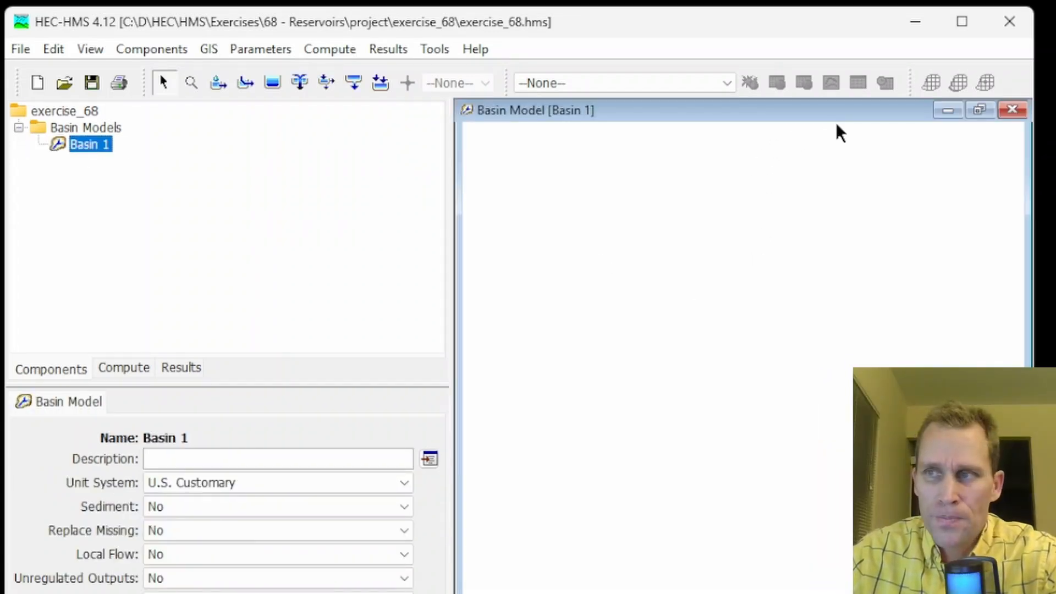
Place a source element near the top of the basin model map
click(353, 82)
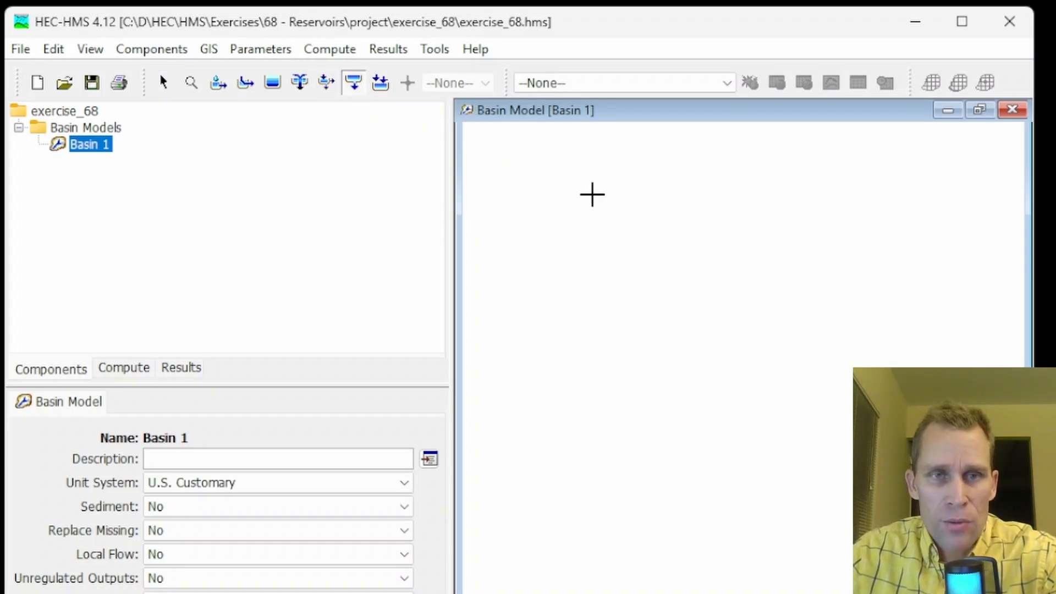
click(592, 194)
click(650, 468)
click(164, 82)
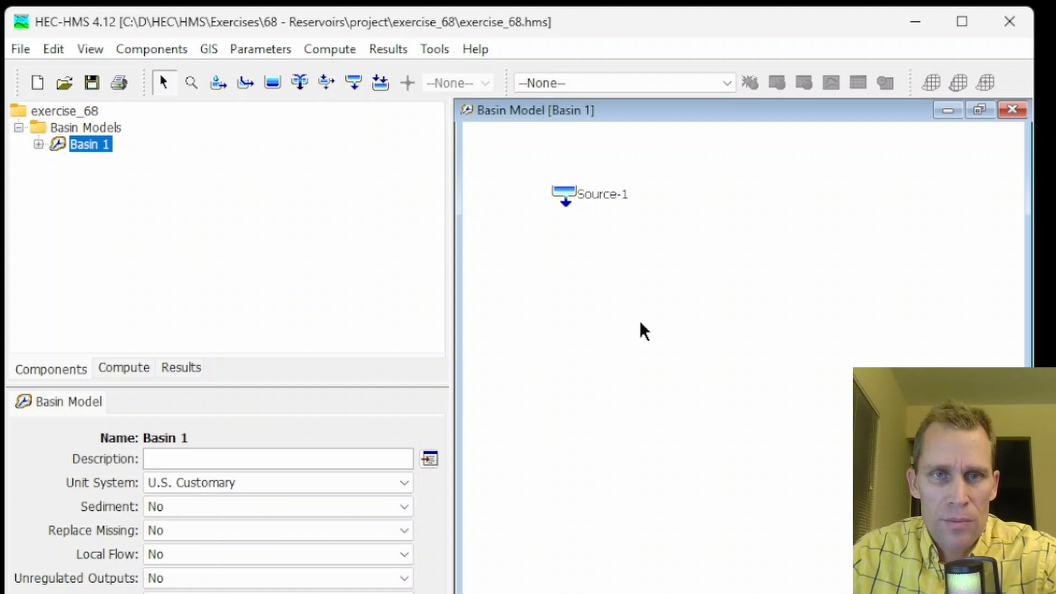
Add a reservoir element below the source, keeping the default name Reservoir-1
click(273, 82)
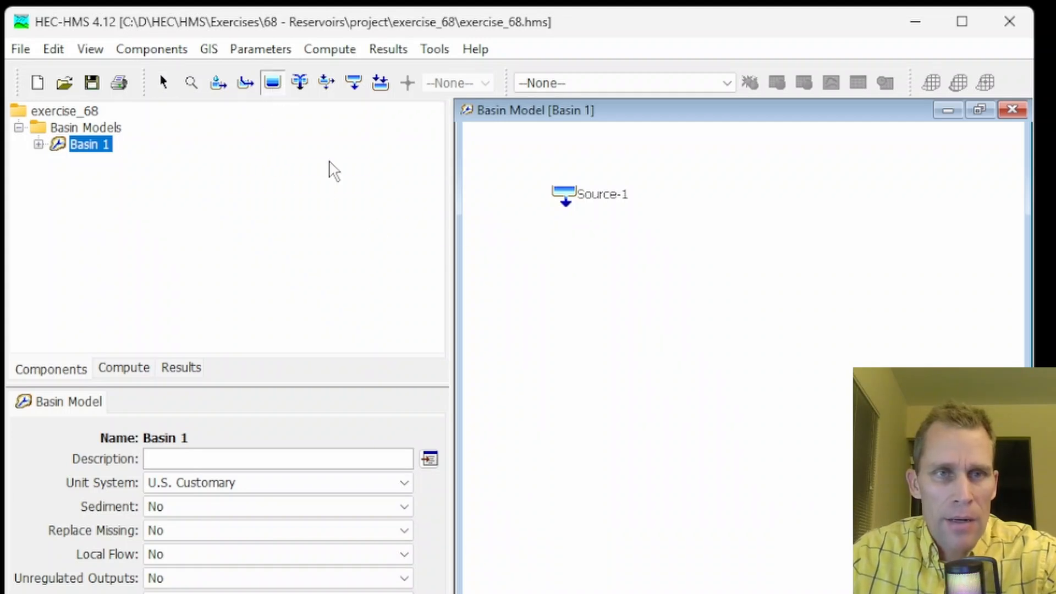
click(564, 346)
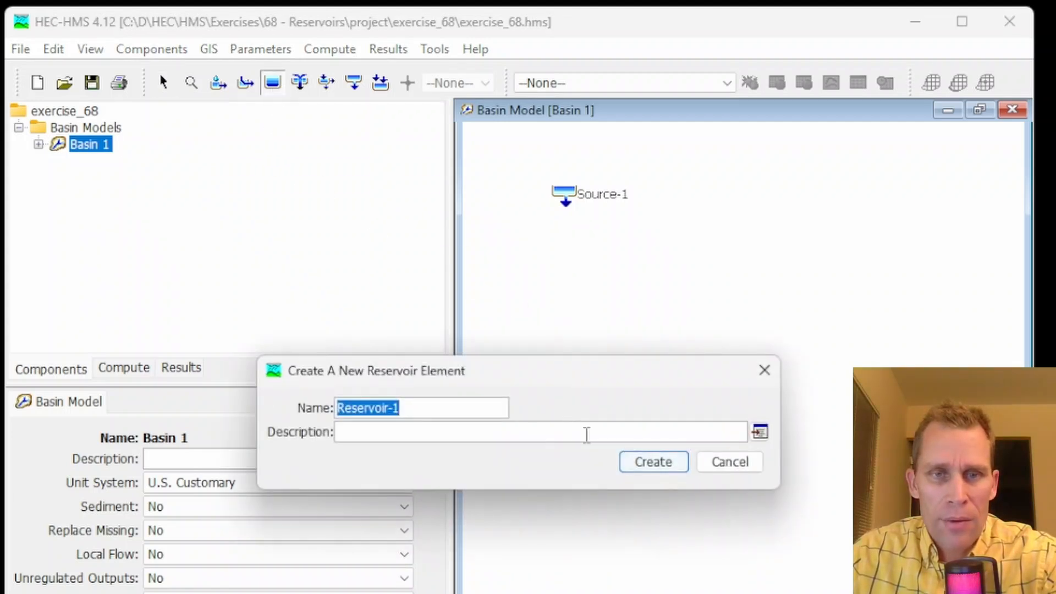
click(654, 462)
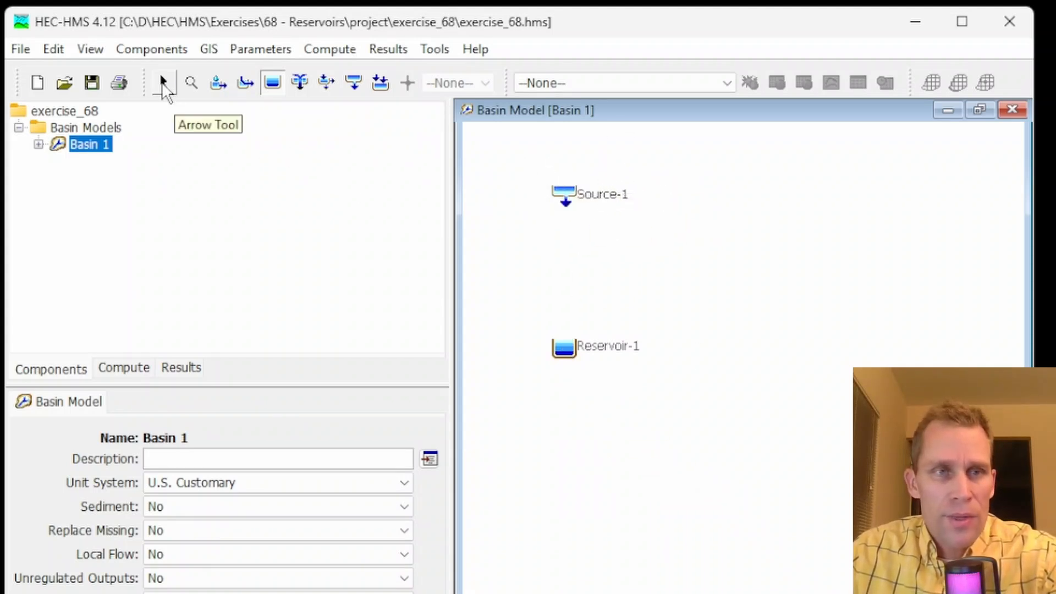
click(163, 85)
Connect Source-1 downstream to Reservoir-1
click(565, 204)
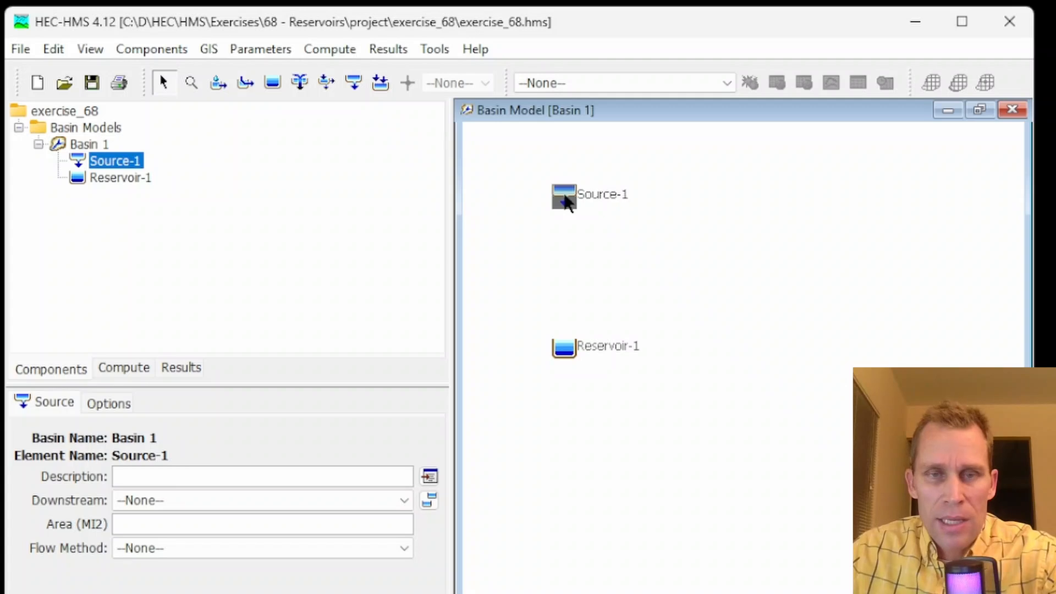
right_click(568, 202)
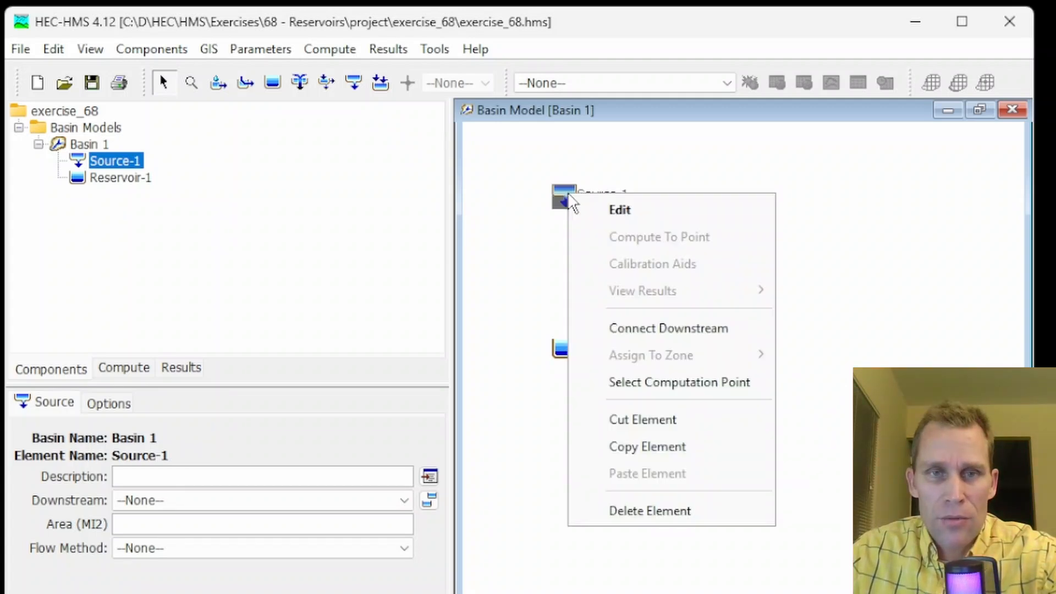
click(660, 328)
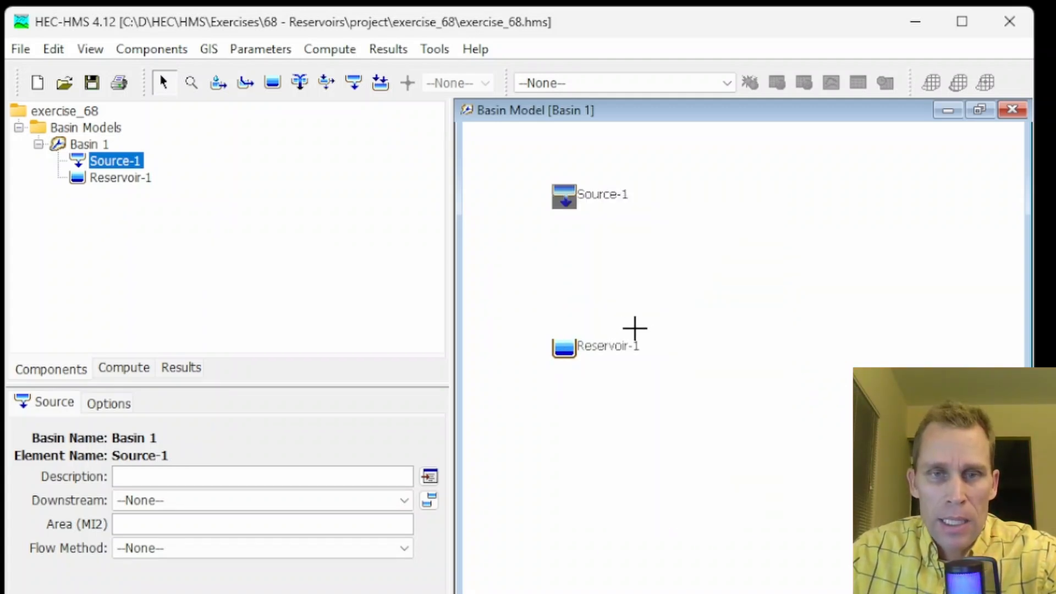
click(567, 352)
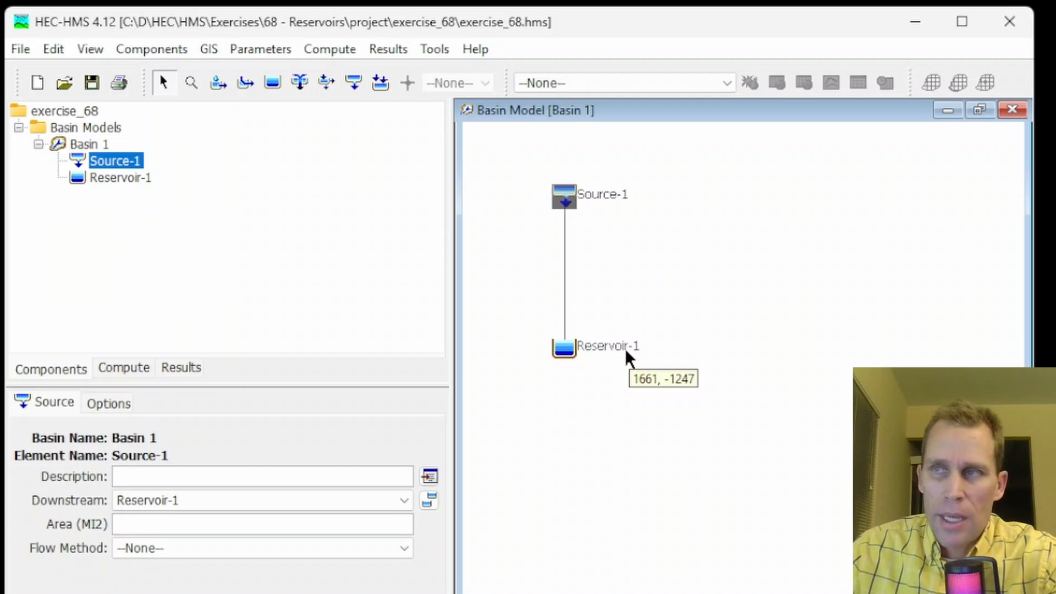
Switch to HEC-DSSVue and create a new DSS file named data in the project's exercise_68\data folder
key(alt+Tab)
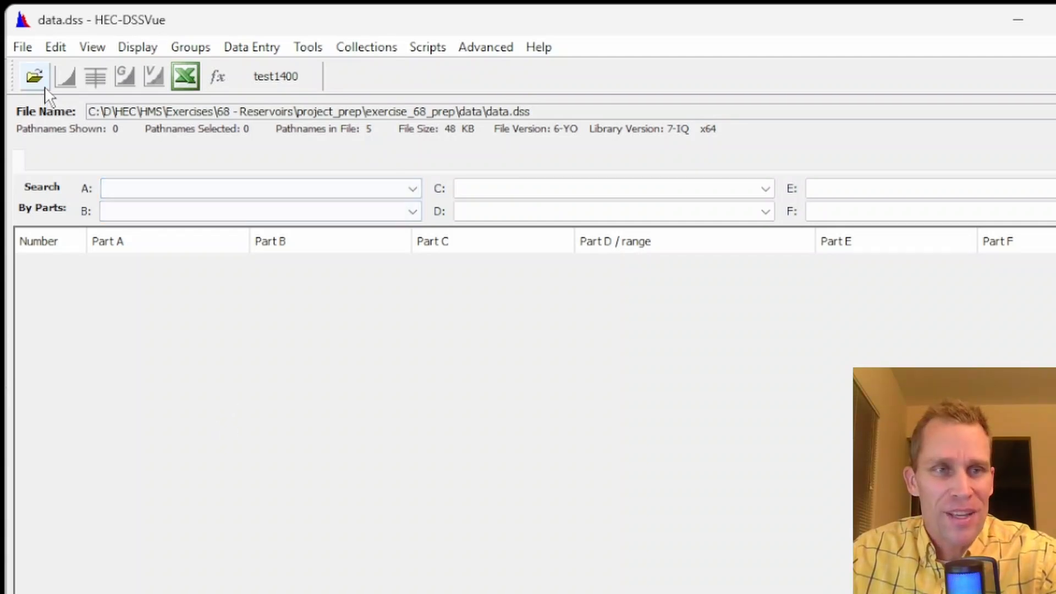
click(25, 48)
click(40, 73)
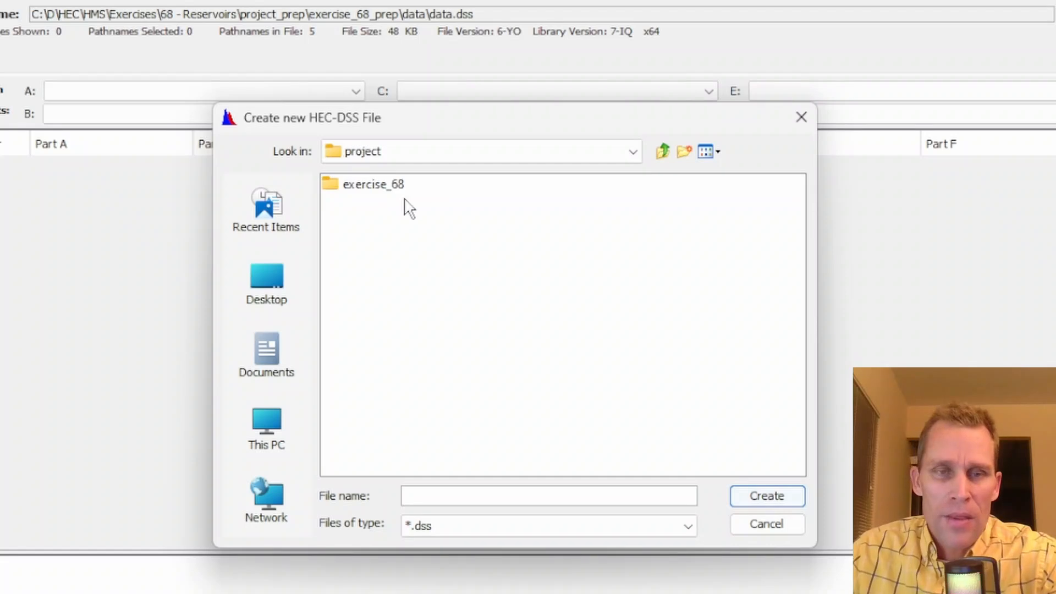
double_click(372, 187)
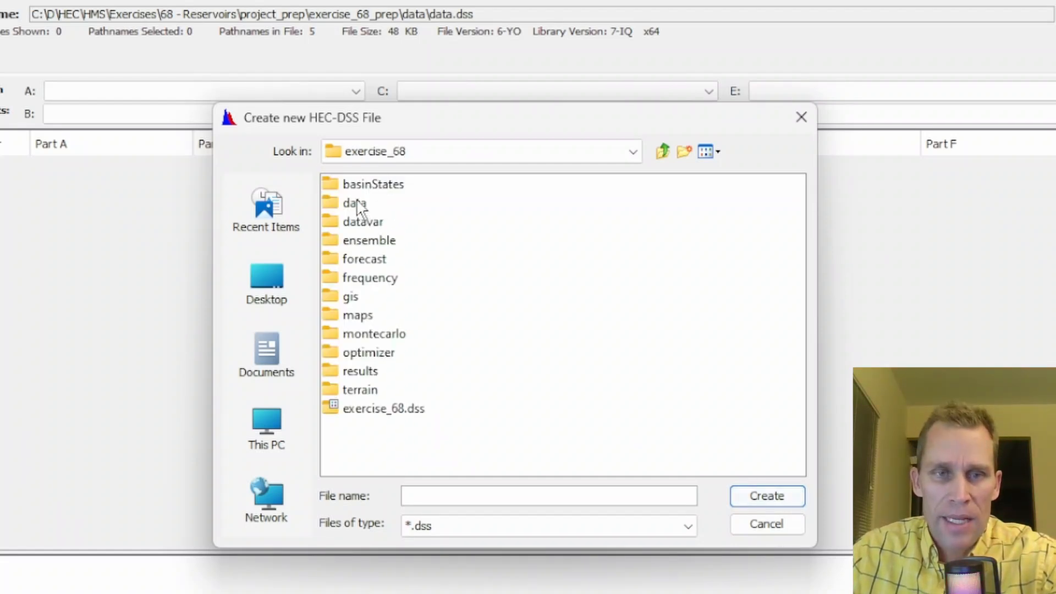
double_click(353, 203)
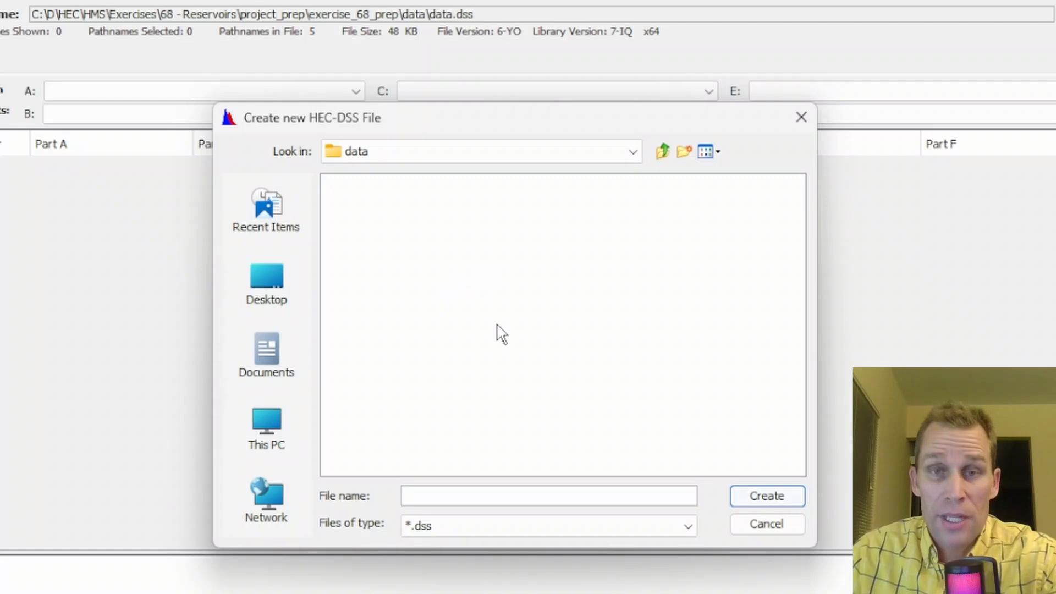
click(481, 491)
text(data)
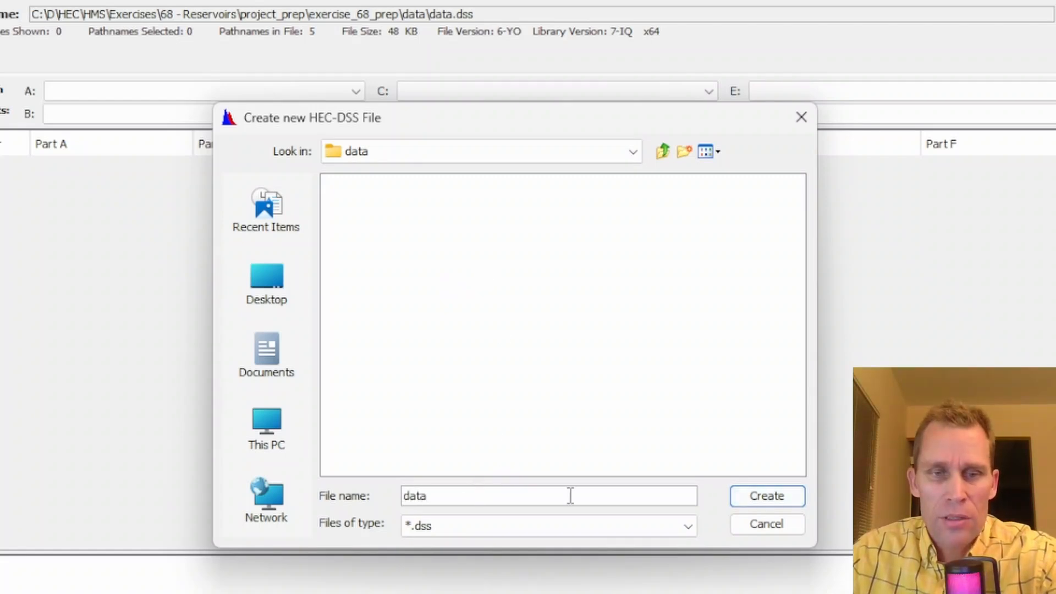
click(753, 496)
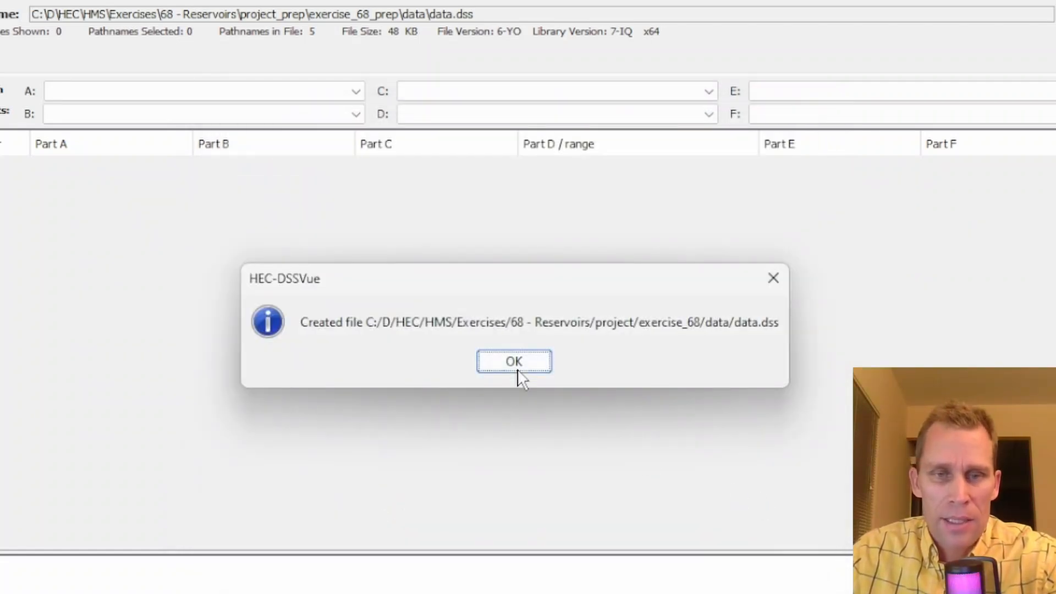
click(516, 368)
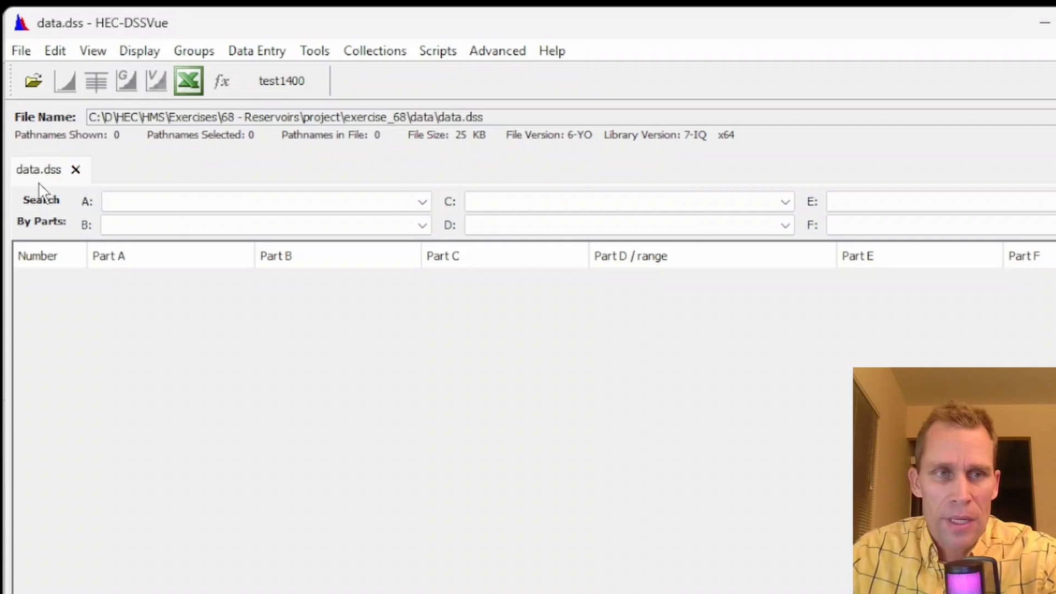
Start a manual time series entry with pathname part C FLOW and part F RESERVOIR1_FLOW
click(265, 51)
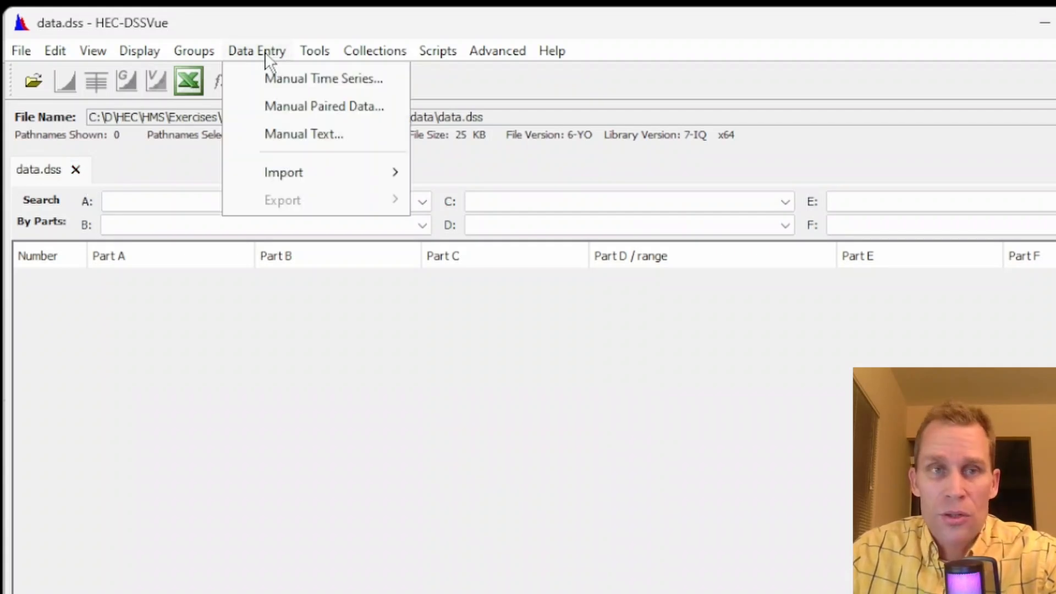
click(276, 83)
drag(505, 83, 460, 53)
click(536, 154)
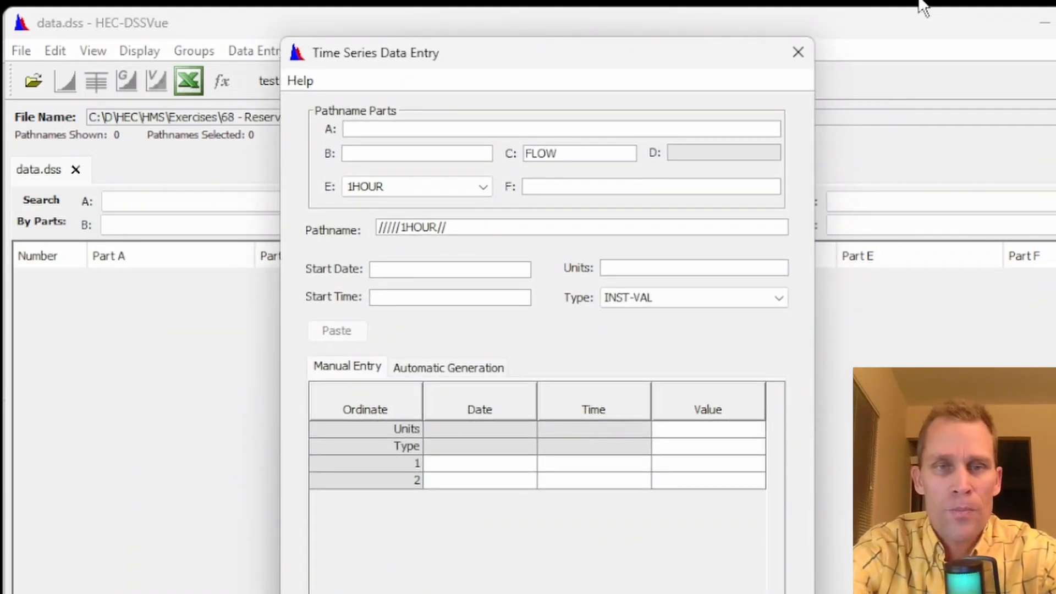
key(Tab)
key(Tab)
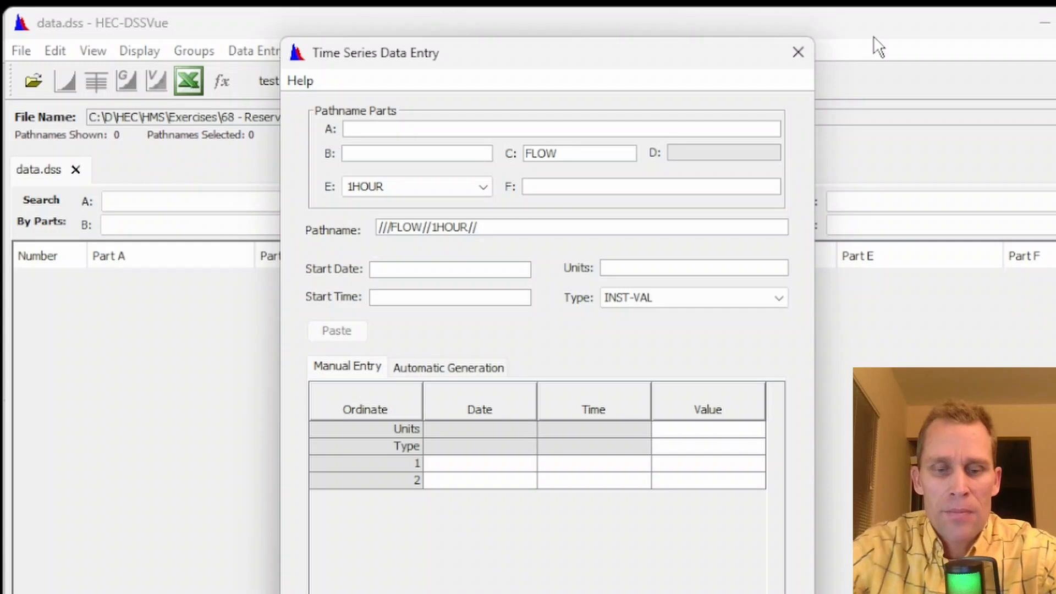
text(RESER)
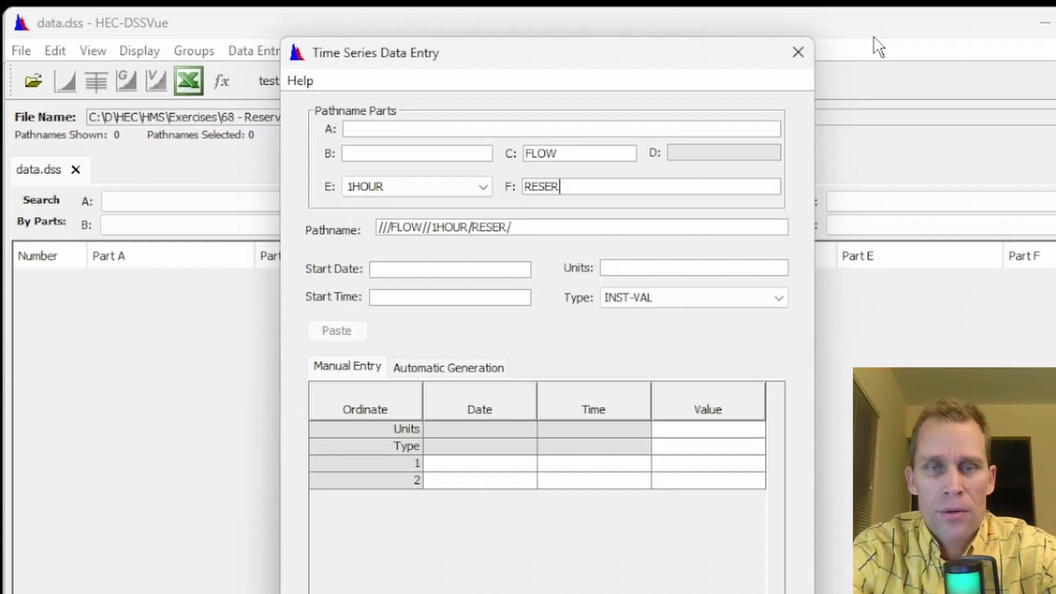
text(VOIR 1_FLOW)
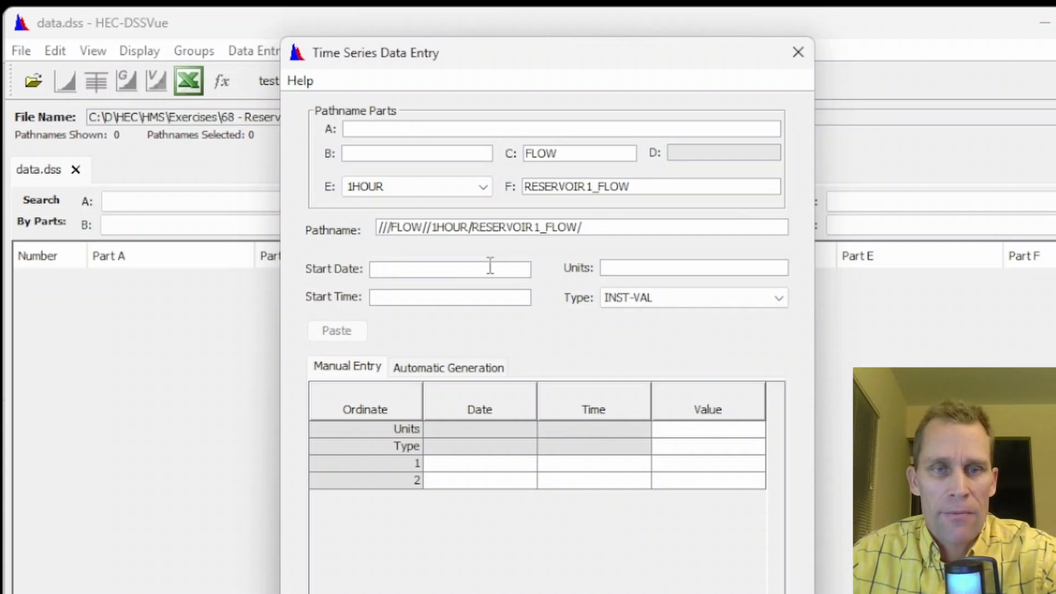
Set the start date to 01JUN2024, units to cfs and data type to PER-AVER
click(465, 270)
text(01JUN2024)
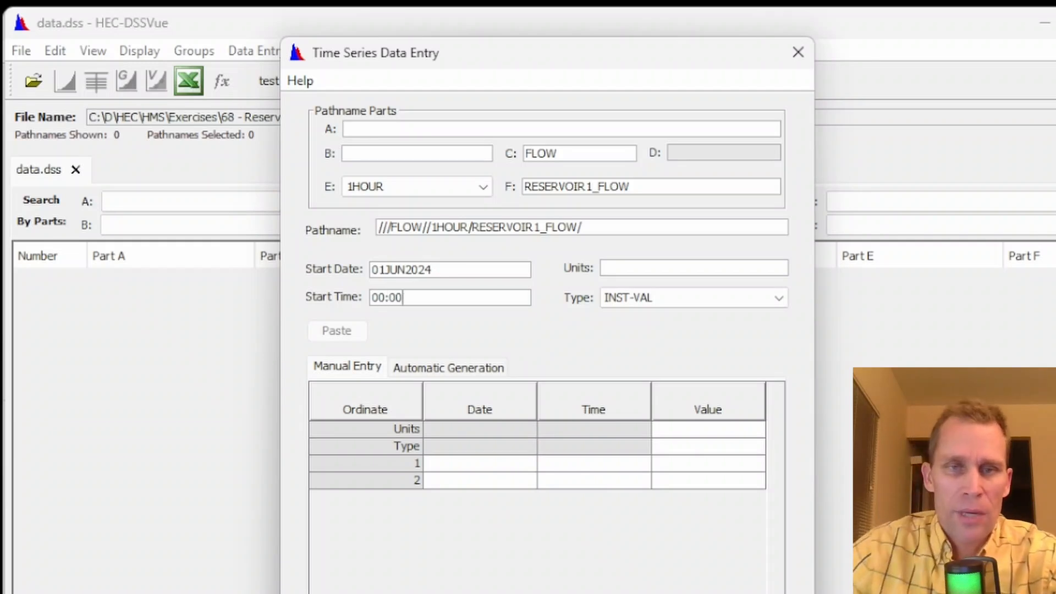
key(Tab)
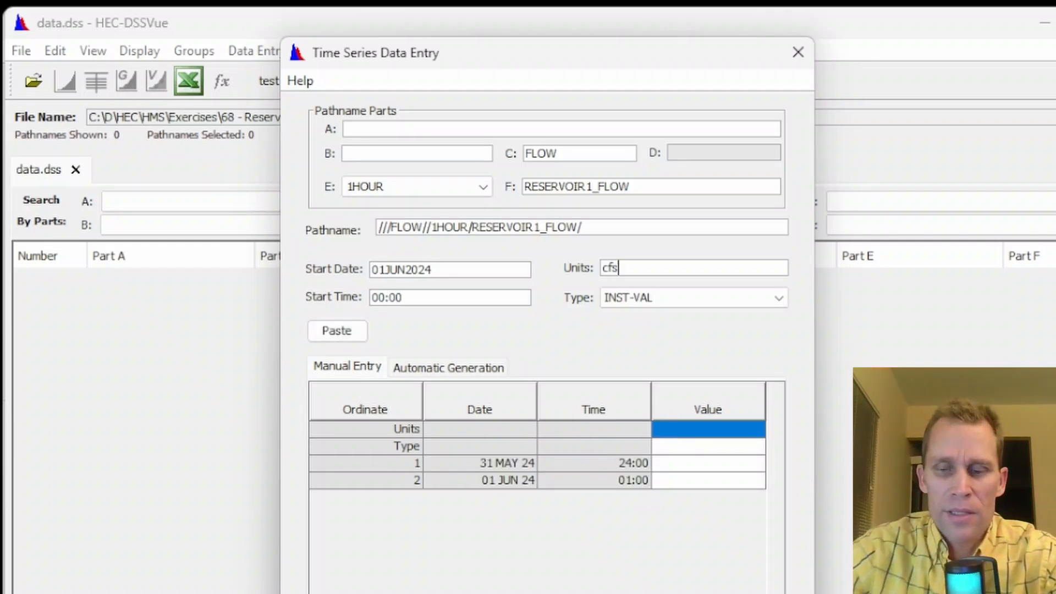
text(cfs)
key(Tab)
click(687, 298)
click(654, 316)
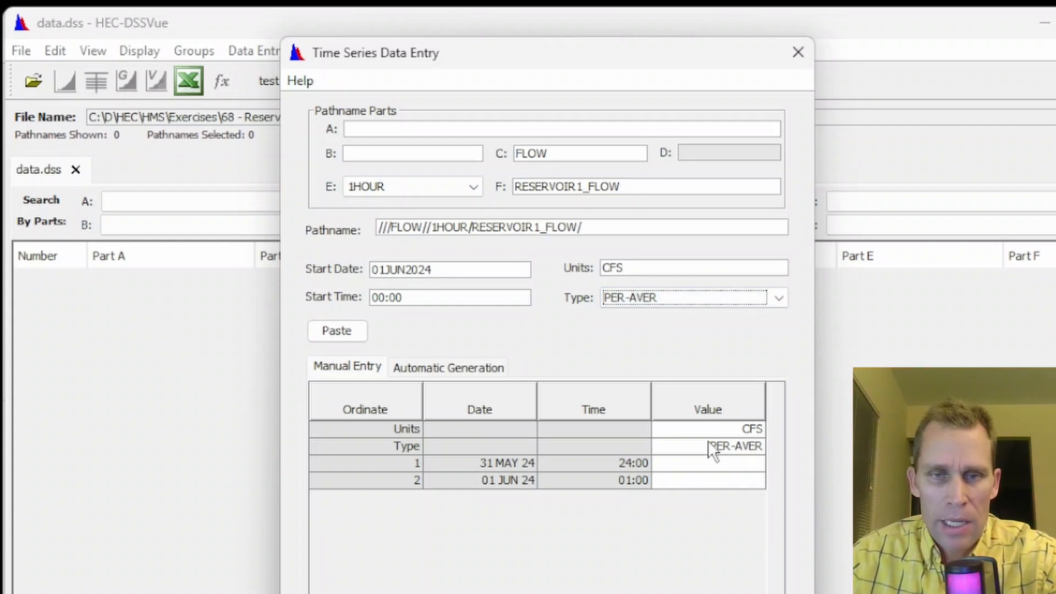
Paste the copied flow values into the value column starting at the first ordinate
click(709, 464)
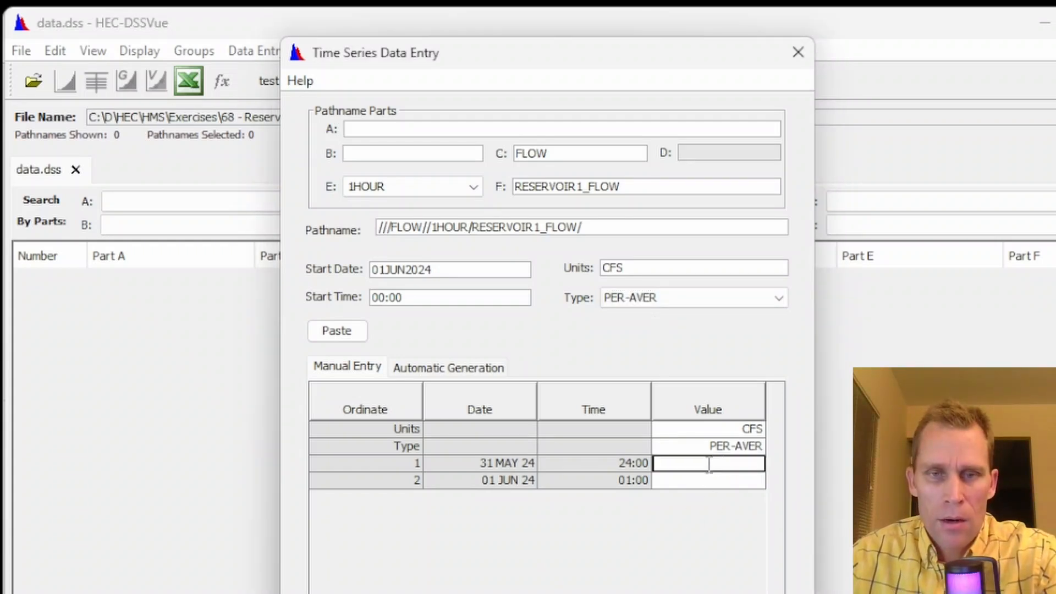
right_click(708, 465)
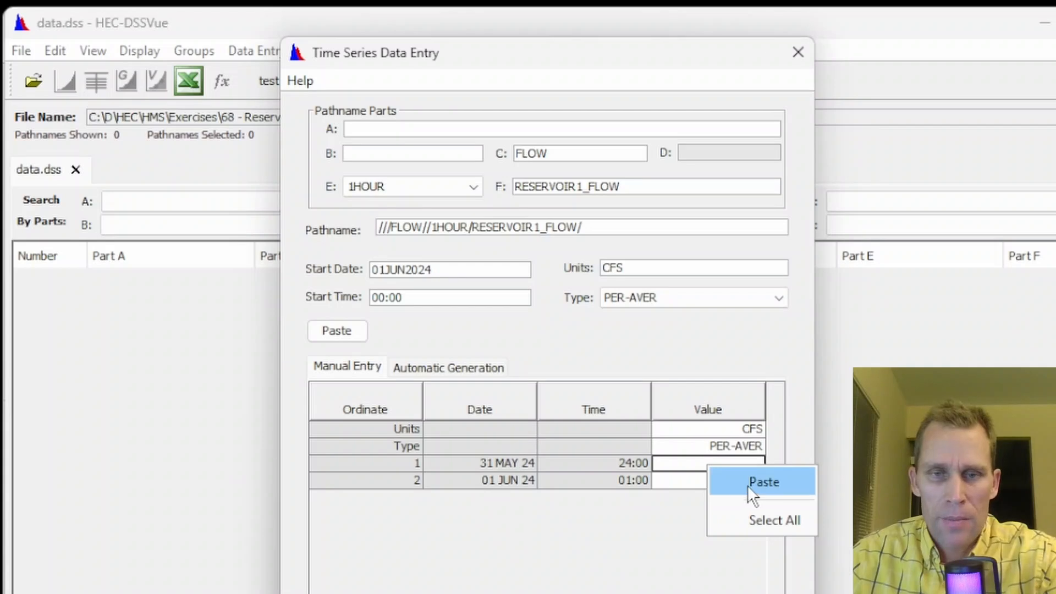
click(748, 483)
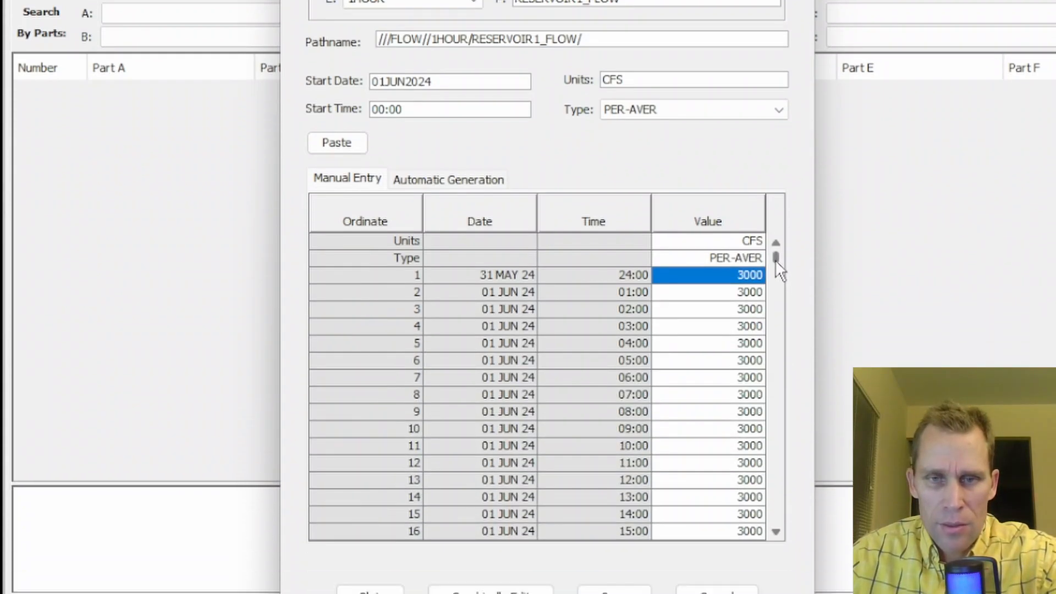
drag(775, 258, 795, 515)
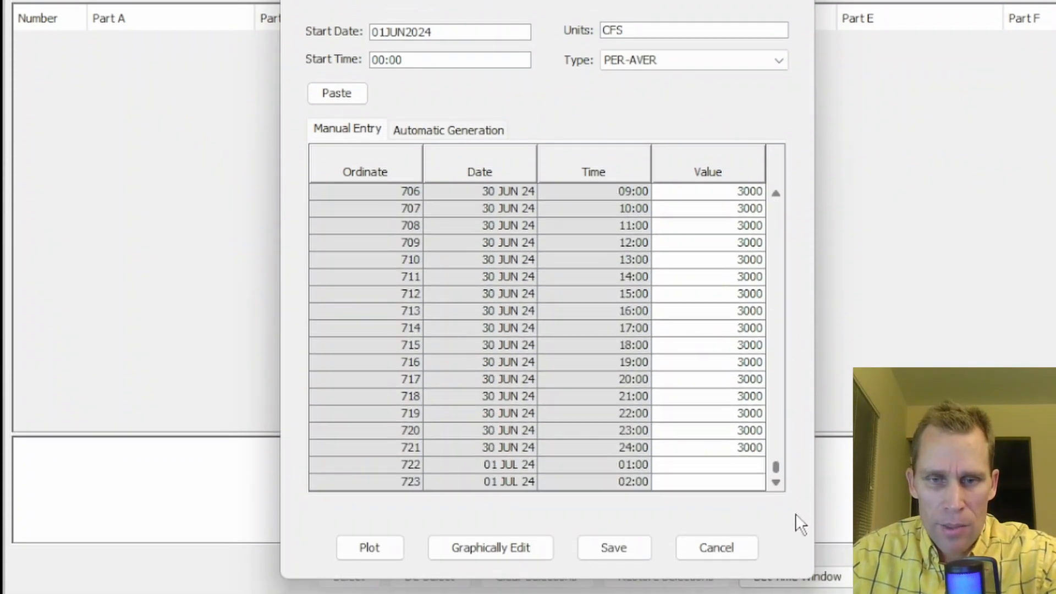
click(741, 462)
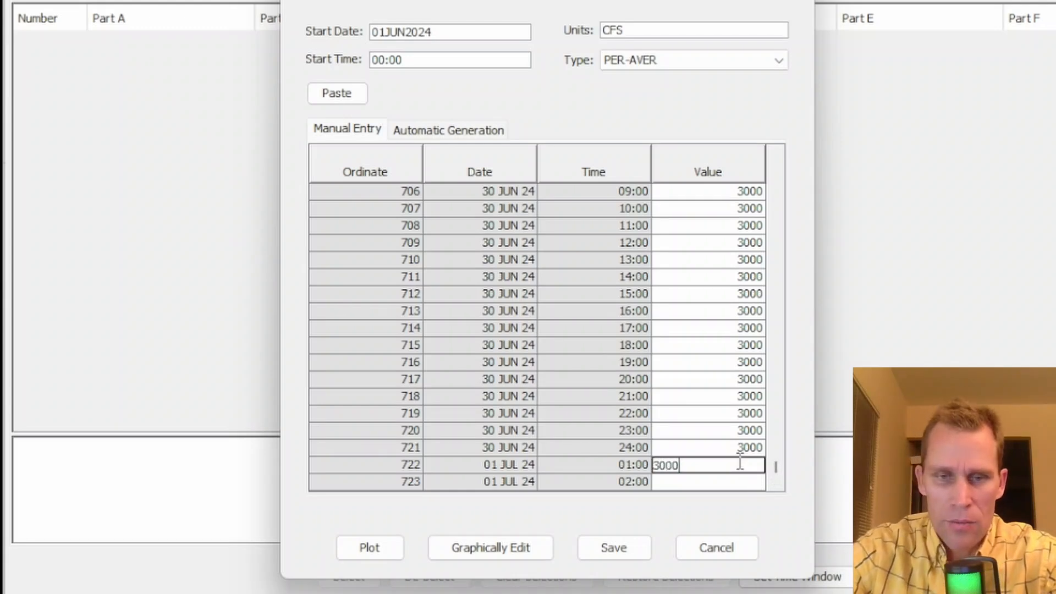
key(Tab)
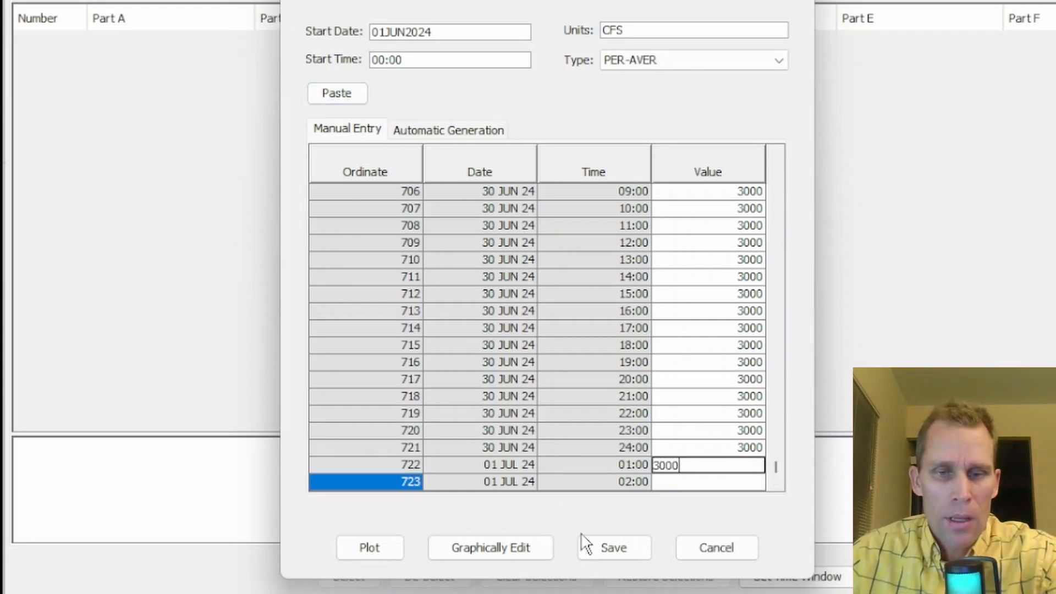
Save the entered time series without returning to entry, and plot the RESERVOIR1_FLOW record
click(604, 552)
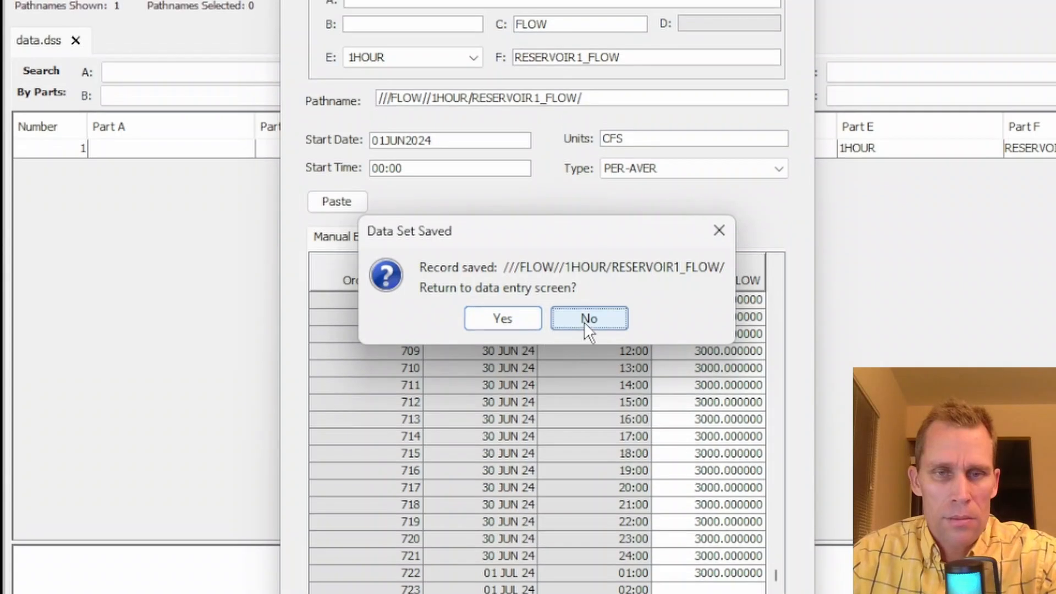
click(585, 302)
click(214, 215)
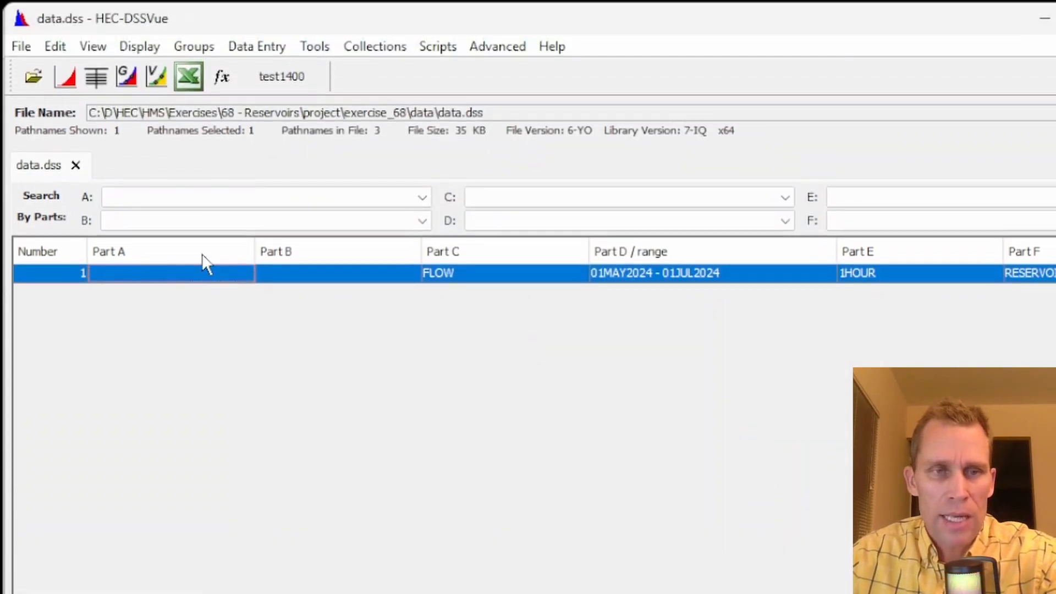
click(65, 20)
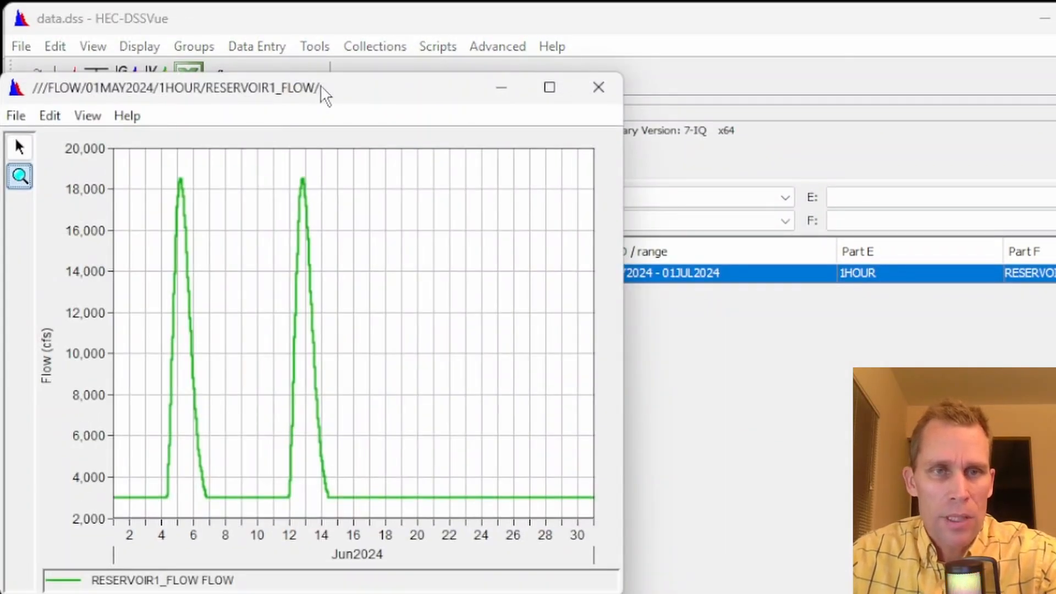
Close the plot window and exit HEC-DSSVue
drag(320, 88, 493, 95)
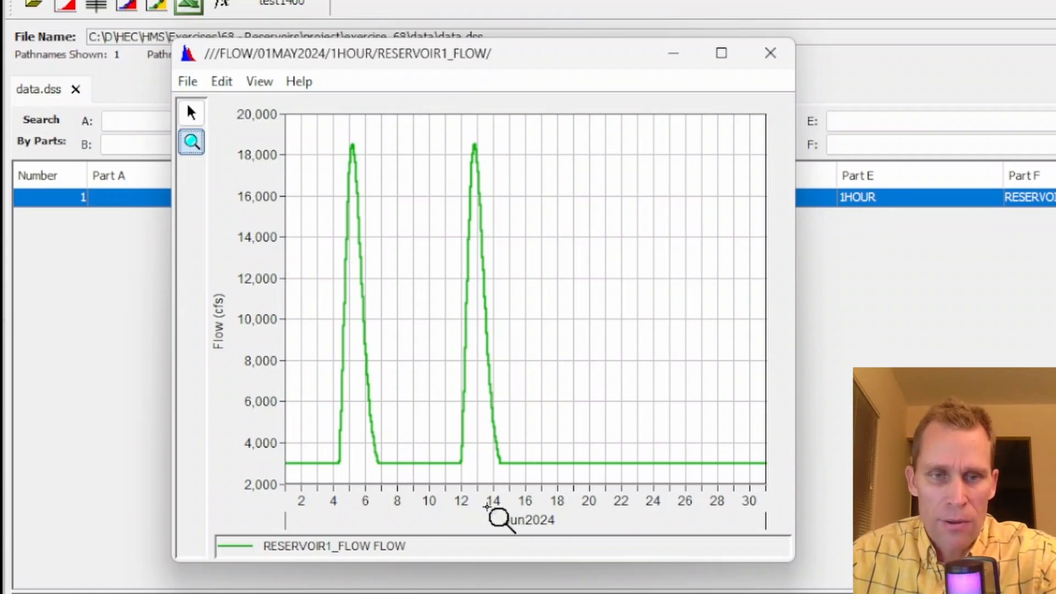
click(774, 55)
click(1046, 11)
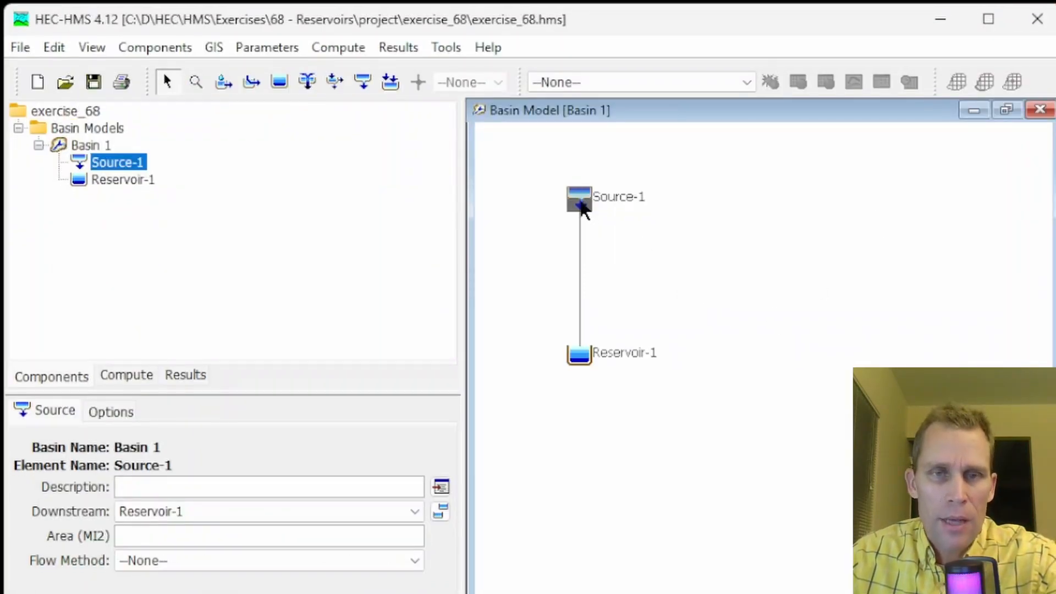
Set Source-1's flow method to Discharge Gage
click(133, 478)
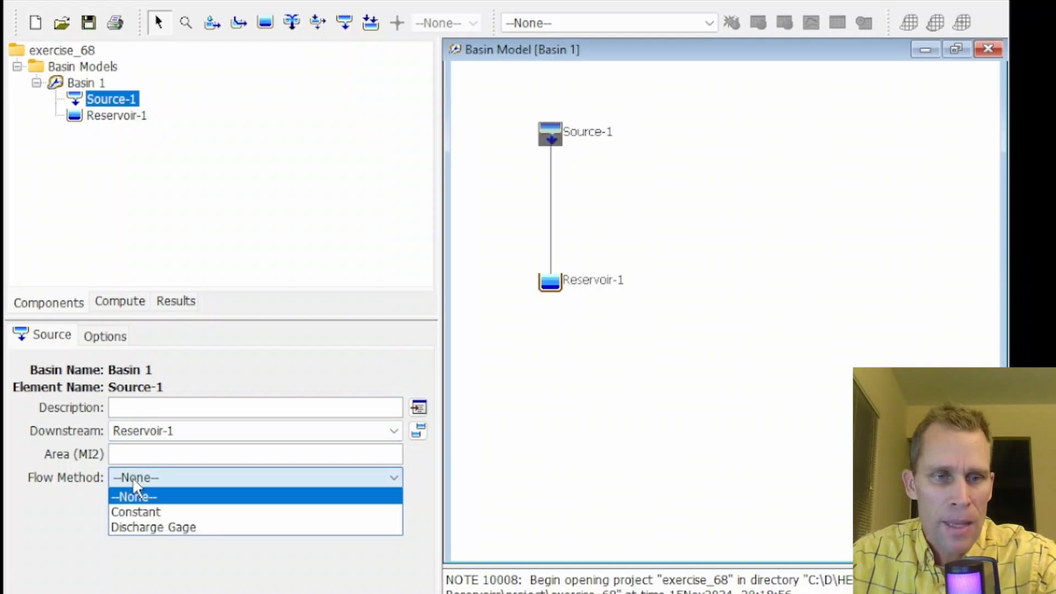
click(153, 526)
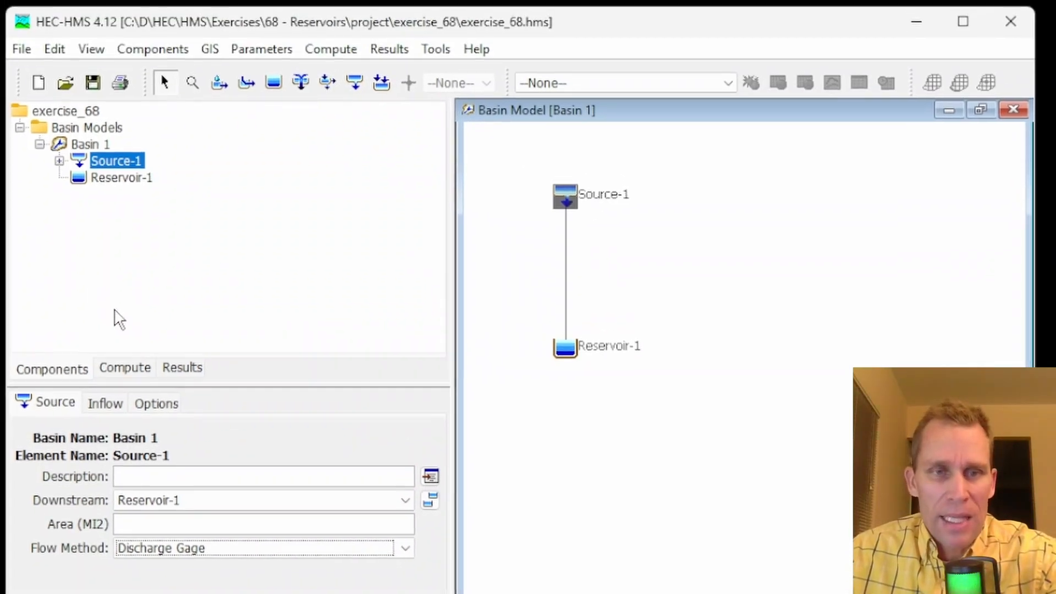
Create a new discharge gage time-series named reservoir1_inflow in the Time-Series Data Manager
click(118, 49)
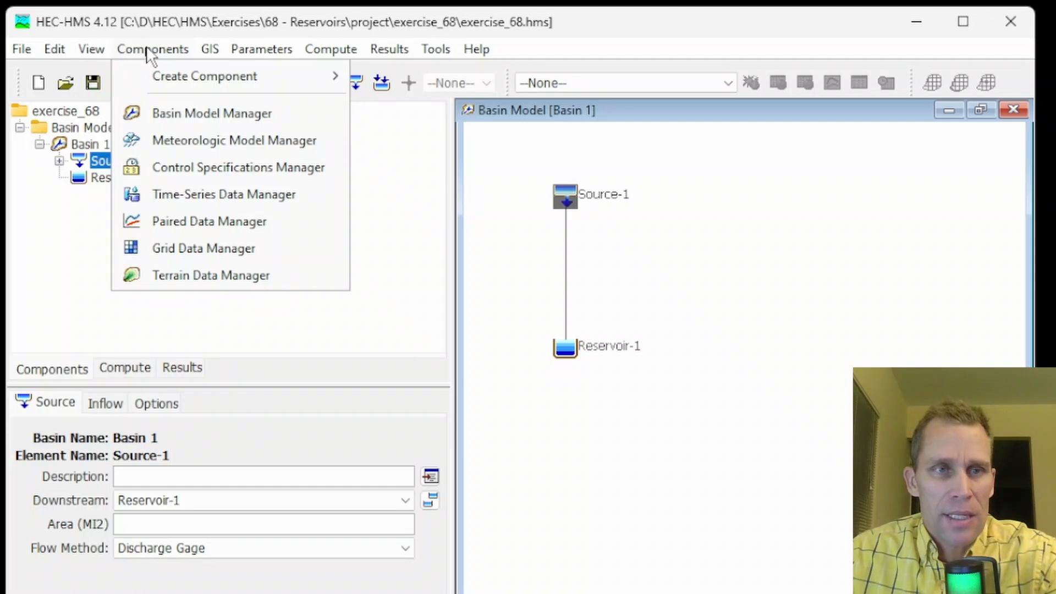
click(183, 194)
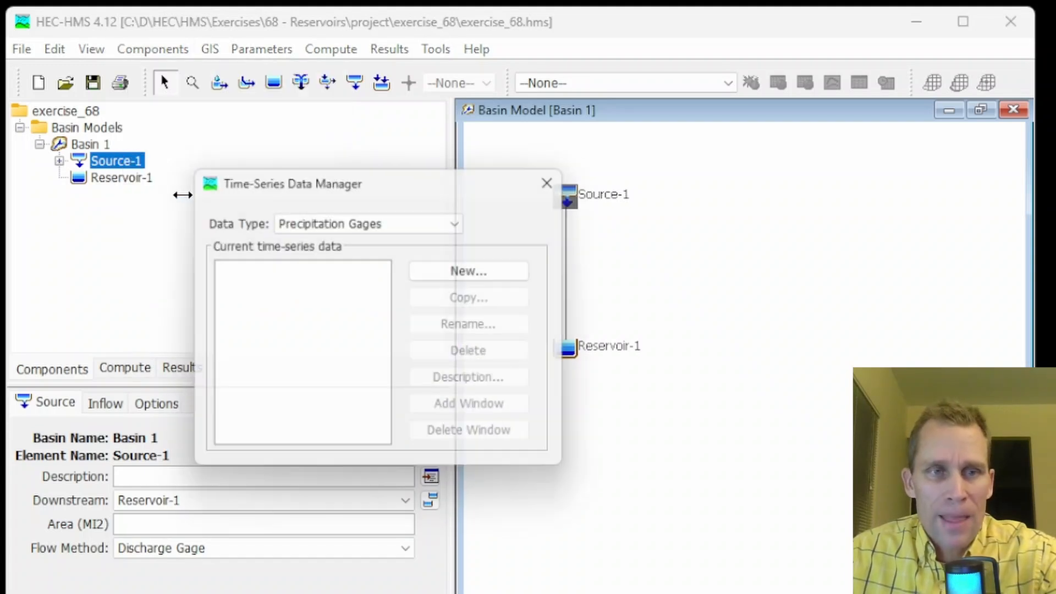
click(360, 226)
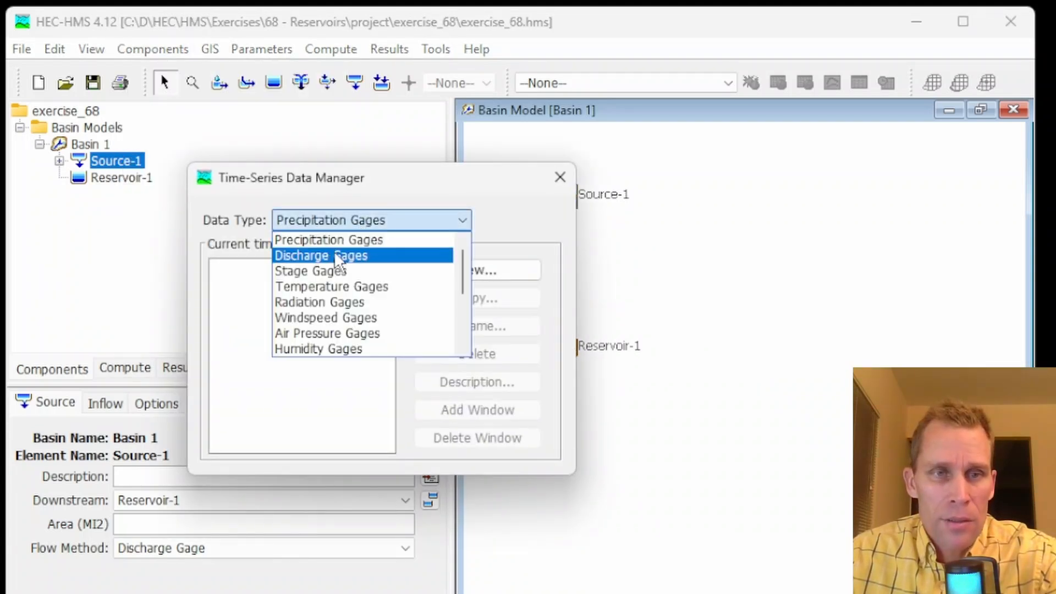
click(349, 255)
click(457, 274)
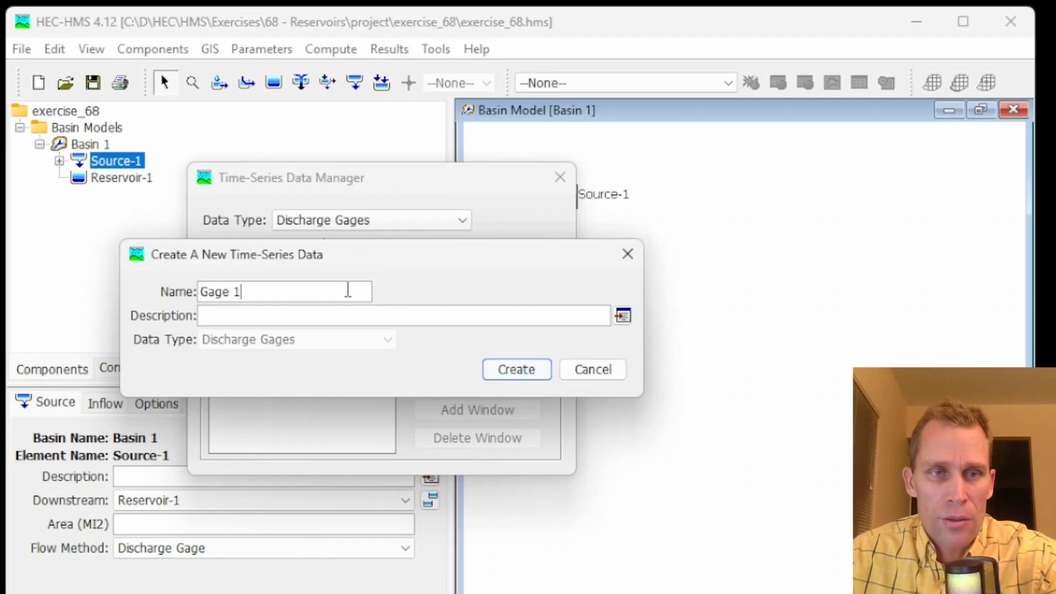
drag(347, 290, 98, 244)
text(reservoir_)
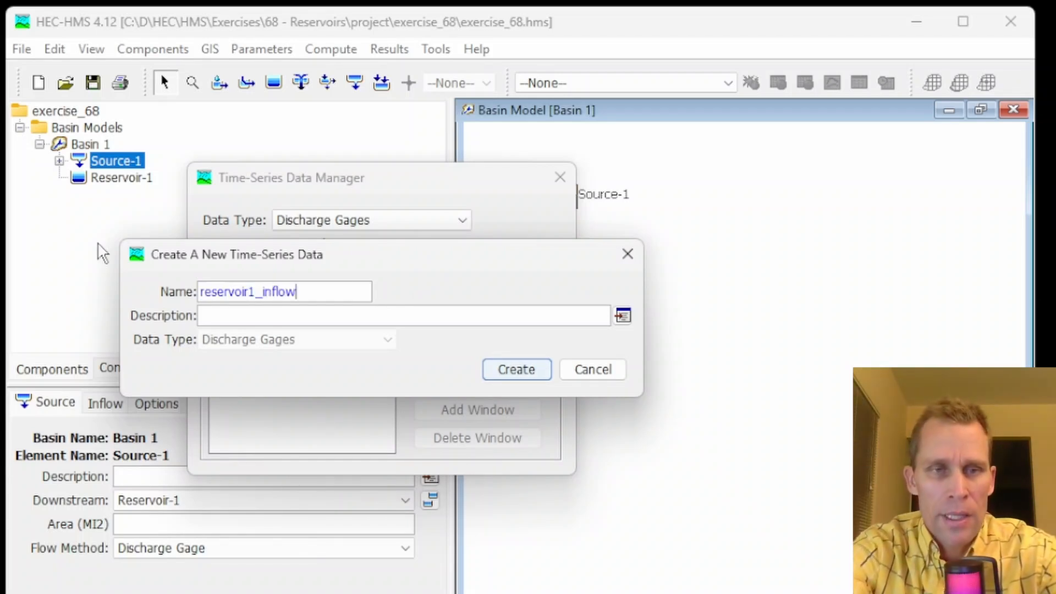
click(515, 377)
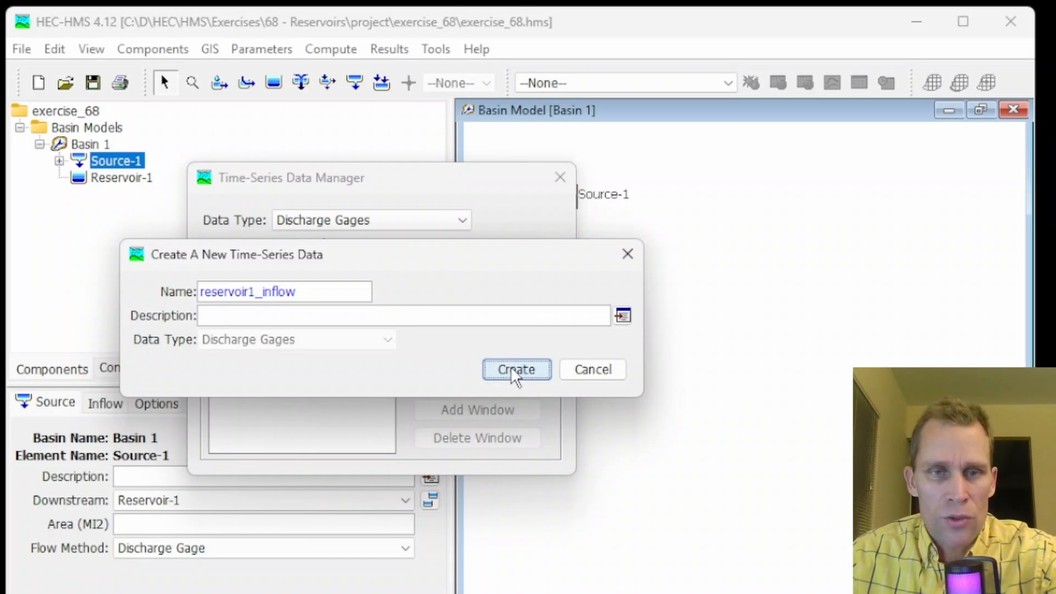
click(559, 177)
Set the reservoir1_inflow gage's data source to Single Record HEC-DSS
click(20, 194)
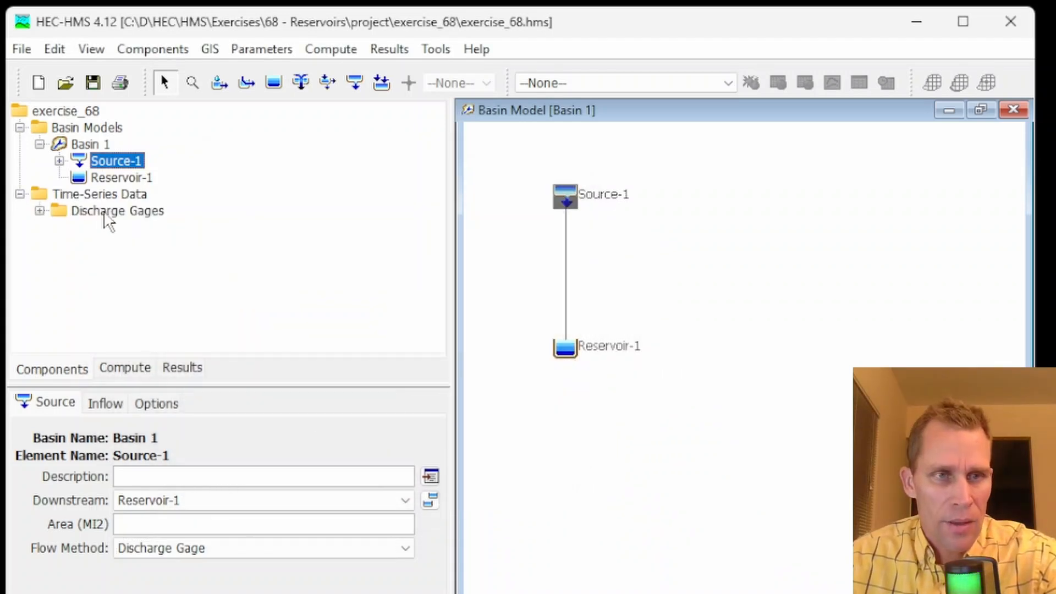
click(105, 212)
click(40, 210)
click(114, 231)
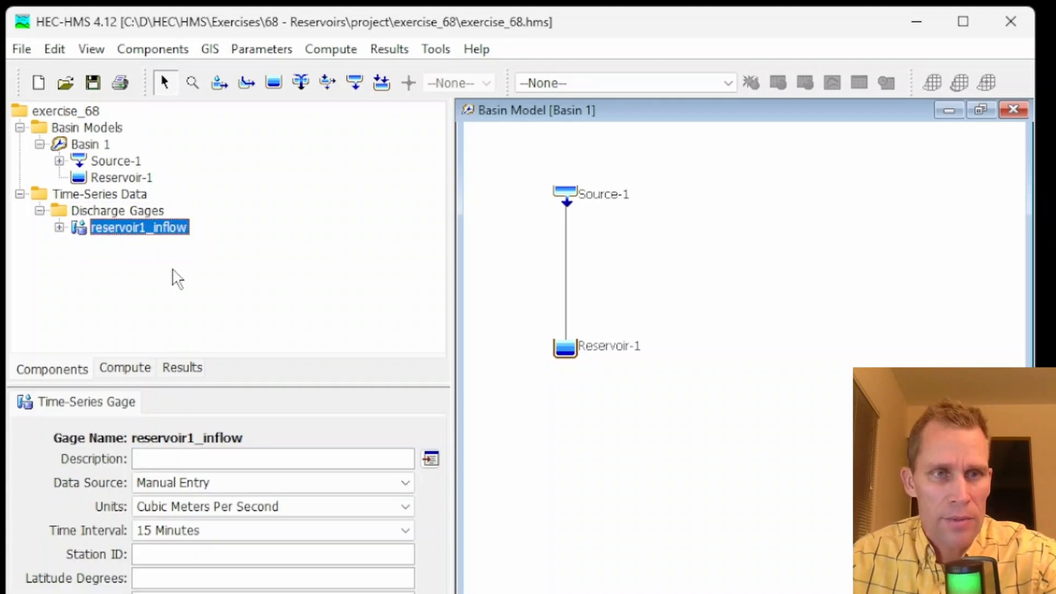
click(244, 479)
click(232, 514)
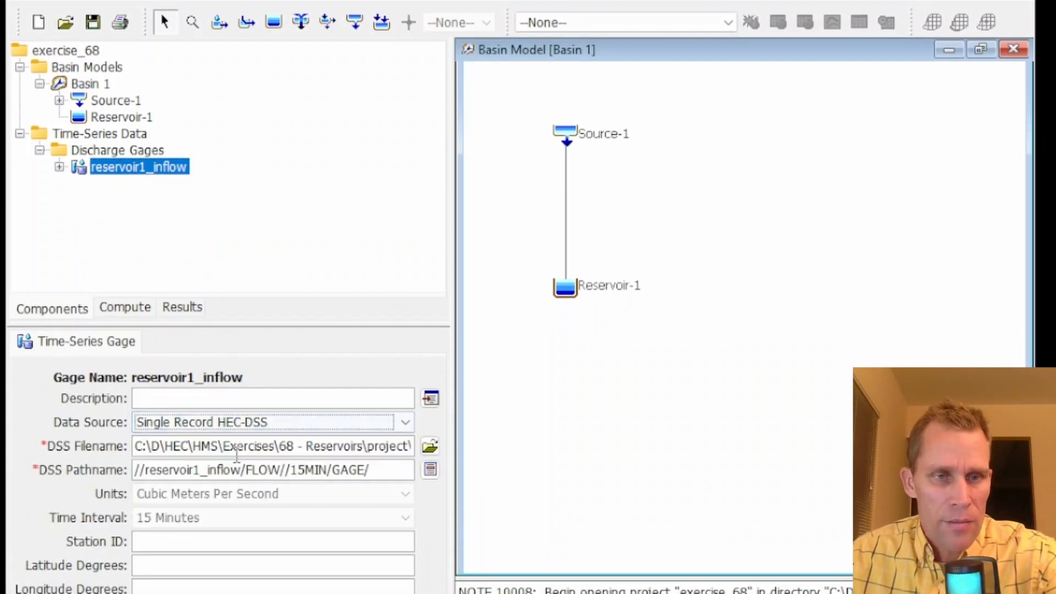
Set the gage's DSS filename to data.dss in the project's data folder
click(430, 447)
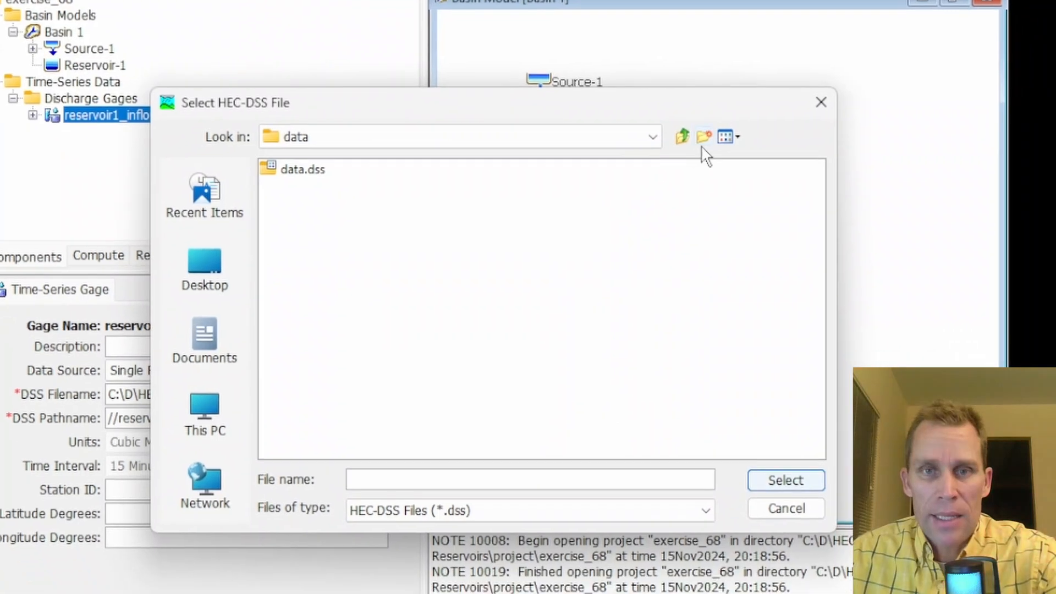
click(682, 136)
click(683, 137)
double_click(306, 172)
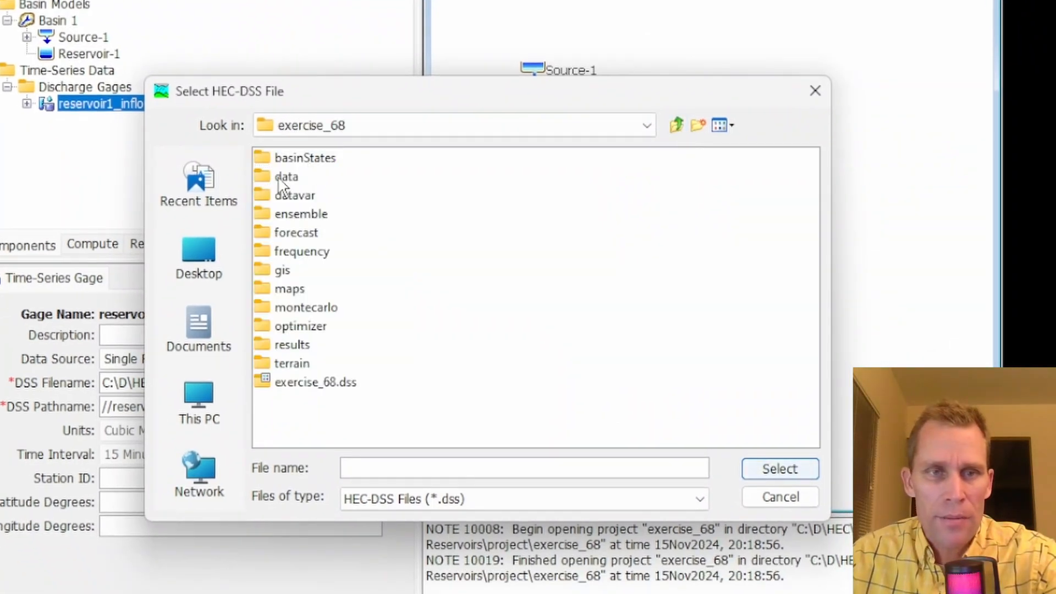
double_click(282, 177)
click(297, 159)
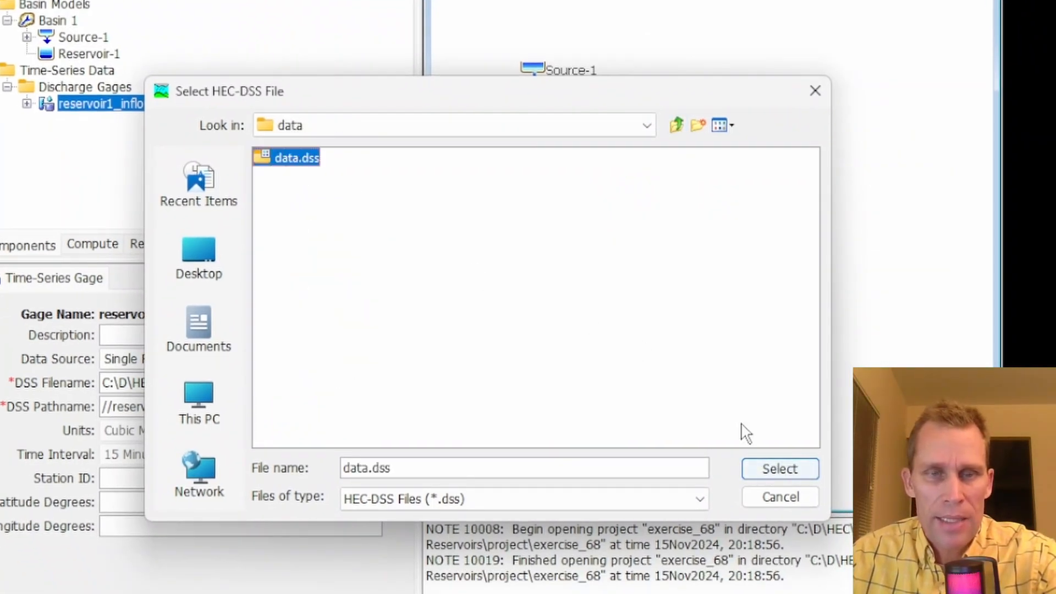
click(780, 469)
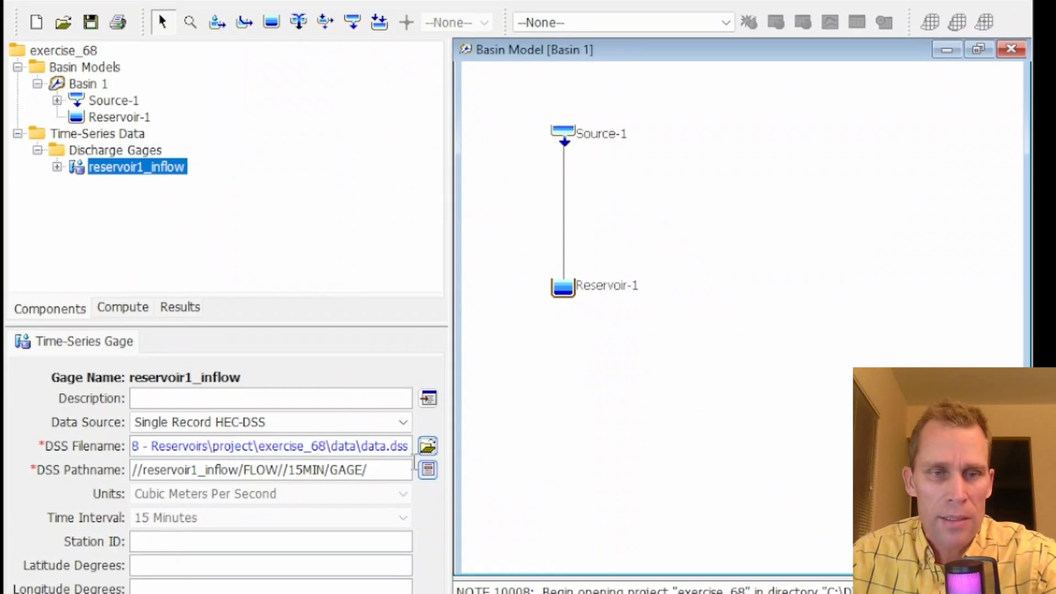
Set the gage's DSS pathname to the FLOW RESERVOIR1_FLOW record and save the project
click(428, 470)
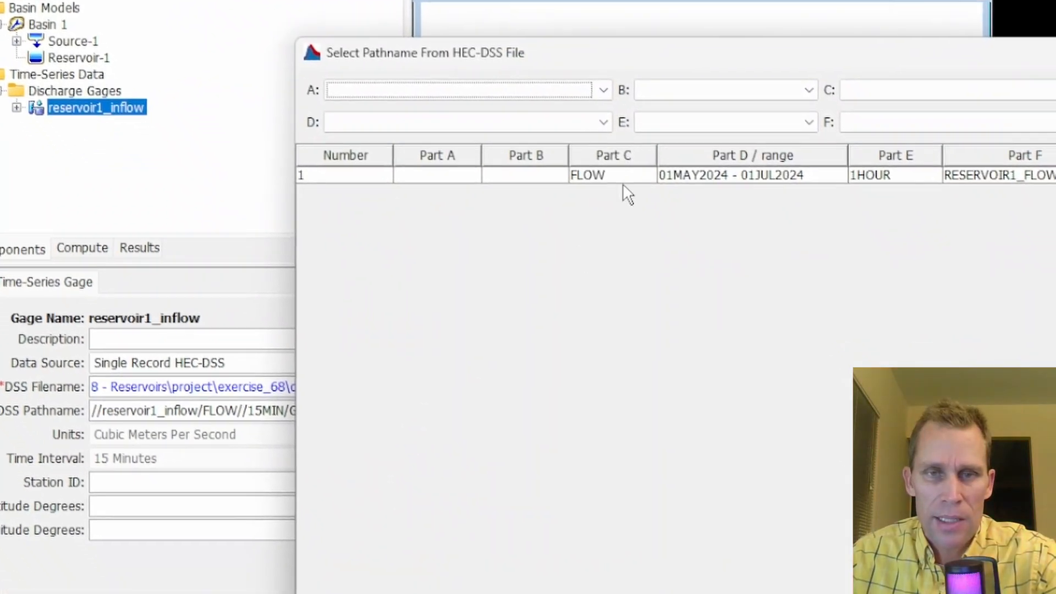
click(623, 176)
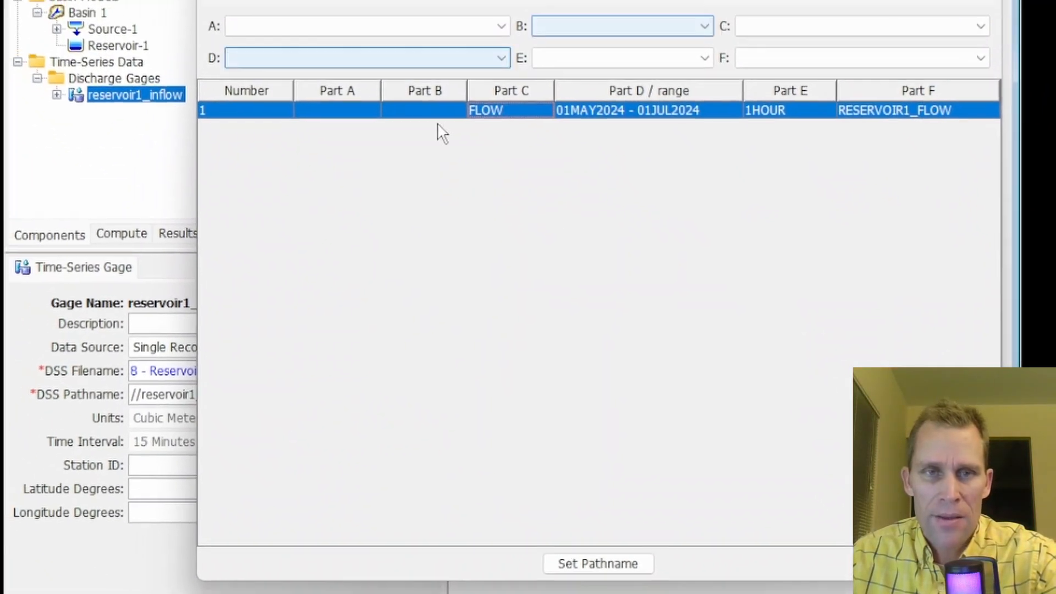
click(623, 566)
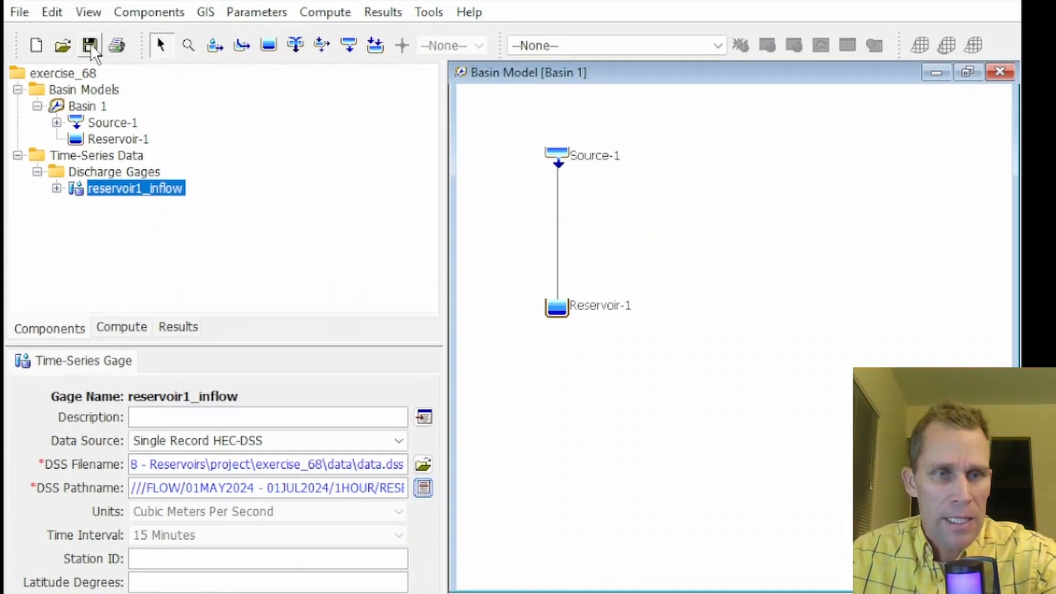
click(89, 47)
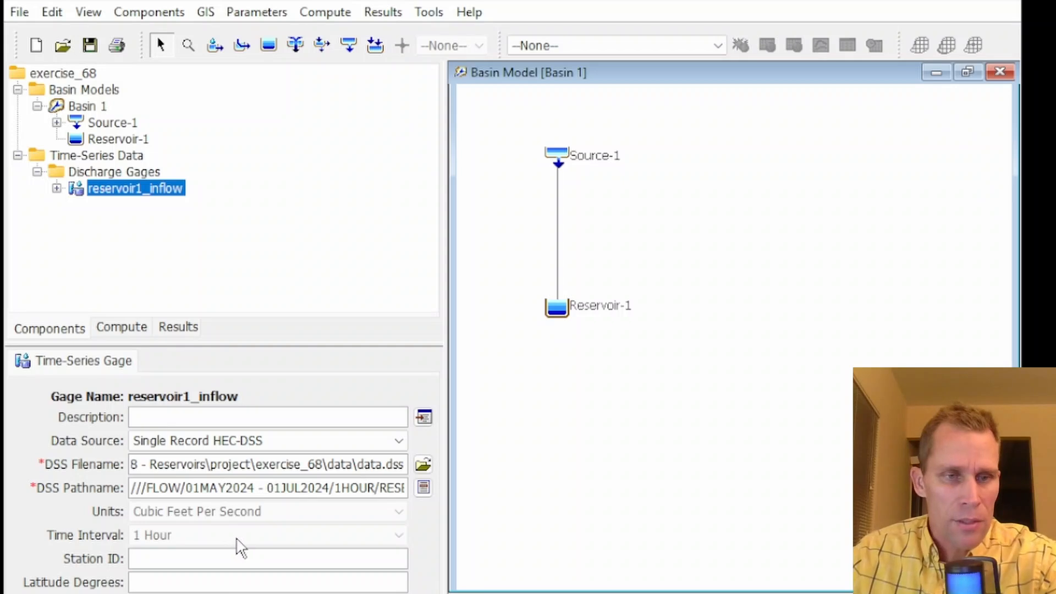
Assign reservoir1_inflow as Source-1's inflow discharge gage and save the project
click(558, 159)
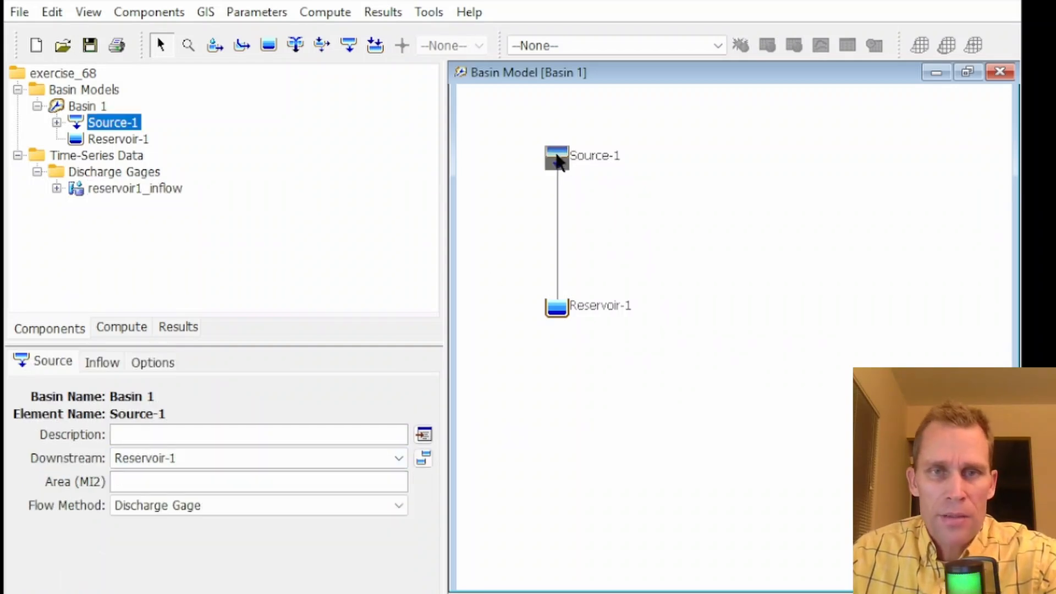
click(103, 364)
click(165, 437)
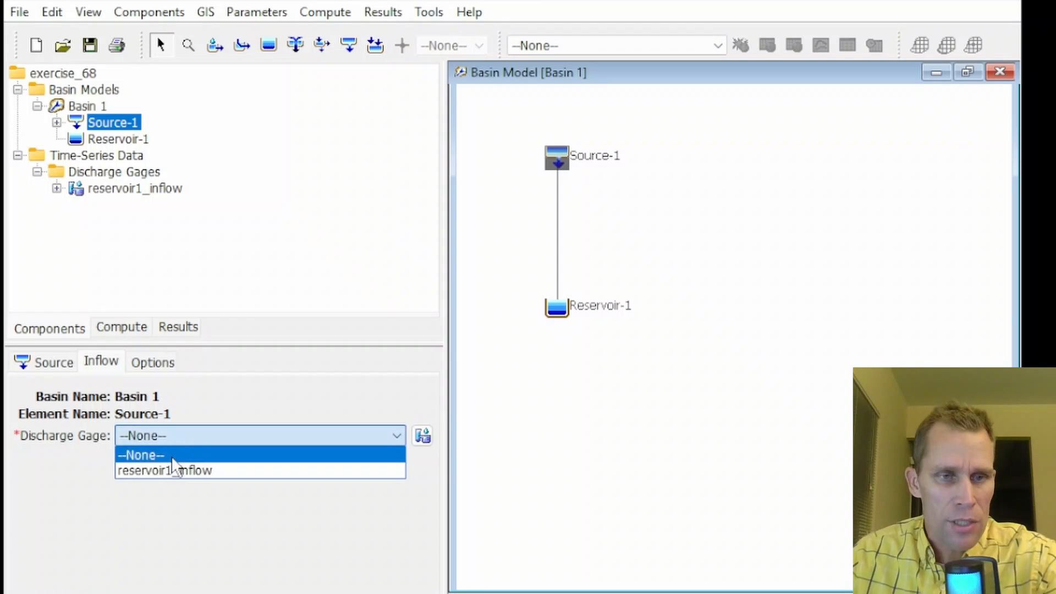
click(182, 474)
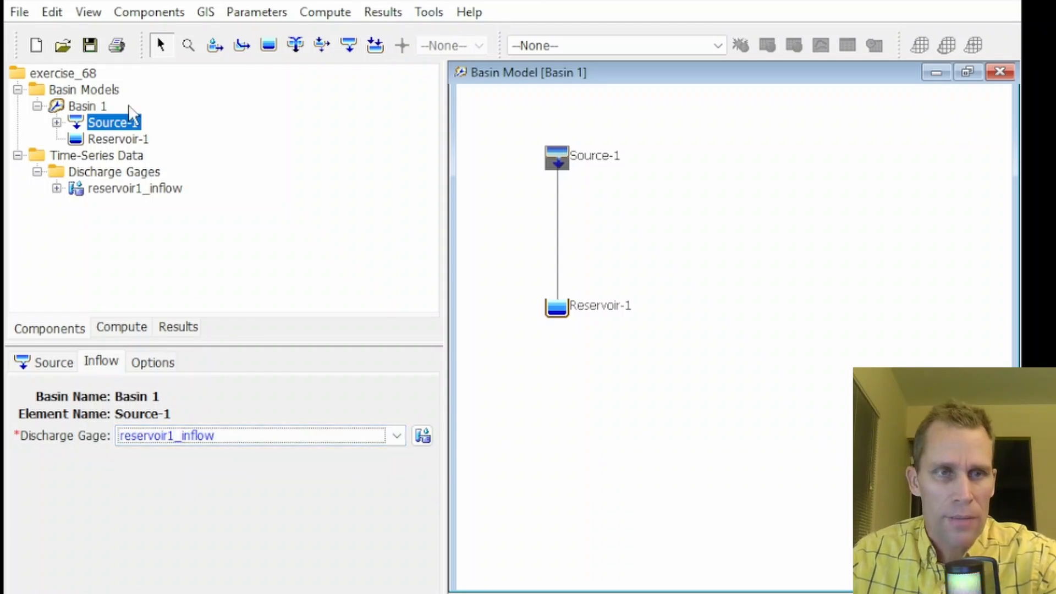
click(90, 45)
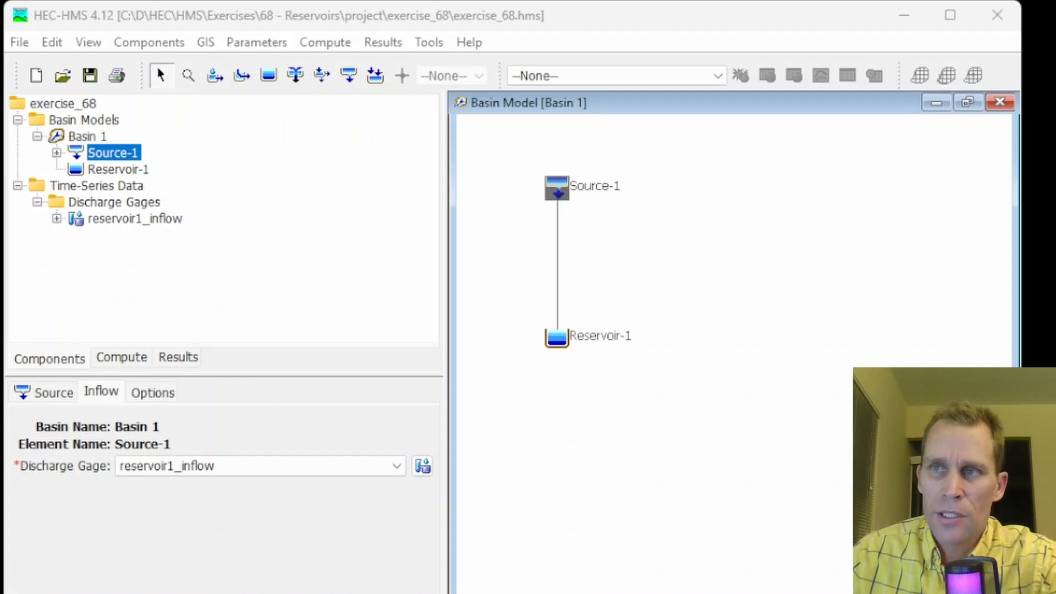
Create a new control specification named Control 1
click(173, 44)
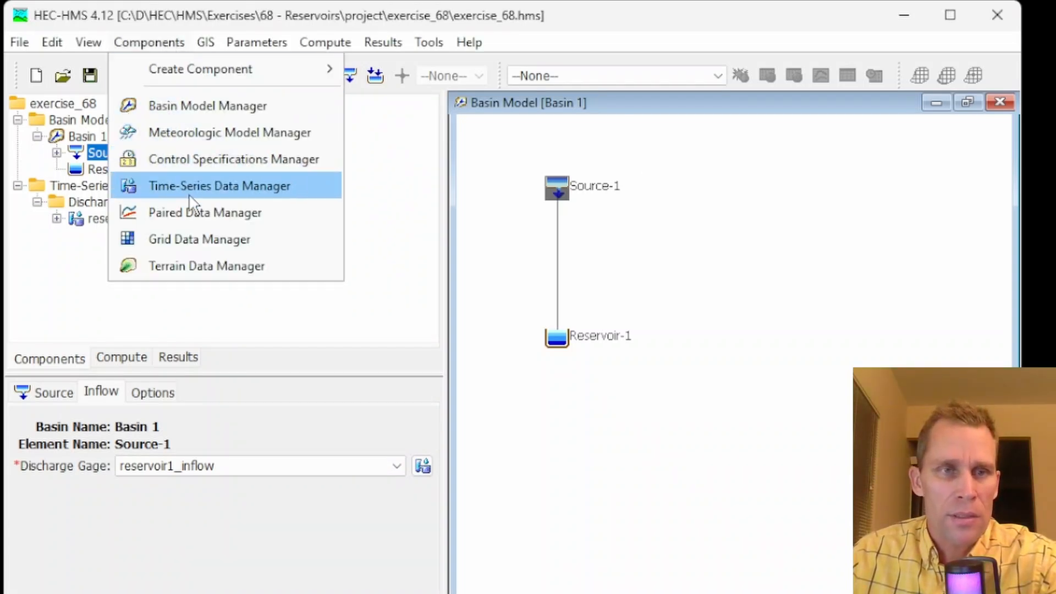
click(184, 159)
click(450, 234)
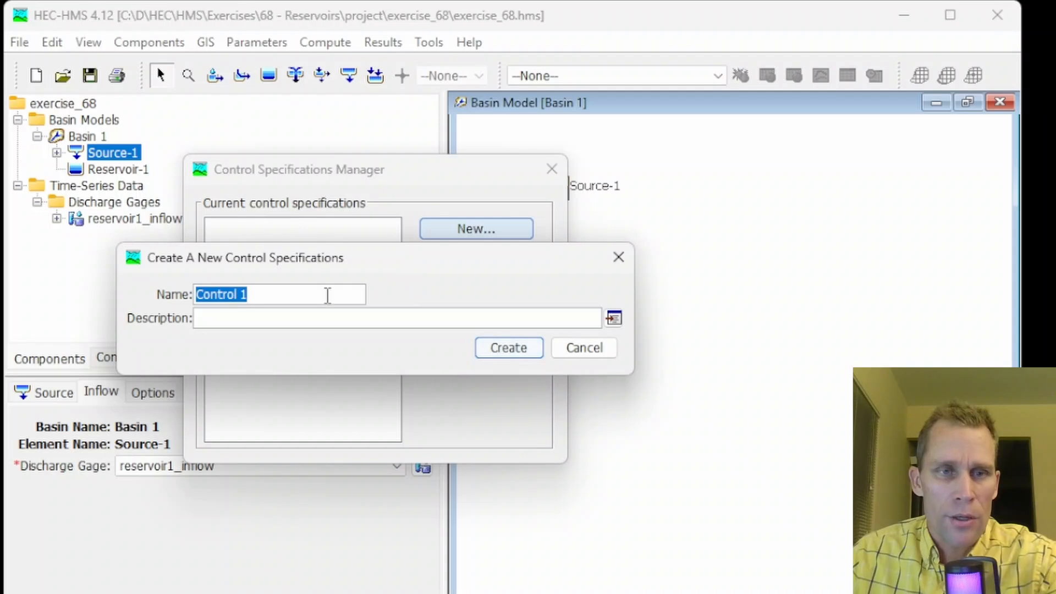
click(505, 352)
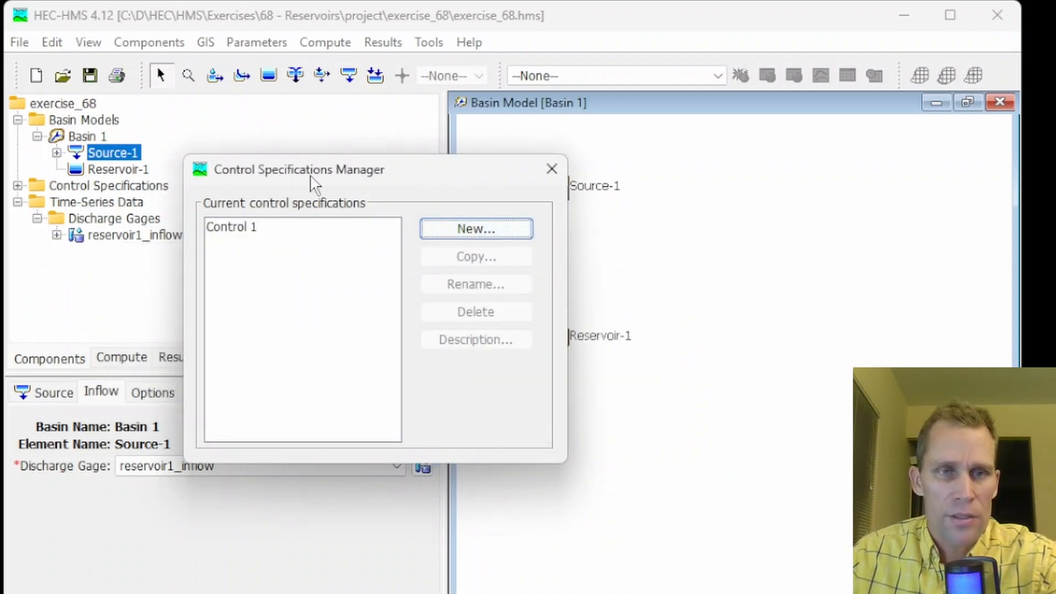
drag(311, 175, 338, 183)
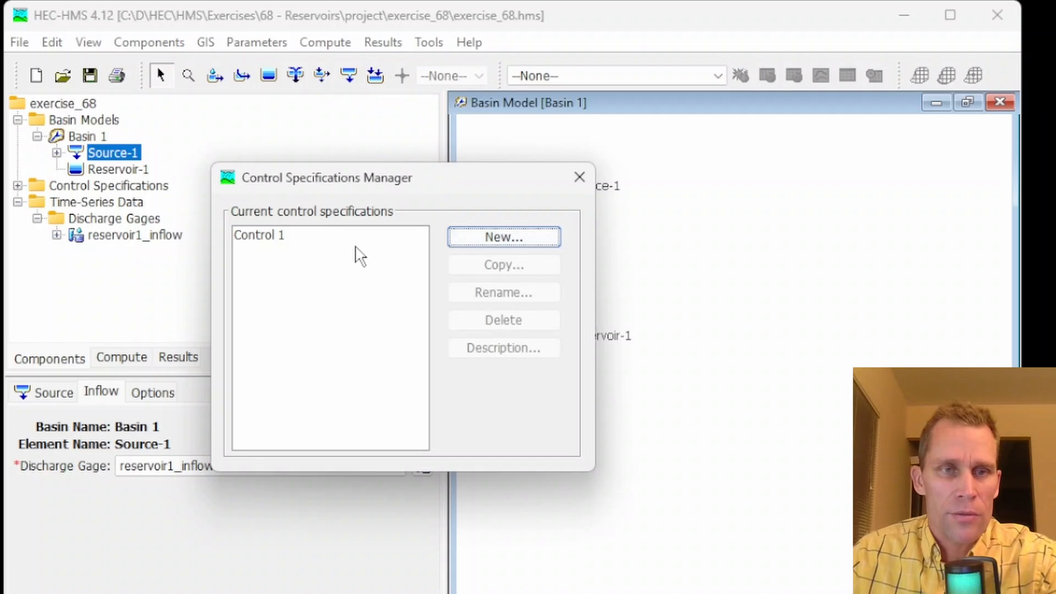
click(579, 176)
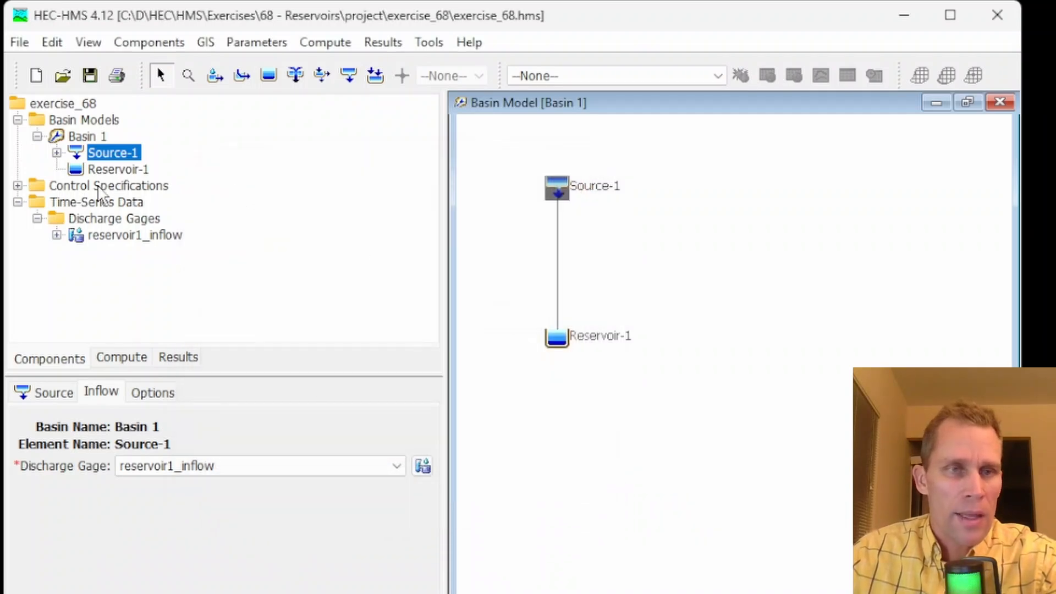
Set Control 1 to run from 01JUN2024 00:00 to 01JUL2024 00:00 and save the project
click(19, 186)
click(91, 202)
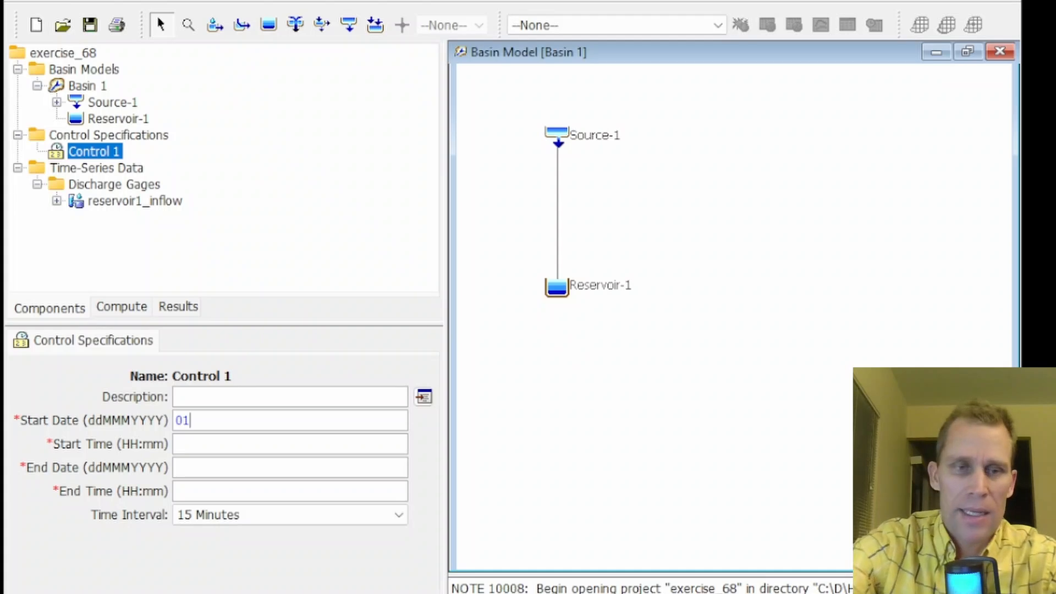
text(01JUN2024)
key(Tab)
text(00)
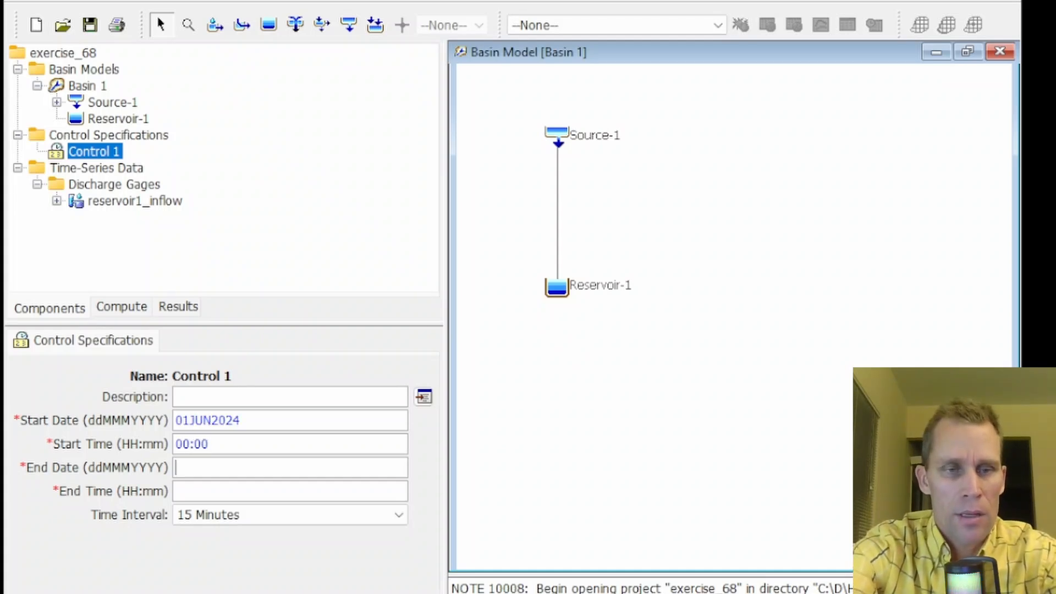
text(01JUL2024)
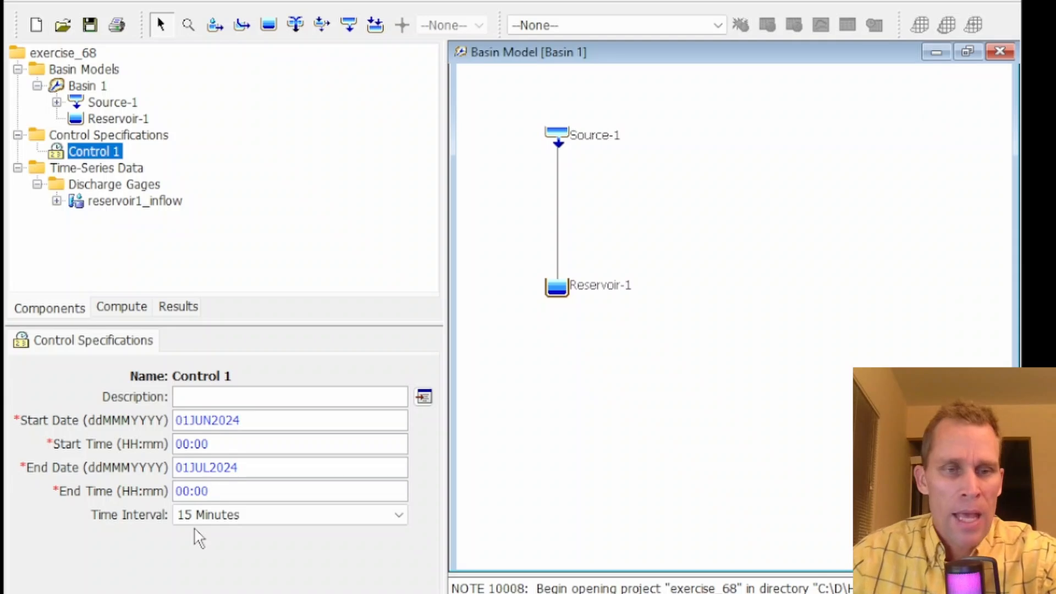
click(90, 26)
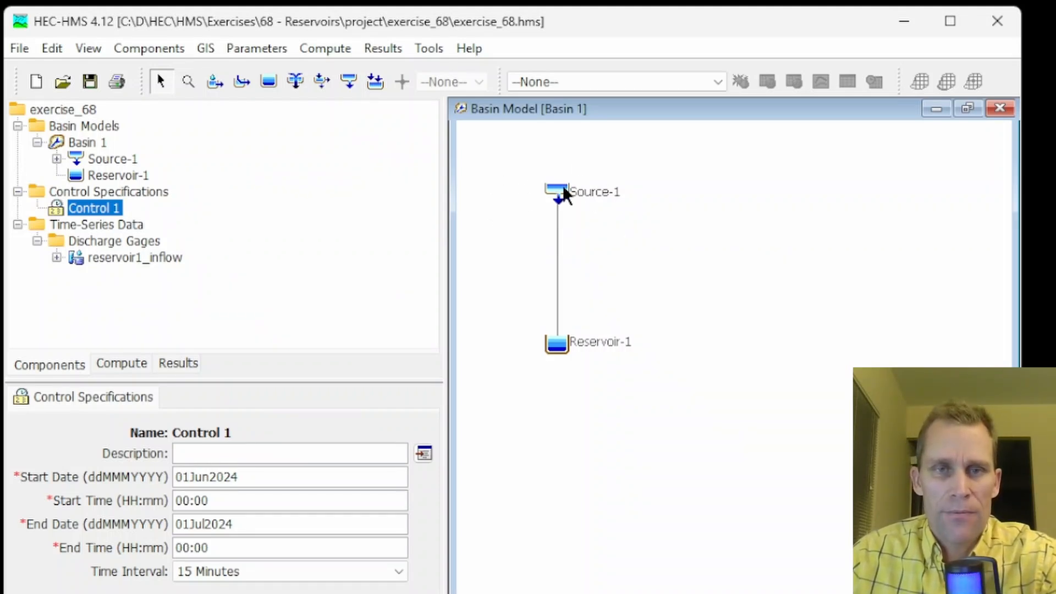
Create a new meteorologic model named Met 1
click(325, 48)
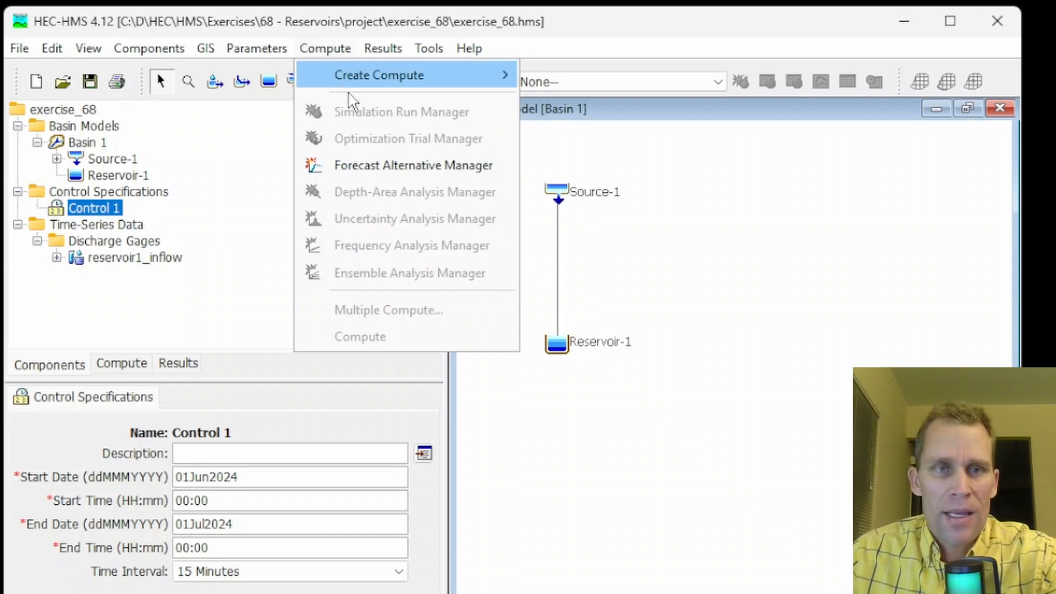
click(307, 39)
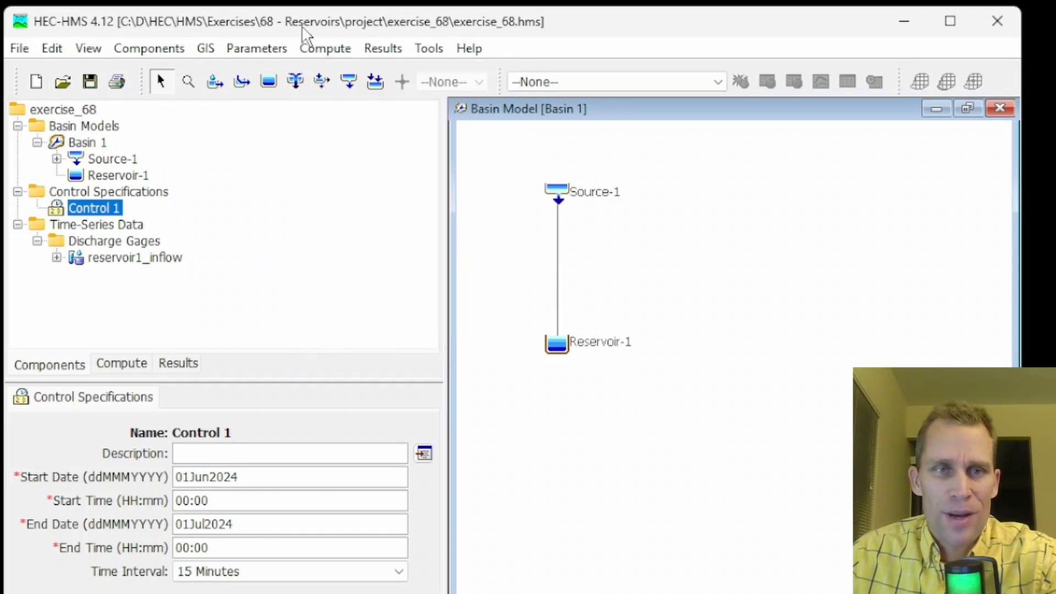
click(154, 50)
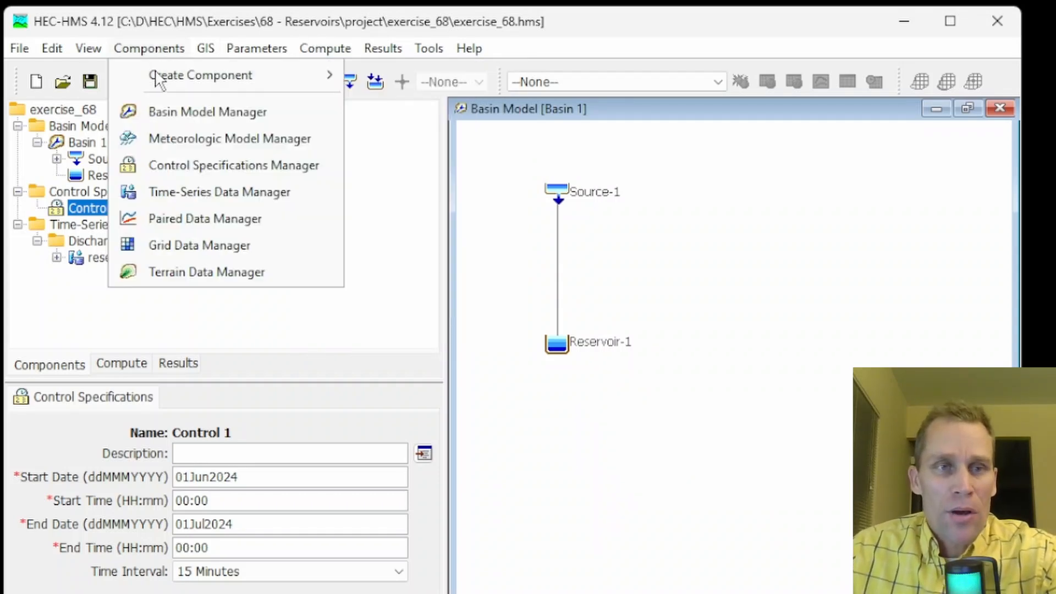
click(171, 138)
click(453, 236)
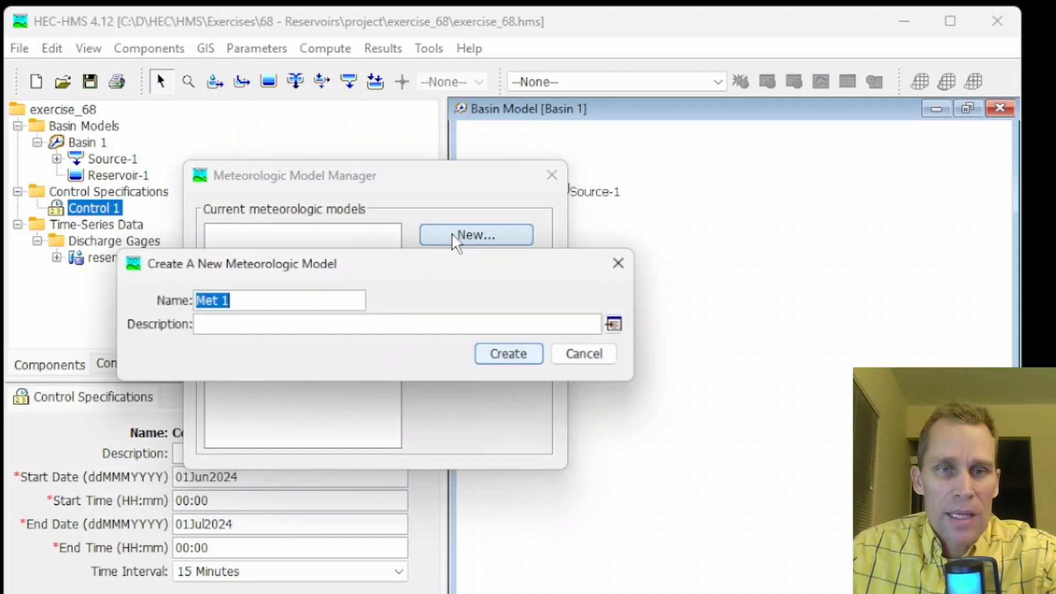
click(502, 355)
click(551, 175)
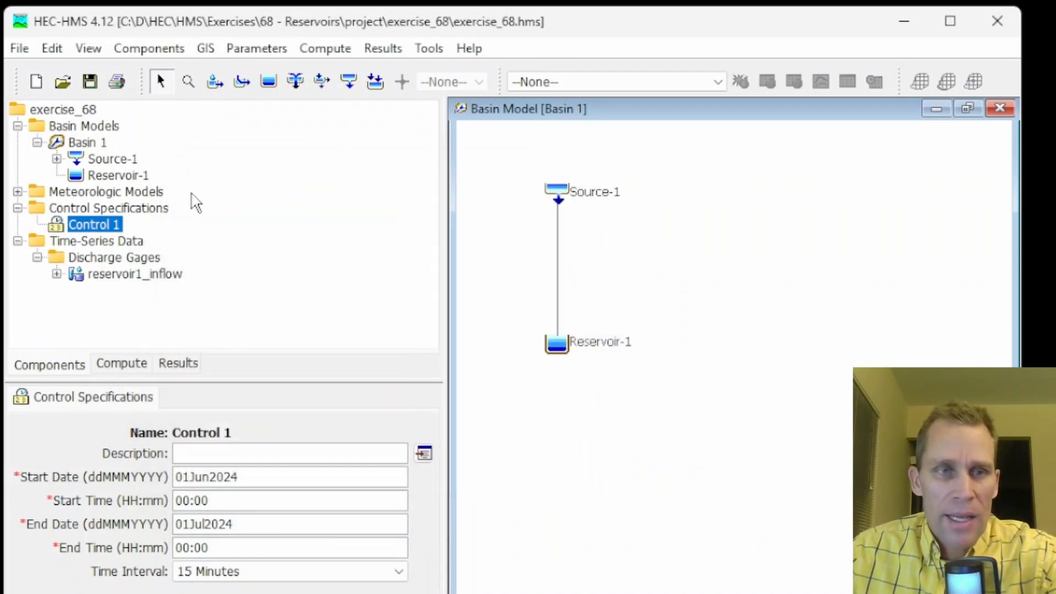
Set Met 1's precipitation method to None and save the project
click(18, 191)
click(79, 209)
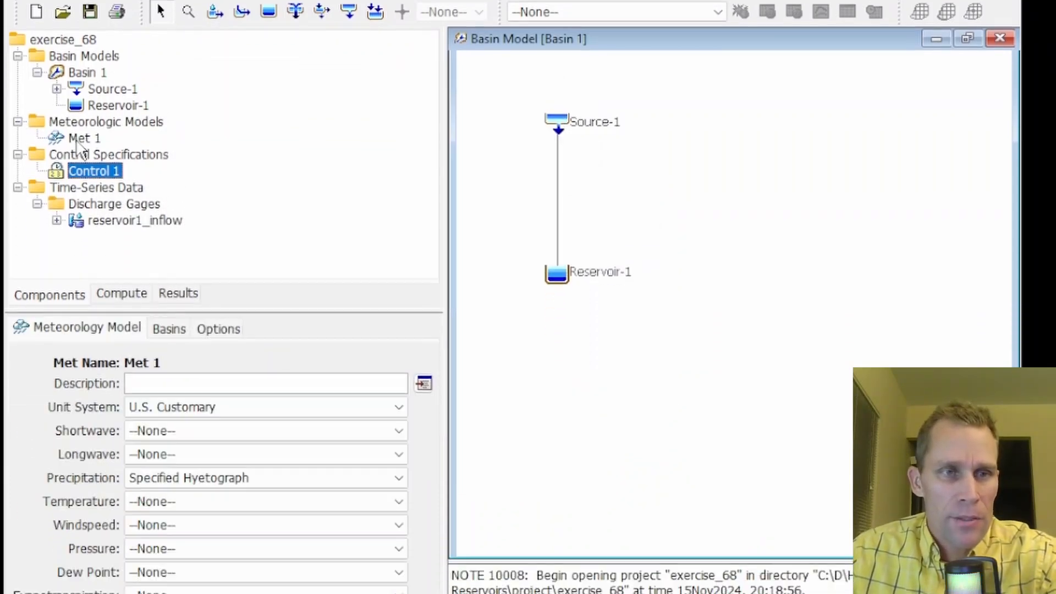
click(176, 477)
scroll(182, 504, up, 1)
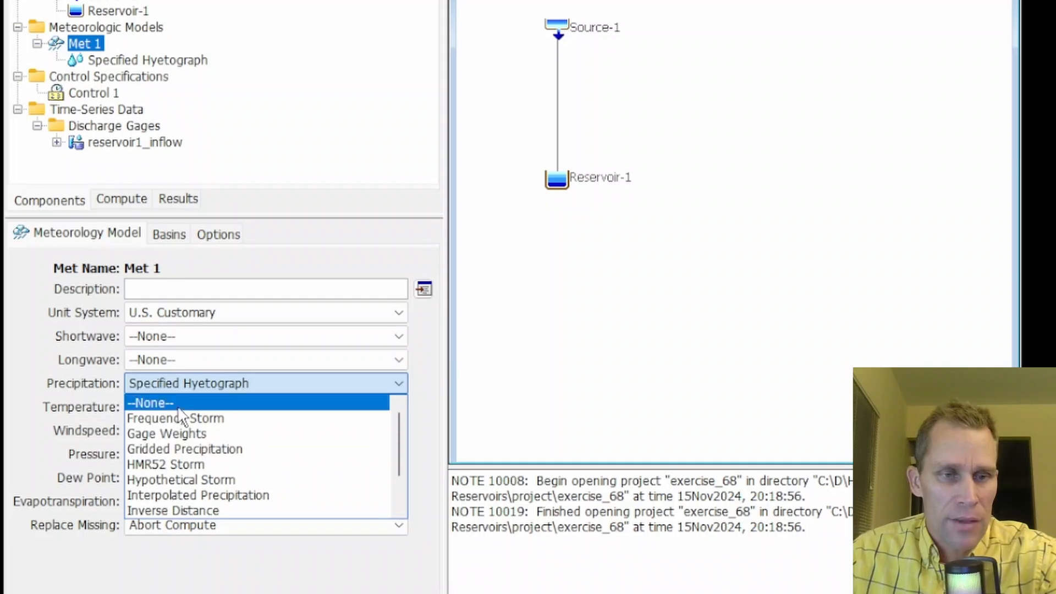
click(179, 407)
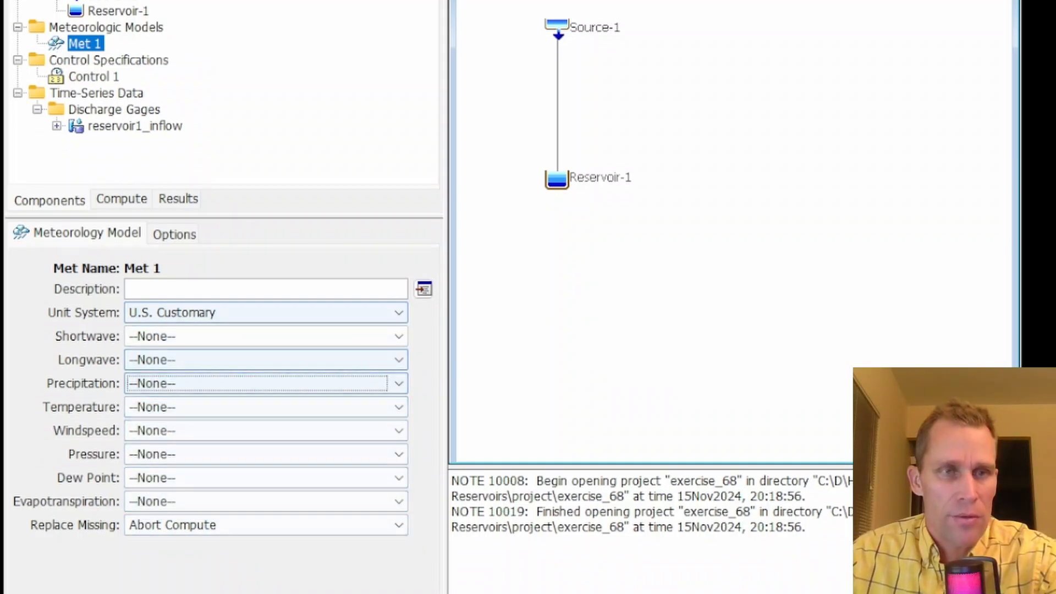
key(ctrl+s)
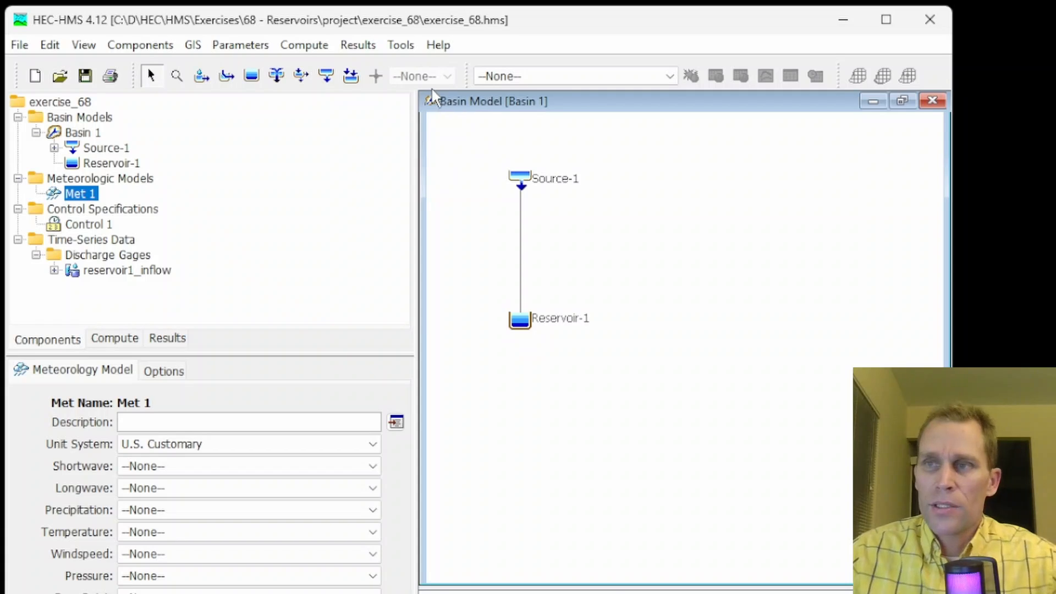
Set Reservoir-1's storage method to Elevation-Area-Discharge
click(520, 322)
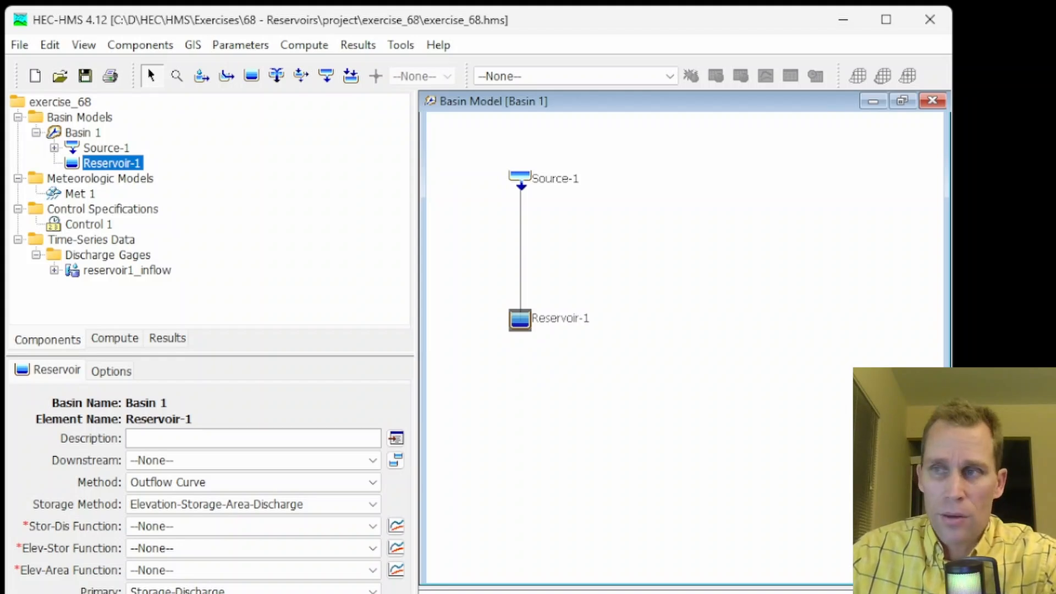
click(165, 483)
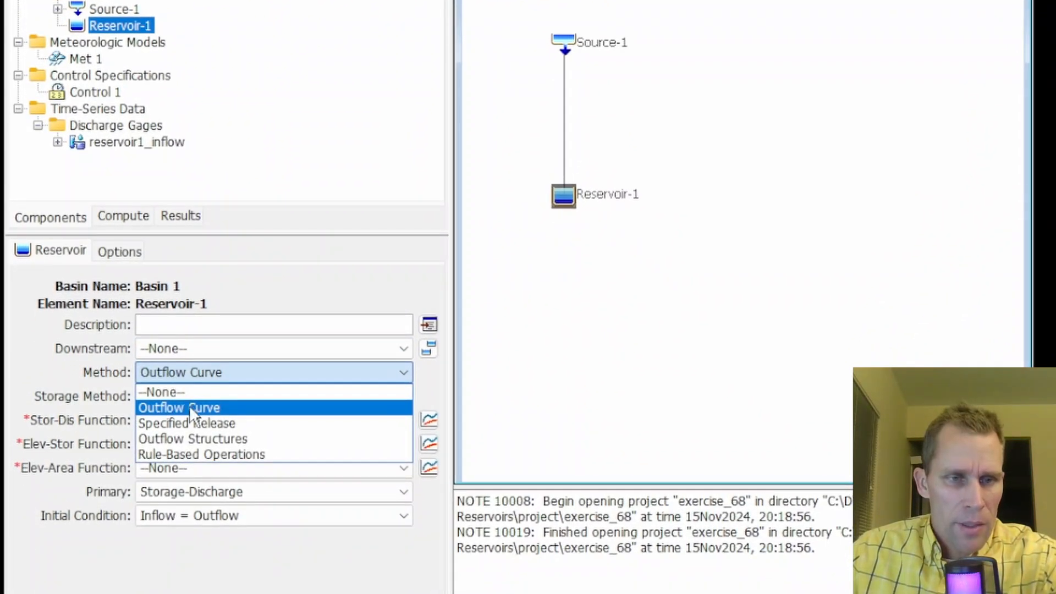
click(189, 407)
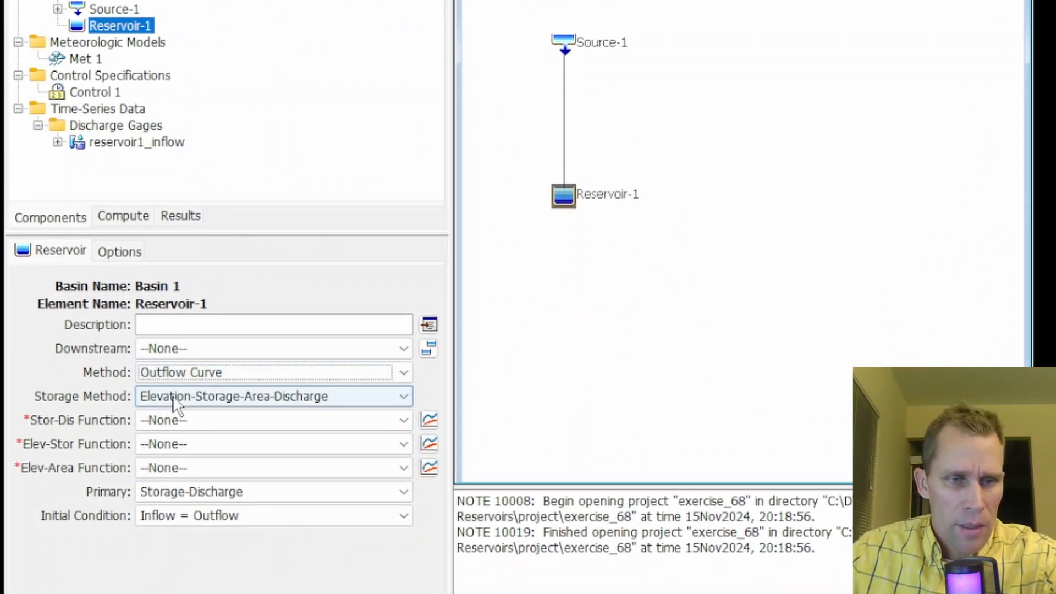
click(225, 396)
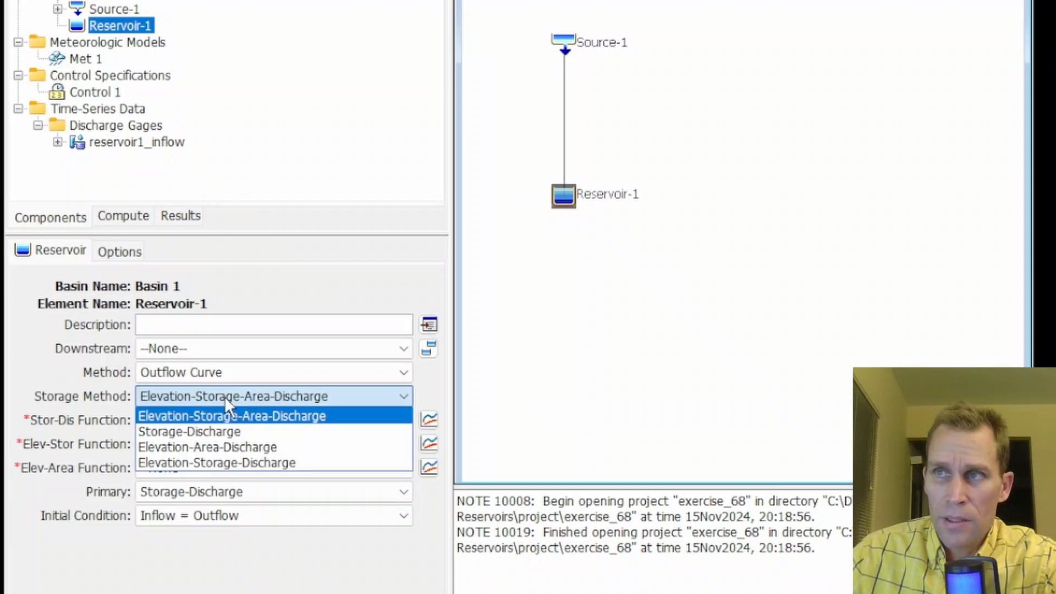
click(237, 448)
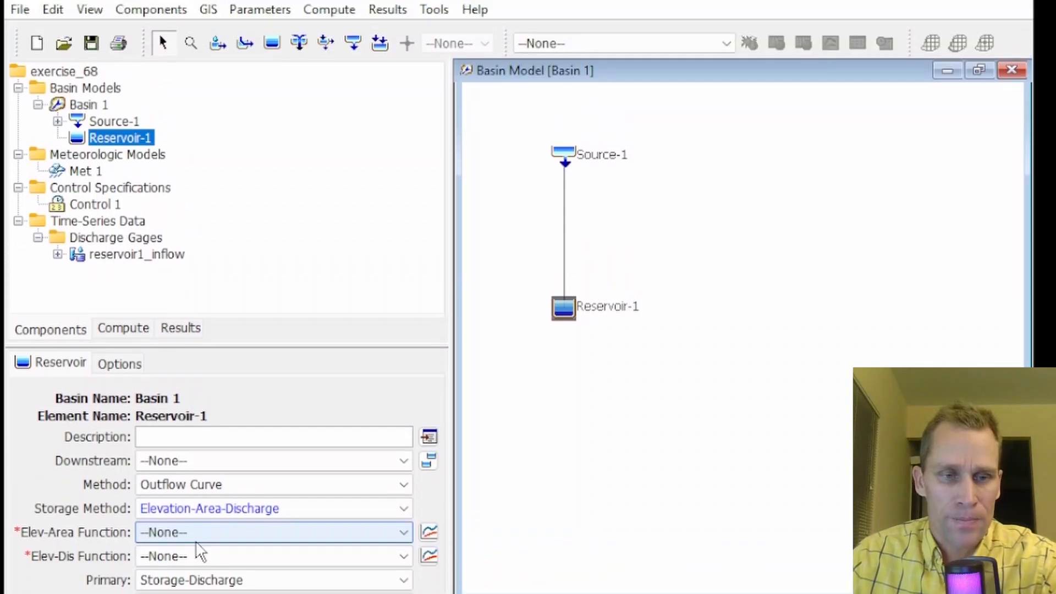
Create an Elevation-Area Functions paired data set named reservoir1
click(154, 47)
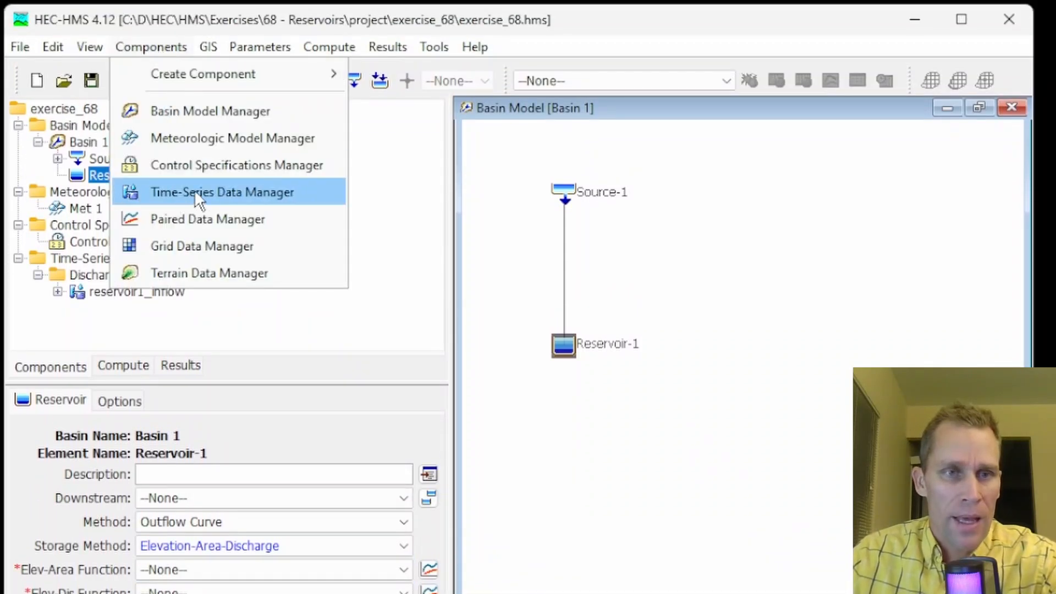
click(200, 220)
click(311, 217)
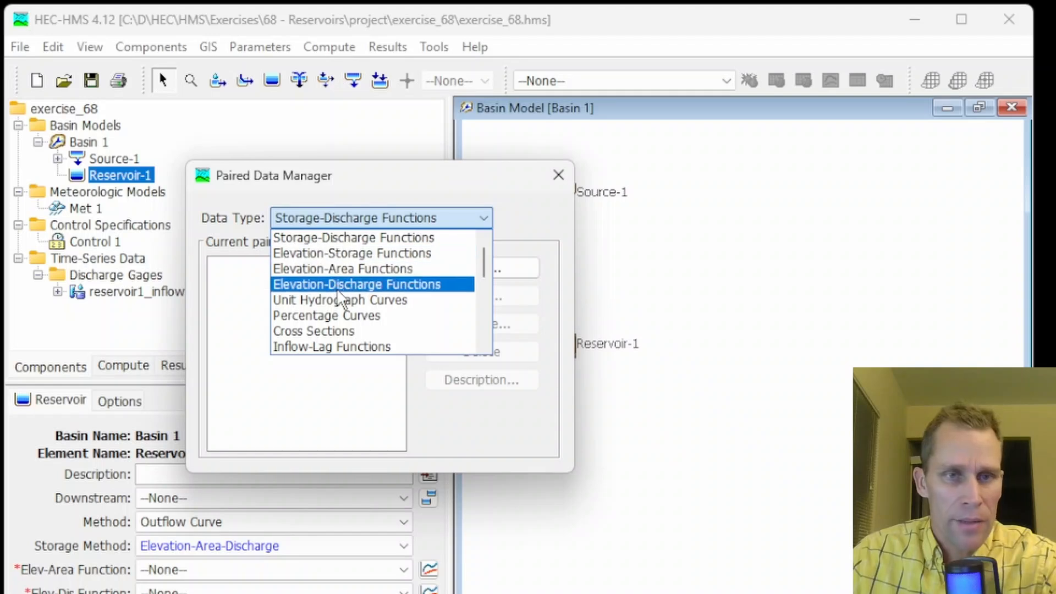
click(342, 269)
click(481, 268)
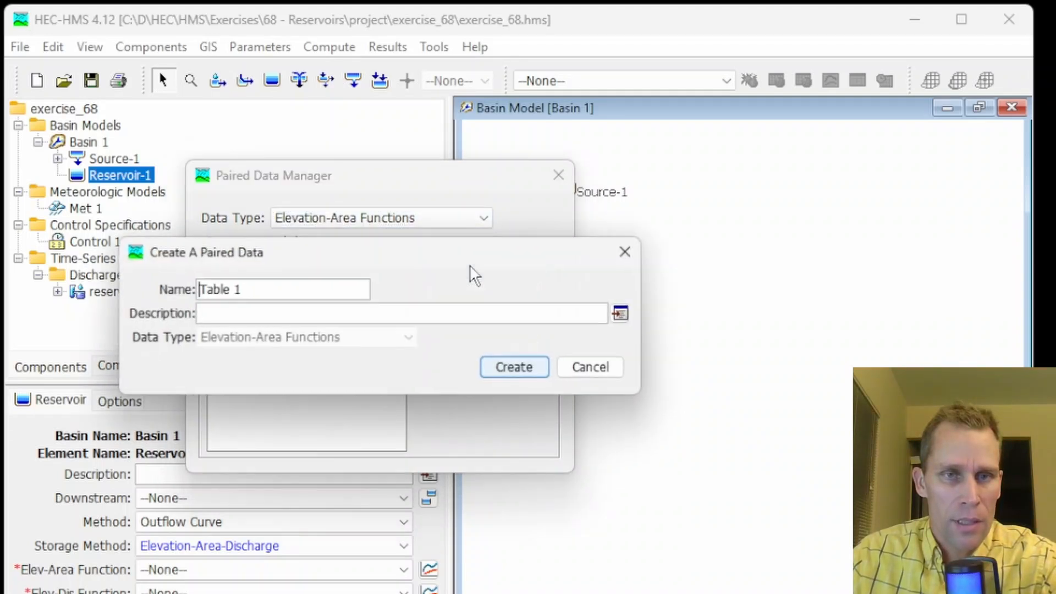
text(reservoir)
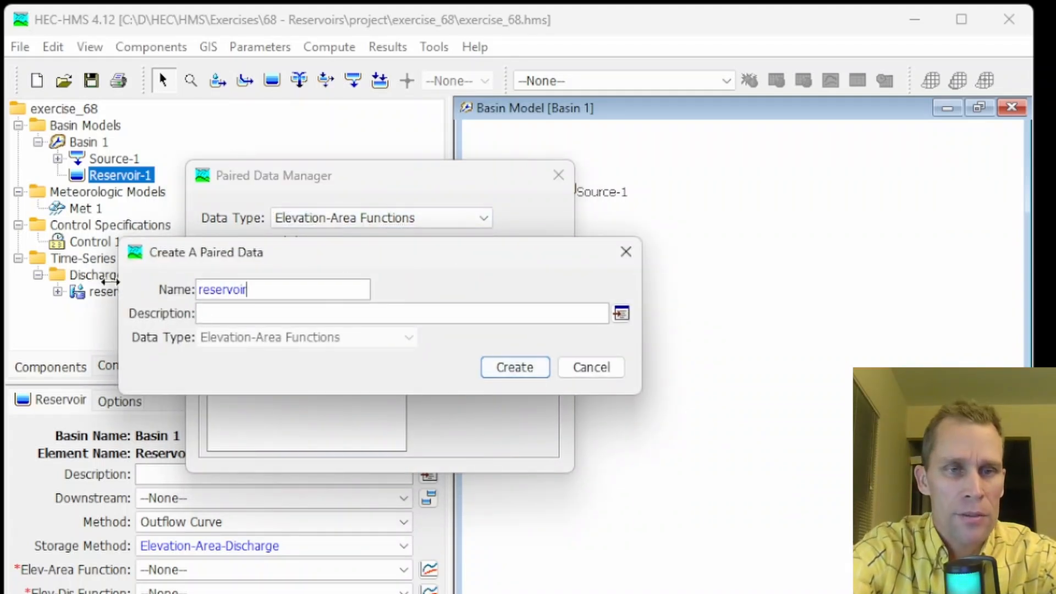
text(1)
click(515, 368)
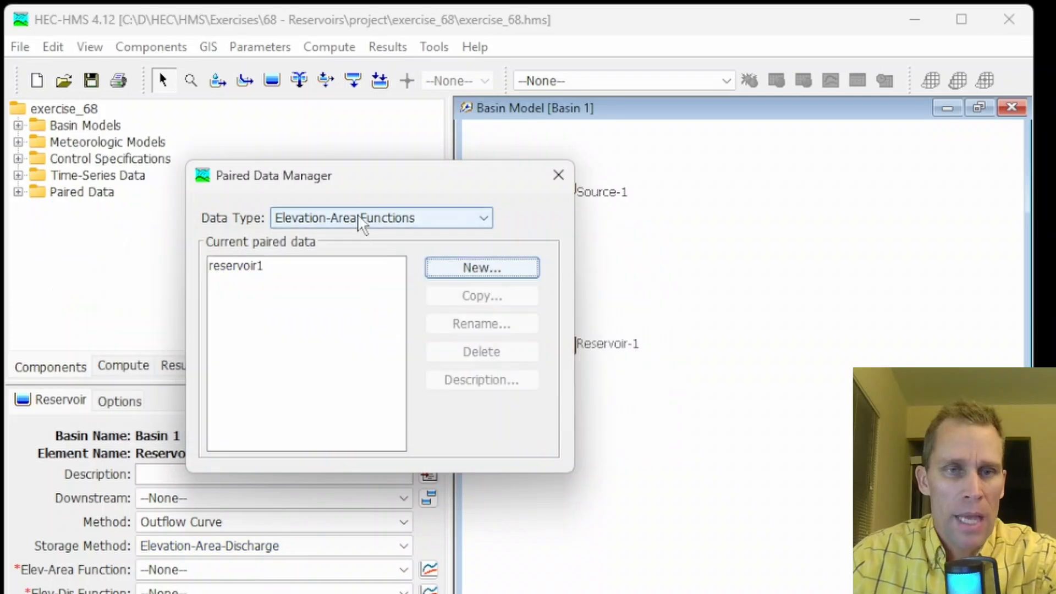
Create an Elevation-Discharge Functions paired data set named reservoir1_spillway
click(358, 217)
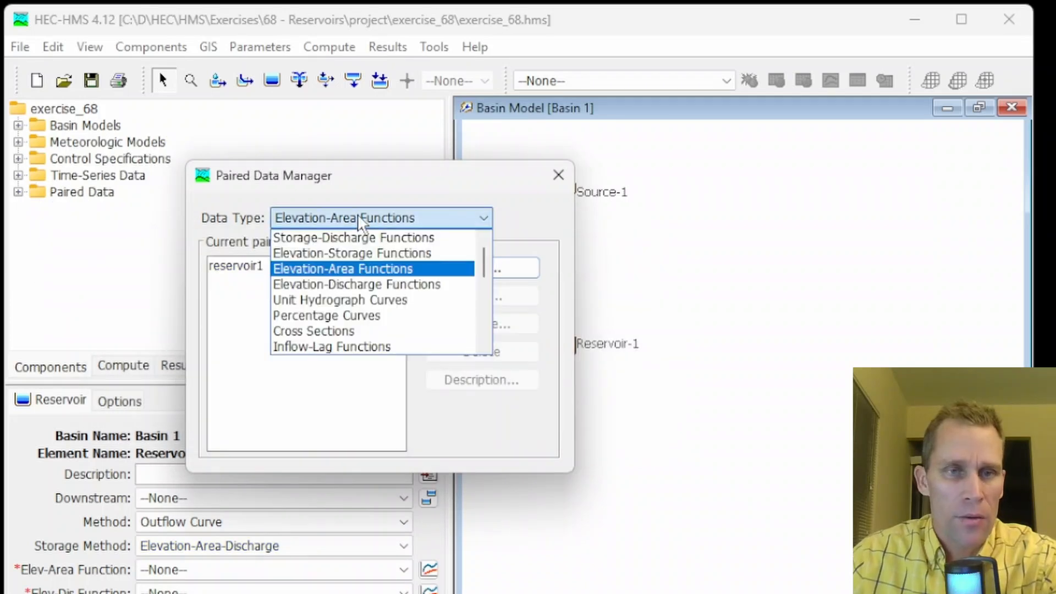
click(343, 287)
click(454, 276)
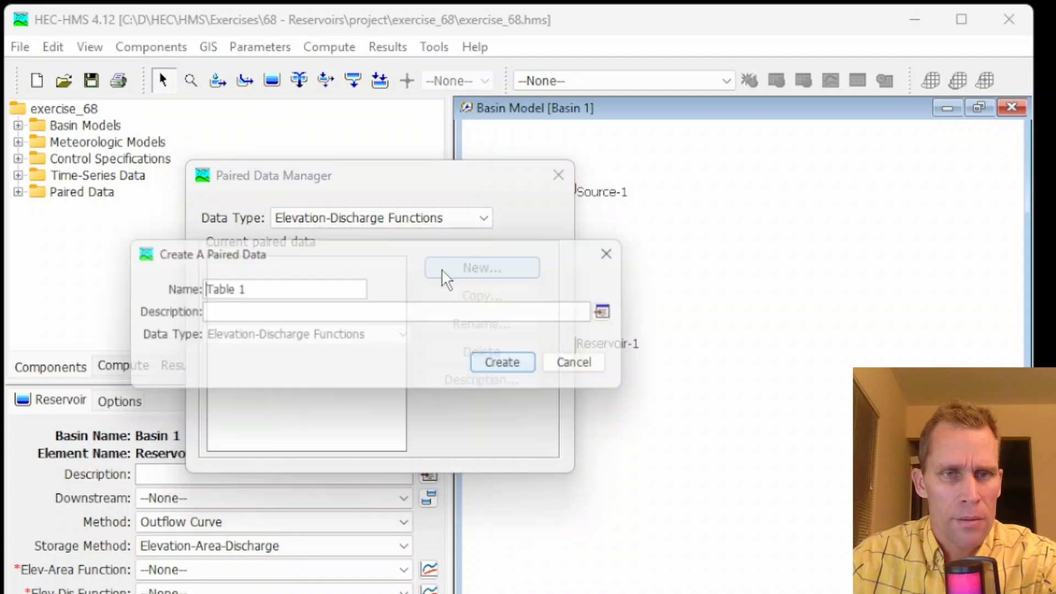
text(reservoir1_spillway)
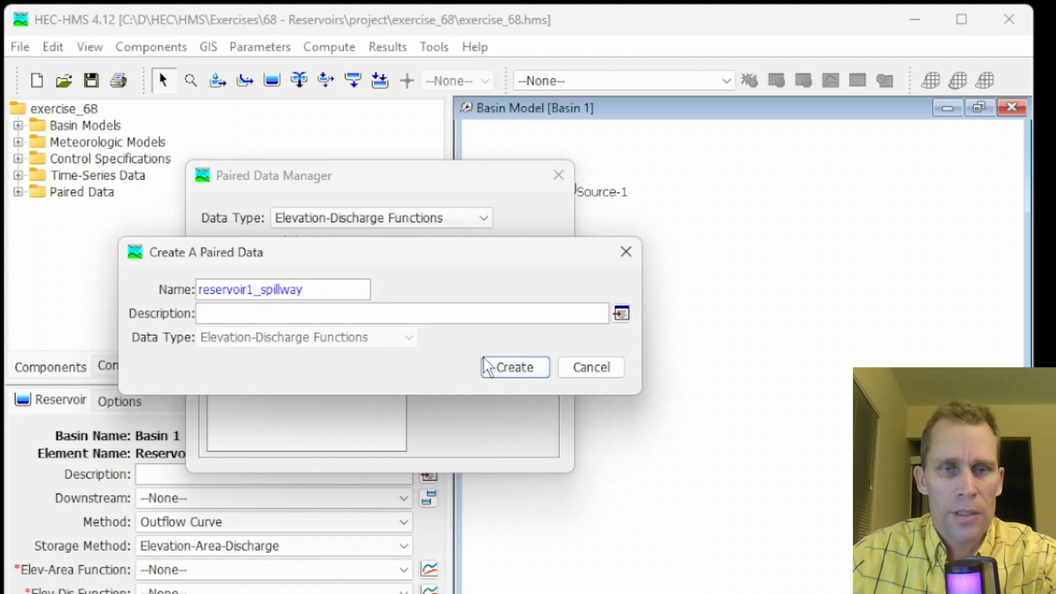
click(488, 366)
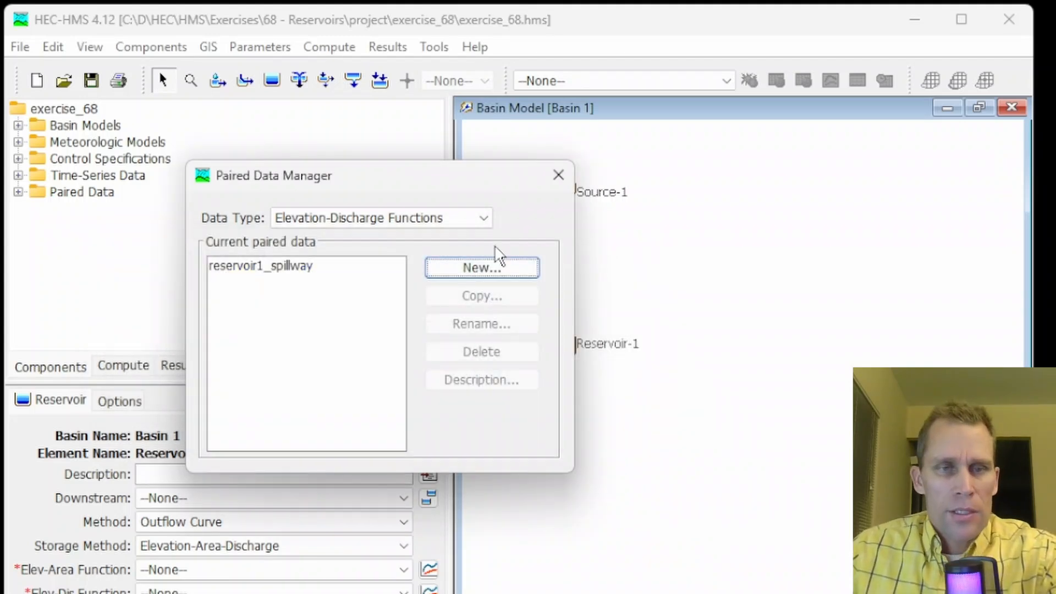
click(559, 175)
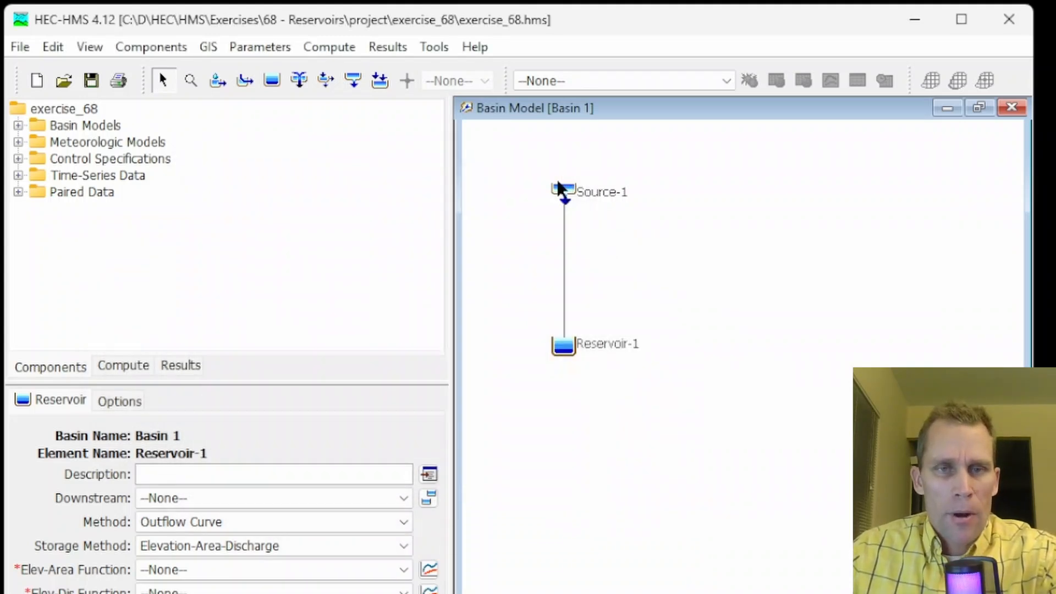
Paste the elevation-area table into reservoir1, with elevations 1350 to 1500 ft and areas 0 to 2460 acres
click(18, 192)
click(113, 209)
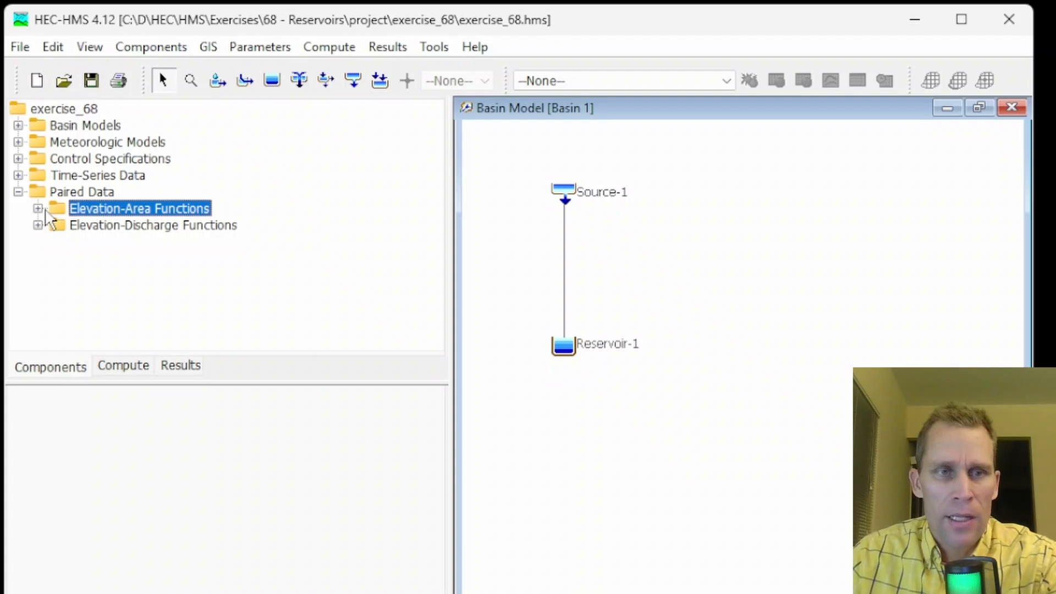
click(38, 208)
click(116, 225)
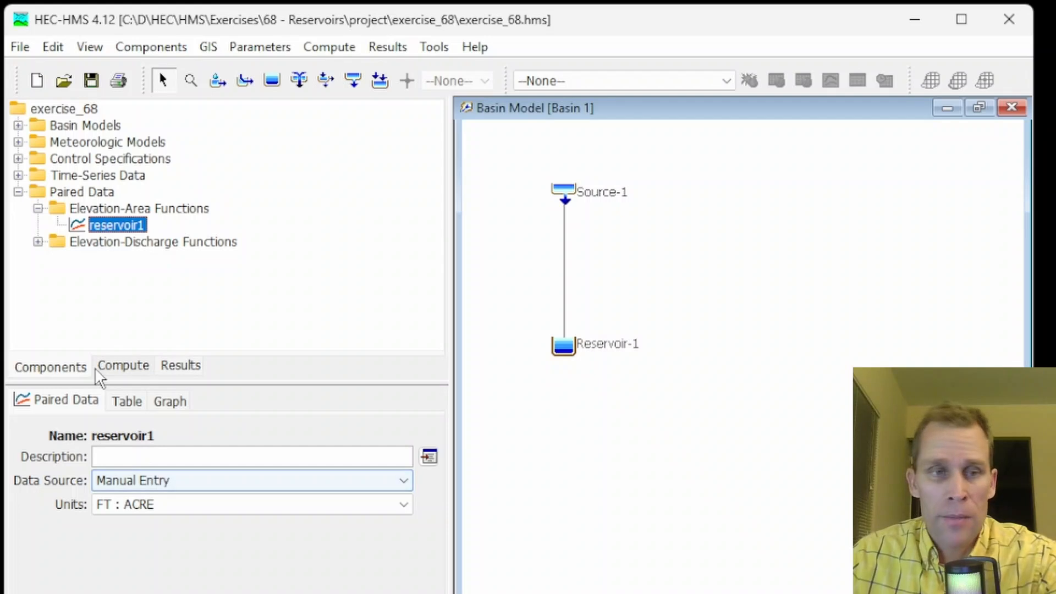
click(131, 407)
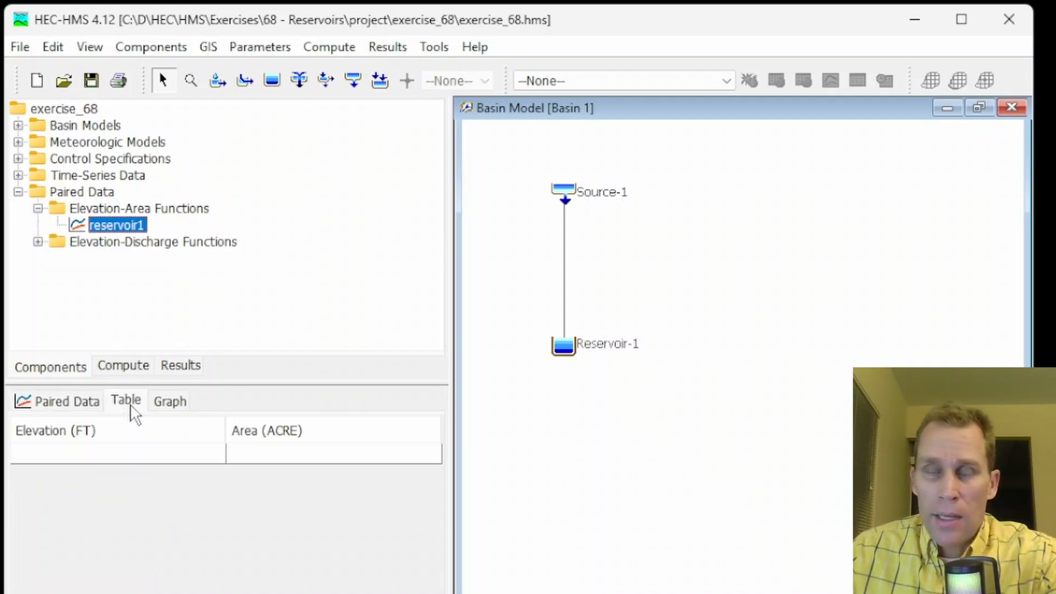
click(125, 457)
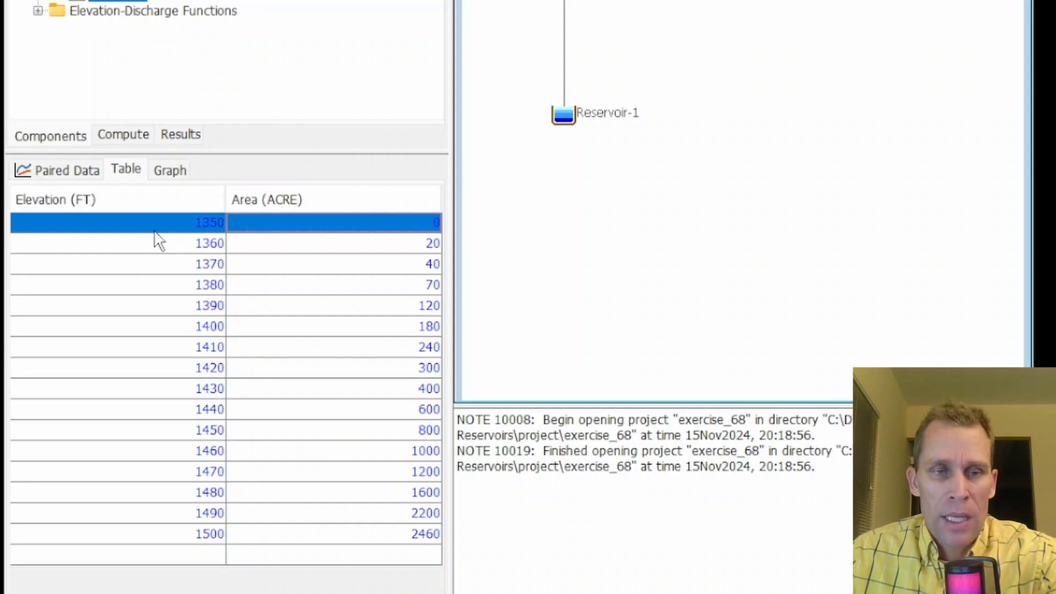
Review the reservoir1 elevation-area table and its graph
click(214, 225)
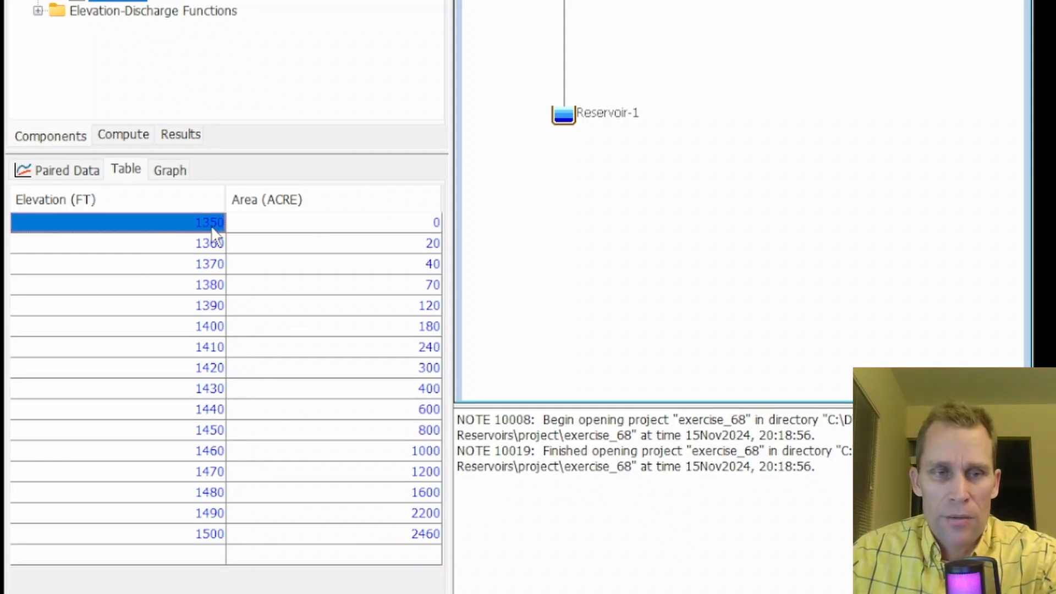
click(193, 538)
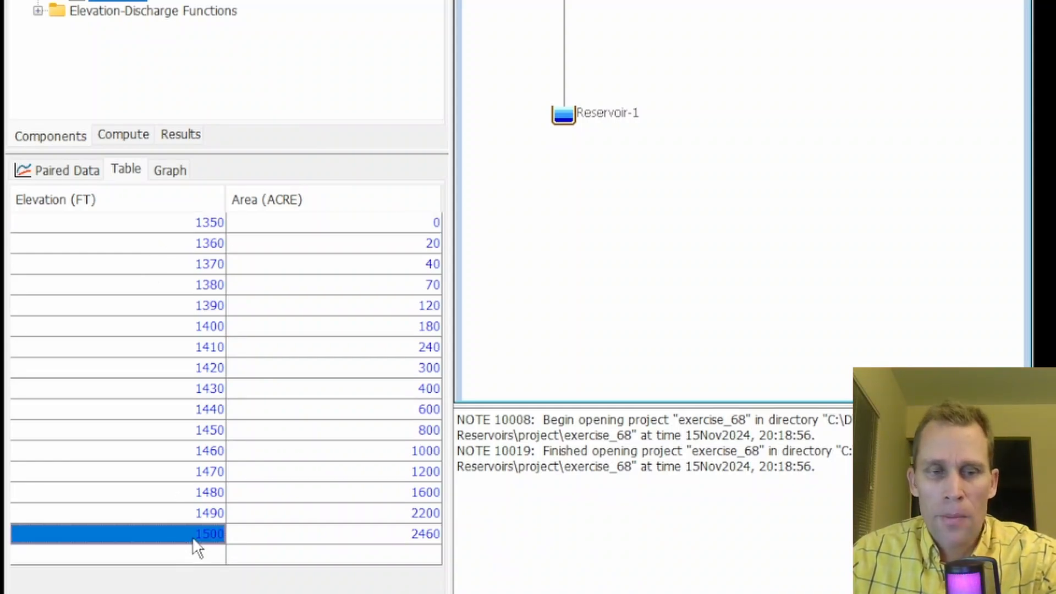
click(386, 228)
click(127, 174)
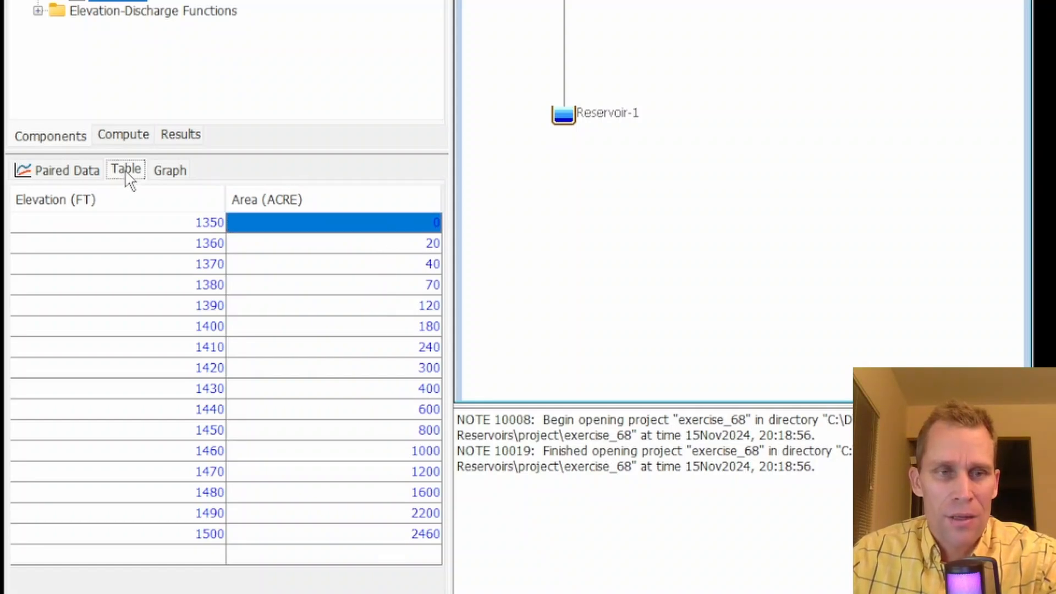
click(159, 166)
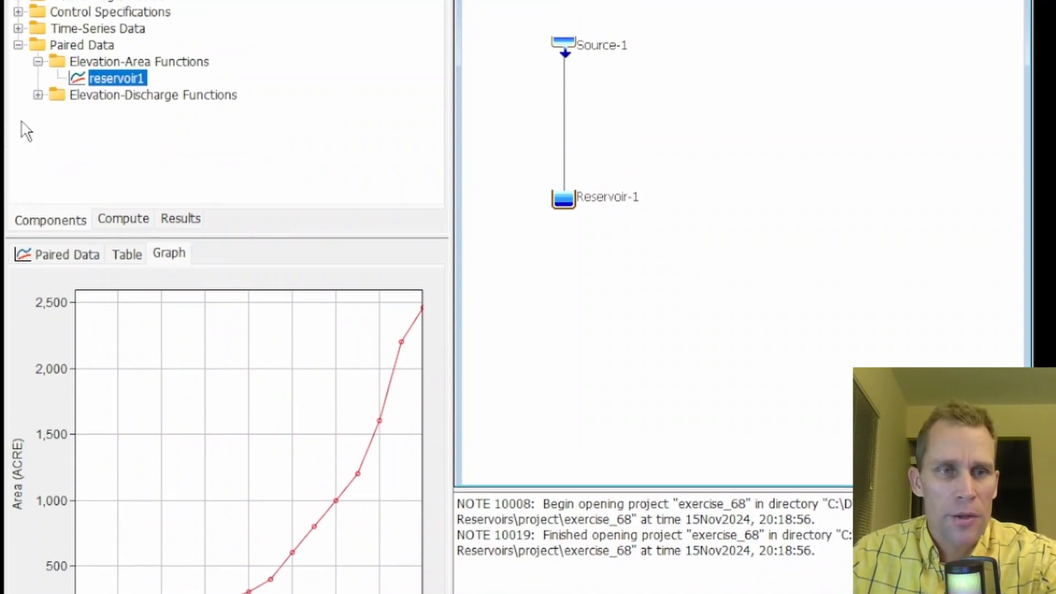
Paste the elevation-discharge table into reservoir1_spillway, with elevations 1350 to 1500 ft and discharges 0 to 21500 cfs
click(150, 99)
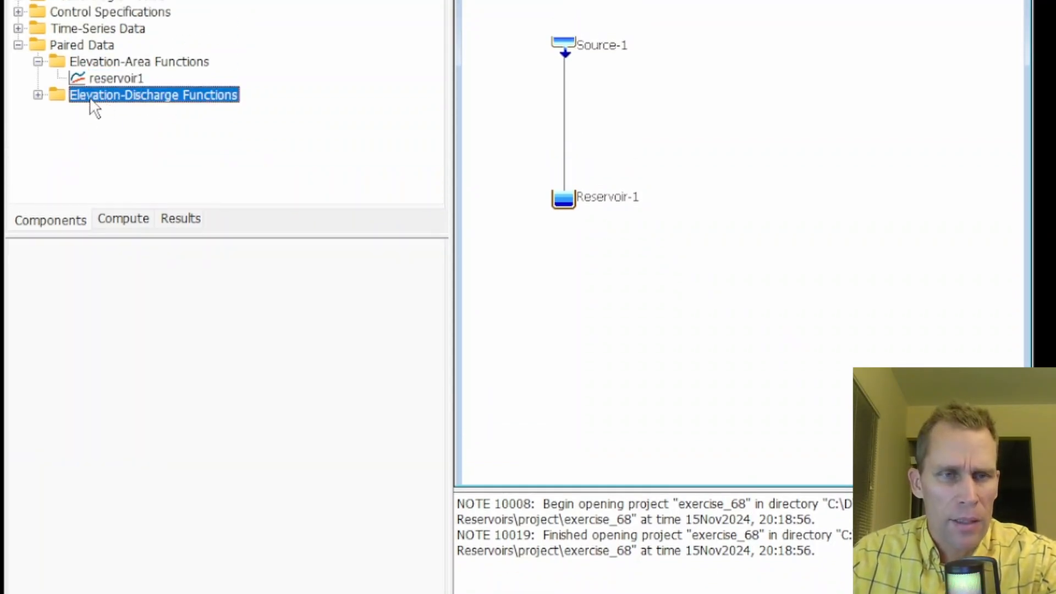
click(38, 95)
click(110, 113)
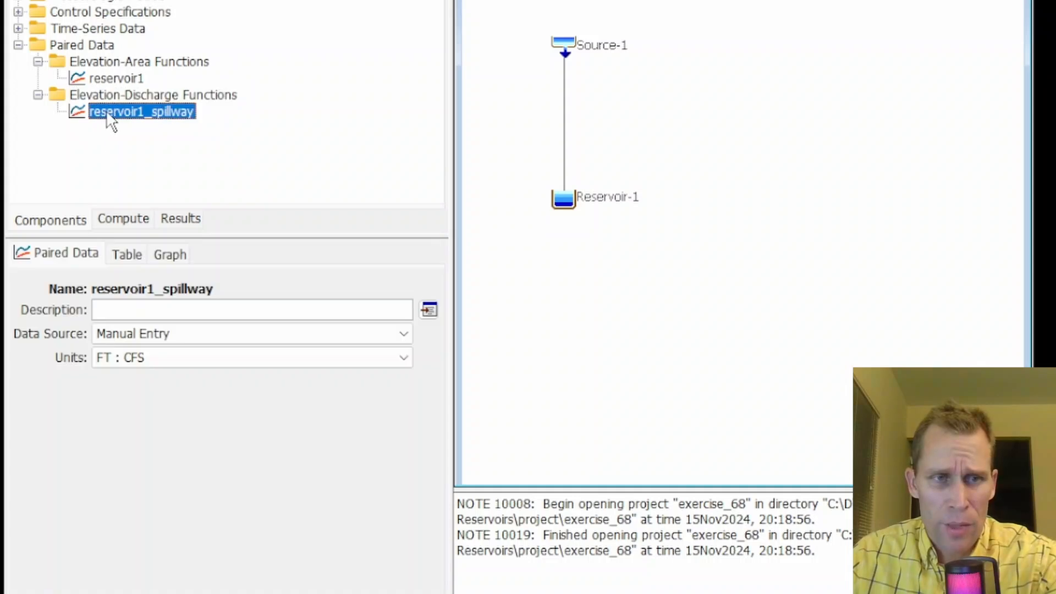
click(130, 256)
click(137, 304)
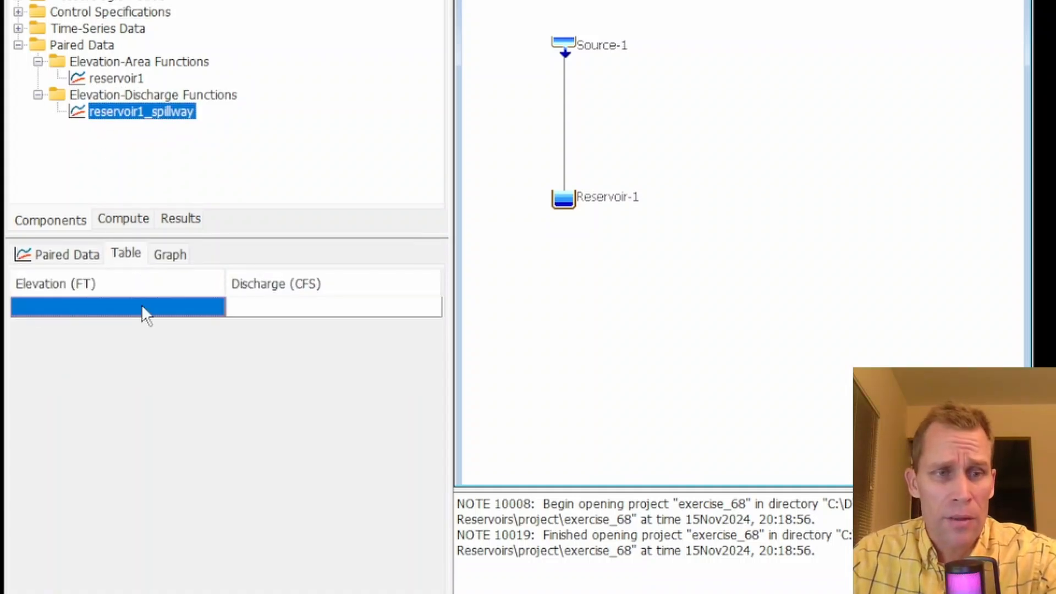
key(ctrl+v)
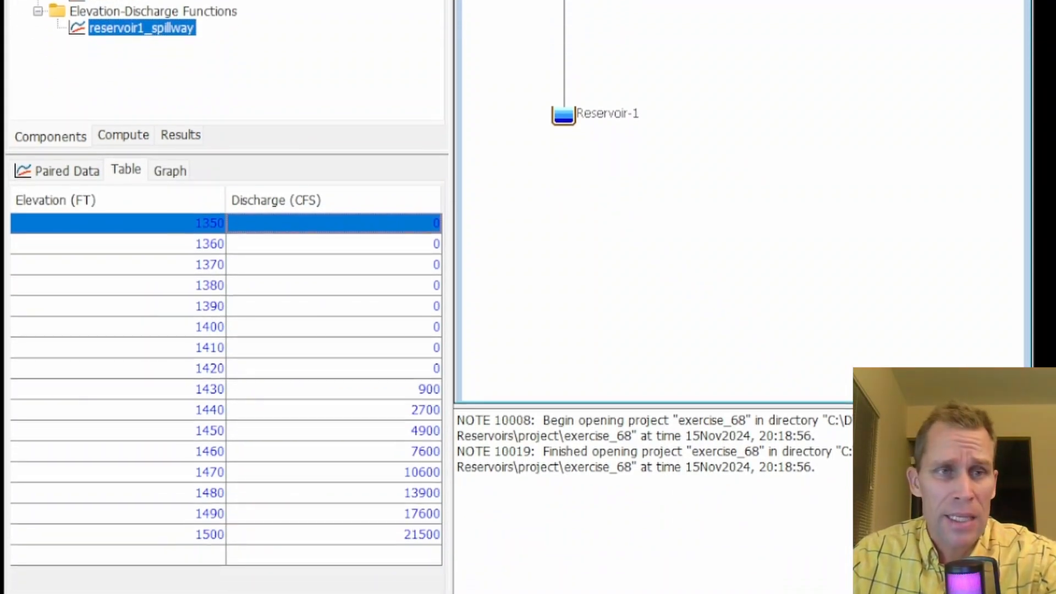
Check the reservoir1_spillway elevation-discharge table and its graph
click(313, 370)
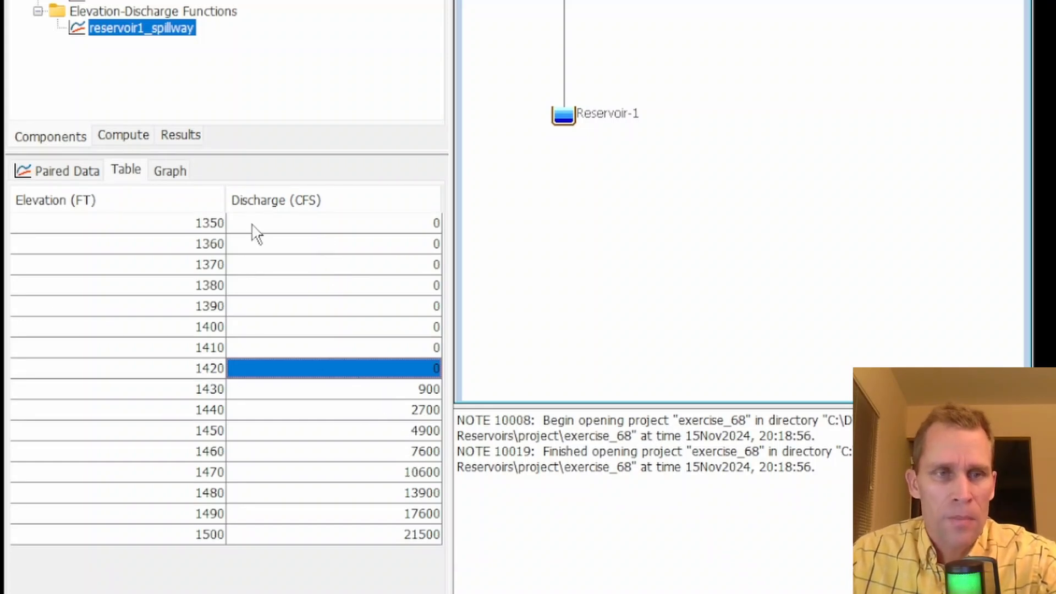
click(181, 172)
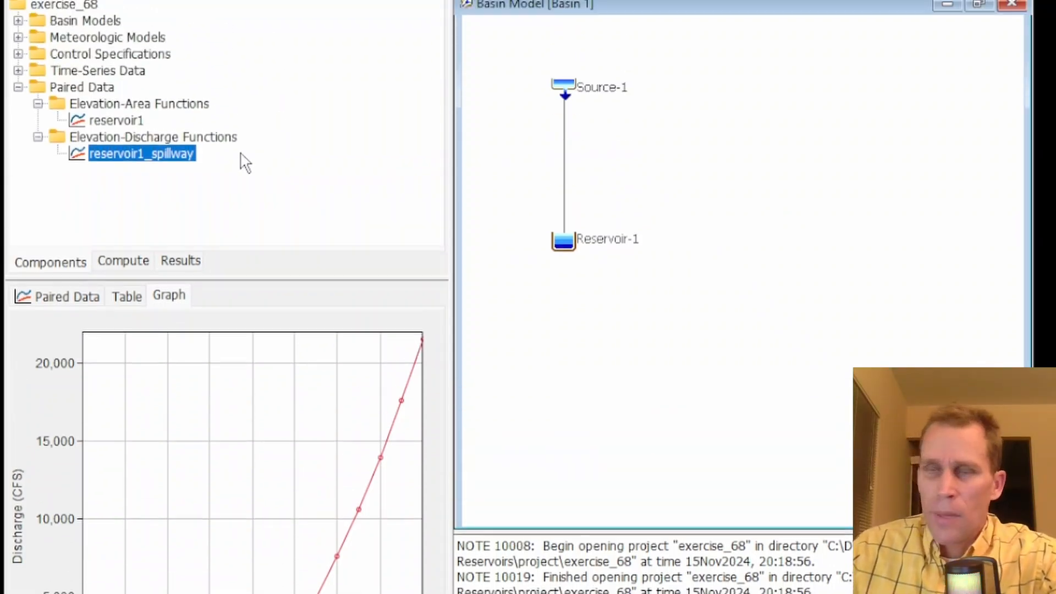
Assign reservoir1 and reservoir1_spillway as Reservoir-1's elevation-area and elevation-discharge functions, with initial condition Inflow = Outflow
click(571, 244)
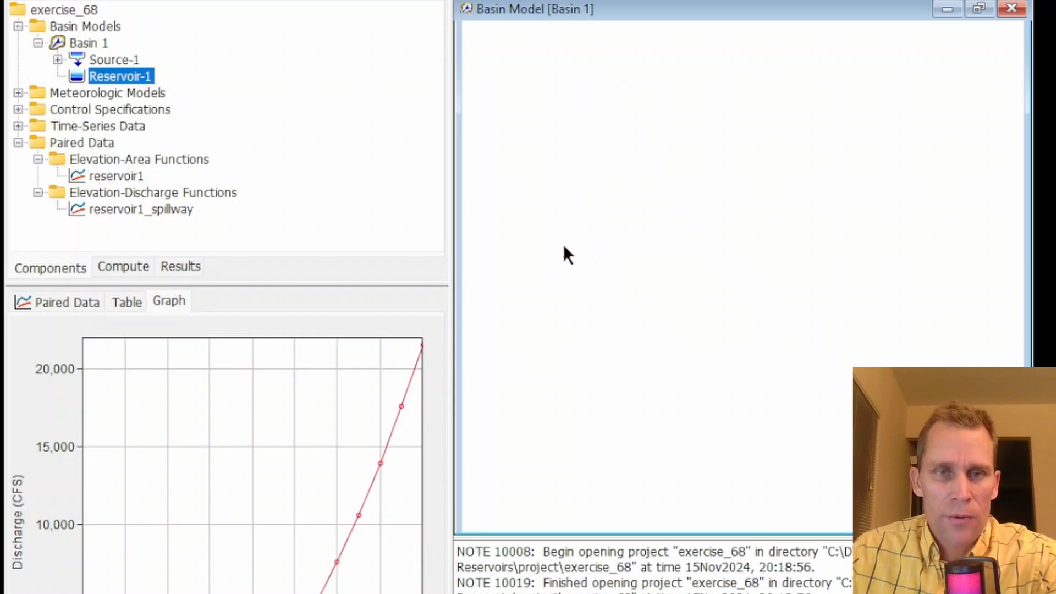
click(186, 473)
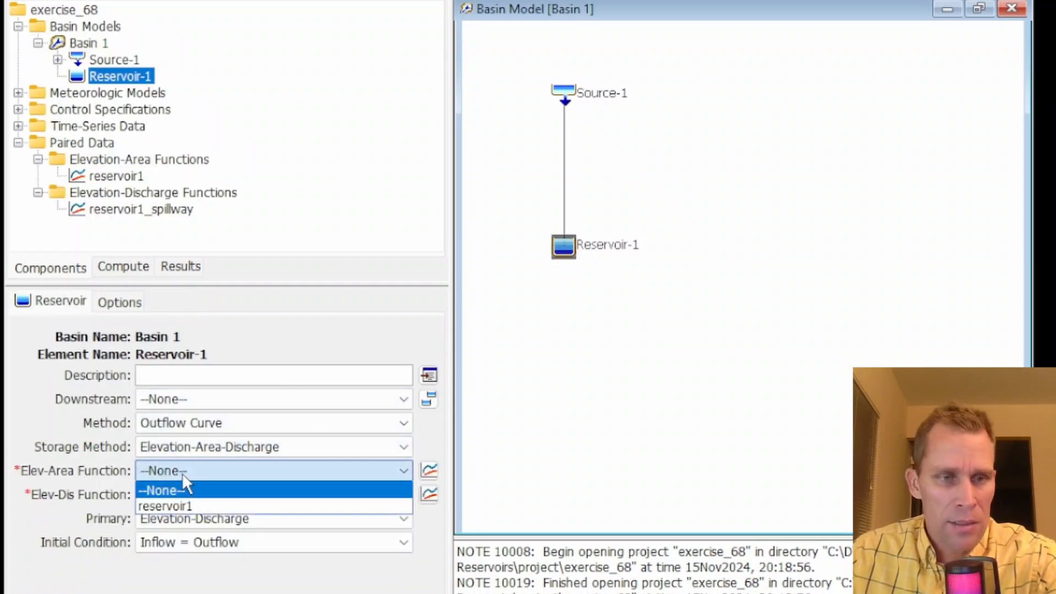
click(193, 505)
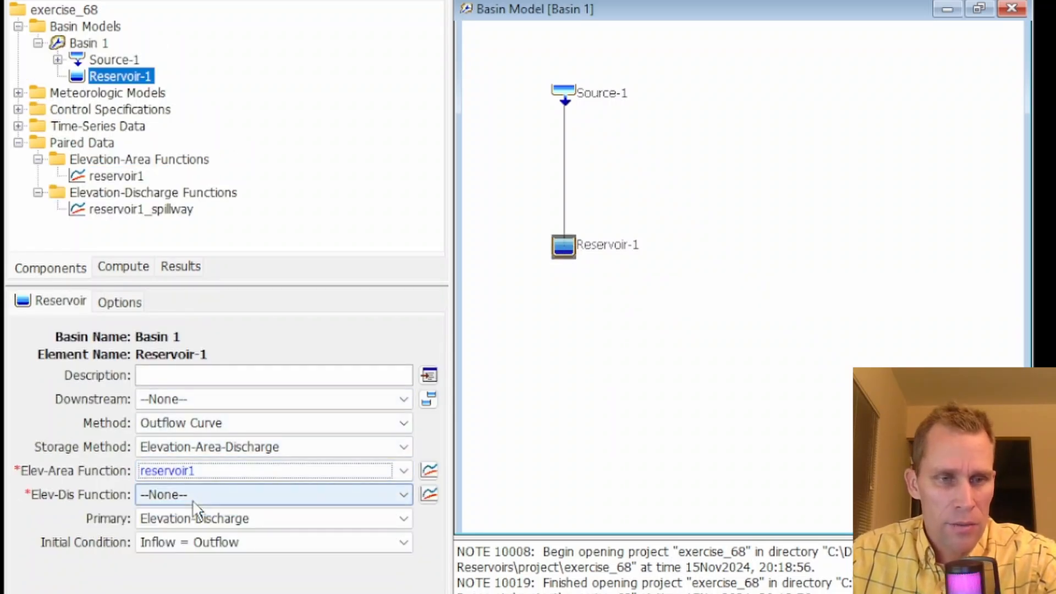
click(186, 495)
click(203, 529)
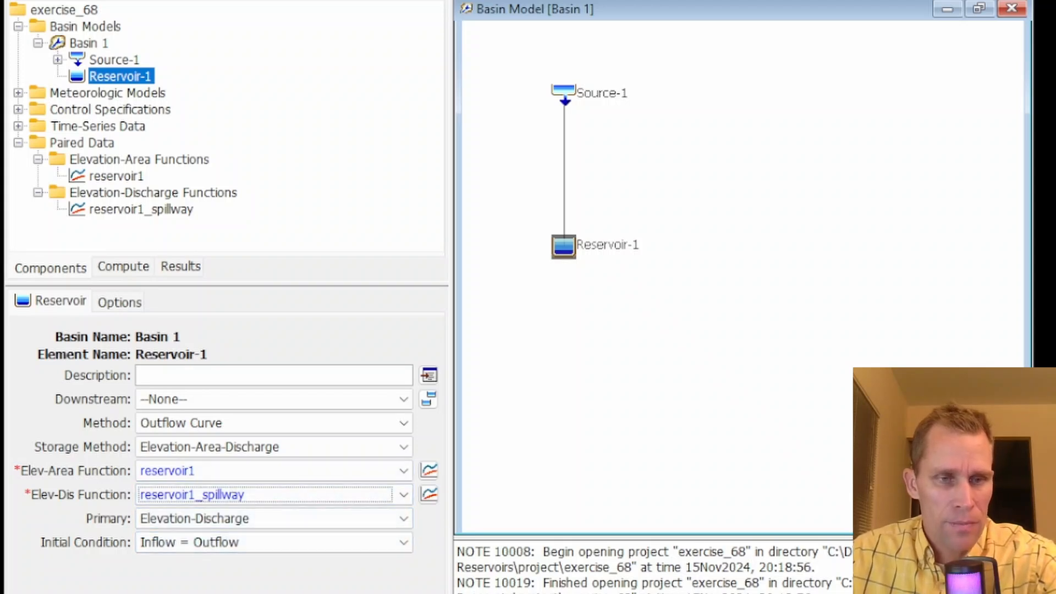
key(Tab)
click(200, 516)
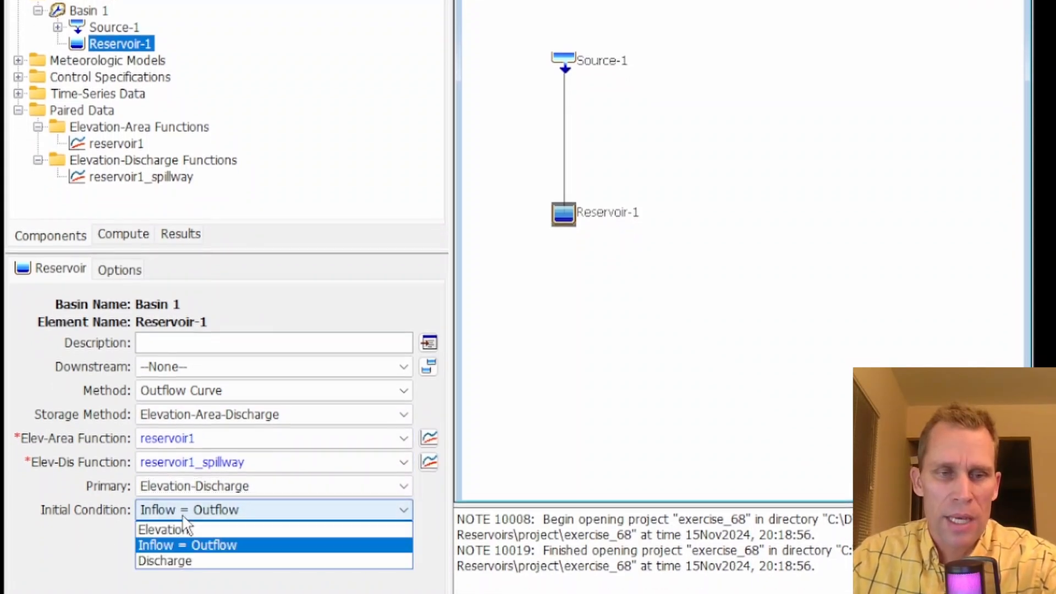
click(196, 517)
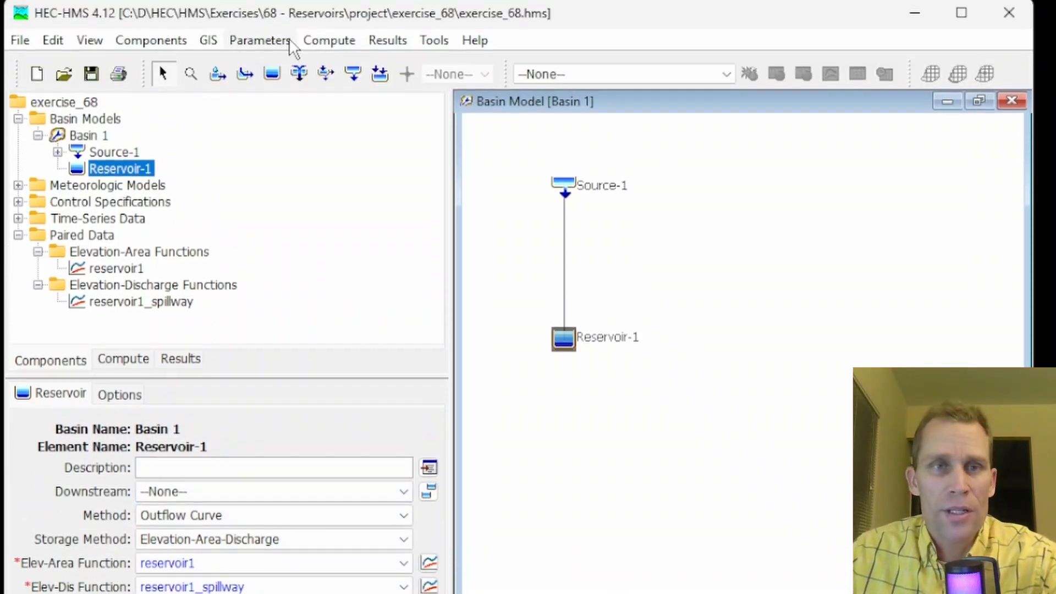
Save the project and create simulation run Run 1 using Basin 1, Met 1 and Control 1
click(91, 73)
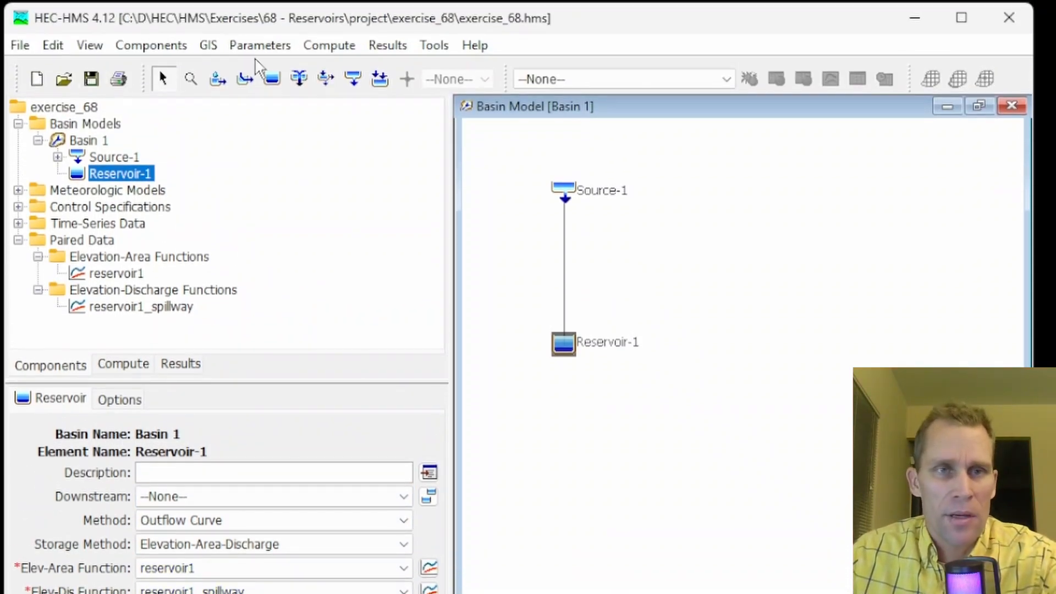
click(329, 45)
click(384, 111)
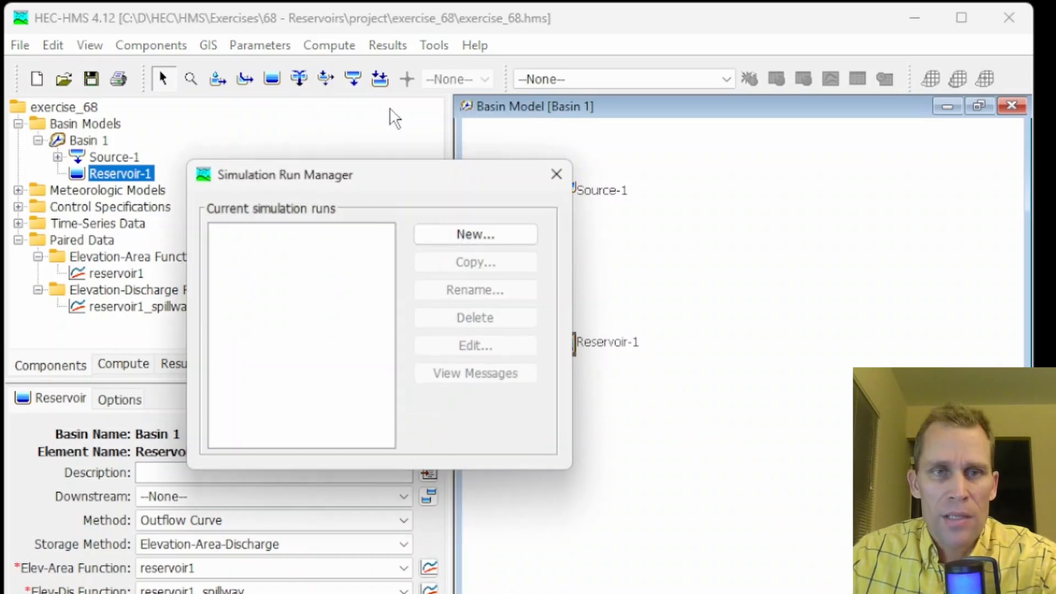
click(496, 233)
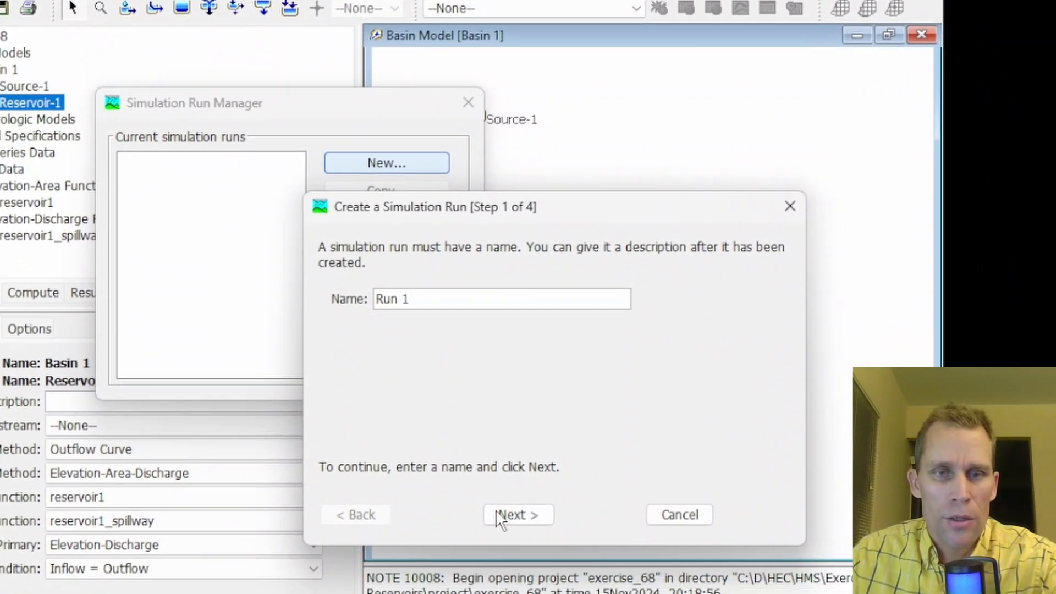
click(563, 550)
click(563, 551)
click(517, 510)
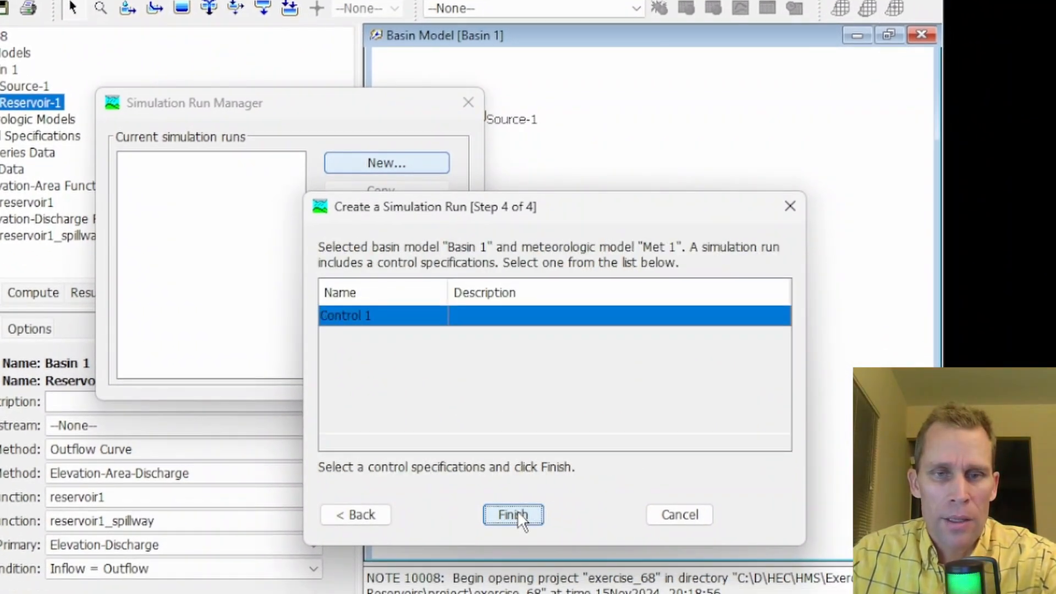
click(515, 513)
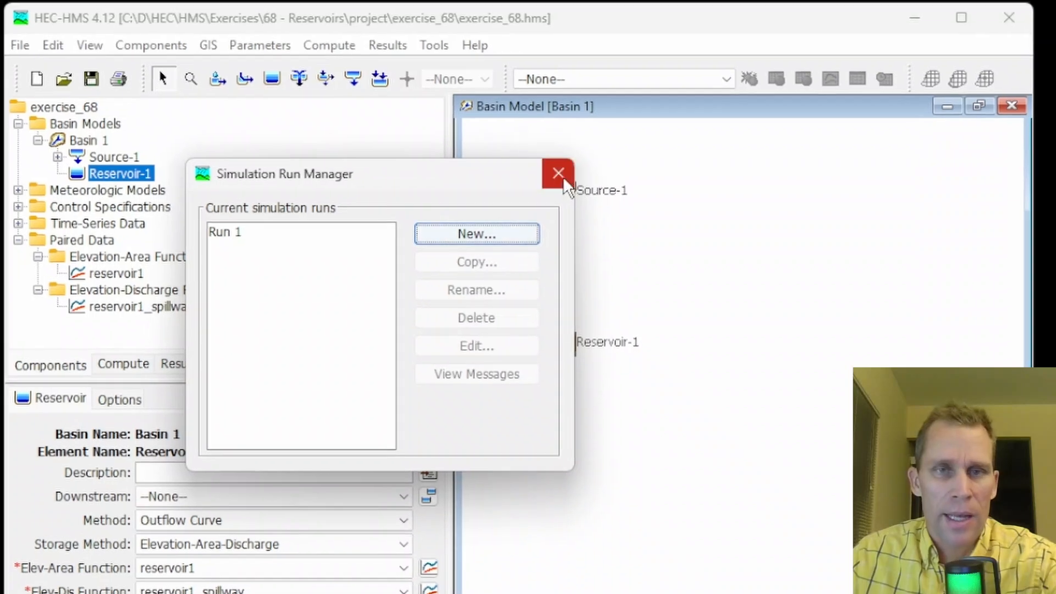
click(546, 162)
Select Run 1 as the current run and compute it
click(529, 79)
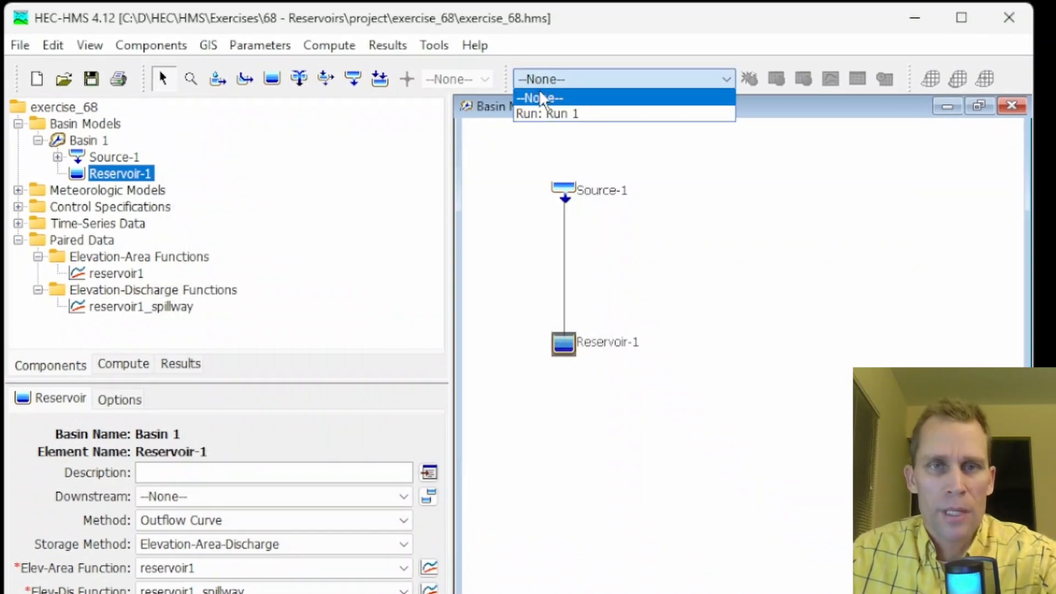
click(551, 110)
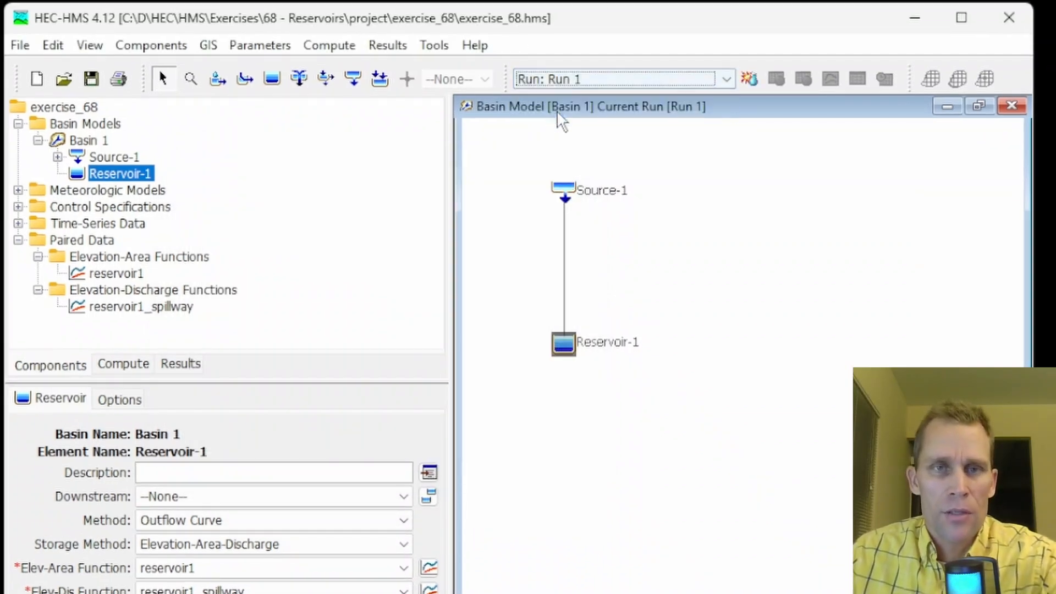
click(749, 78)
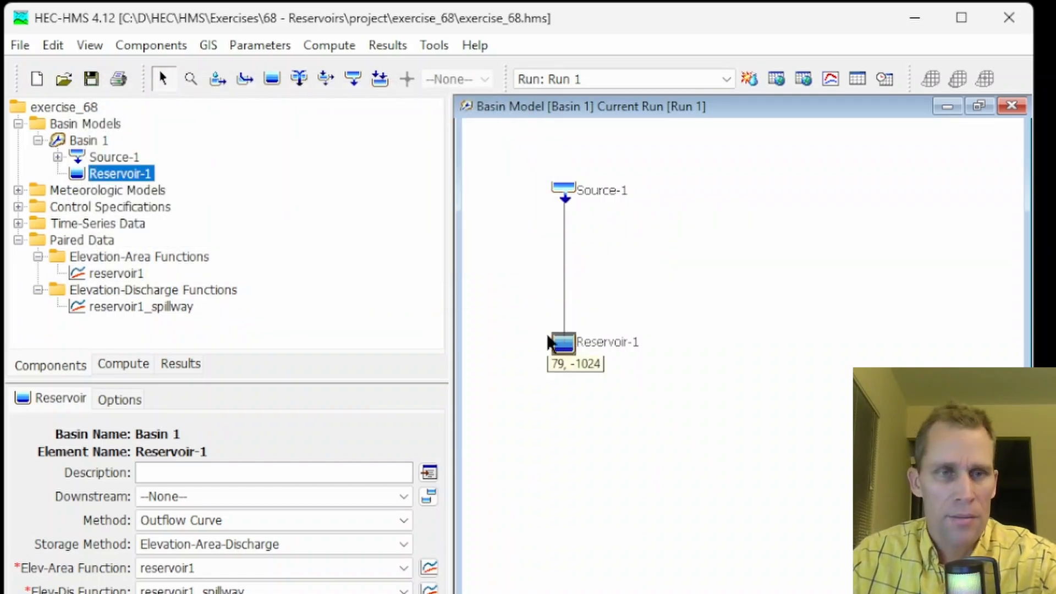
Open Reservoir-1's result graph for Run 1 and enlarge its window
right_click(569, 347)
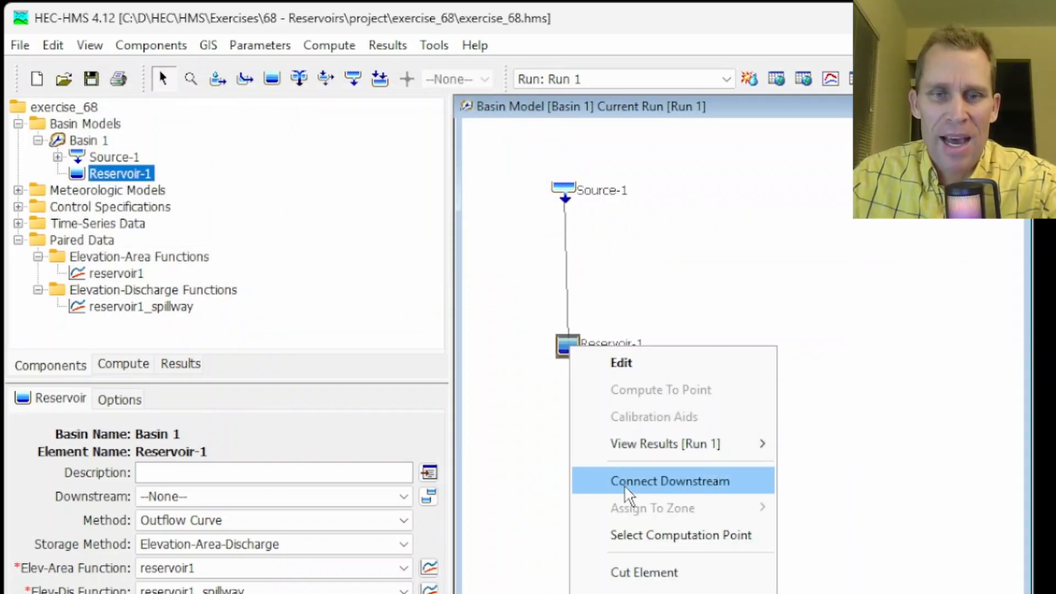
mouse_move(664, 445)
click(809, 444)
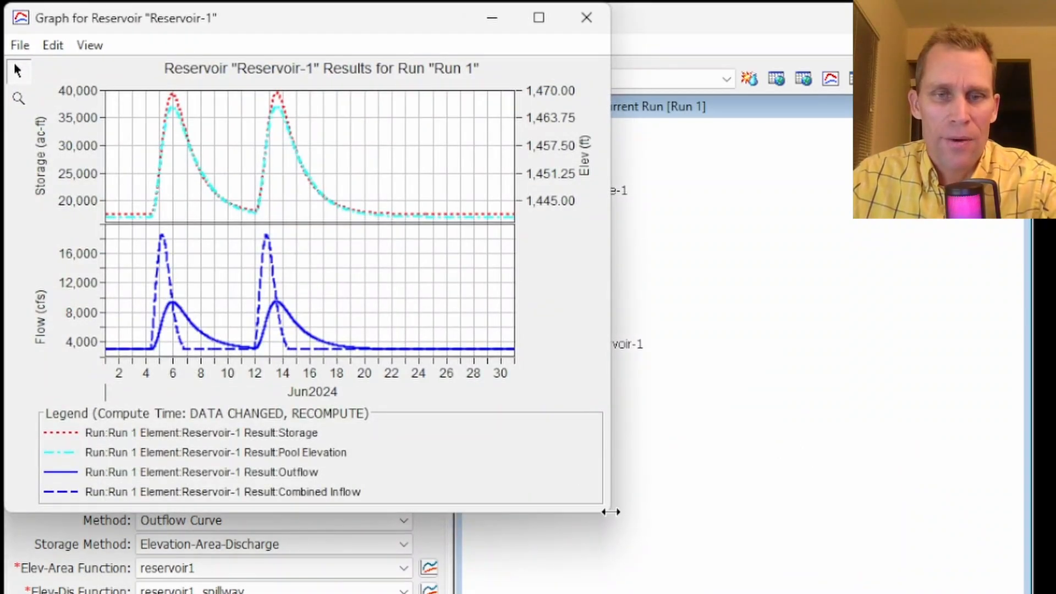
drag(611, 514, 894, 593)
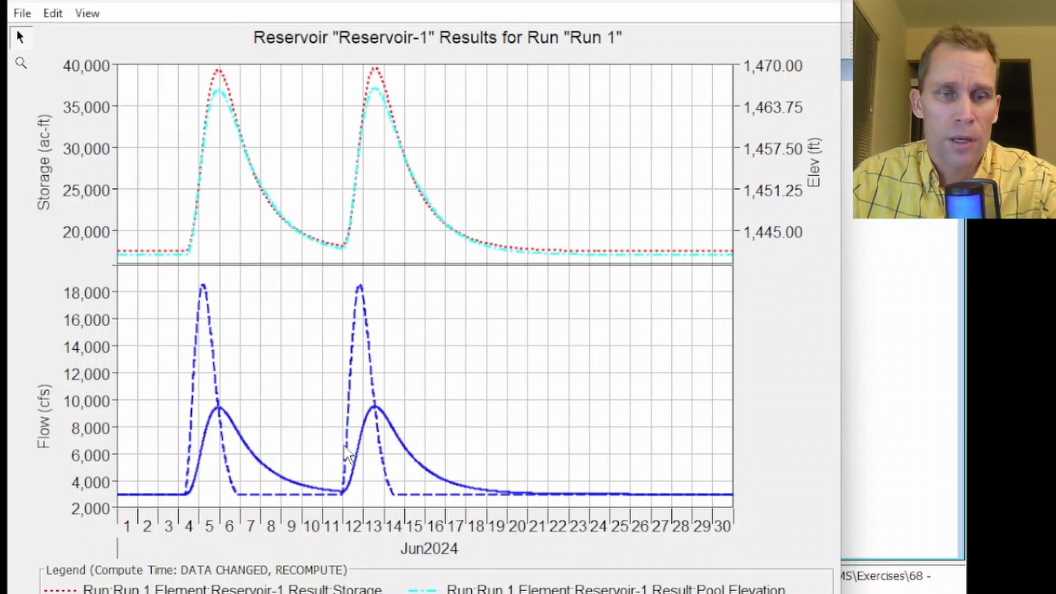
Highlight the combined inflow and outflow curves and zoom into the first flood peak
click(616, 593)
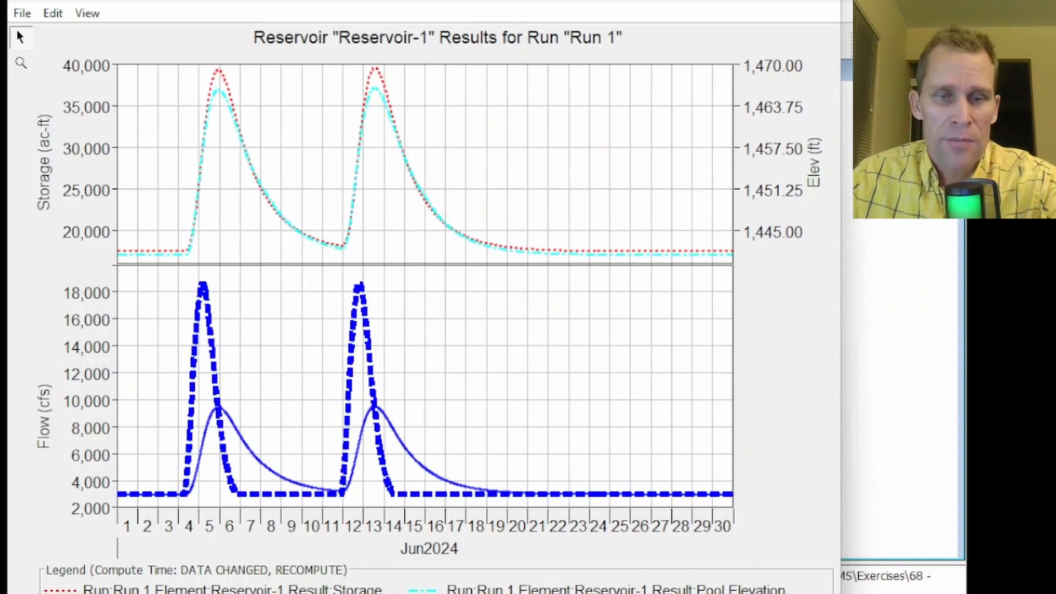
click(231, 593)
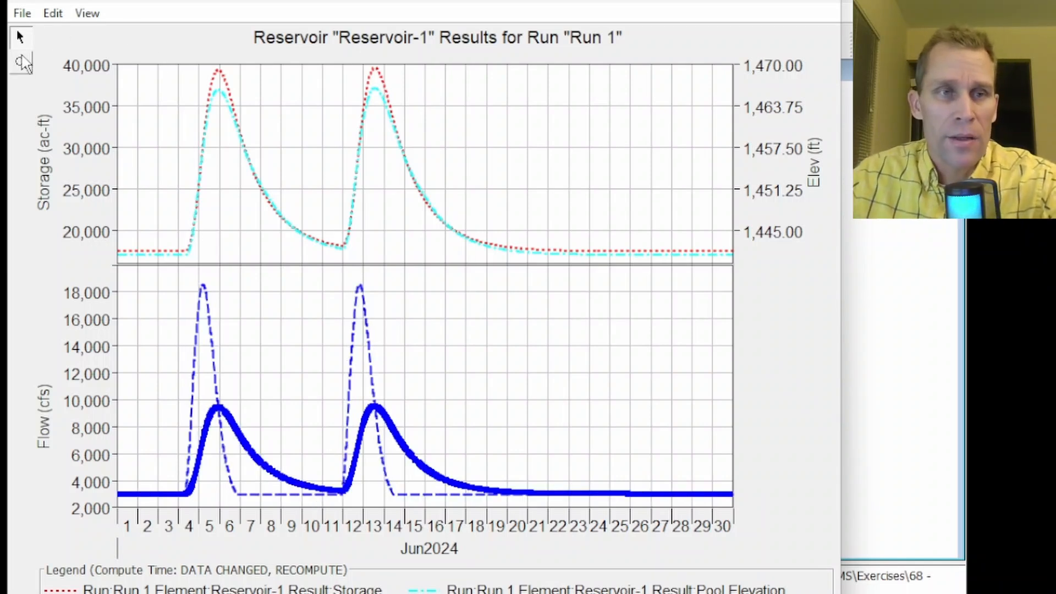
click(27, 69)
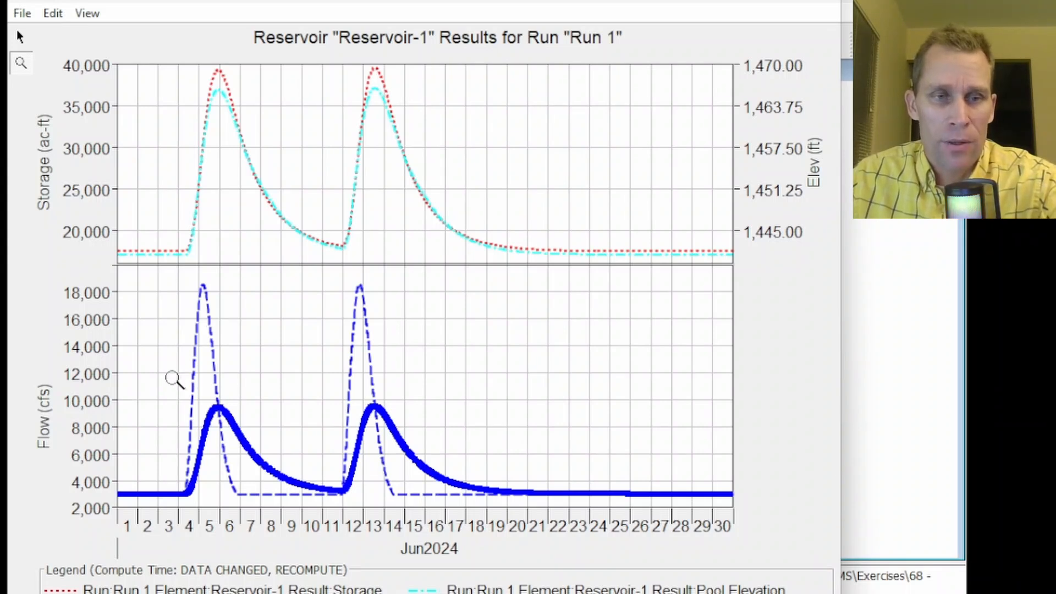
drag(164, 366, 292, 466)
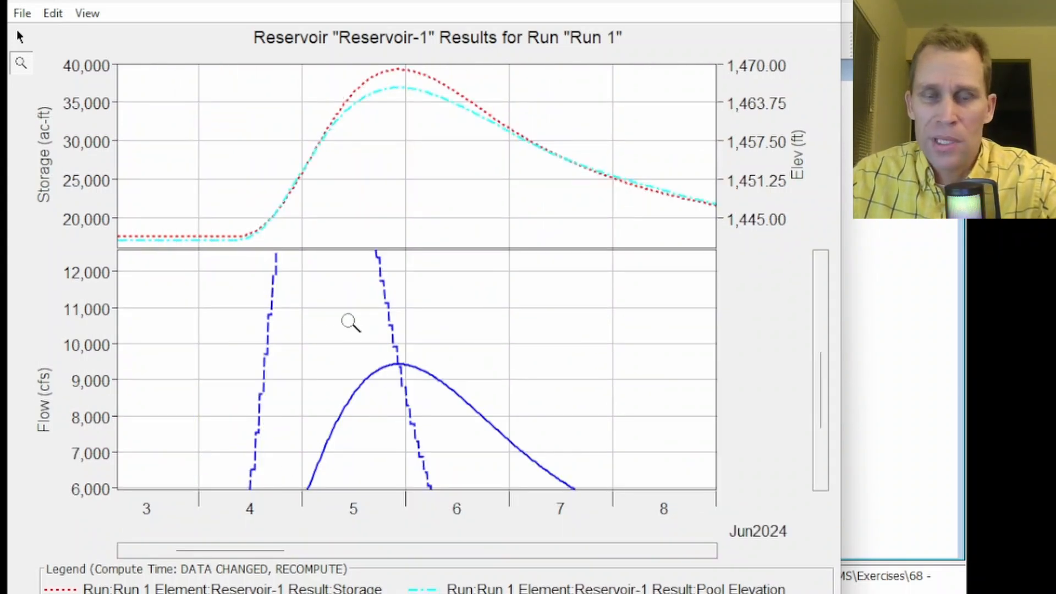
drag(292, 319, 529, 432)
mouse_move(391, 373)
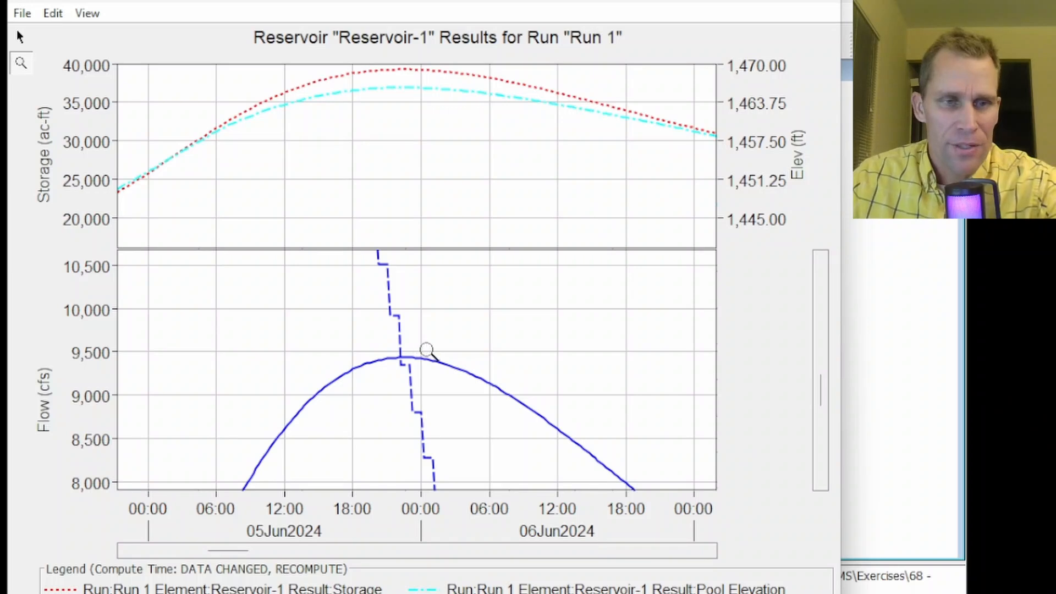
drag(363, 327, 476, 392)
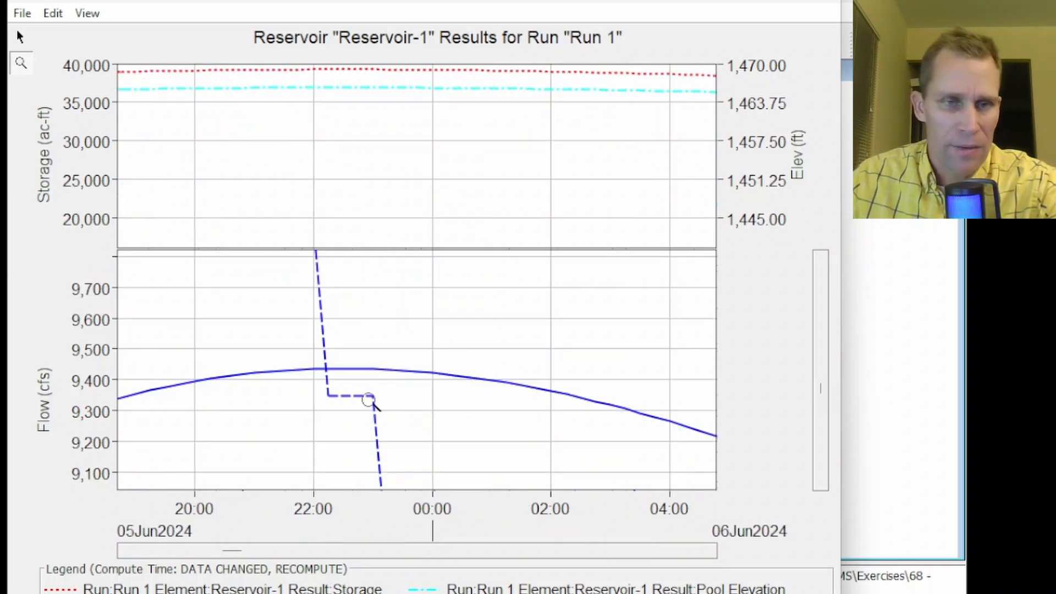
Tabulate Reservoir-1's results and examine the outflow values around the first peak, then close the table
click(53, 12)
mouse_move(22, 13)
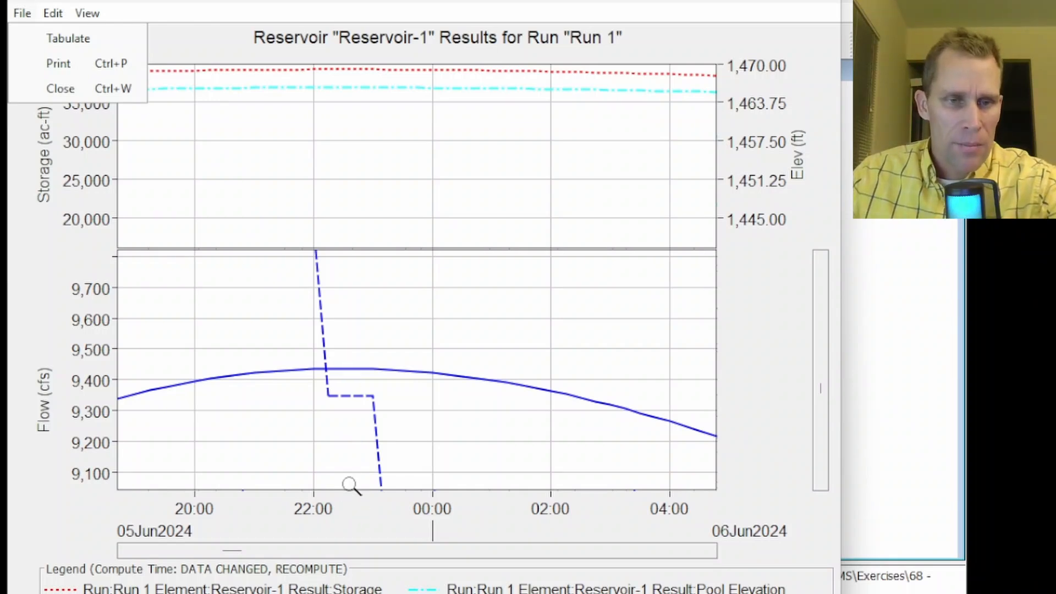
click(50, 42)
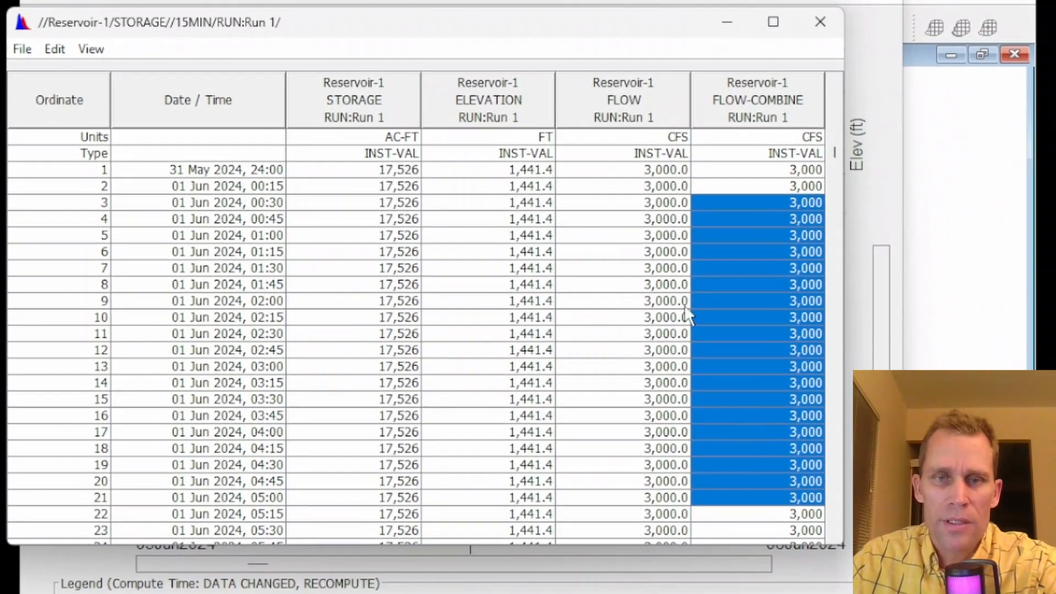
drag(660, 202, 630, 482)
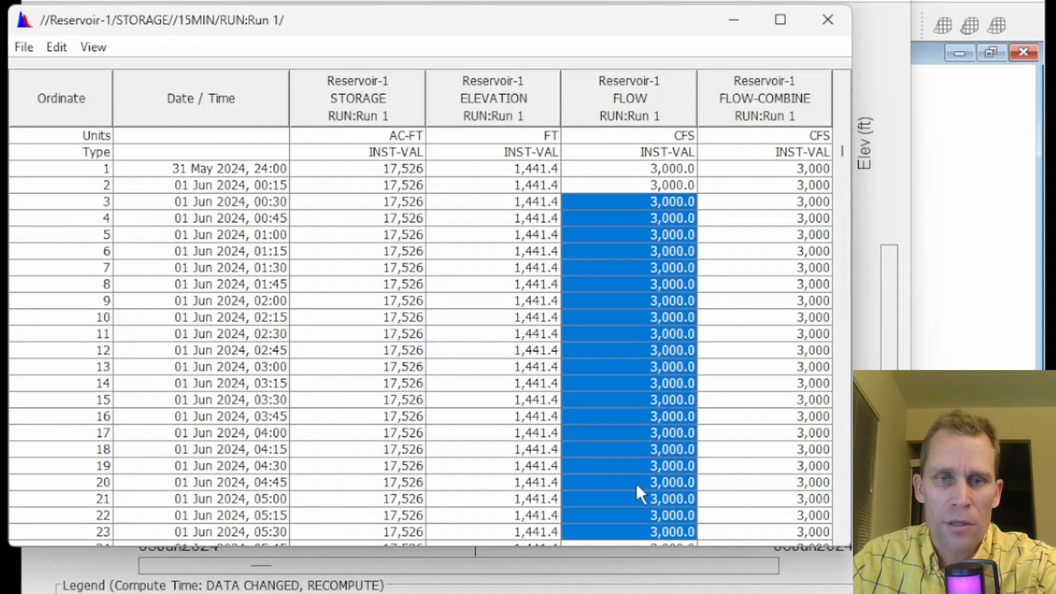
drag(841, 152, 842, 210)
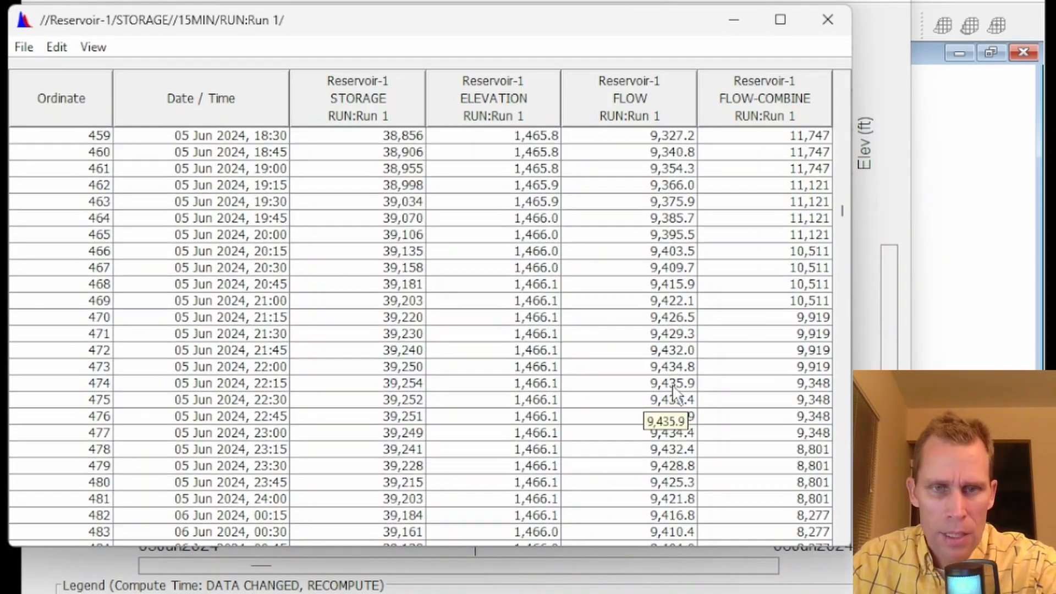
click(673, 384)
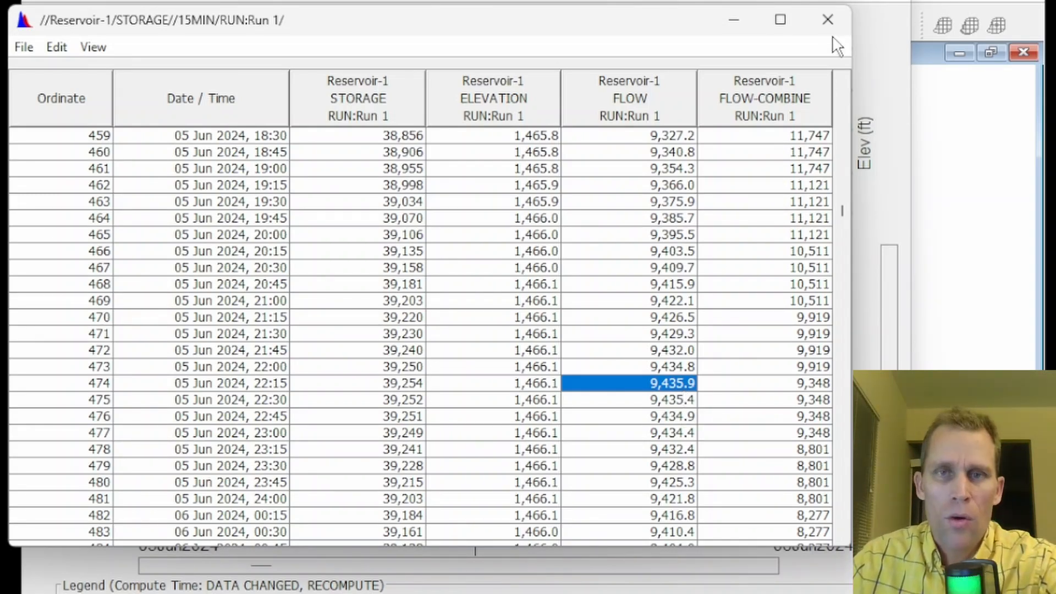
click(828, 20)
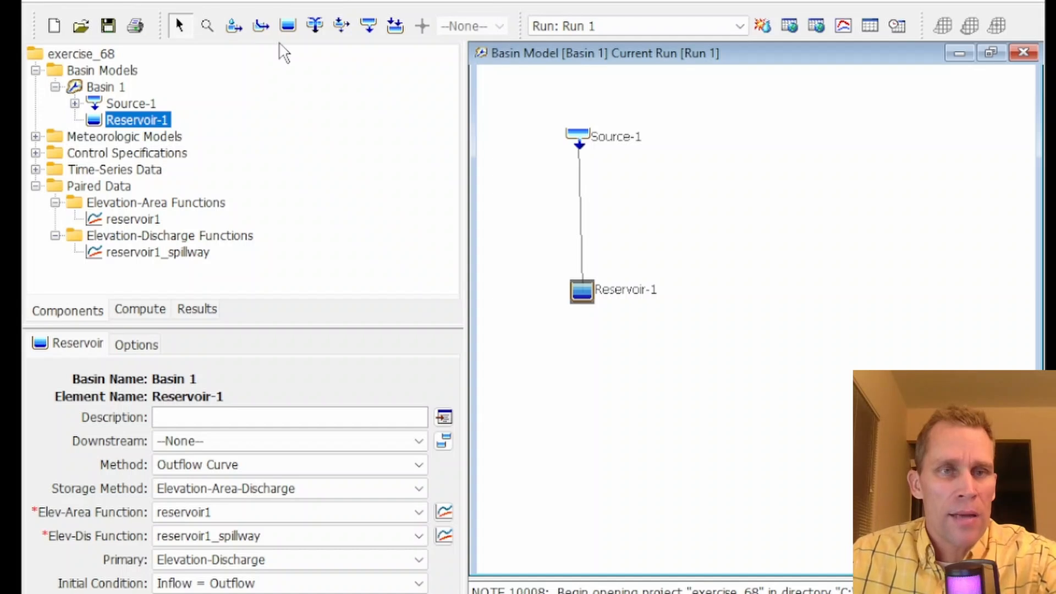
Draw a new reach named Reach-1 below Reservoir-1
click(258, 32)
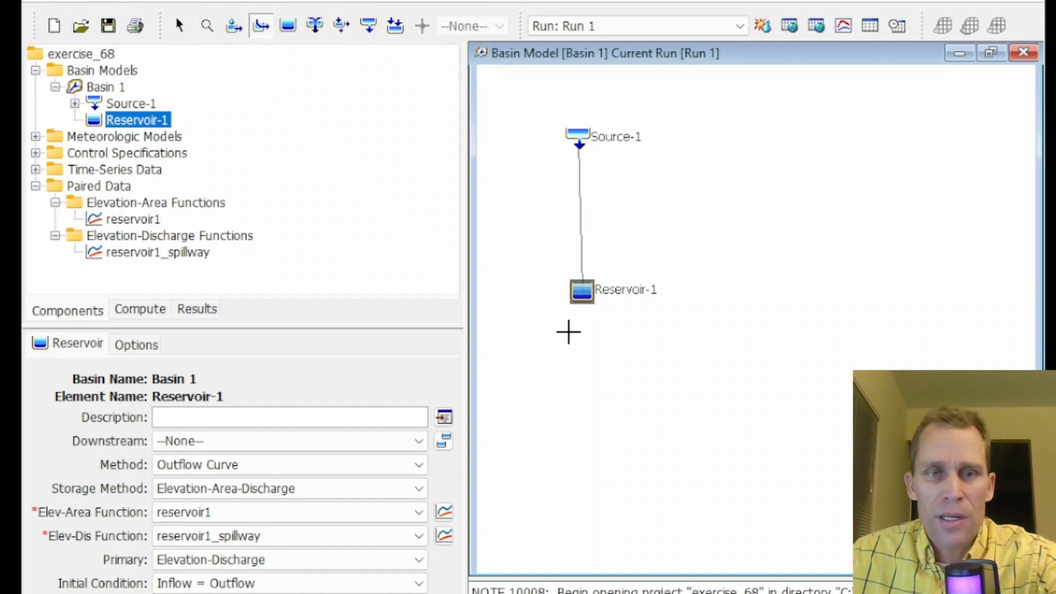
drag(581, 322, 577, 454)
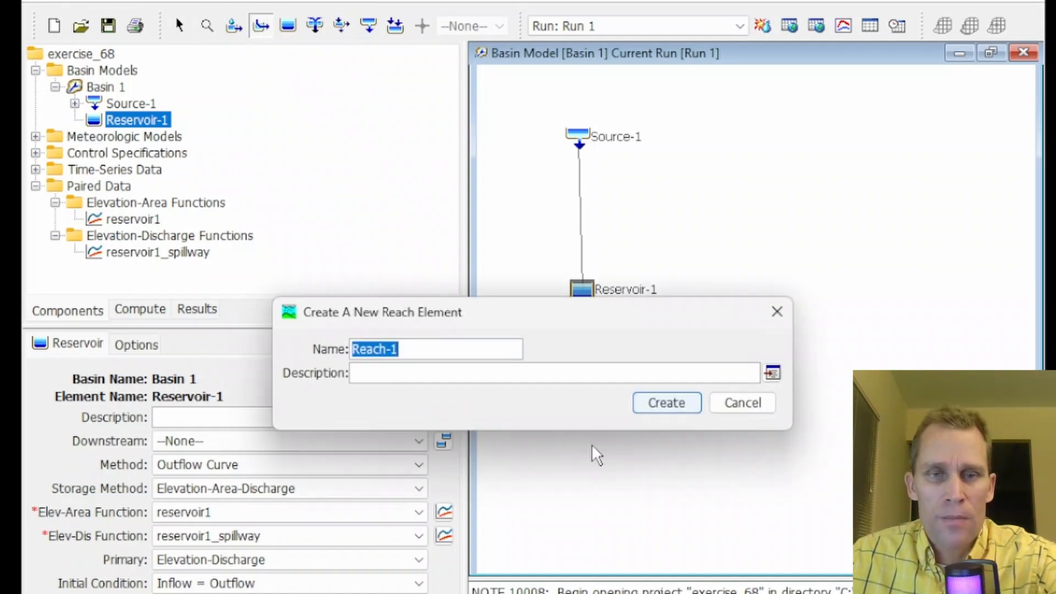
click(667, 404)
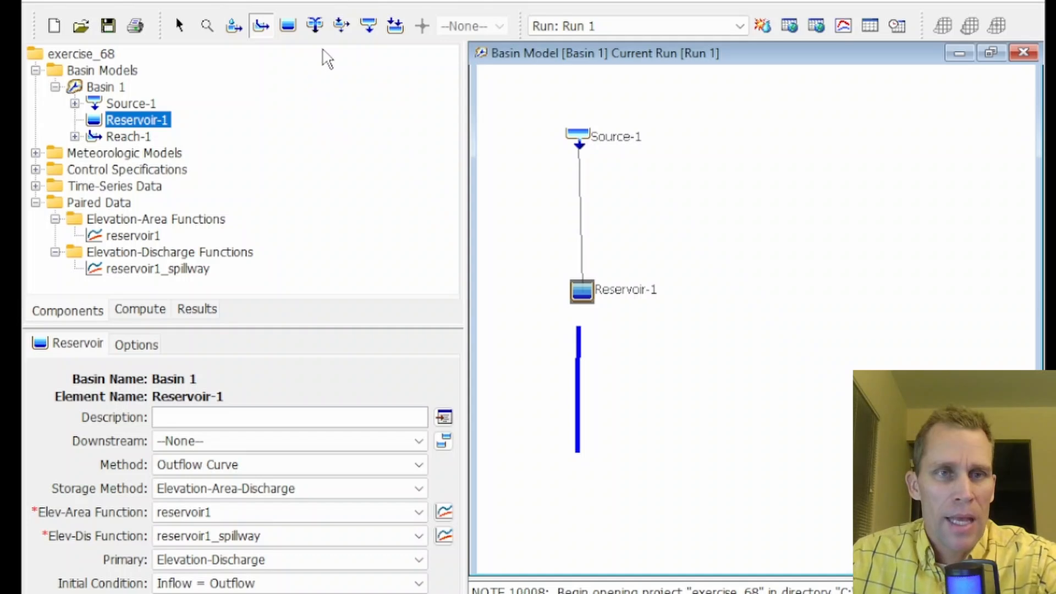
Add a junction named Junction-1 below the reach
click(316, 28)
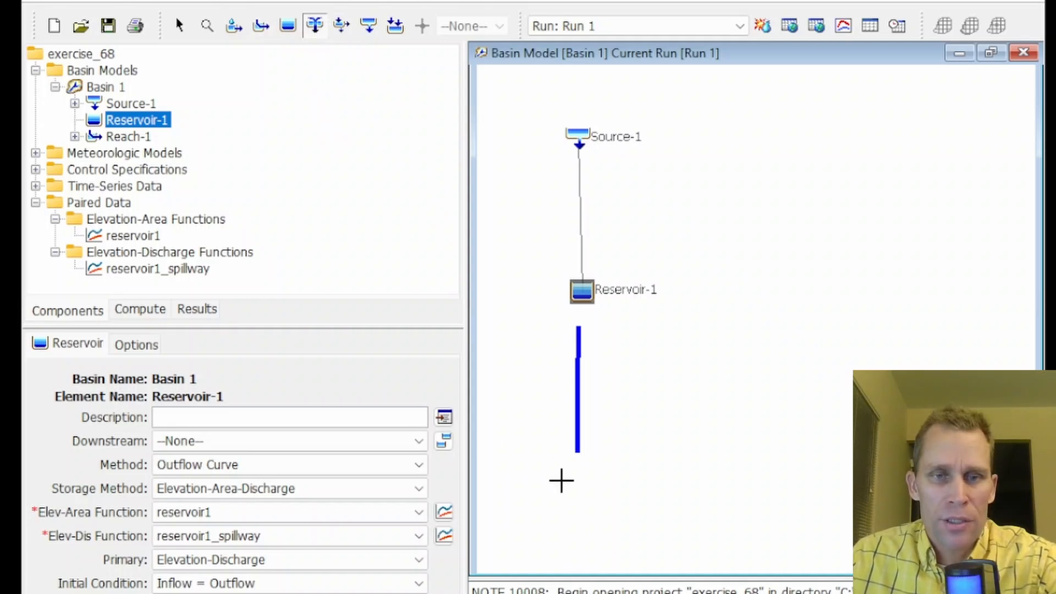
click(562, 480)
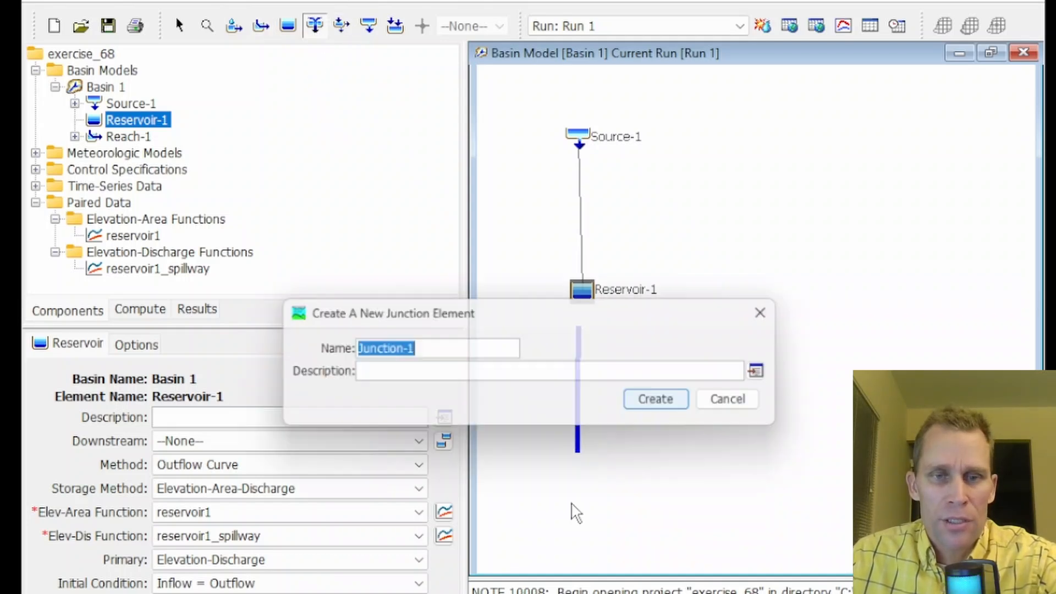
click(666, 412)
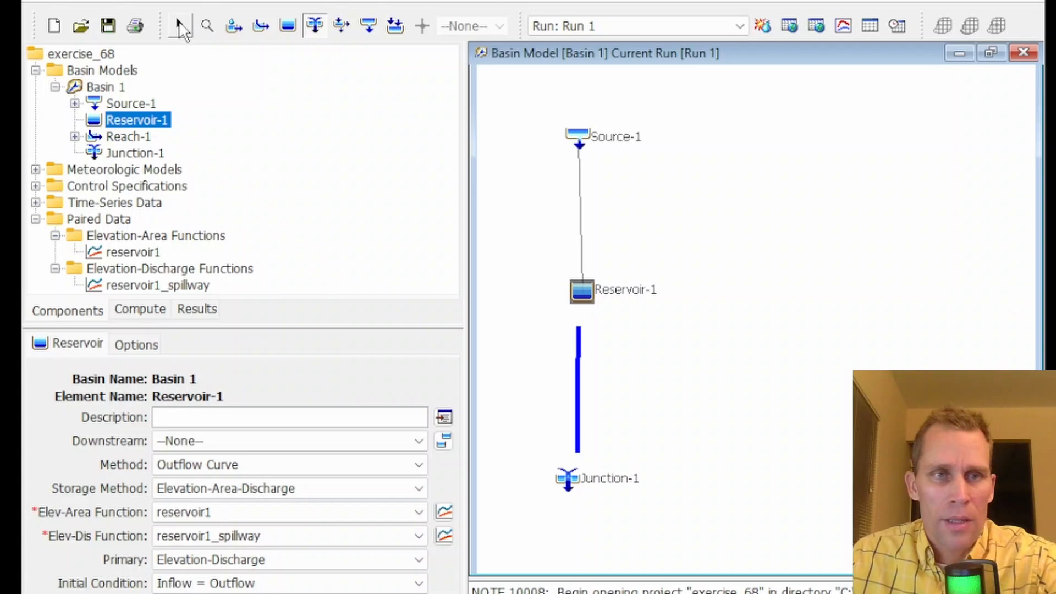
Connect Reservoir-1 downstream to Reach-1
click(179, 26)
right_click(583, 294)
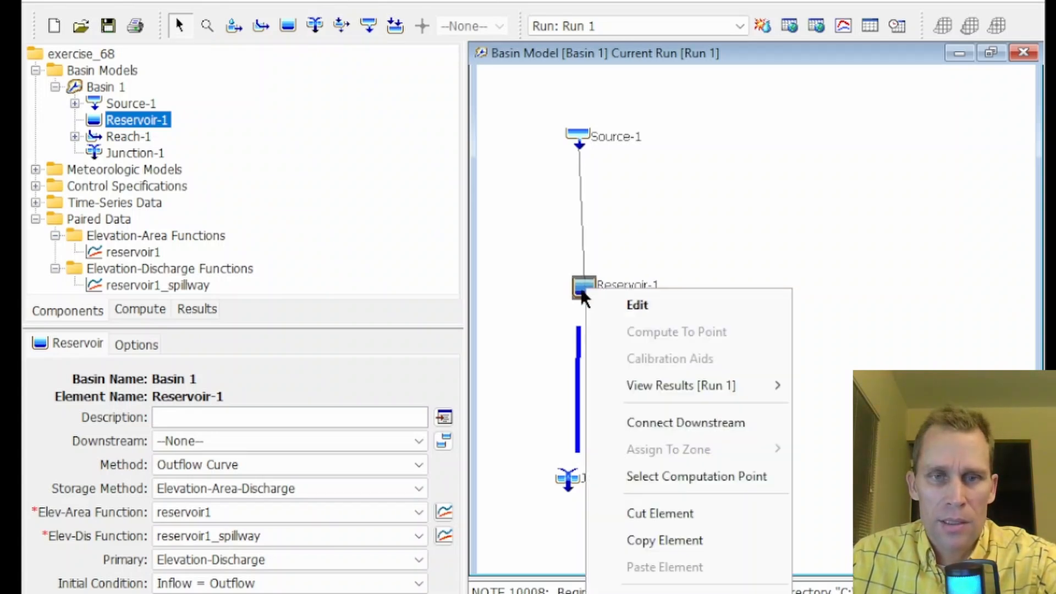
click(638, 423)
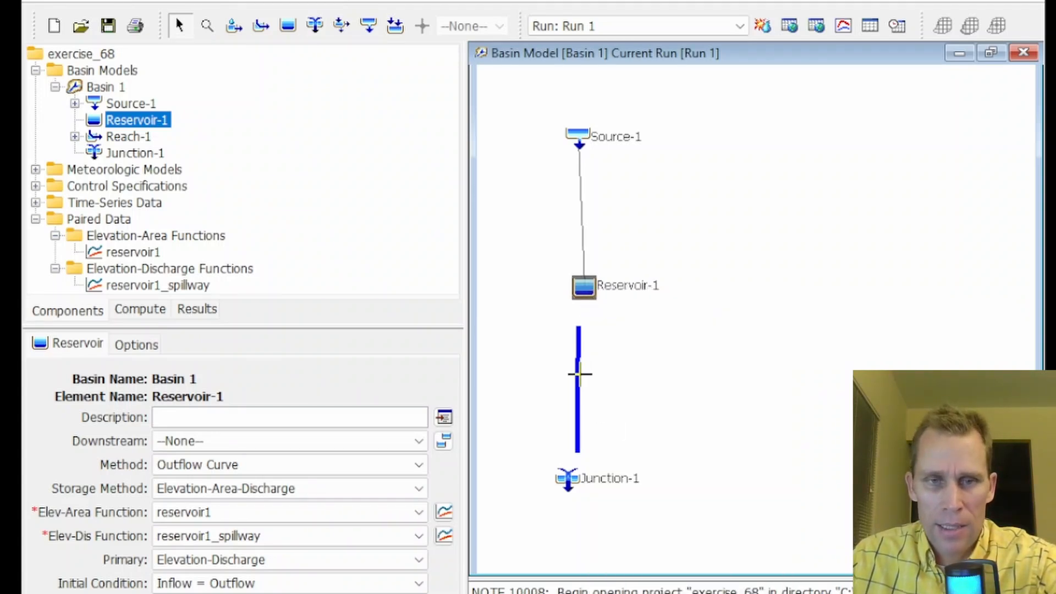
click(580, 374)
click(581, 382)
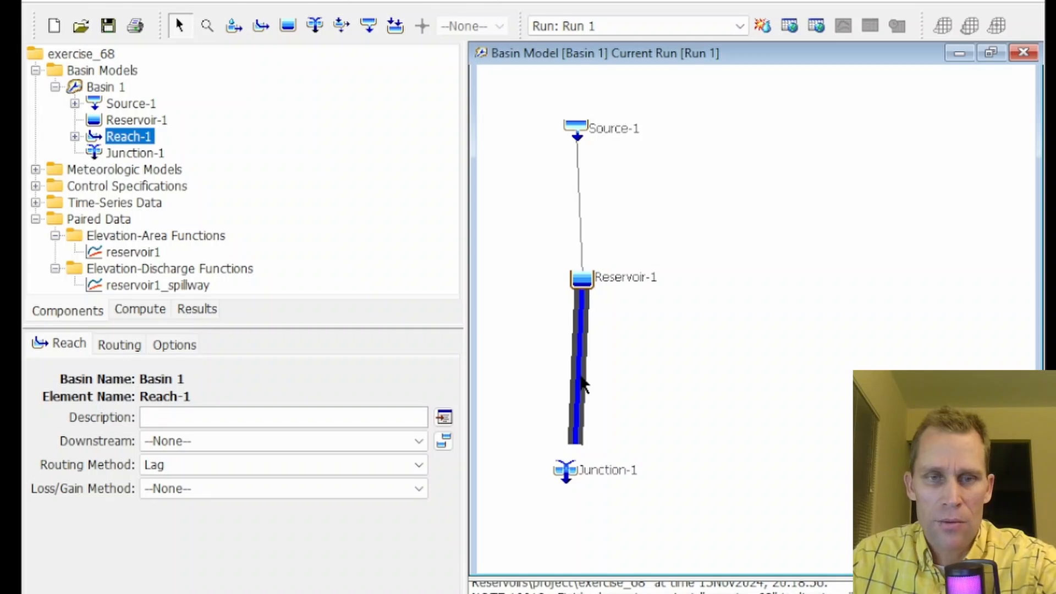
Connect Reach-1 downstream to Junction-1
right_click(580, 409)
click(625, 529)
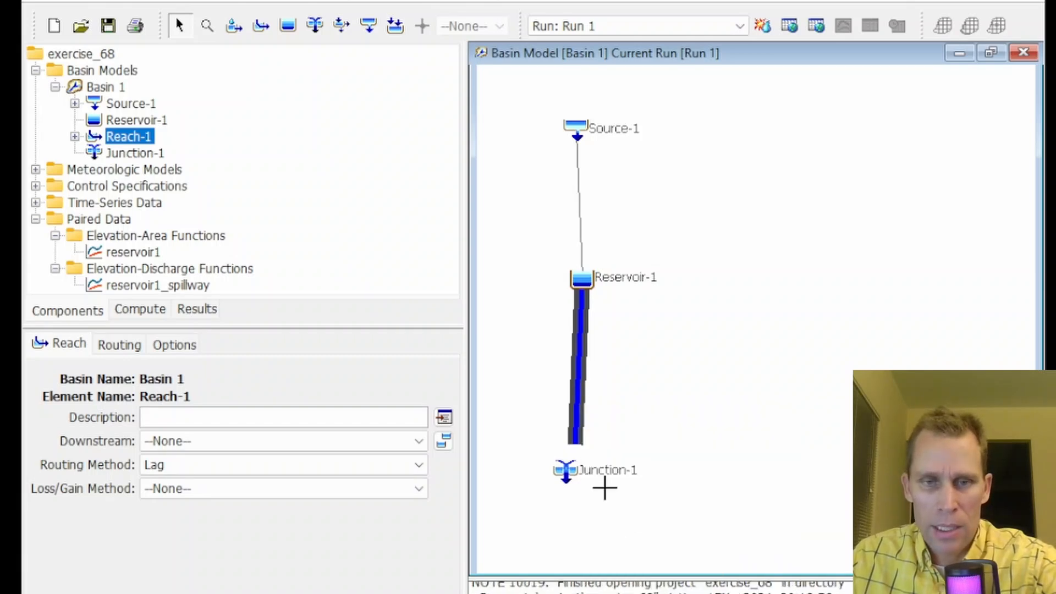
click(566, 471)
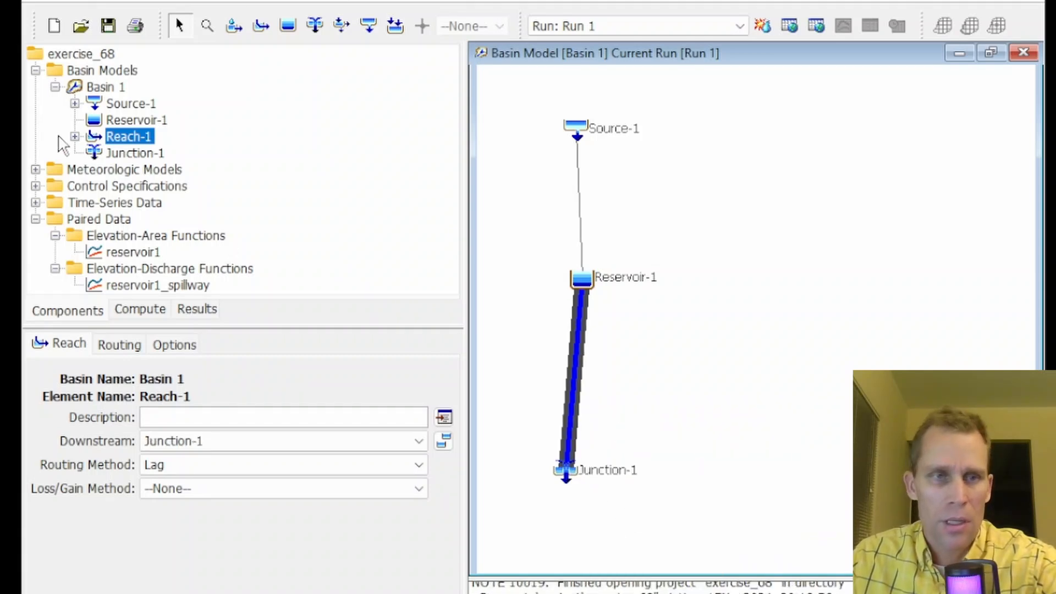
Set Reach-1's Lag routing lag time to 200 minutes and save the project
scroll(627, 383, down, 2)
drag(761, 375, 726, 307)
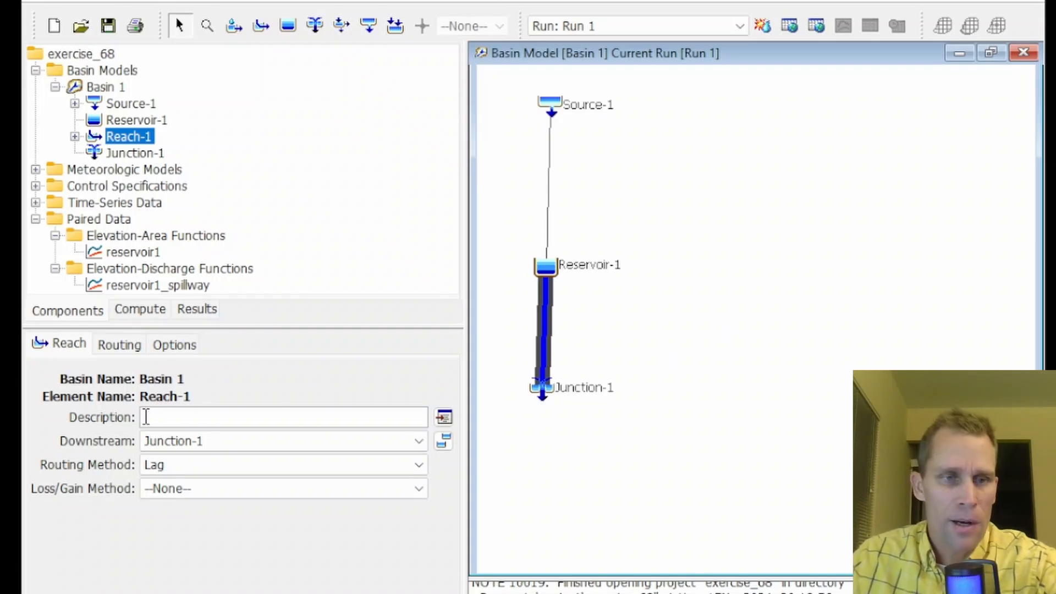
click(84, 352)
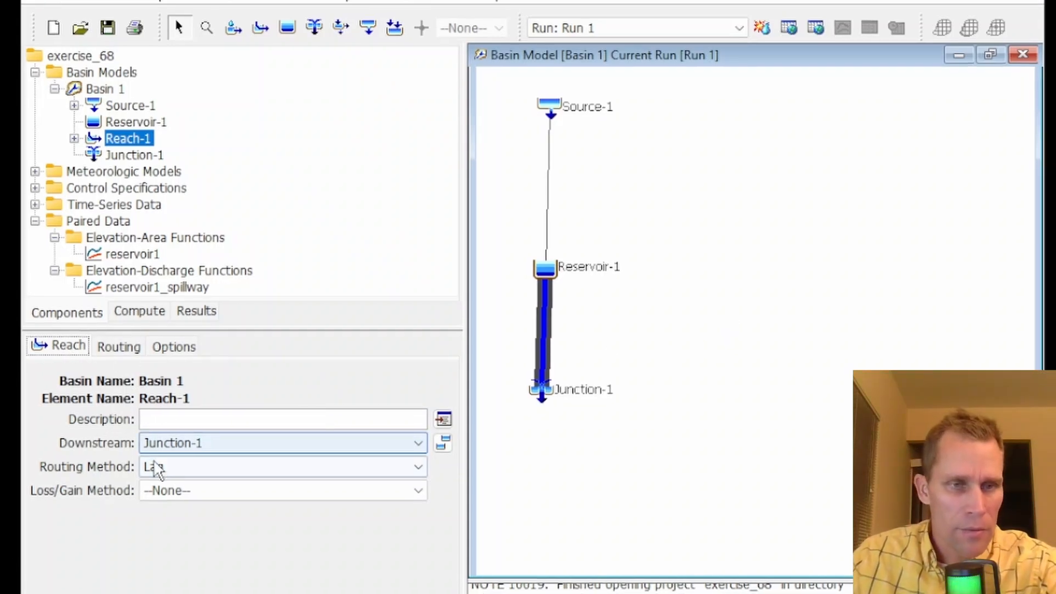
click(175, 466)
click(176, 465)
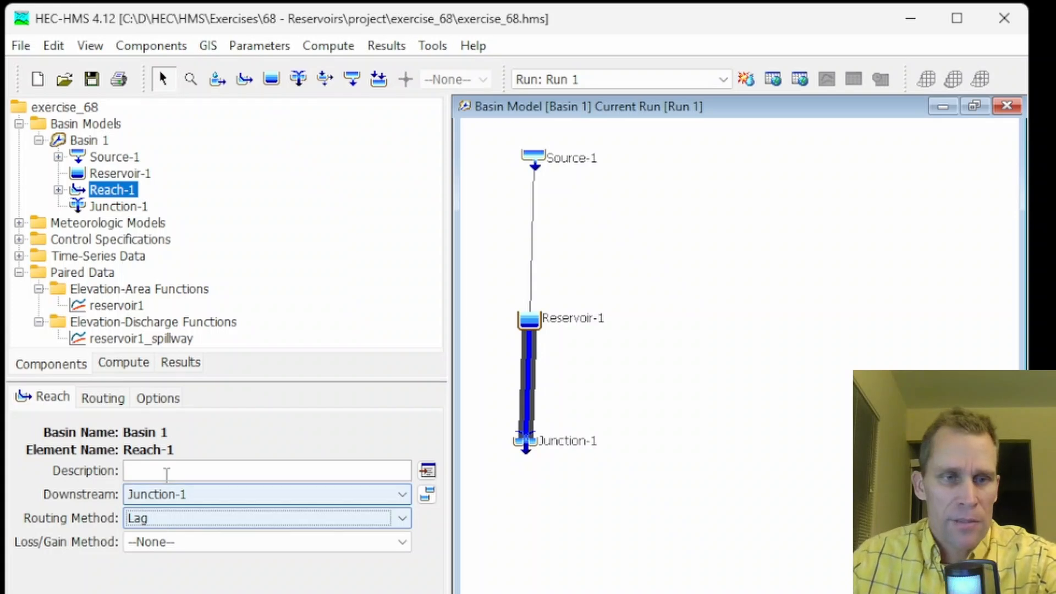
click(101, 401)
click(133, 497)
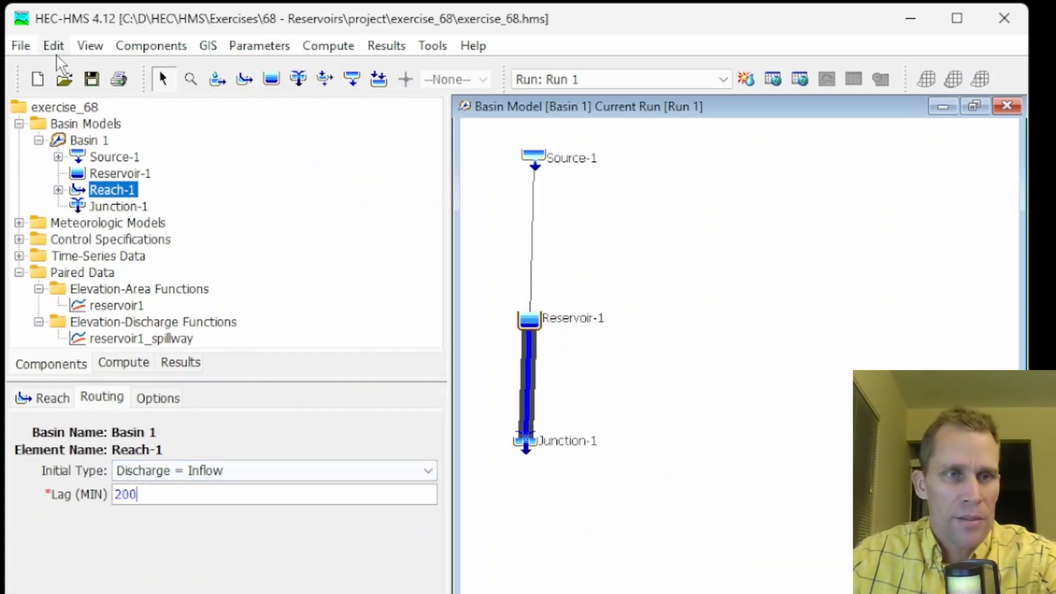
click(93, 81)
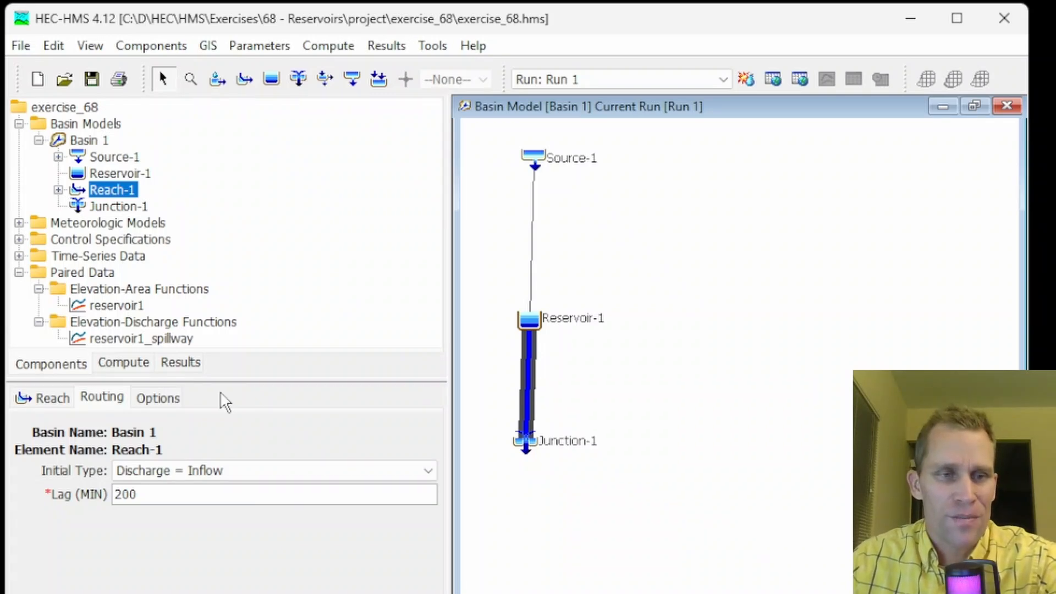
click(158, 399)
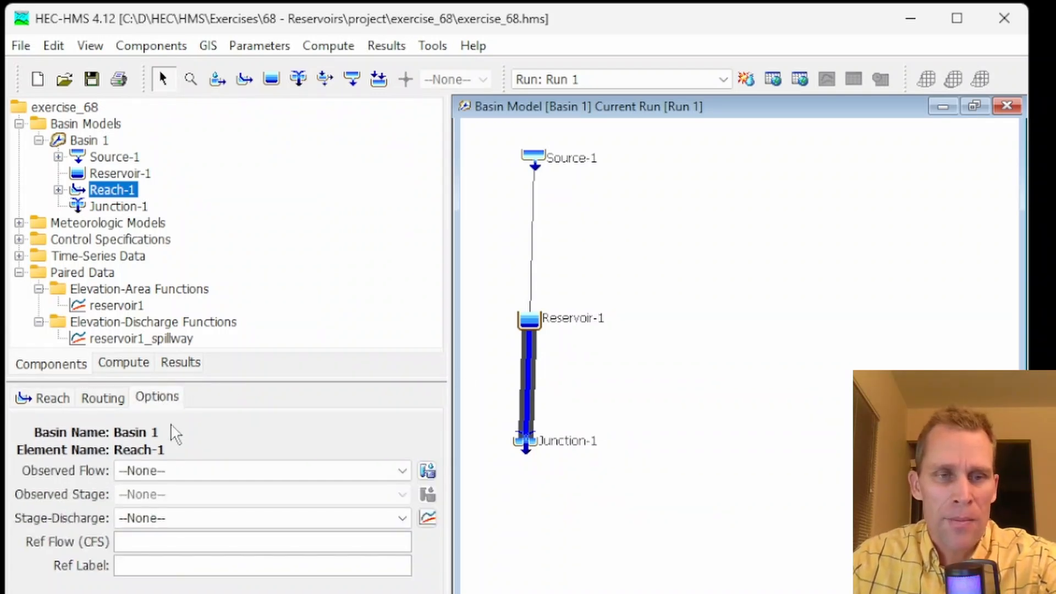
click(174, 517)
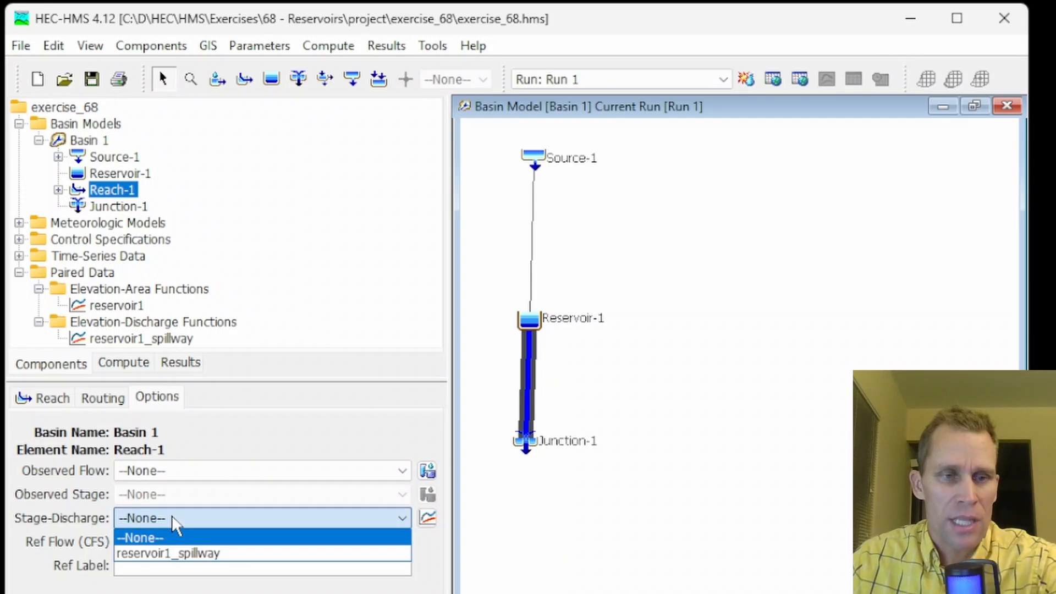
click(159, 520)
click(141, 514)
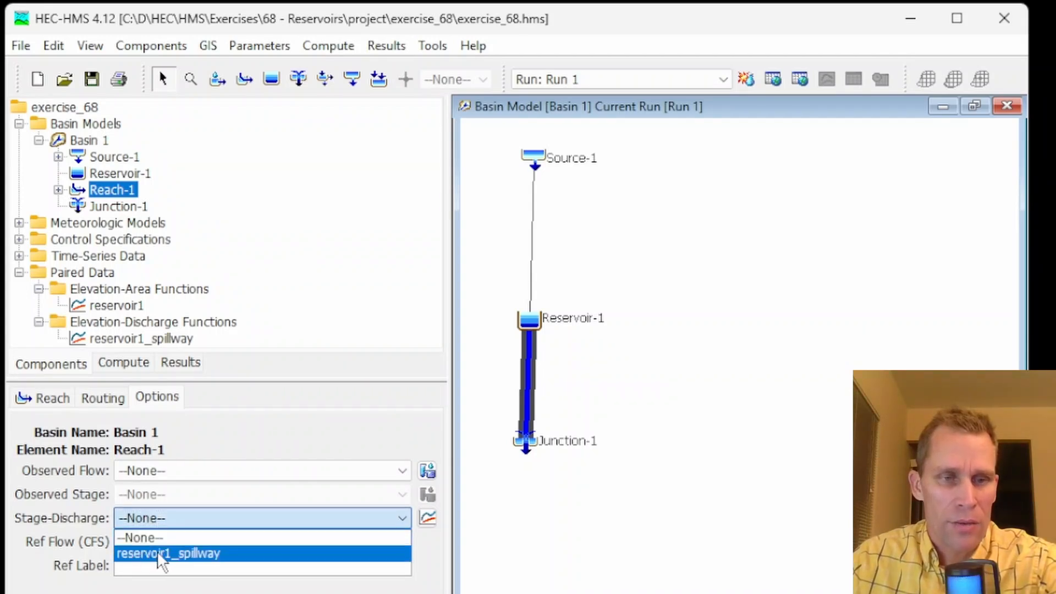
click(441, 556)
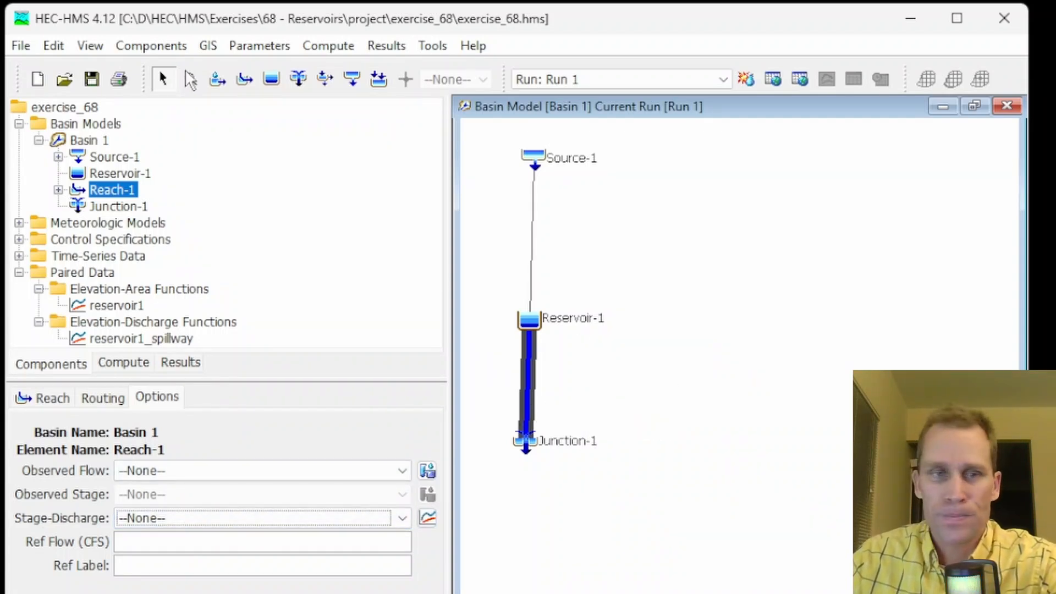
Create a new Elevation-Discharge paired data function named reach1_rating_curve
click(144, 49)
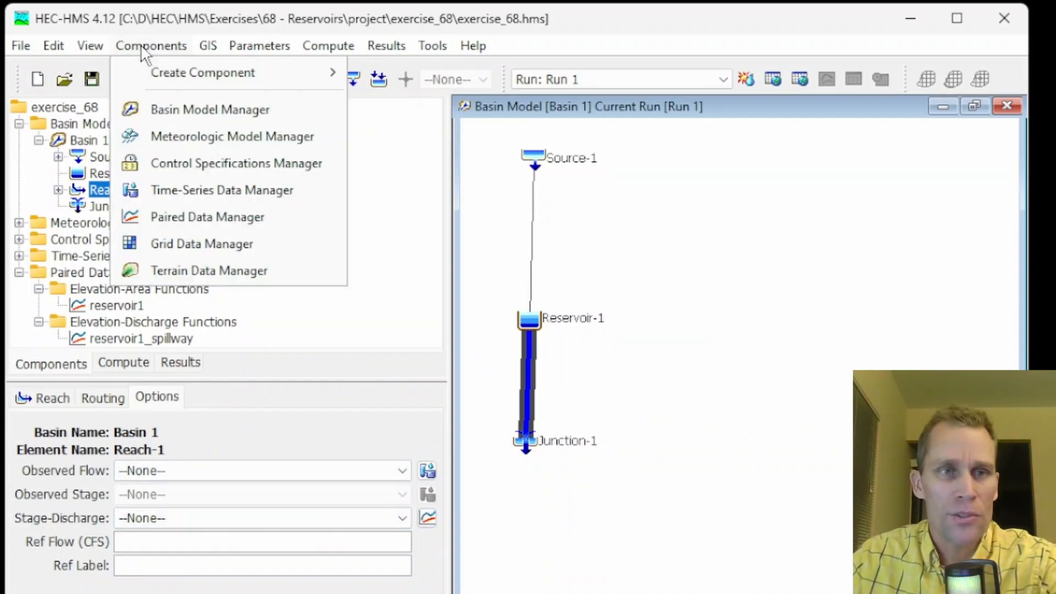
click(209, 215)
click(344, 215)
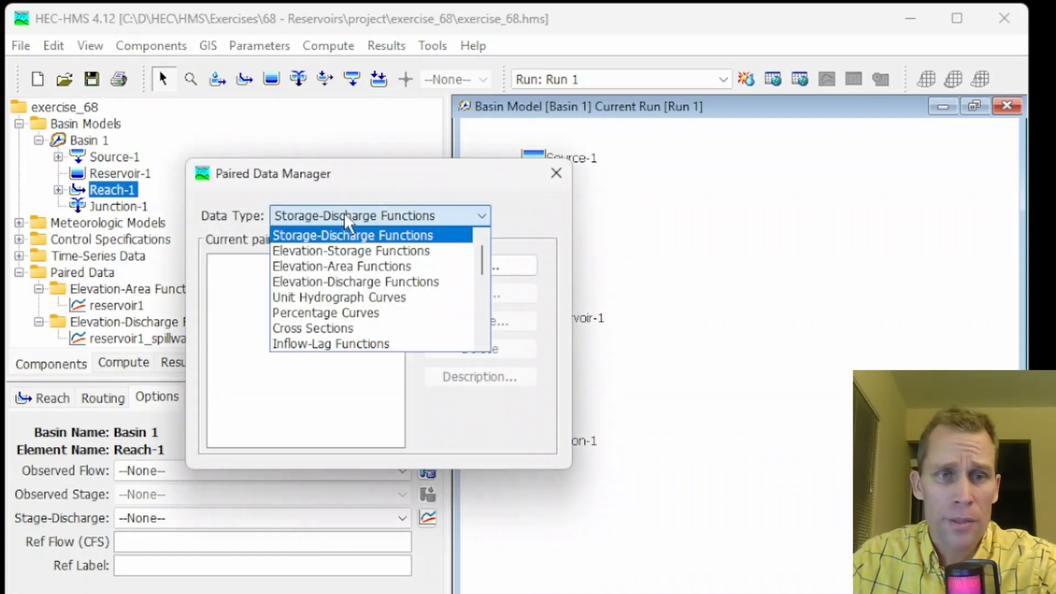
click(350, 278)
click(481, 266)
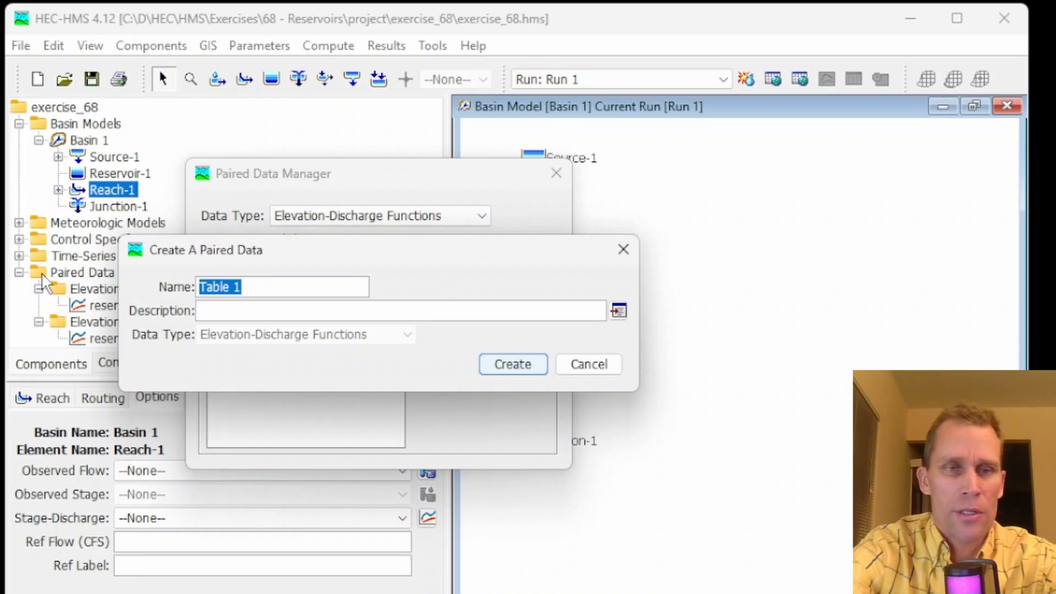
text(reach1_ratin)
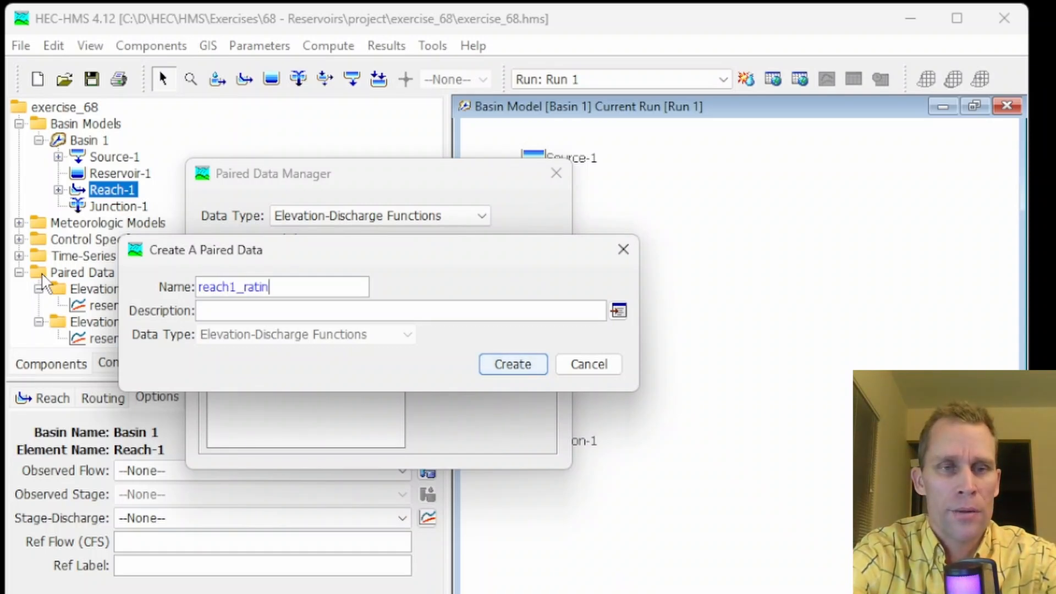
text(g_curve)
key(Return)
click(557, 173)
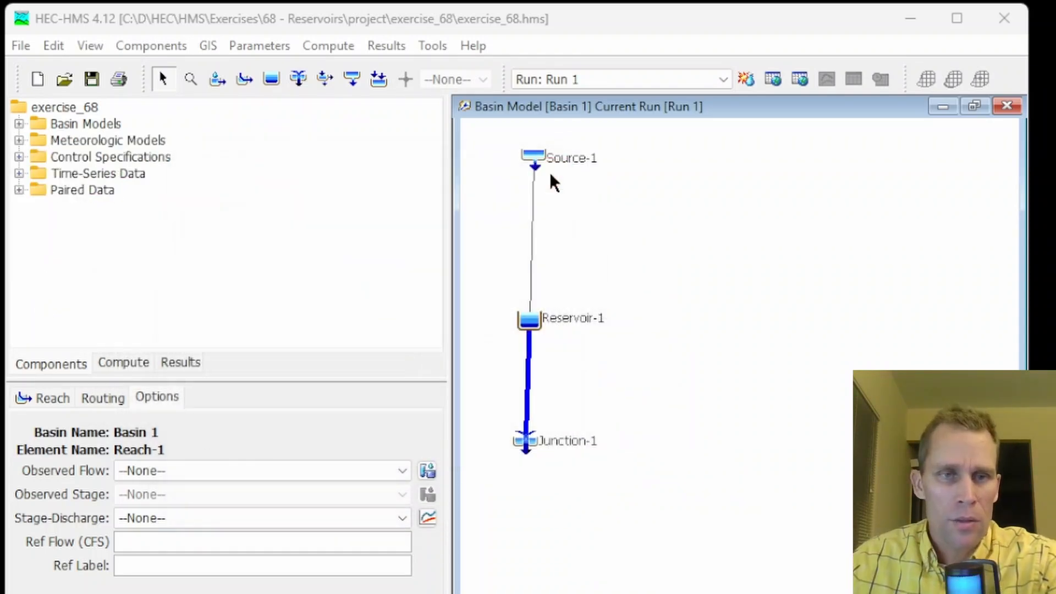
Fill reach1_rating_curve's table with elevations from 1,350 to 1,362 ft and discharges up to 16,000 cfs, and view its graph
click(18, 190)
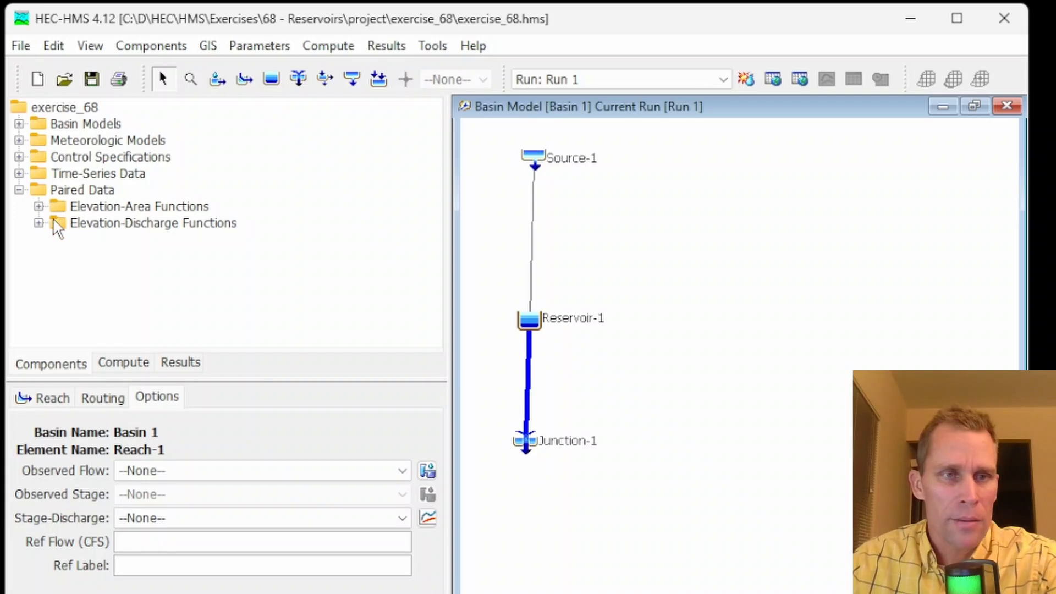
click(39, 222)
click(113, 240)
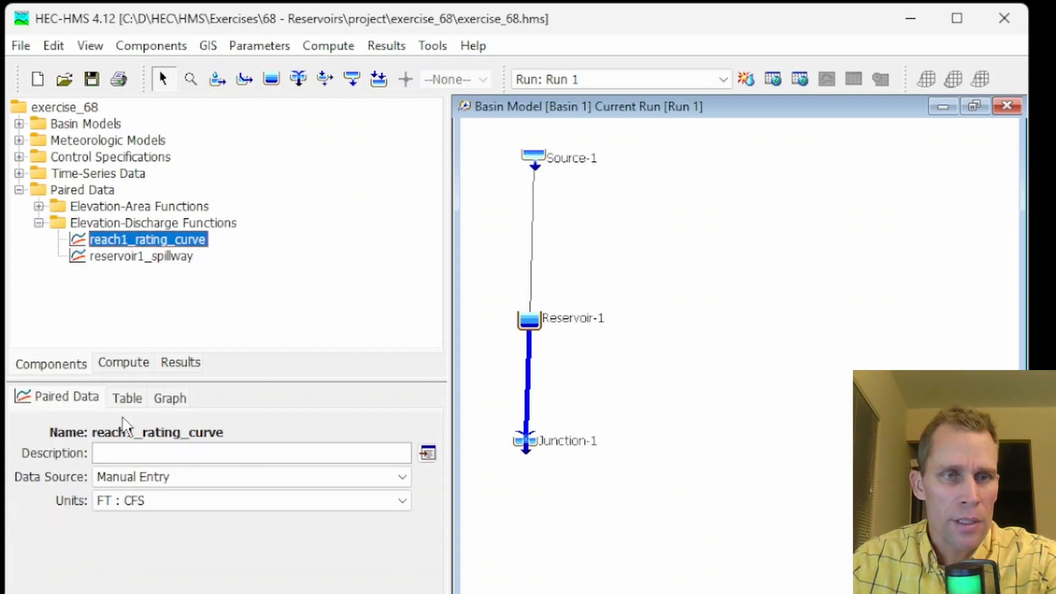
click(127, 399)
click(129, 449)
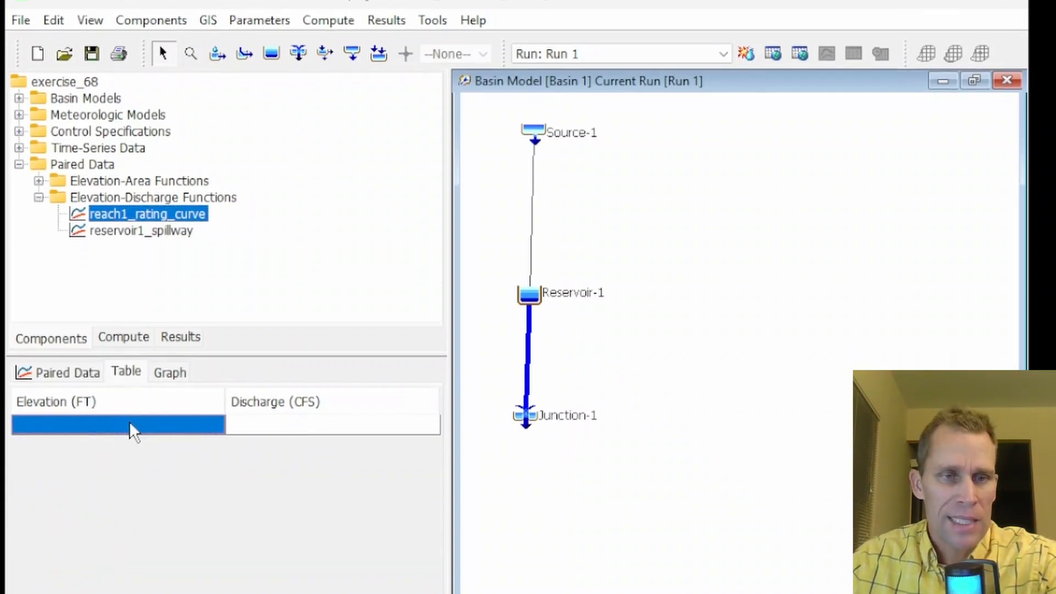
click(170, 351)
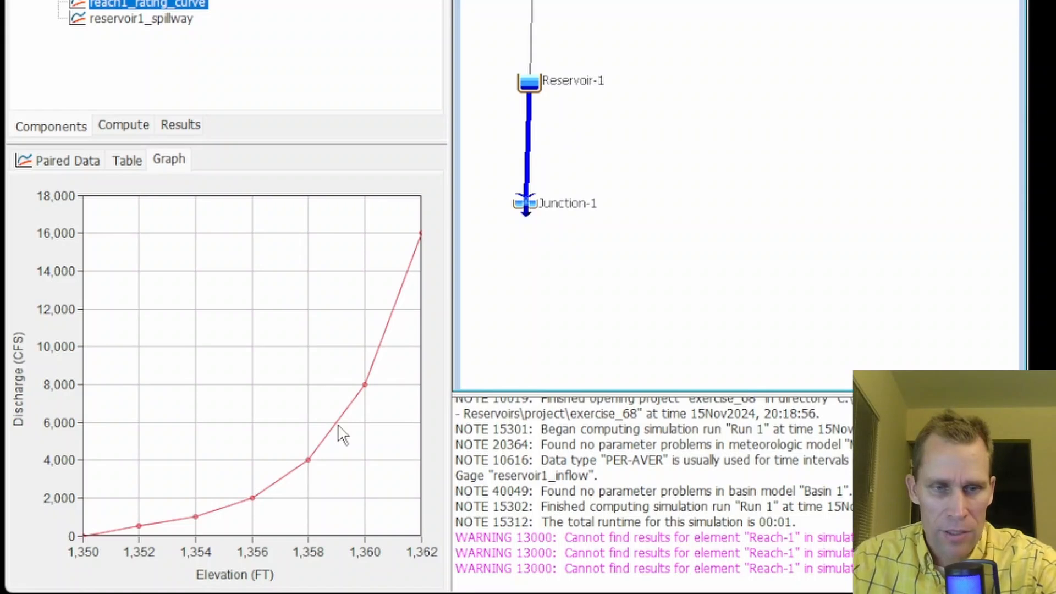
Compute Run 1 and close the progress window
mouse_move(341, 434)
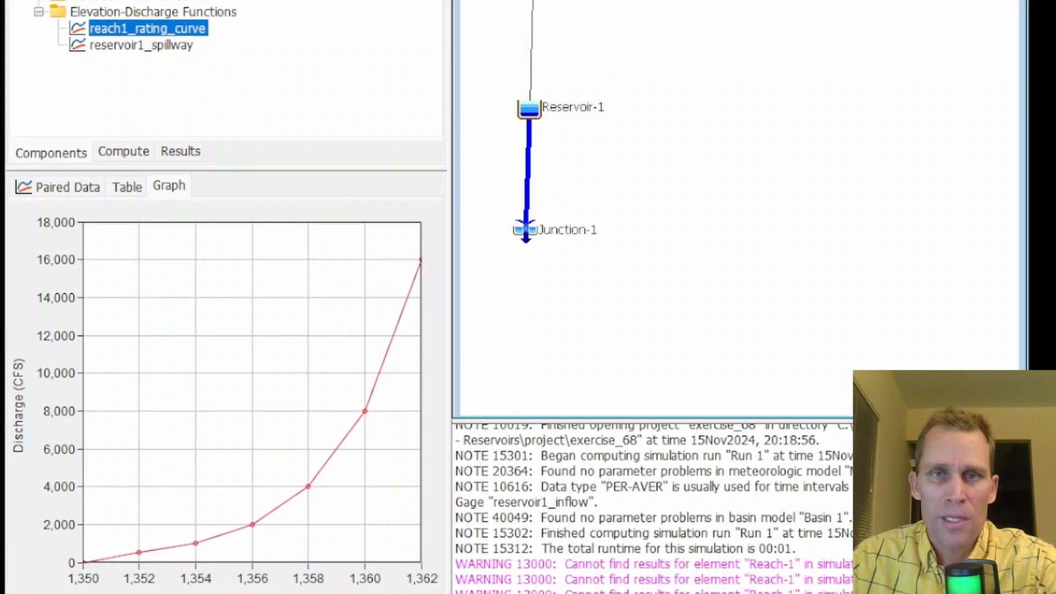
click(746, 27)
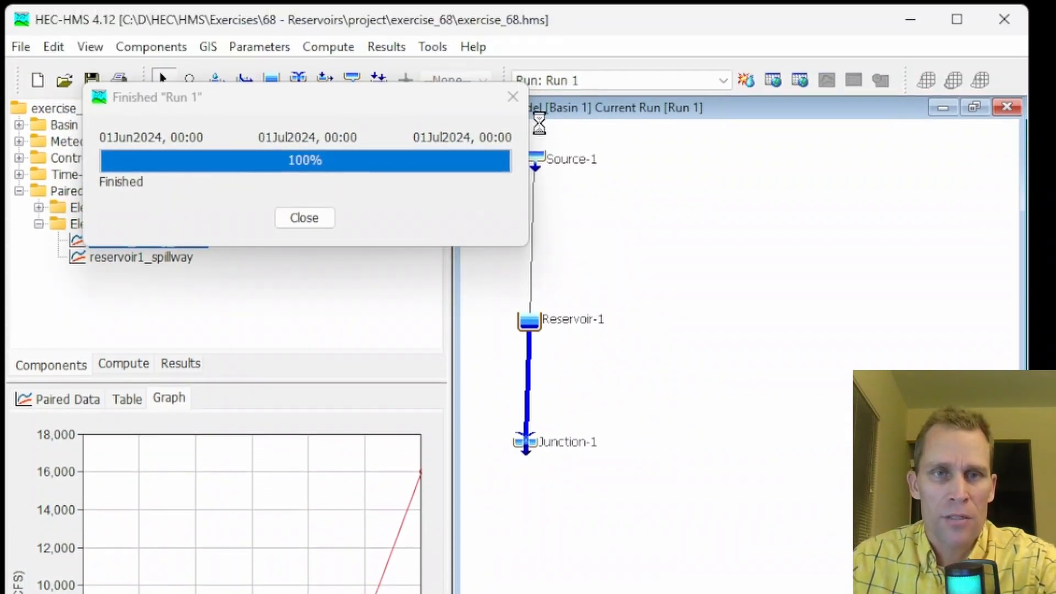
click(513, 98)
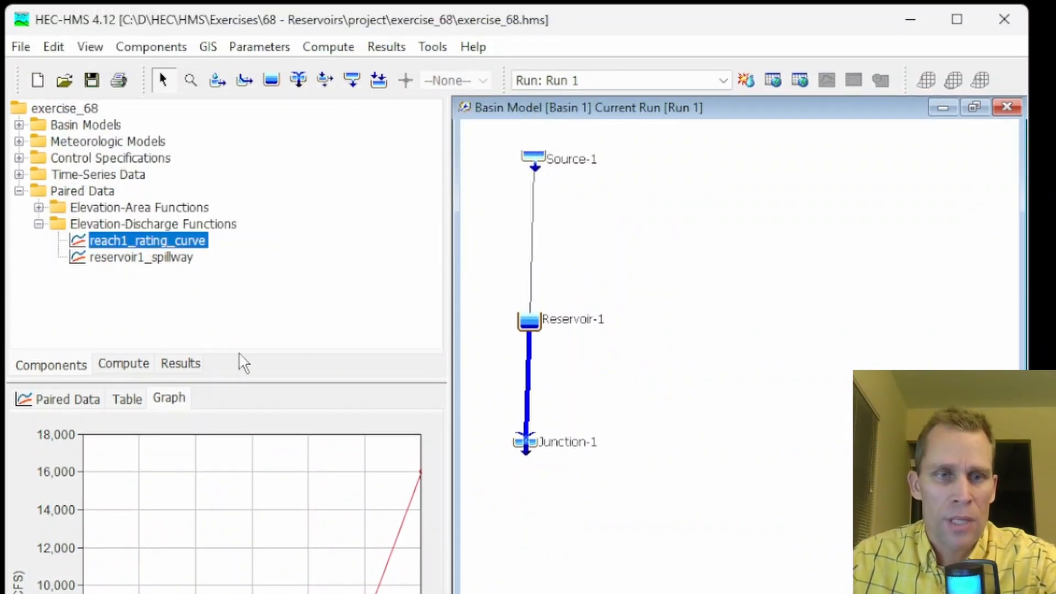
Browse Run 1's results for the basin elements
click(181, 363)
click(19, 126)
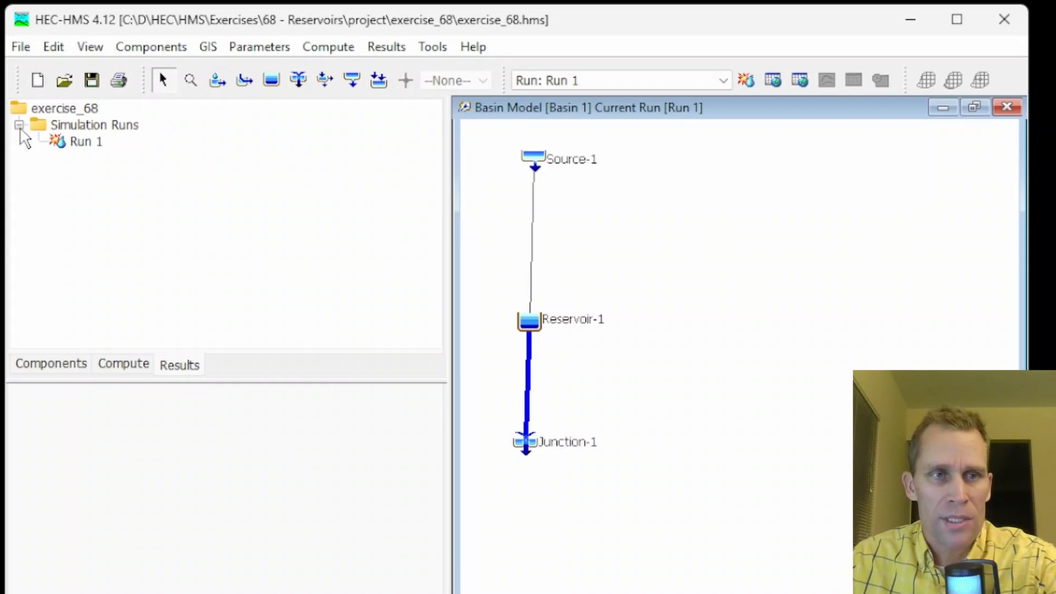
double_click(80, 142)
double_click(107, 225)
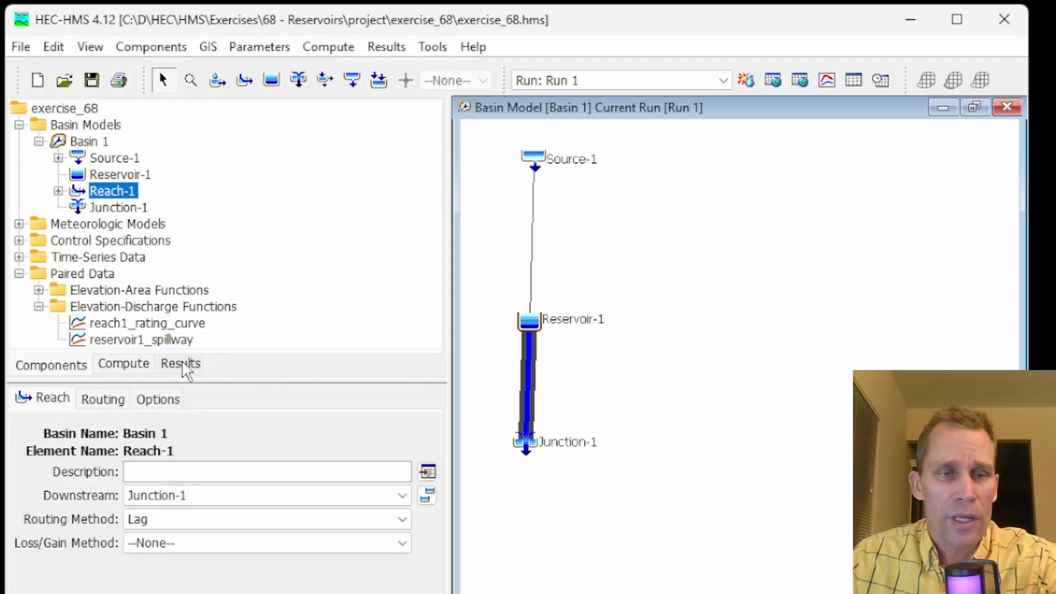
click(182, 366)
Assign reach1_rating_curve as Reach-1's stage-discharge function and rerun Run 1
click(526, 392)
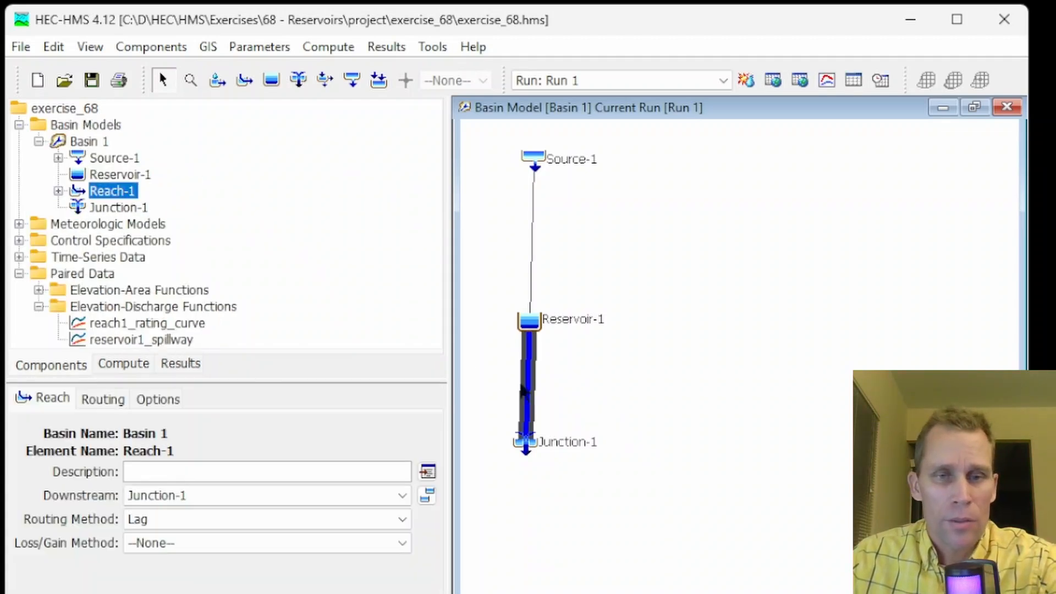
click(156, 399)
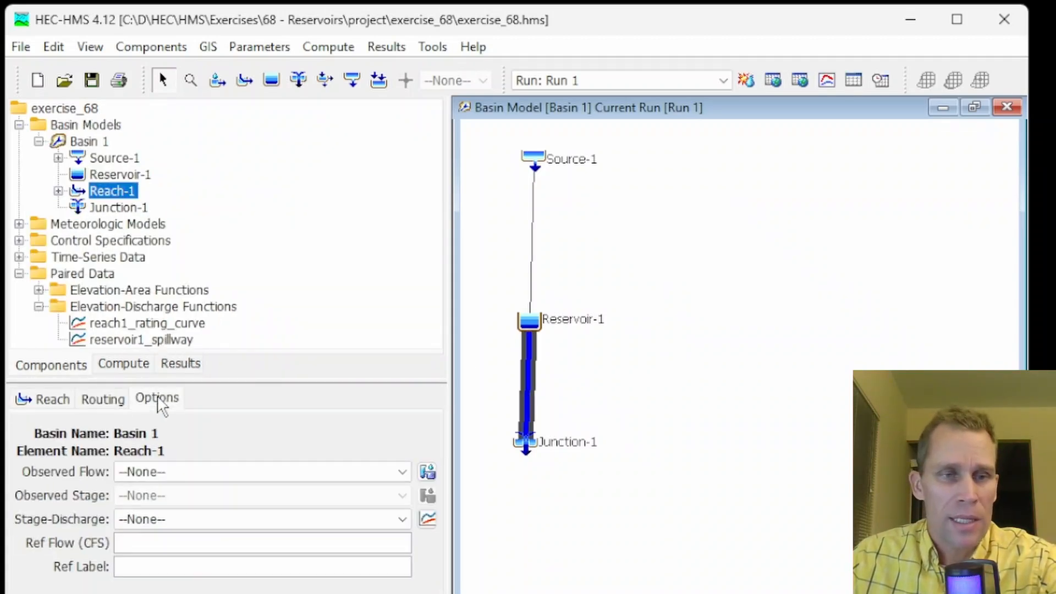
click(158, 525)
click(177, 553)
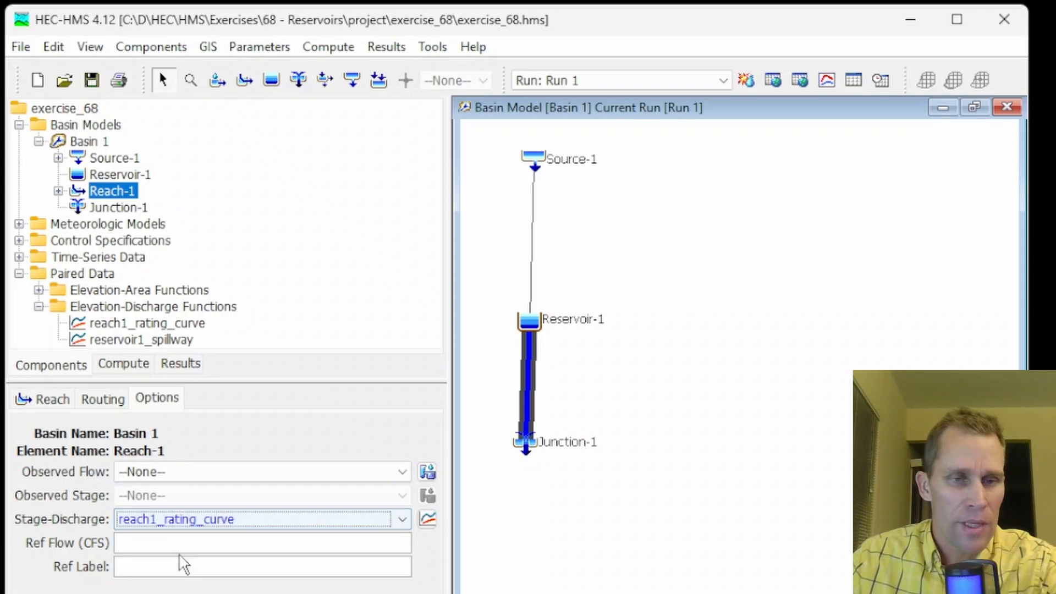
click(746, 81)
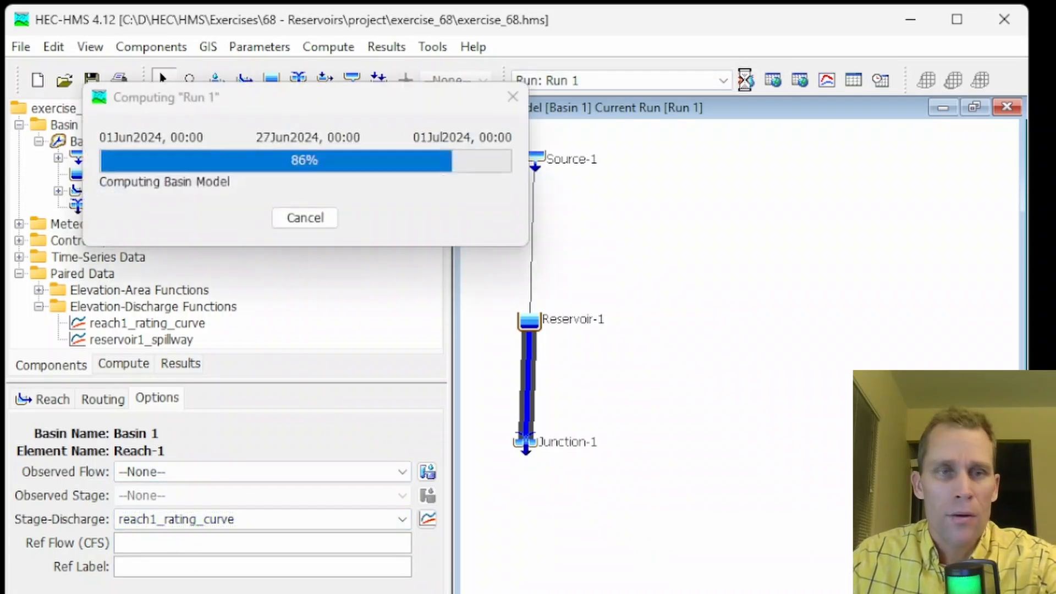
Graph Run 1's stage results for Reach-1, zoom into the first peak, and close the graph
click(174, 363)
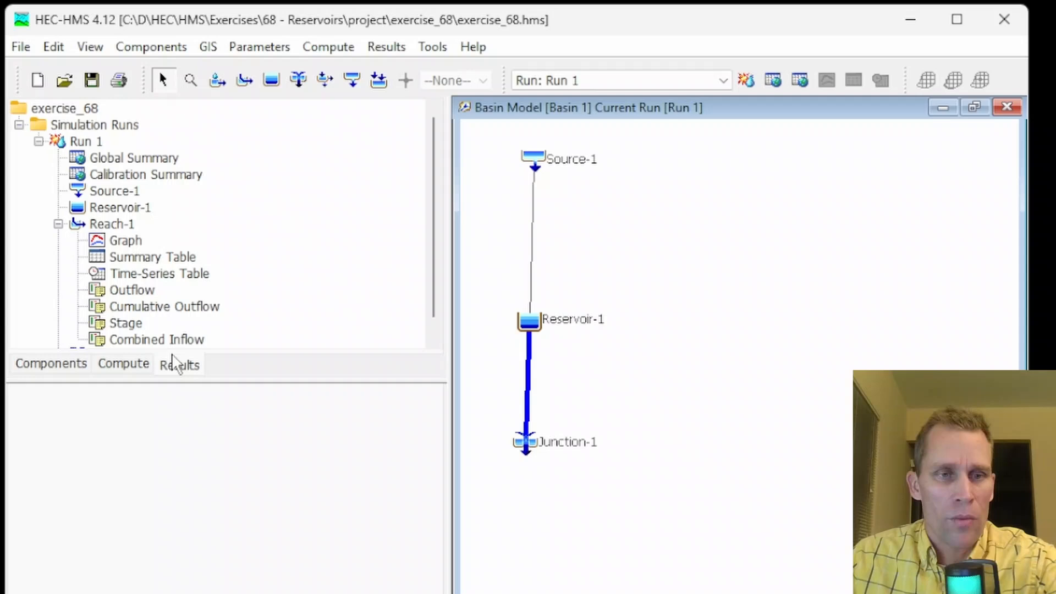
click(129, 323)
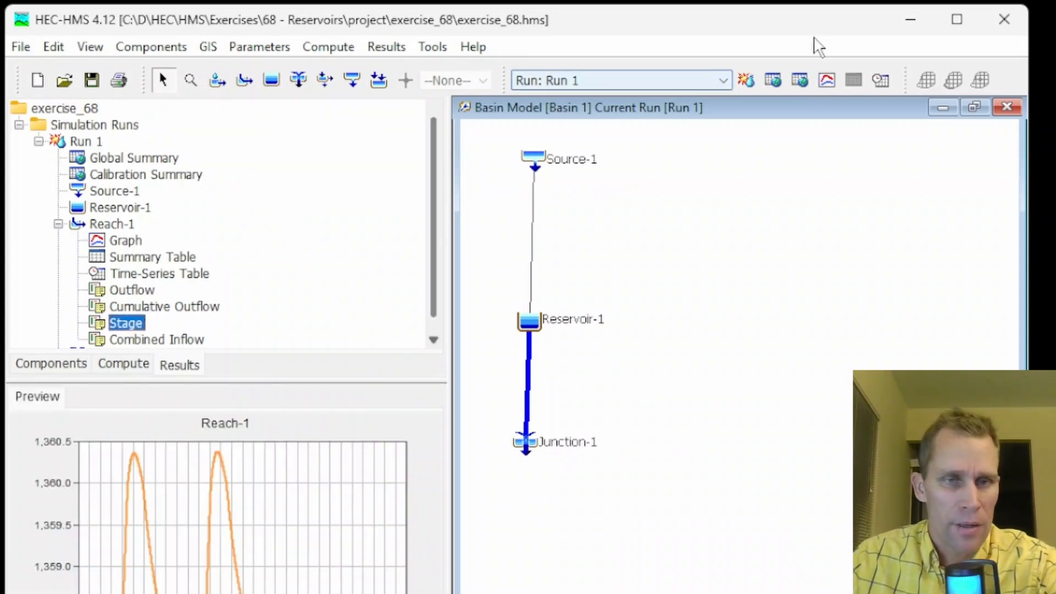
click(825, 80)
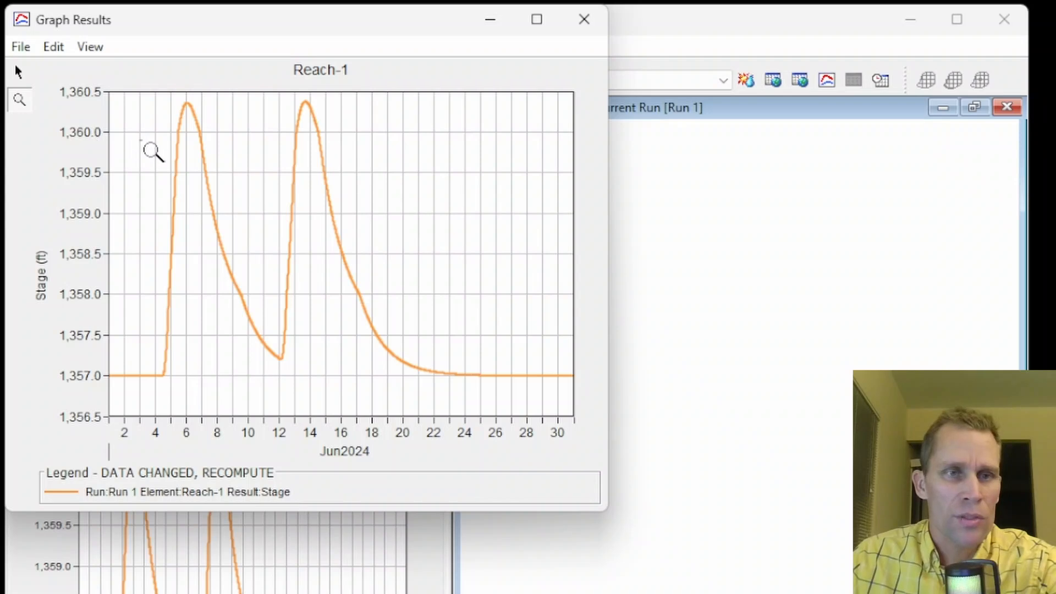
drag(139, 148, 226, 92)
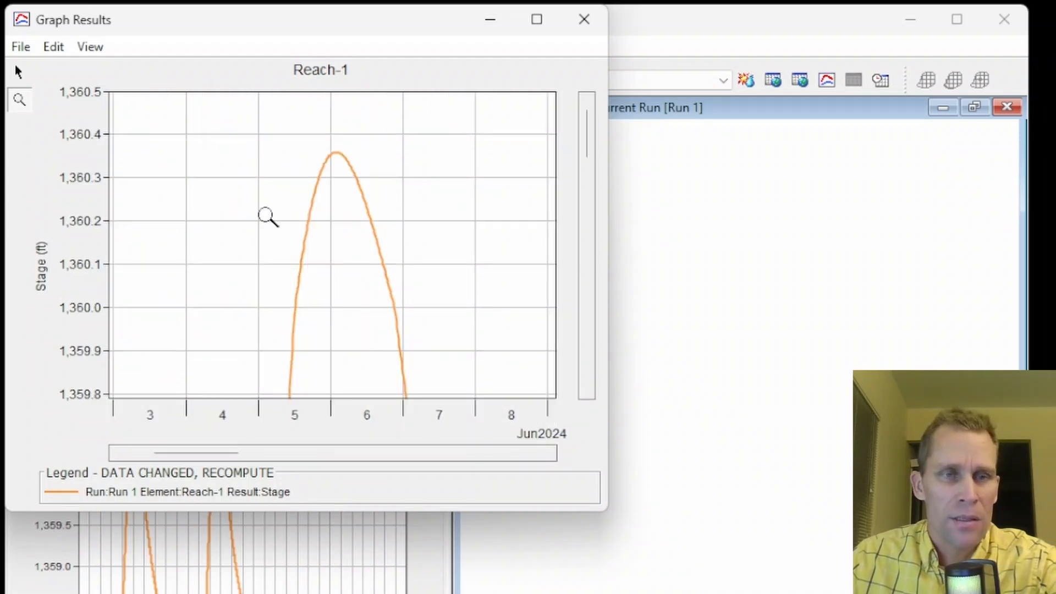
drag(258, 206, 455, 134)
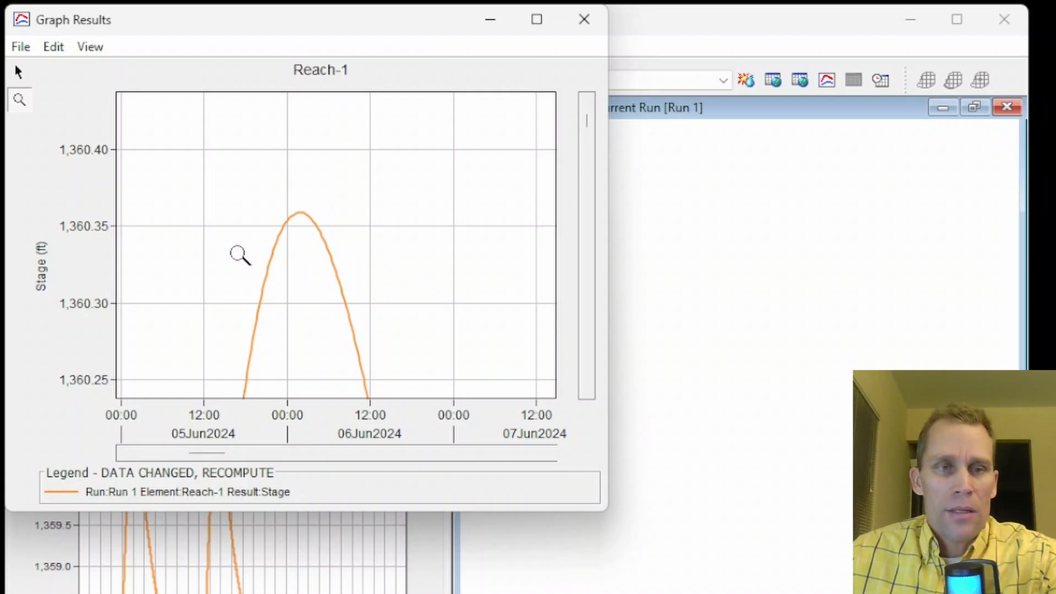
click(585, 19)
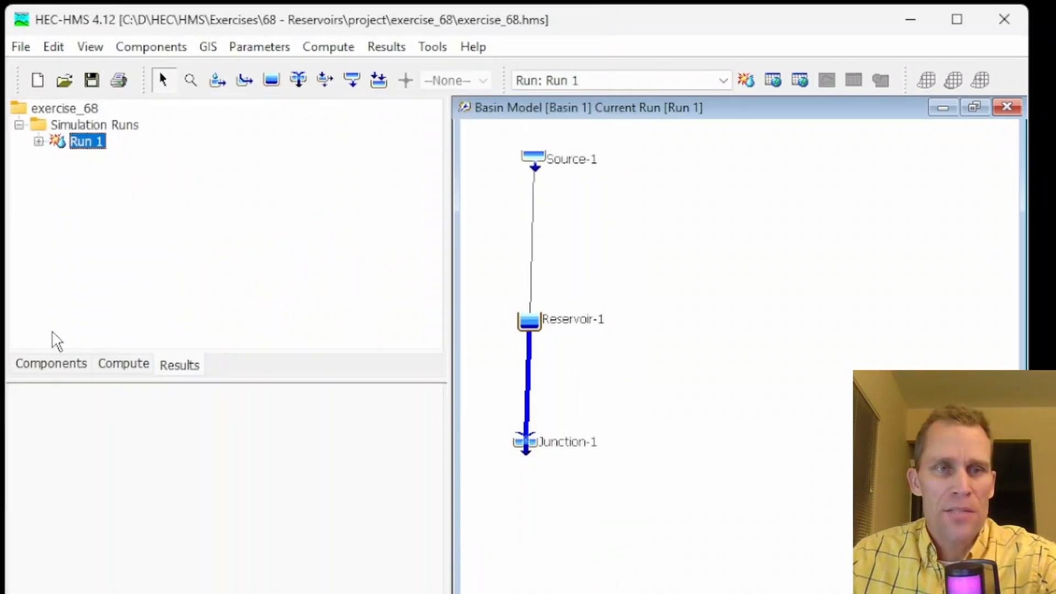
Change Reservoir-1's reservoir method to Rule-Based Operations
click(49, 364)
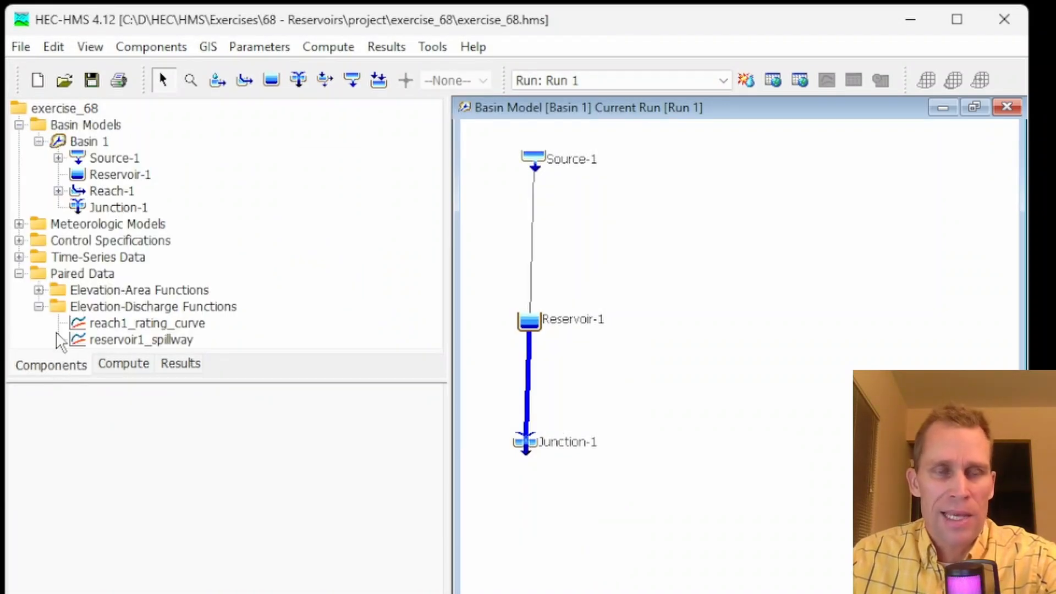
right_click(86, 144)
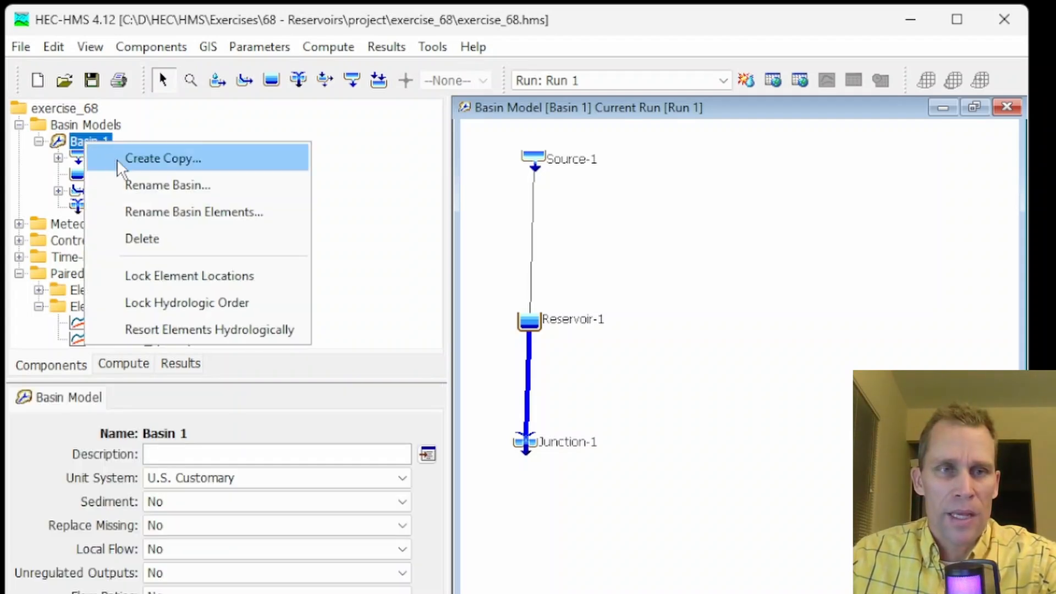
click(186, 138)
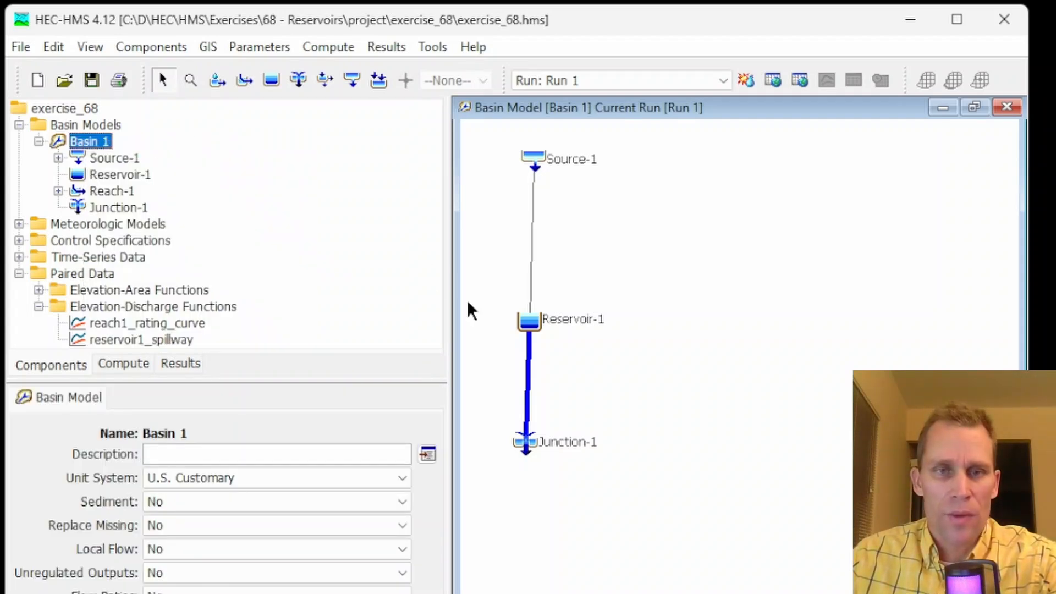
click(532, 324)
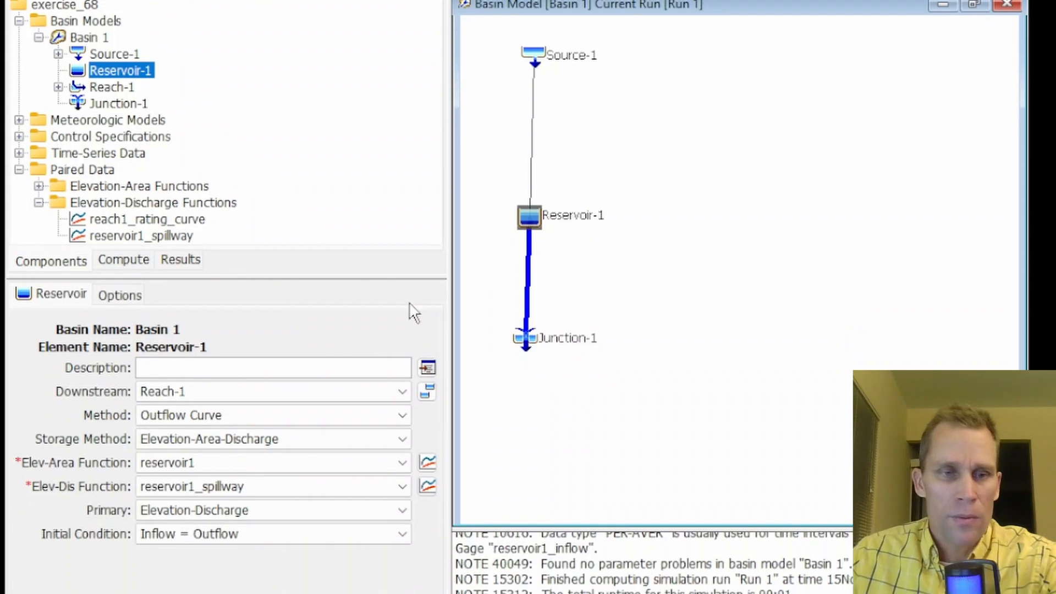
click(187, 393)
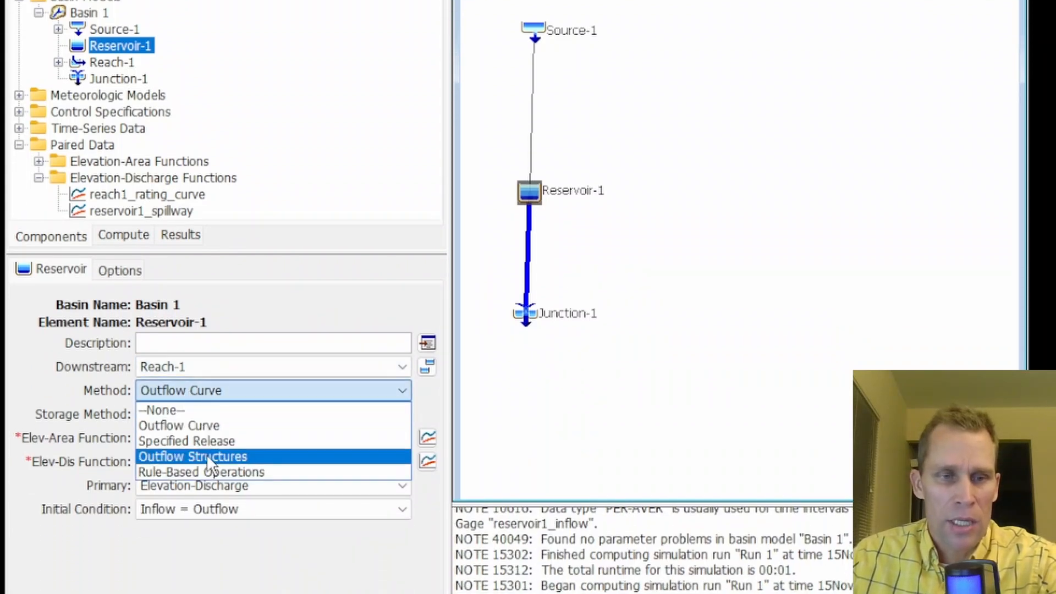
click(233, 470)
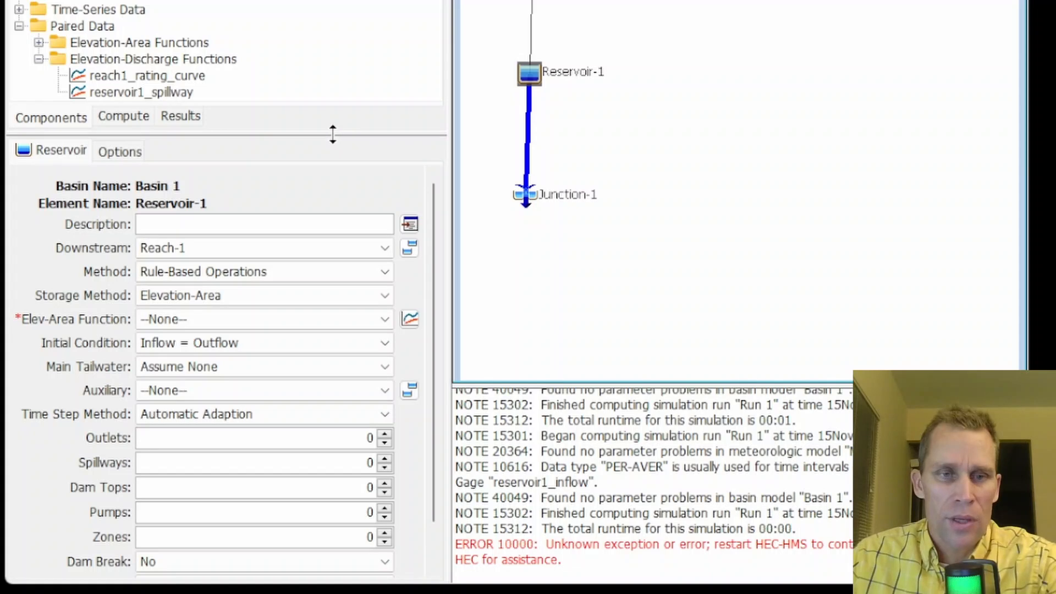
Assign reservoir1 as Reservoir-1's elevation-area function with the Elevation-Area storage method
drag(337, 150, 369, 49)
scroll(424, 187, down, 1)
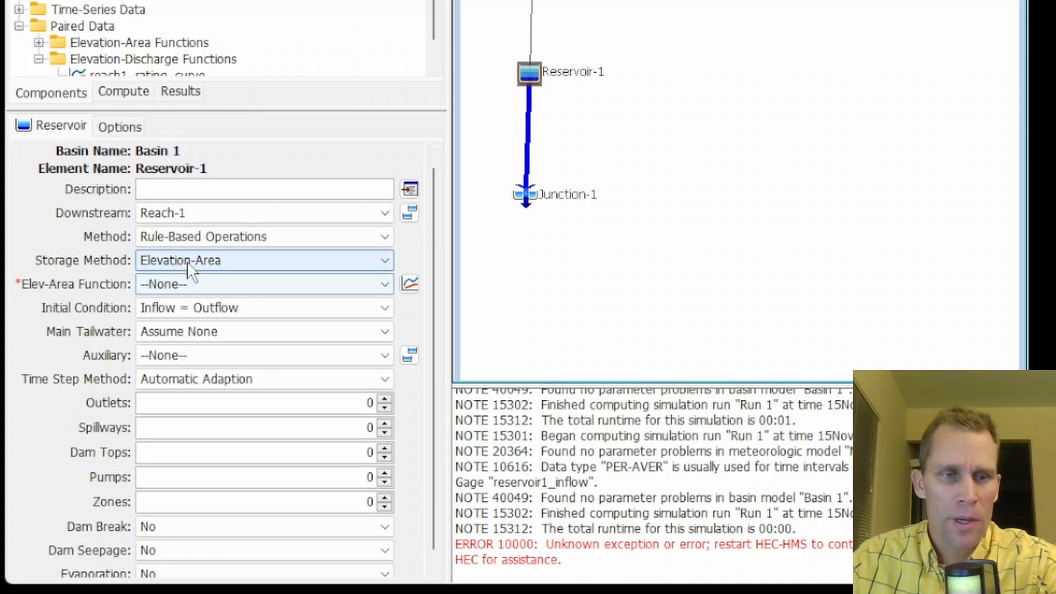
click(188, 260)
click(189, 259)
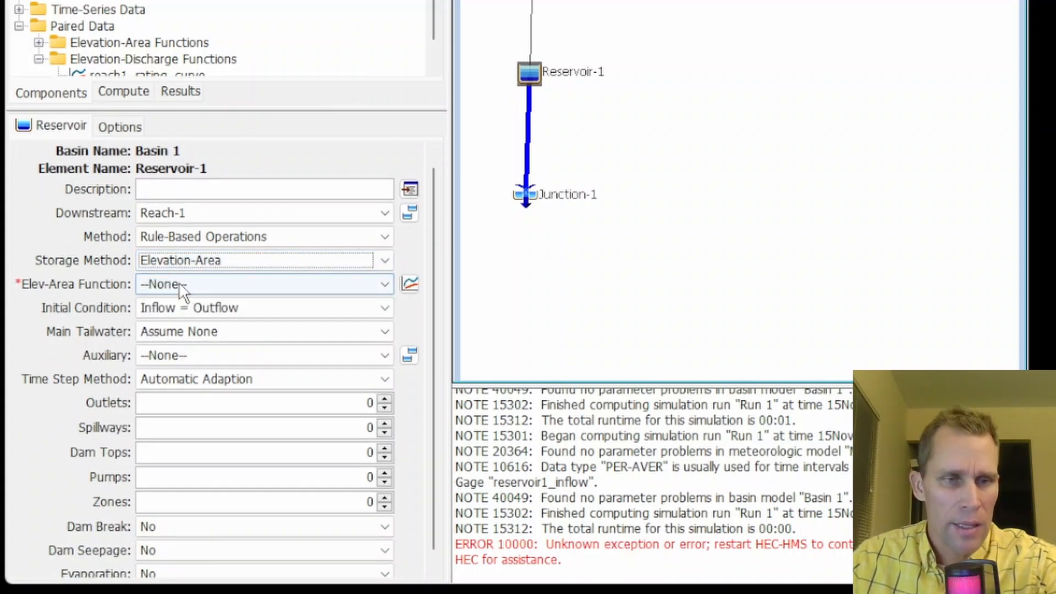
click(190, 284)
click(190, 319)
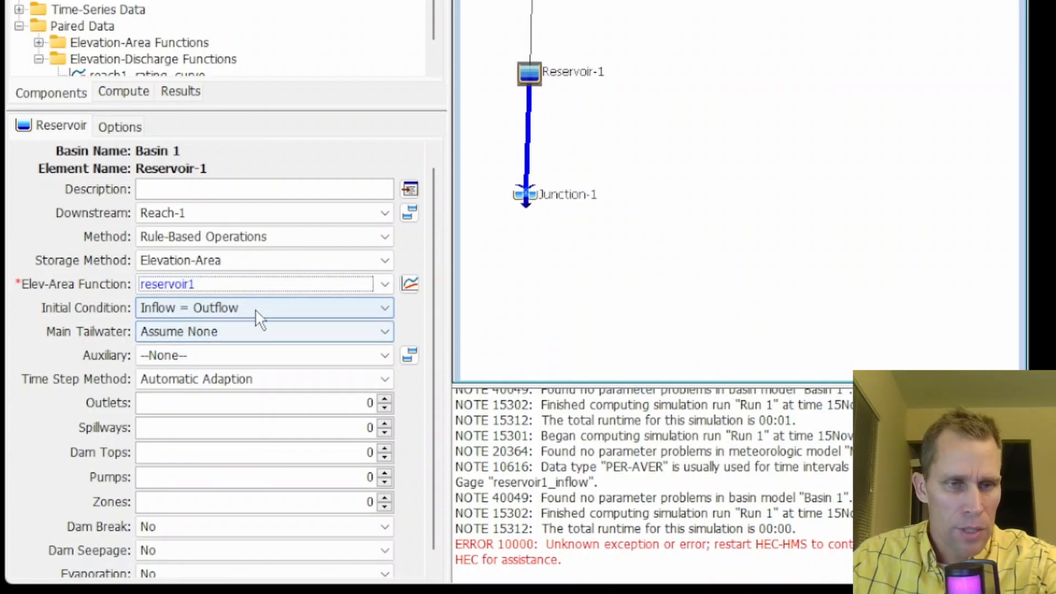
Set Reservoir-1's number of outlets, spillways and zones to 1 each, and save the project
click(337, 405)
text(1)
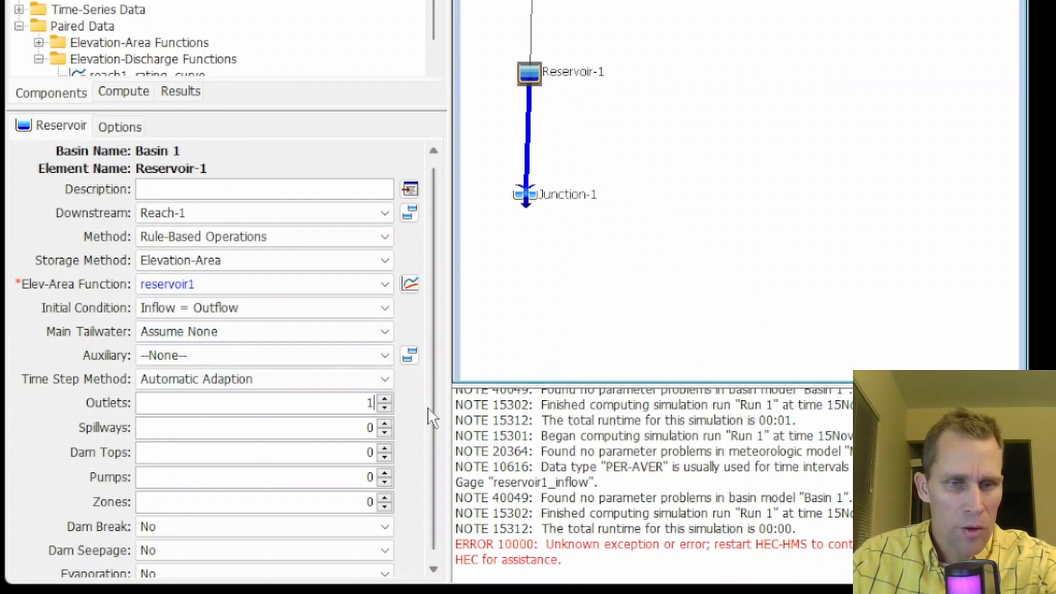
click(354, 427)
text(1)
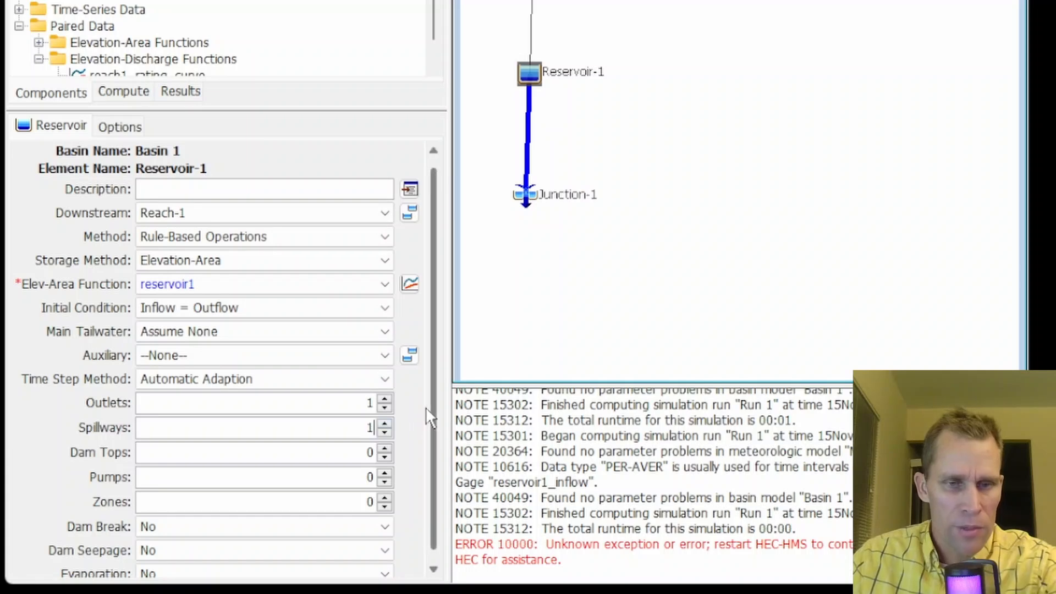
click(370, 501)
text(1)
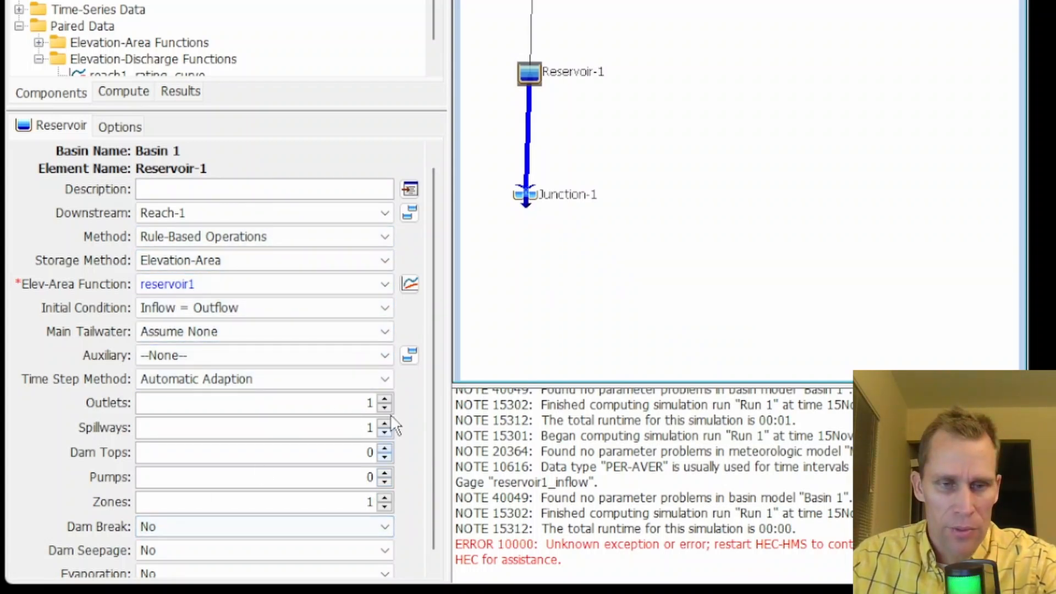
scroll(433, 364, down, 1)
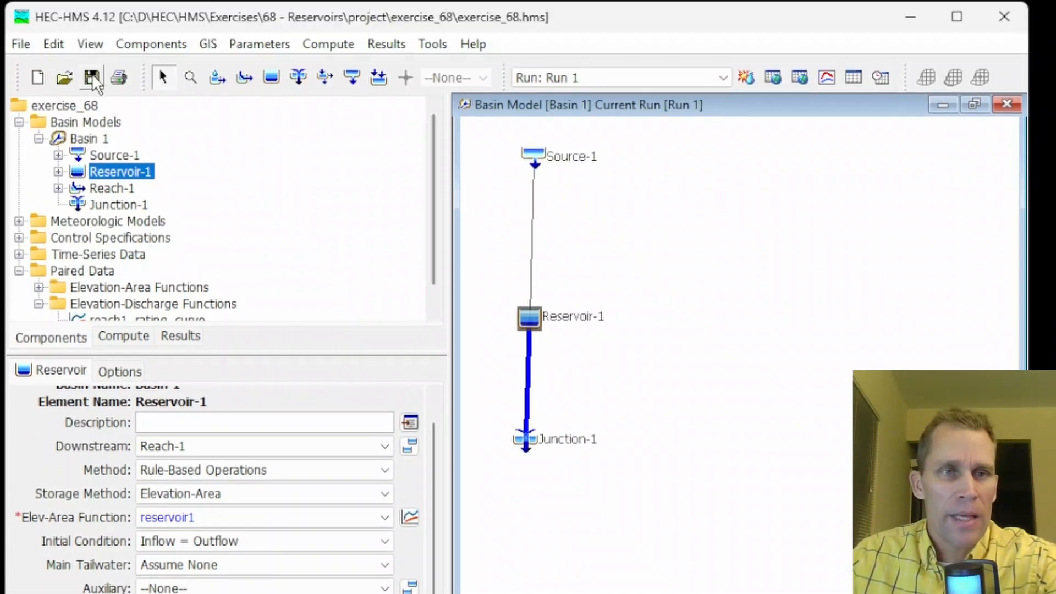
click(91, 77)
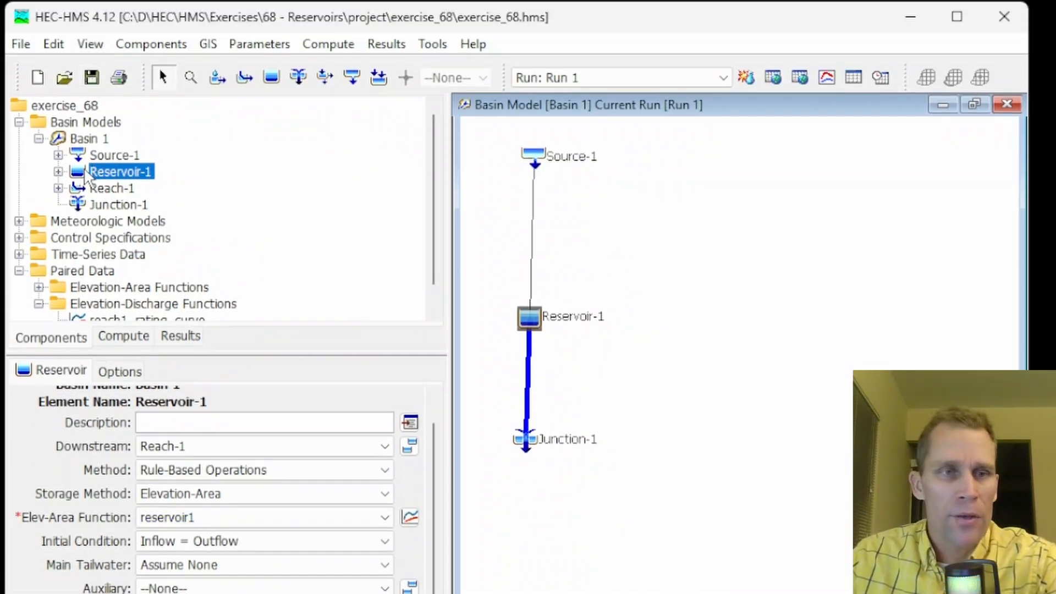
Open Reservoir-1's Zone 1 settings and inspect the Maximum Elevation choices
click(58, 172)
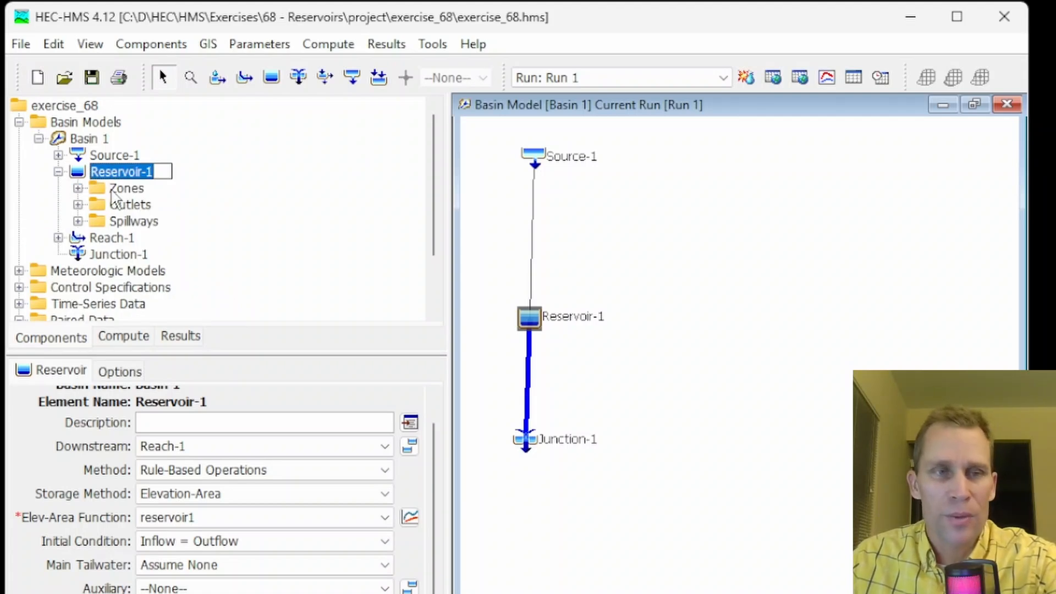
click(123, 190)
click(78, 188)
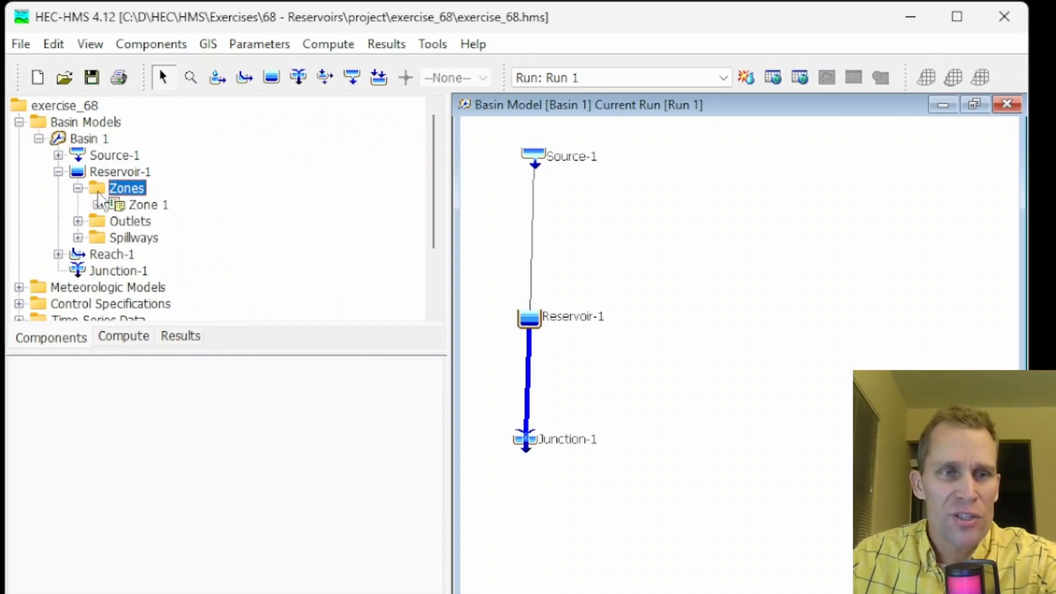
click(142, 209)
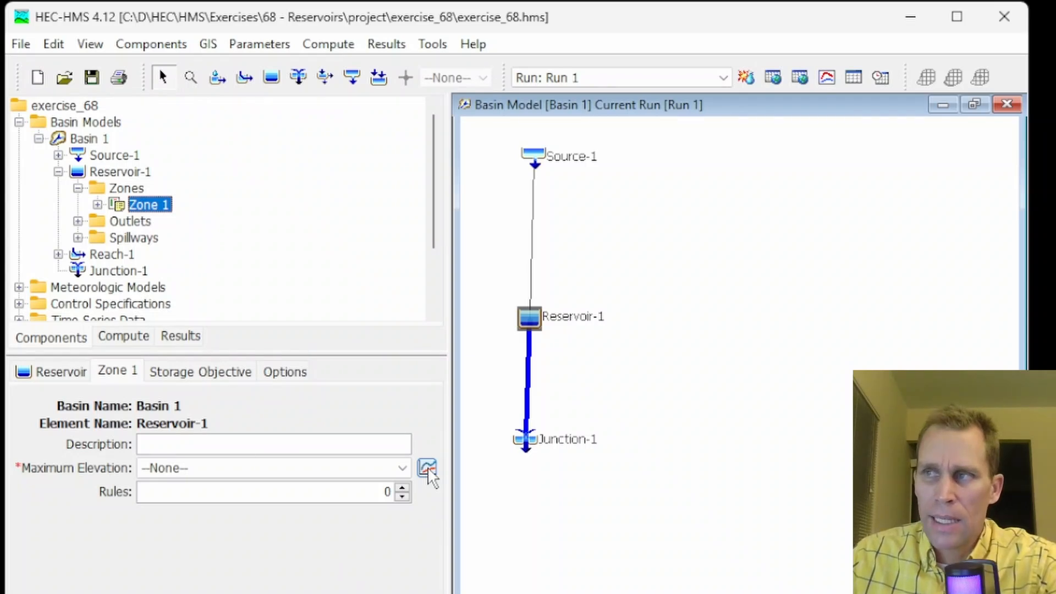
click(275, 469)
click(262, 465)
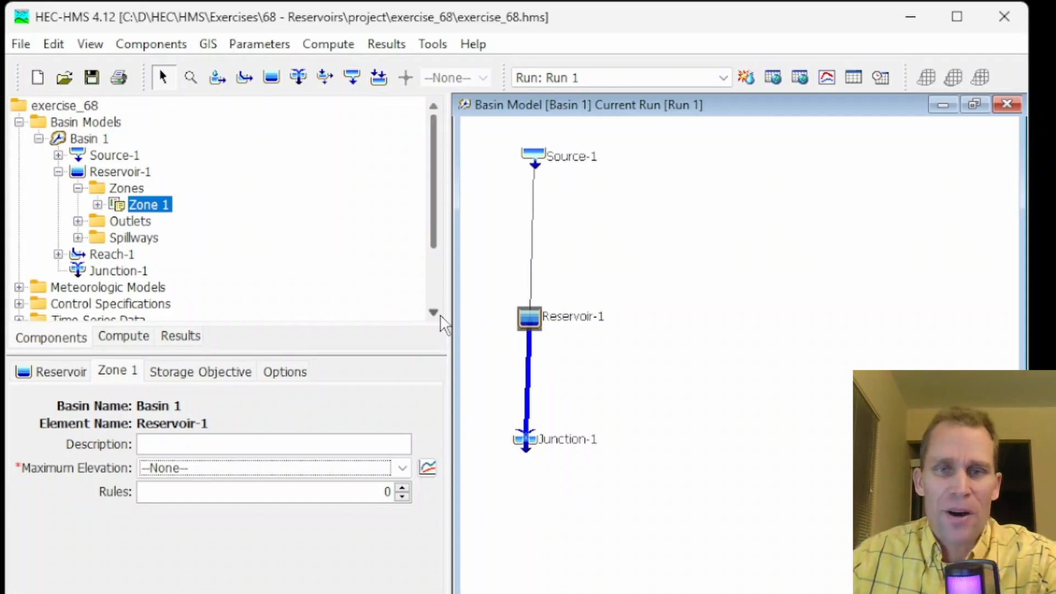
Open the Paired Data Manager and switch its data type to Daily Elevation Pattern
click(90, 48)
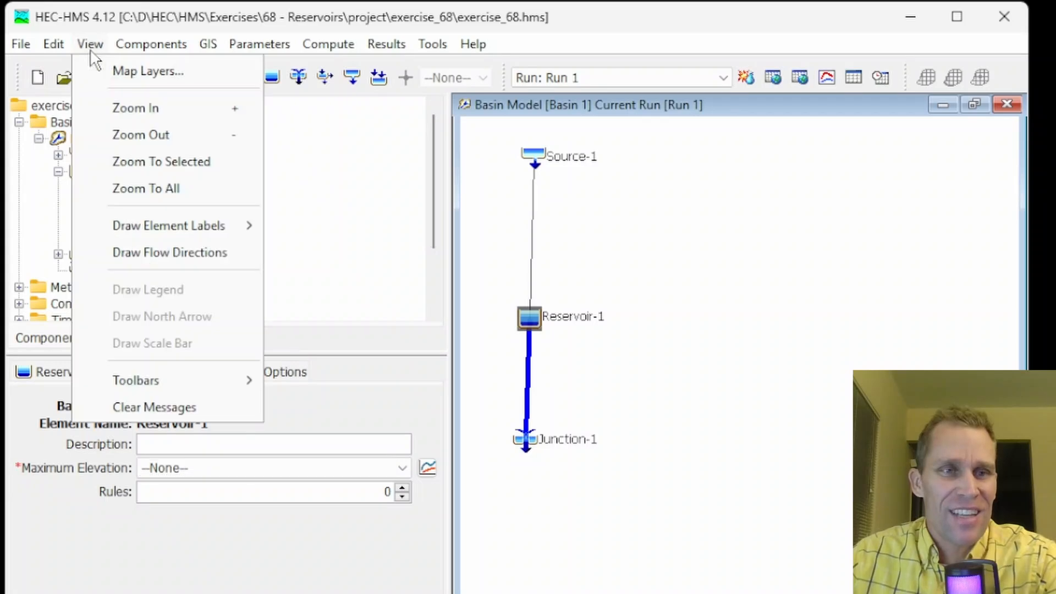
click(143, 46)
click(146, 46)
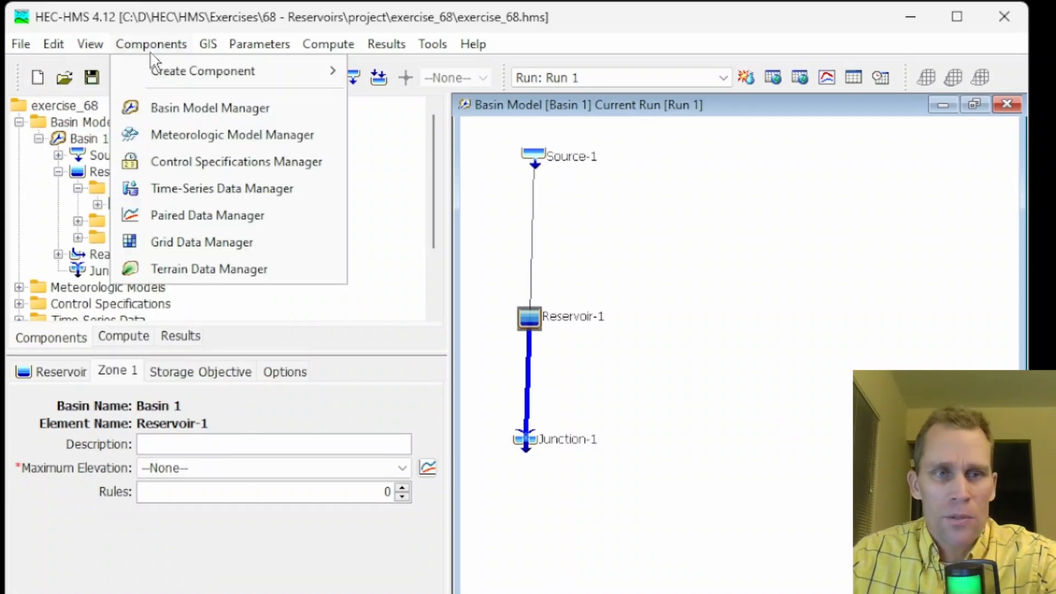
click(208, 220)
click(323, 218)
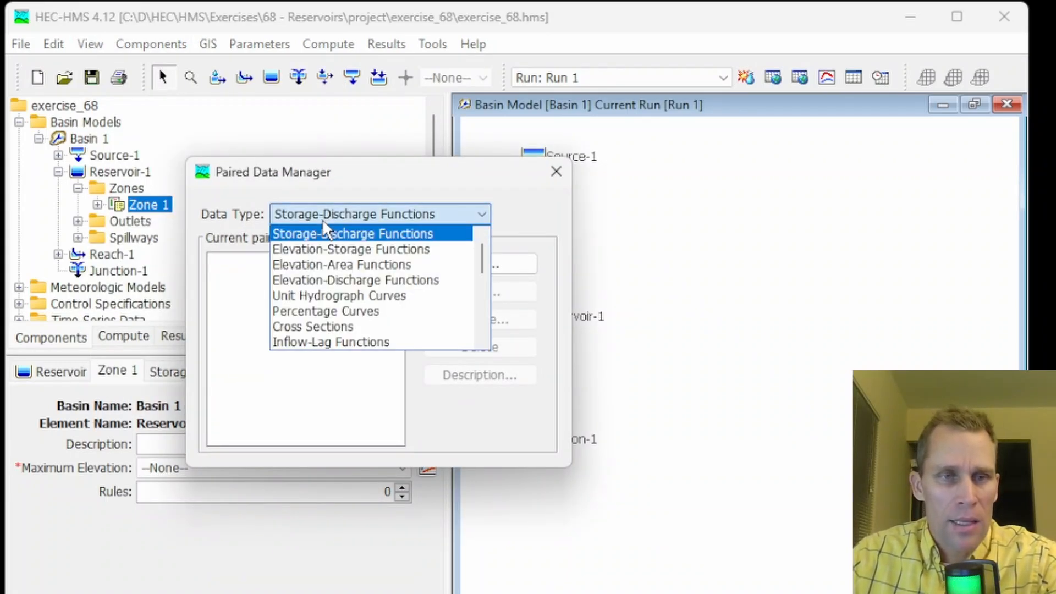
scroll(342, 283, down, 4)
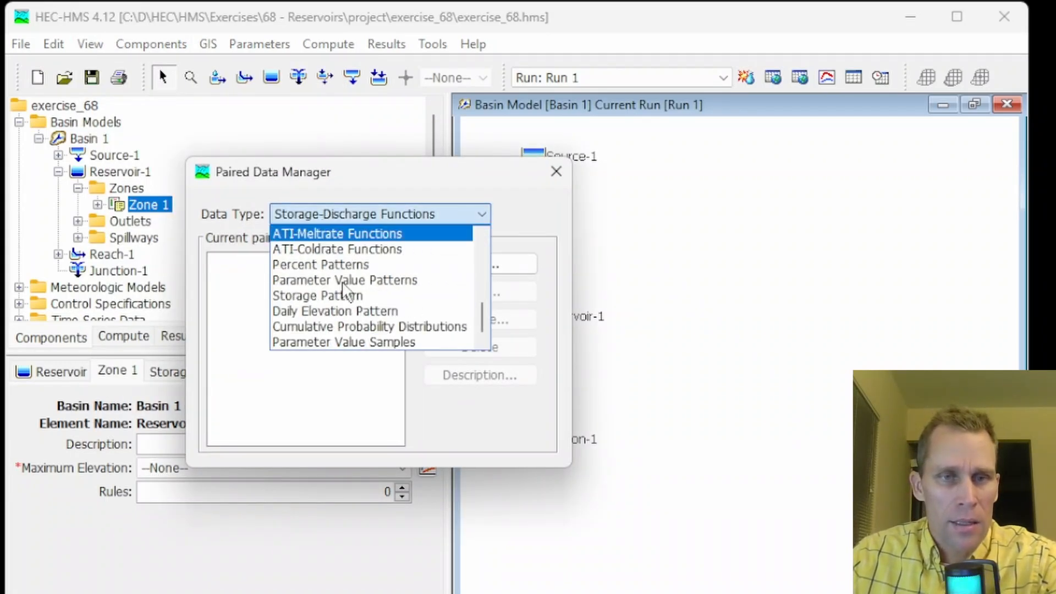
click(328, 312)
Create a daily elevation pattern named reservoir1_zone1_top and close the Paired Data Manager
click(493, 263)
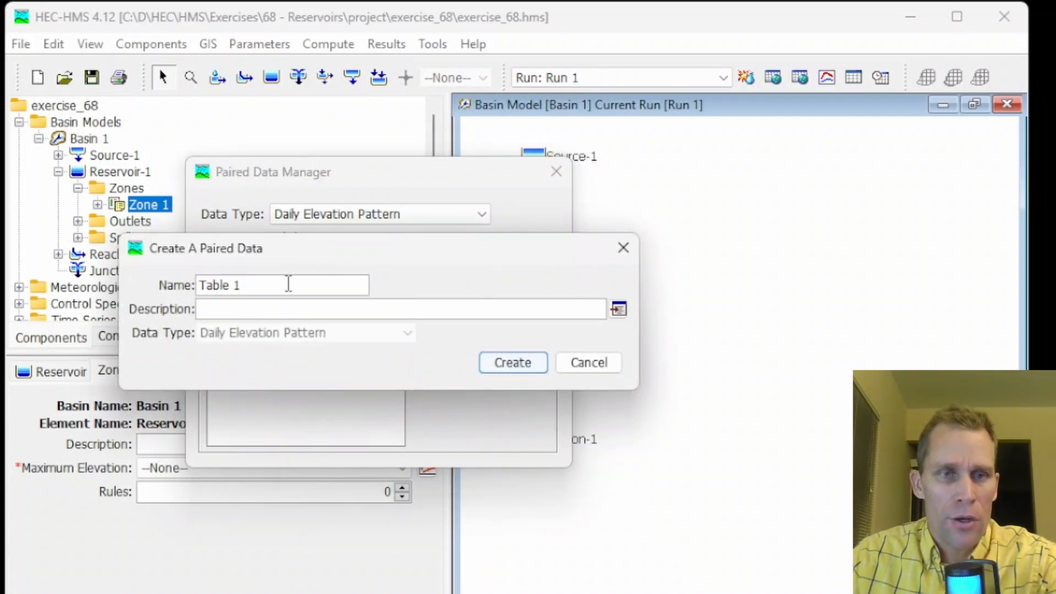
drag(288, 284, 10, 281)
text(reserveer)
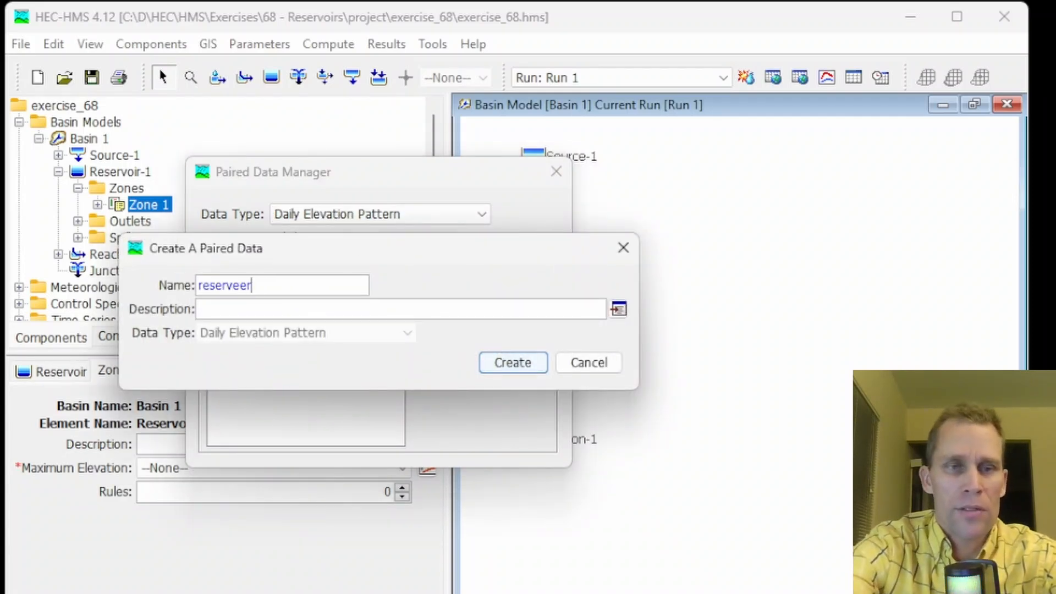
text(oi)
key(BackSpace)
key(BackSpace)
key(BackSpace)
key(BackSpace)
key(BackSpace)
text(oir1_zone1_top)
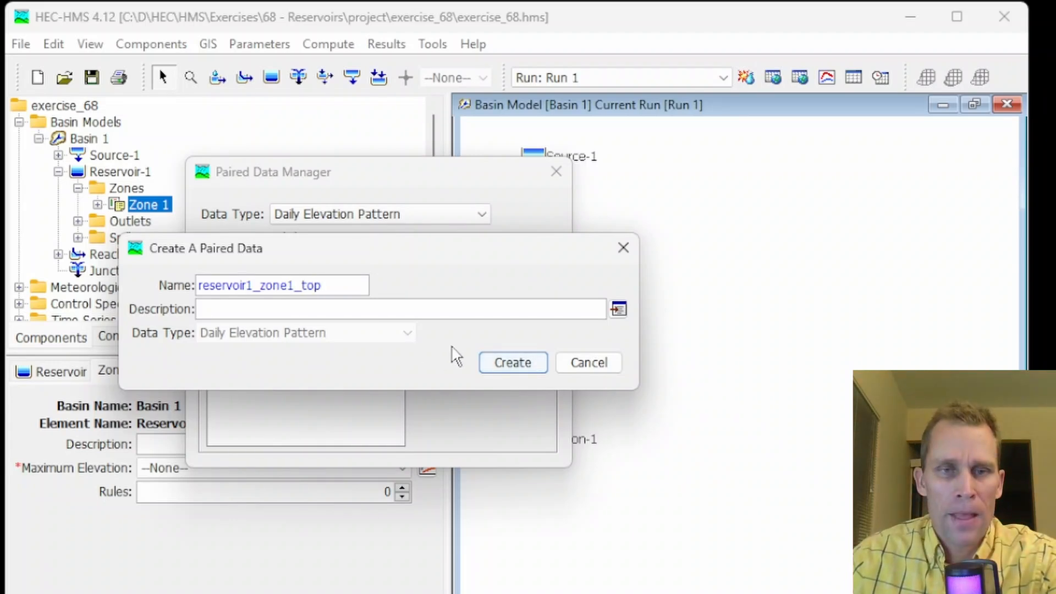
click(504, 364)
click(556, 172)
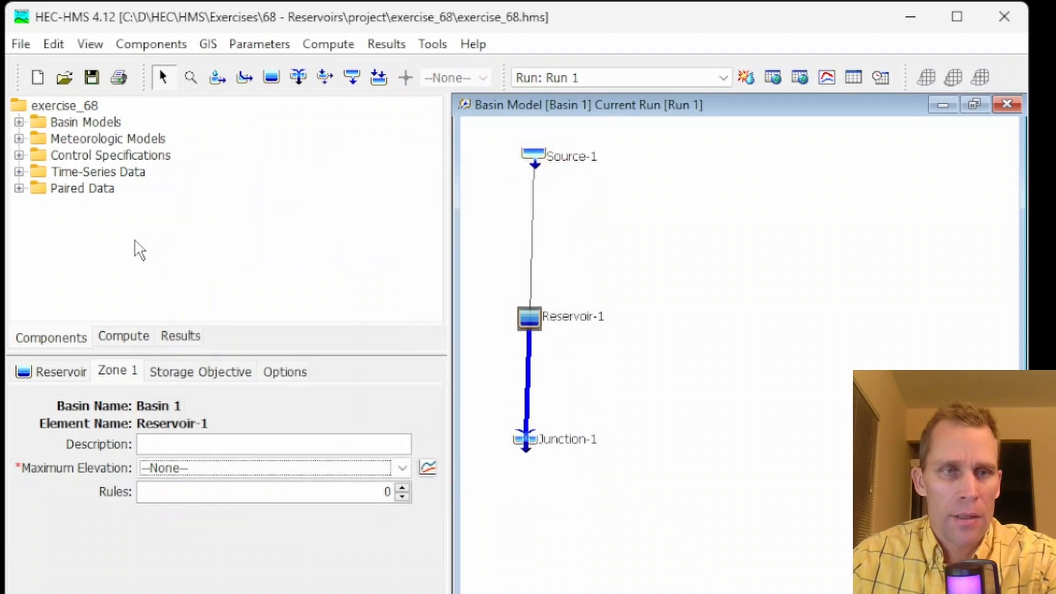
Open the table of the reservoir1_zone1_top daily elevation pattern
click(18, 188)
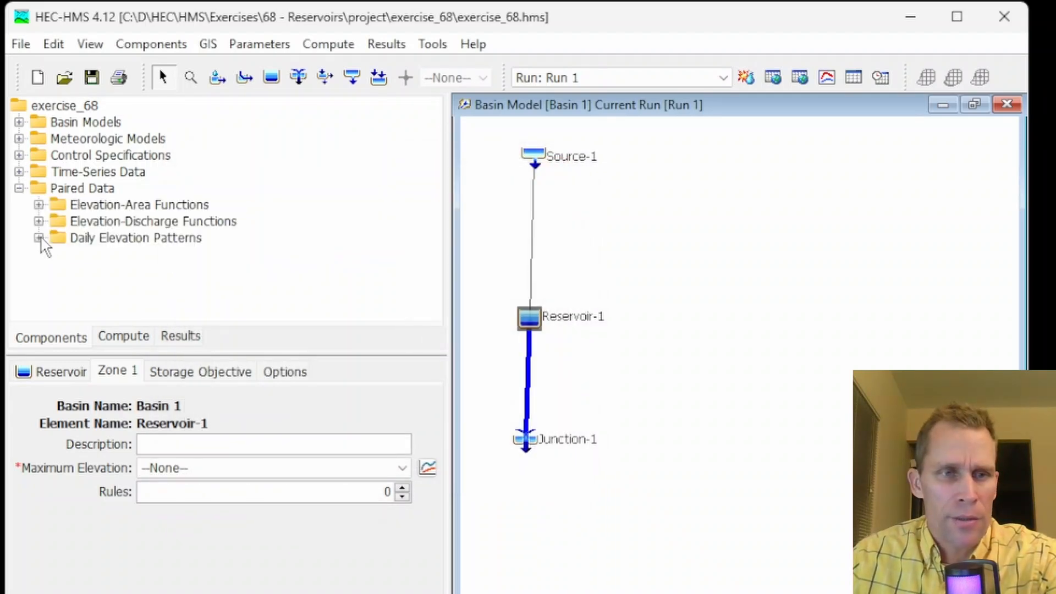
click(39, 238)
click(134, 258)
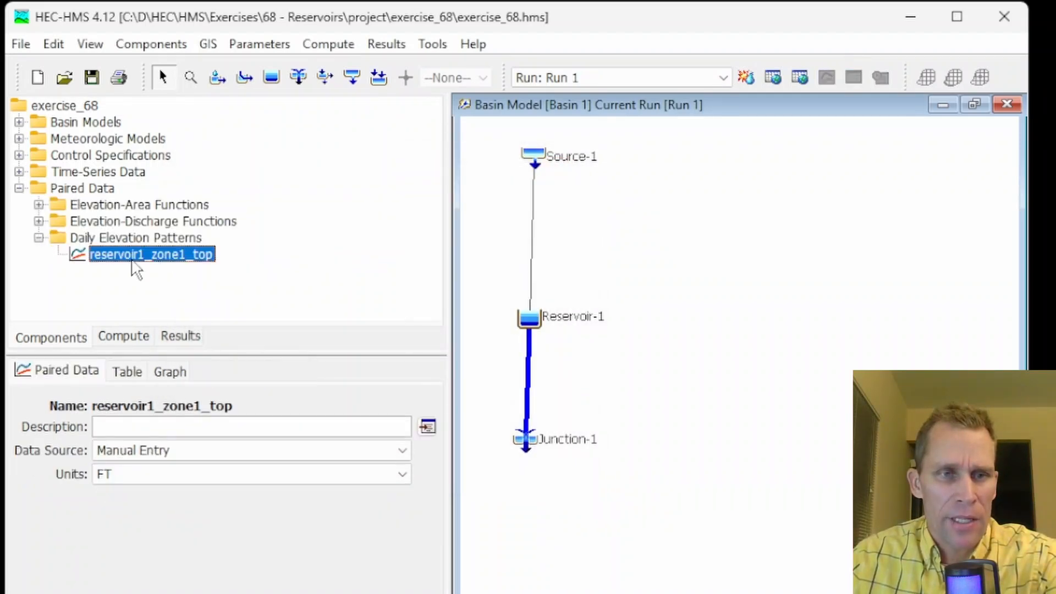
click(130, 376)
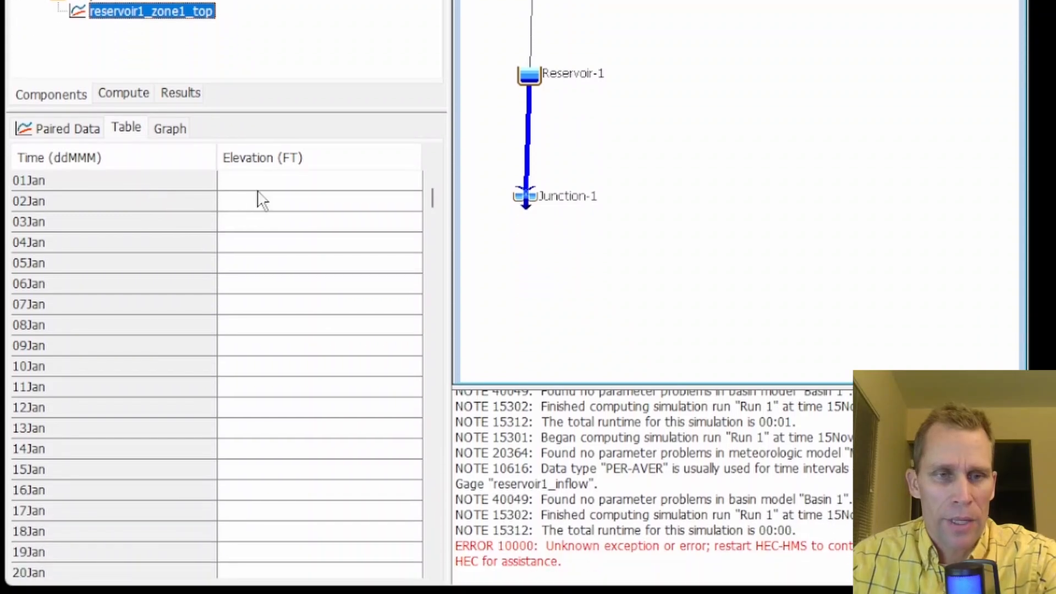
Enter 1600 ft as the 01Jan elevation in the reservoir1_zone1_top pattern table
click(270, 185)
text(1600)
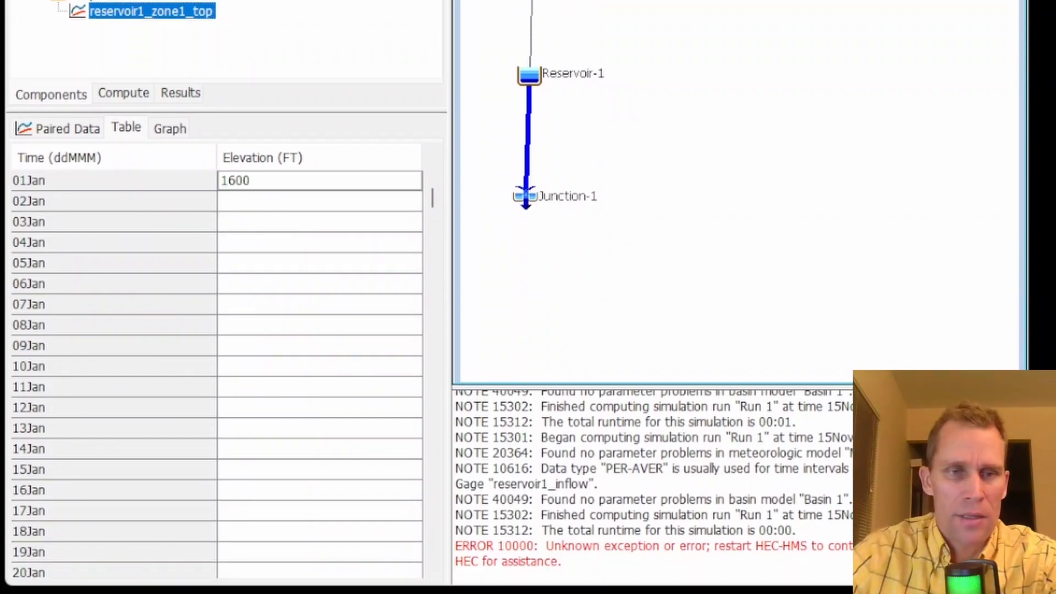
key(Return)
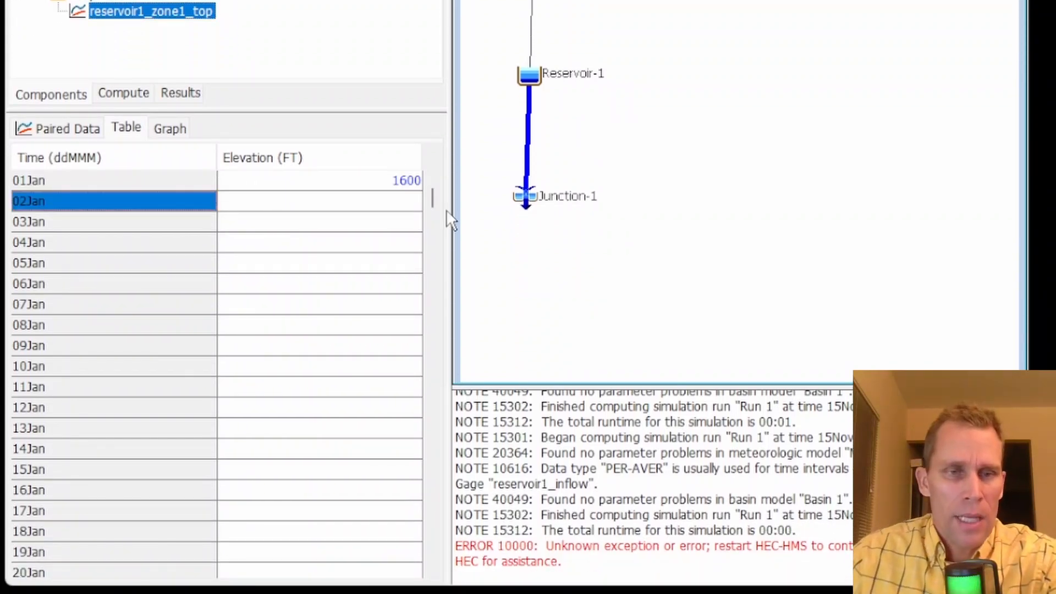
Fill the whole year's elevations by repeating the first value, then save the project
click(289, 185)
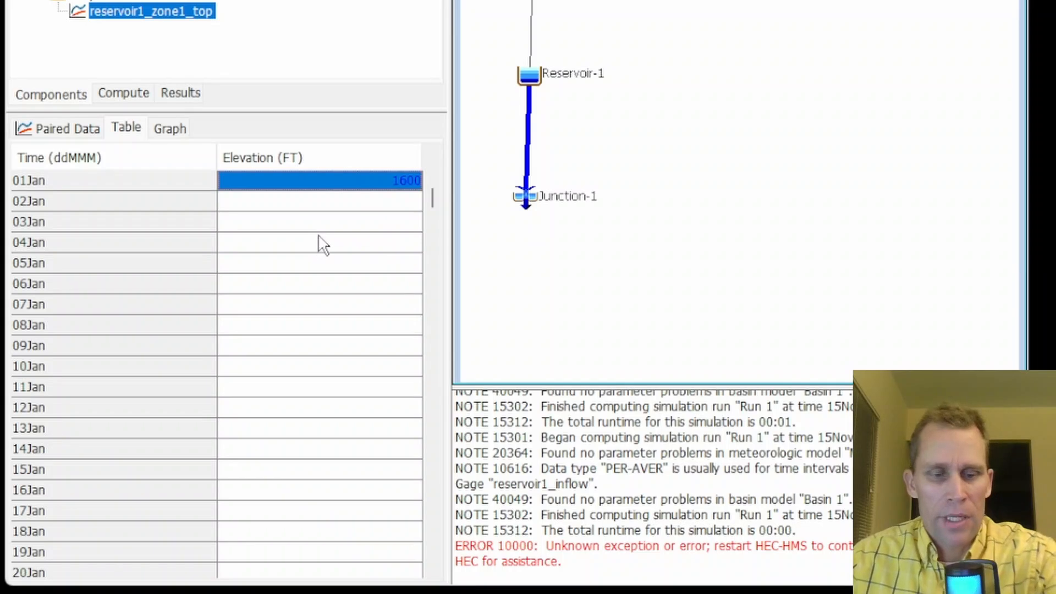
key(shift+Page_Down)
key(shift+Page_Down)
key(shift+Page_Down)
key(shift+Page_Down)
key(shift+Page_Down)
key(shift+Page_Down)
key(shift+Page_Down)
key(shift+Page_Down)
key(shift+Page_Down)
key(shift+Page_Down)
key(shift+Page_Down)
key(shift+Page_Down)
key(shift+Page_Down)
key(shift+Page_Down)
key(shift+Page_Down)
key(shift+Page_Down)
key(shift+Page_Down)
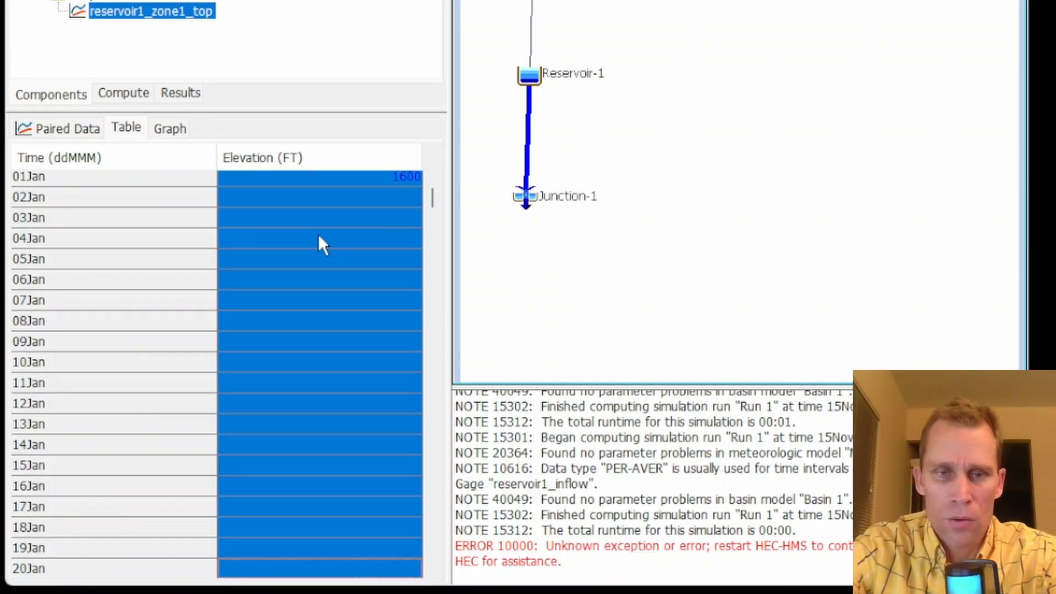
key(shift+Page_Down)
key(shift+Page_Down)
key(shift+Page_Down)
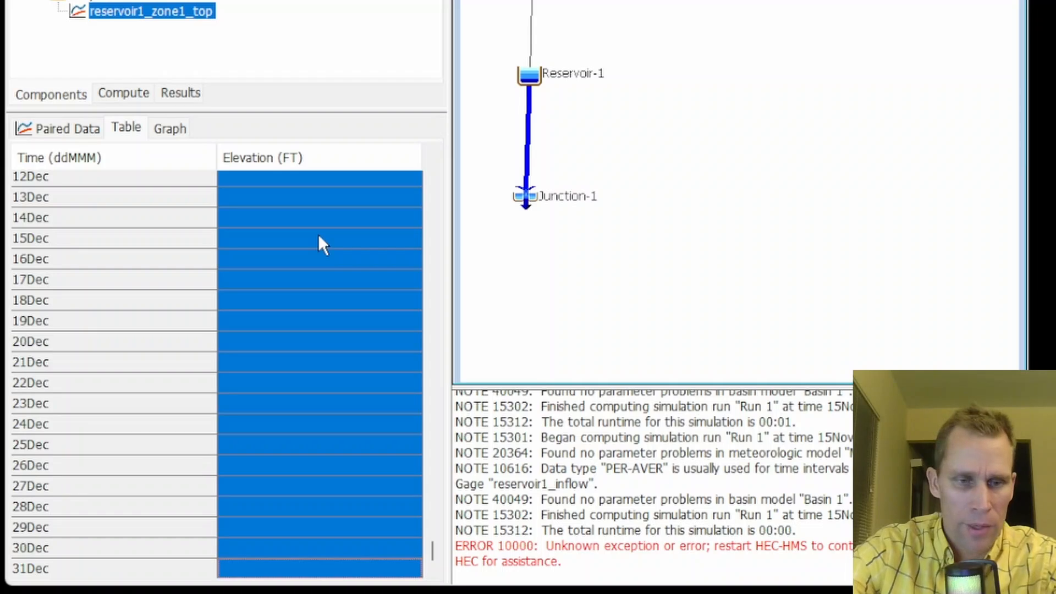
right_click(245, 220)
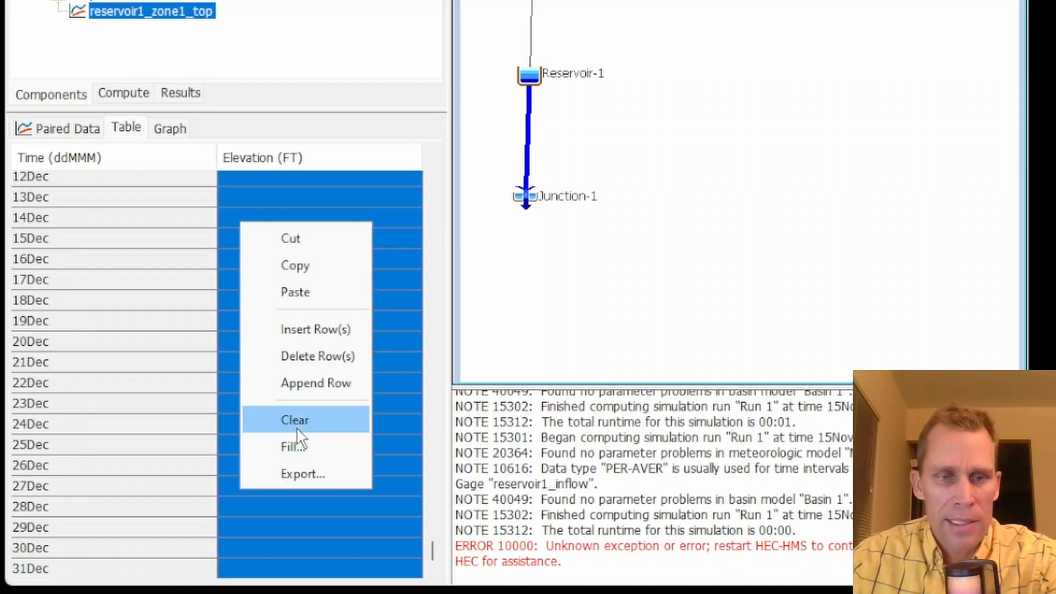
click(289, 442)
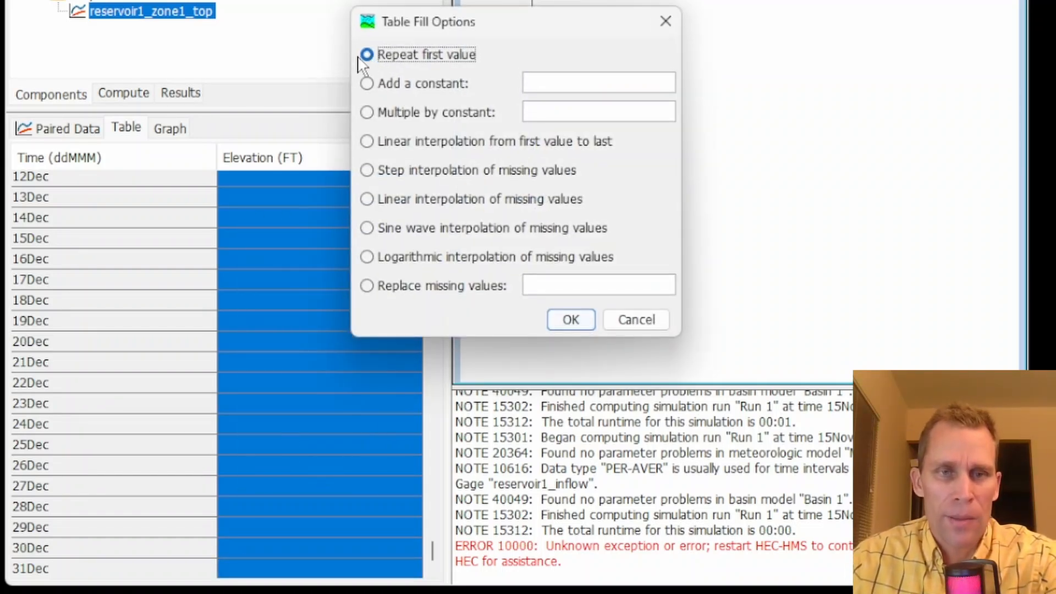
click(568, 319)
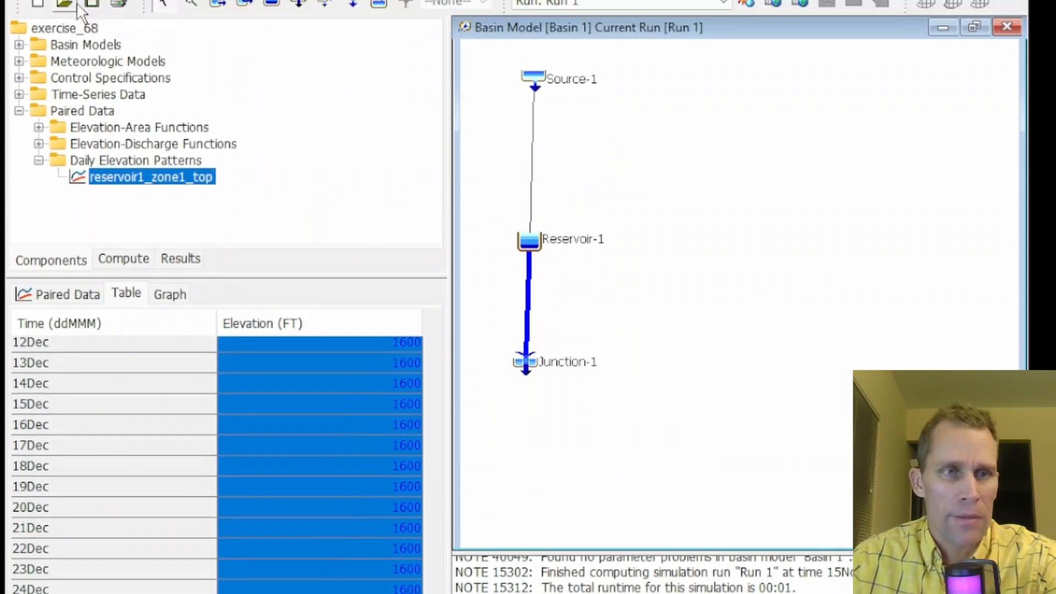
click(91, 78)
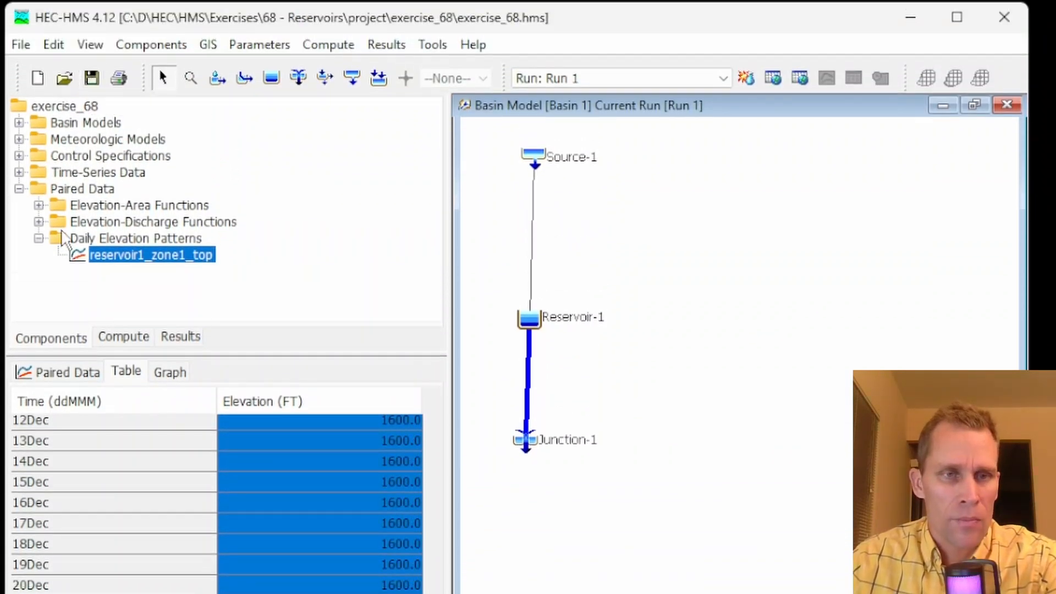
Set Reservoir-1 Zone 1's Maximum Elevation to the reservoir1_zone1_top pattern
click(532, 320)
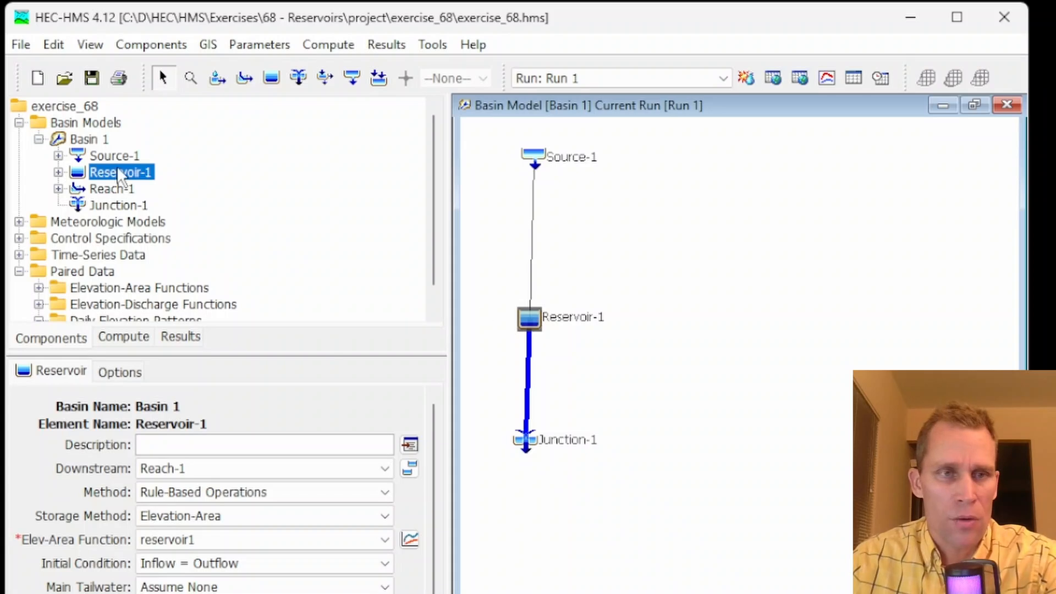
click(58, 172)
click(78, 189)
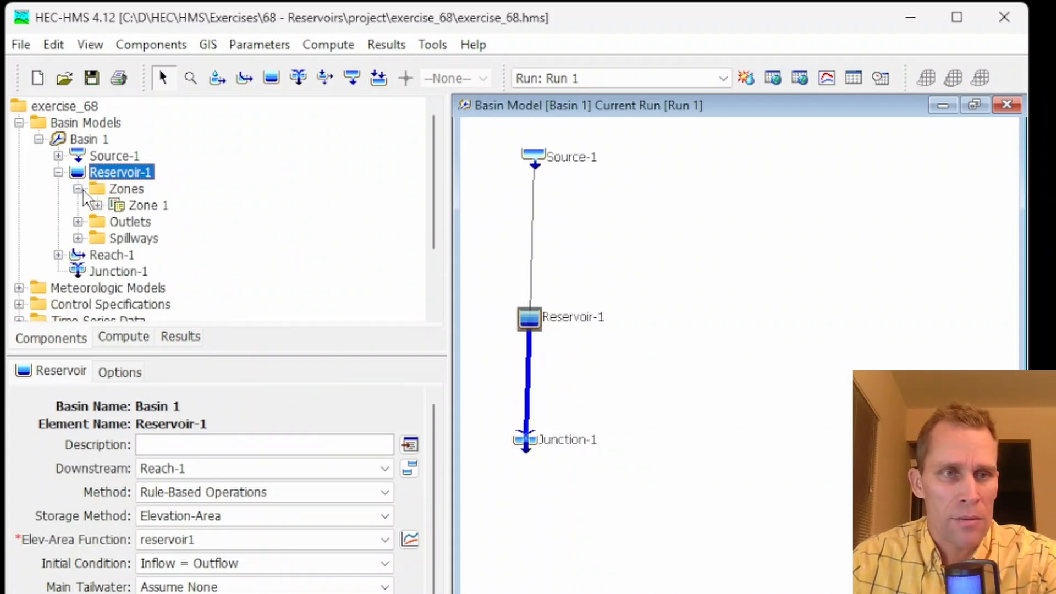
click(138, 206)
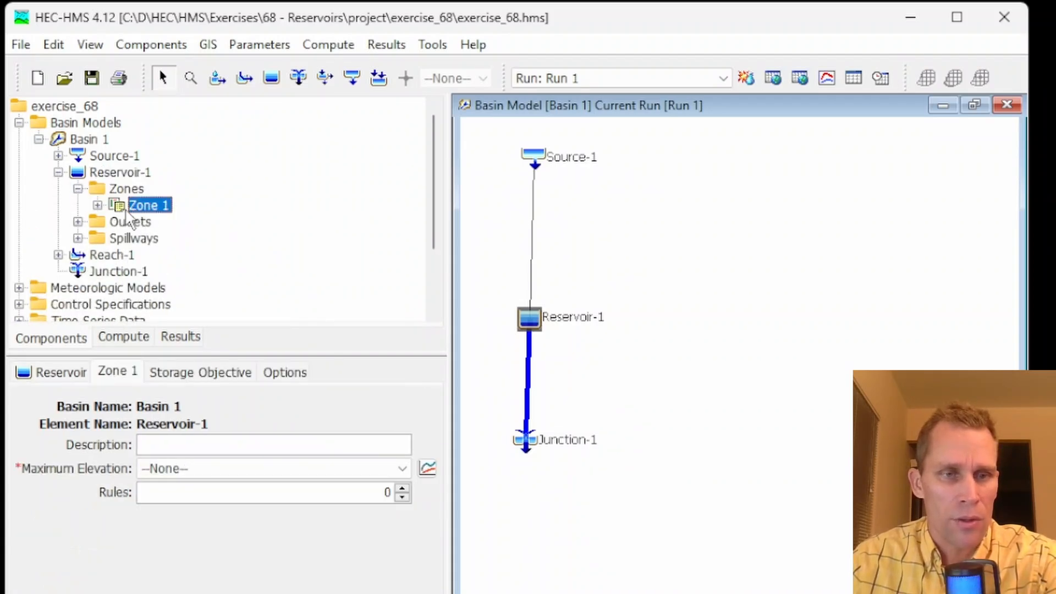
click(193, 475)
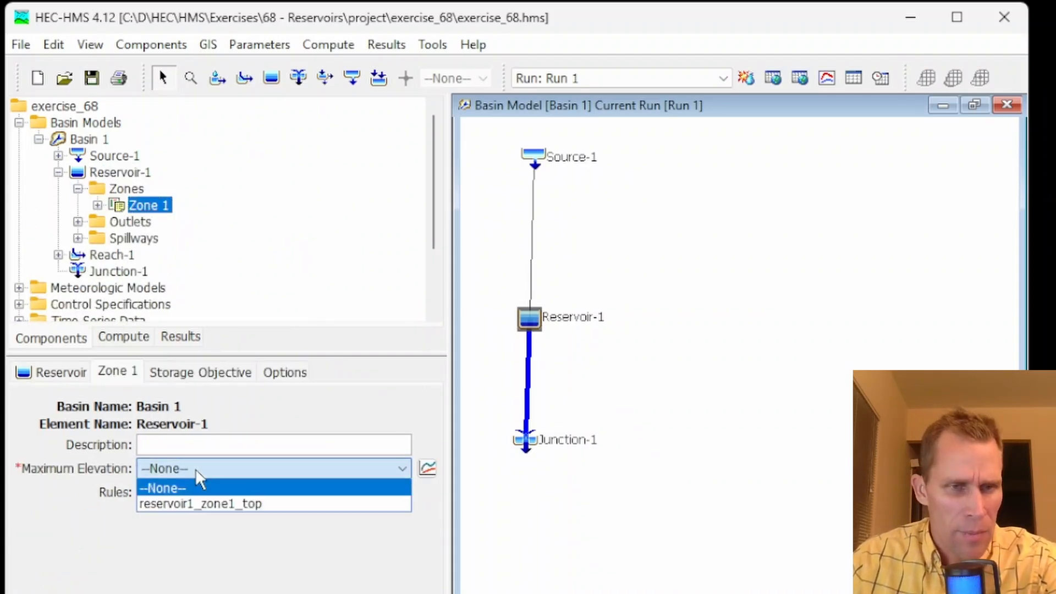
click(203, 504)
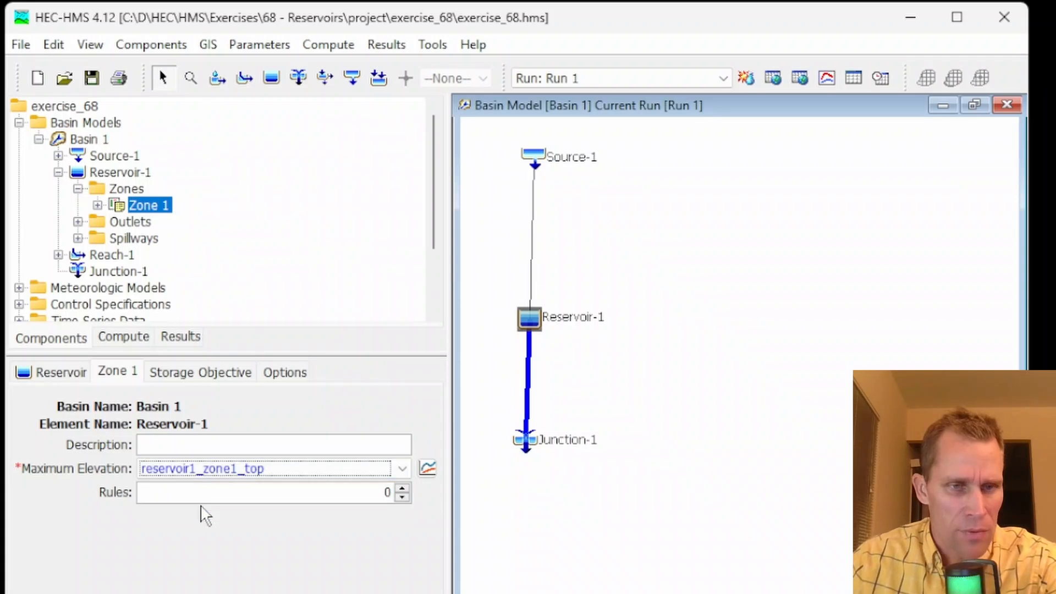
Open Reservoir-1's Storage Objective settings and inspect the Storage Pattern choices
click(191, 375)
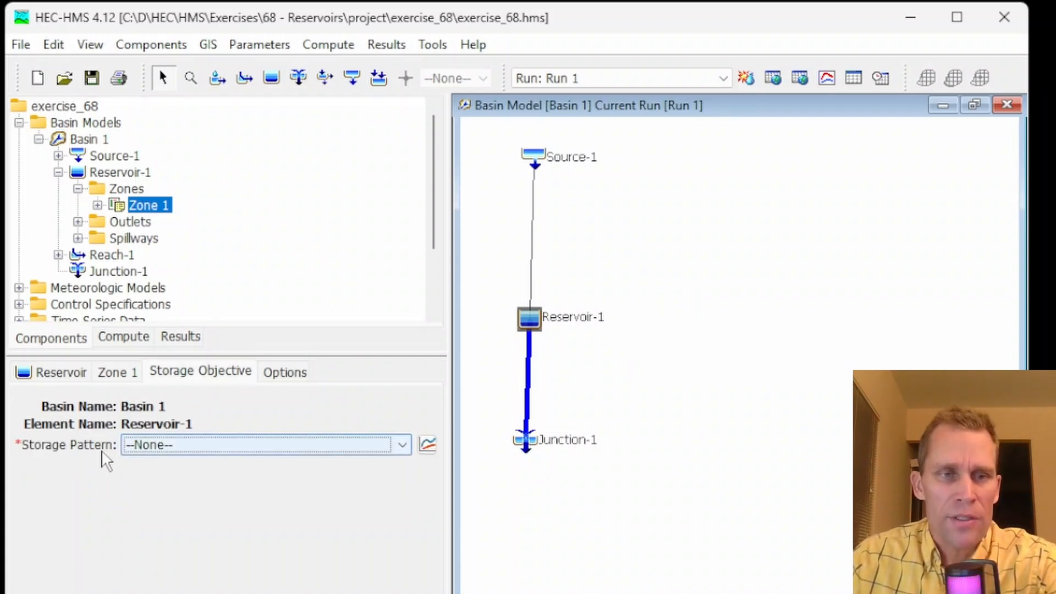
click(165, 446)
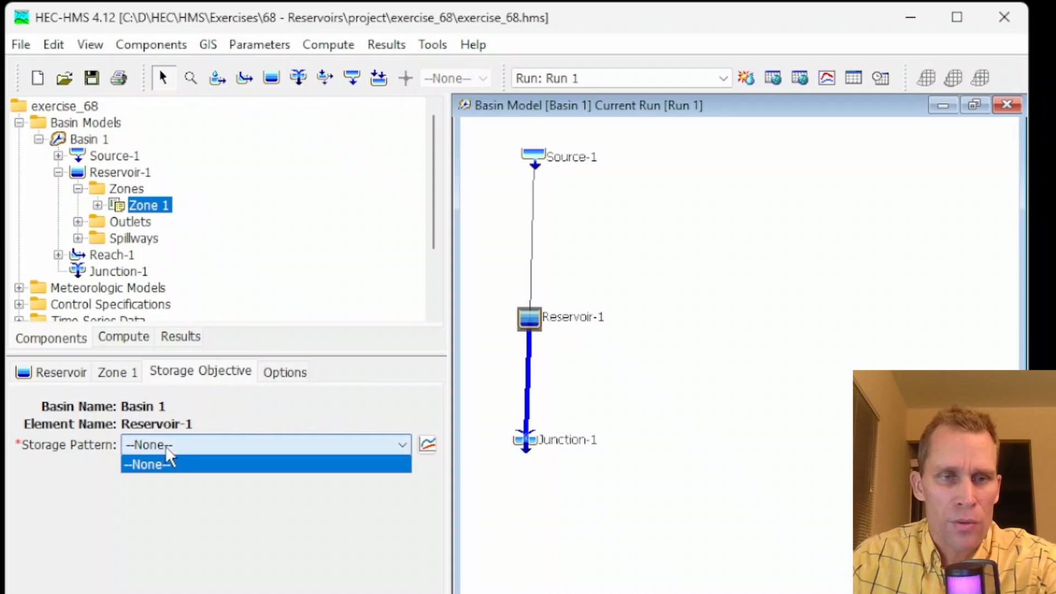
click(262, 530)
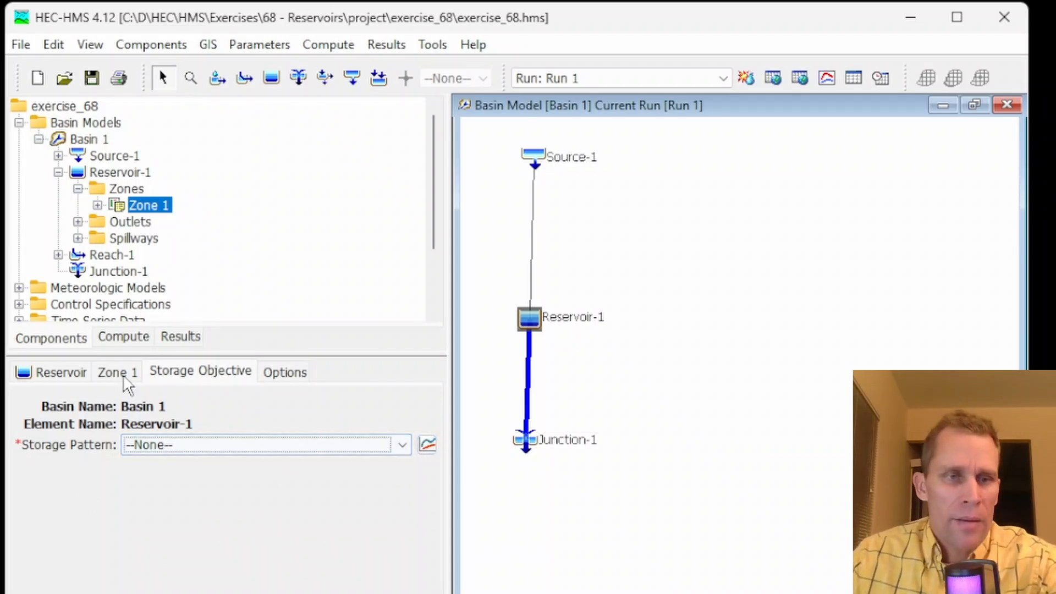
Open the Paired Data Manager and switch its data type to Storage Pattern
click(152, 44)
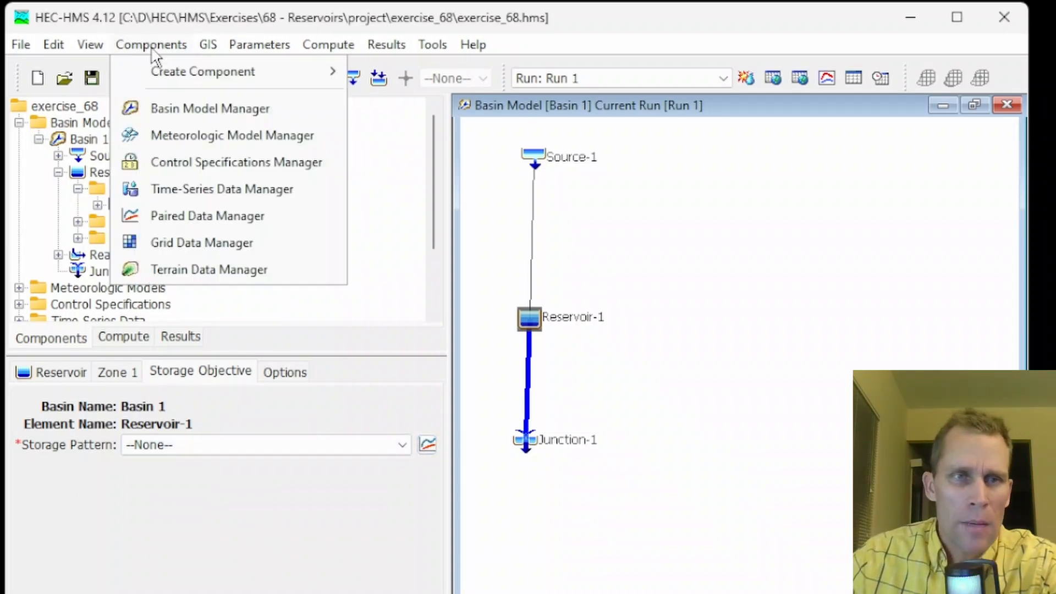
click(196, 216)
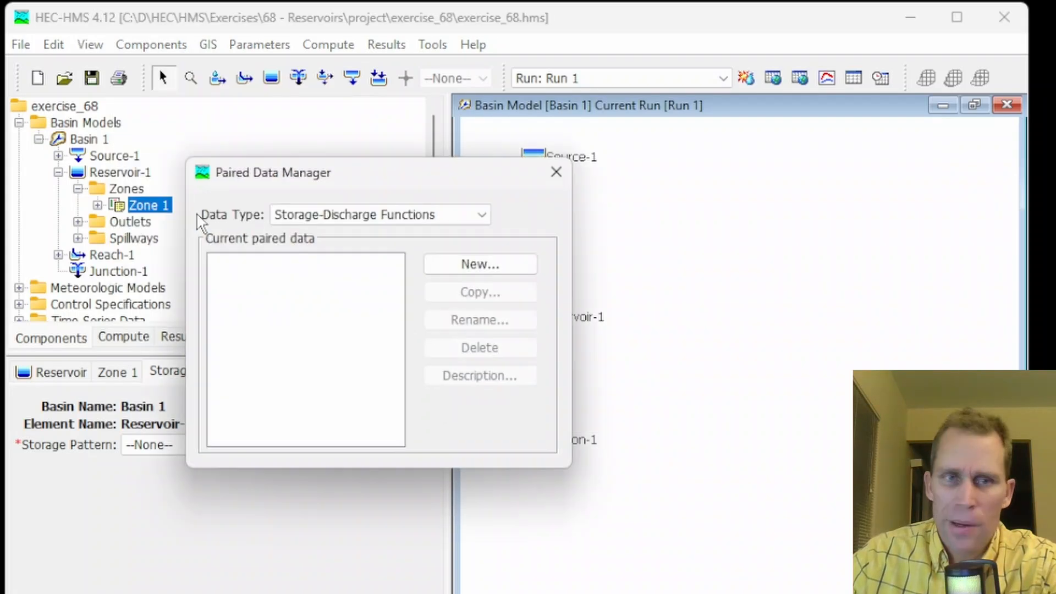
click(423, 215)
scroll(389, 327, down, 5)
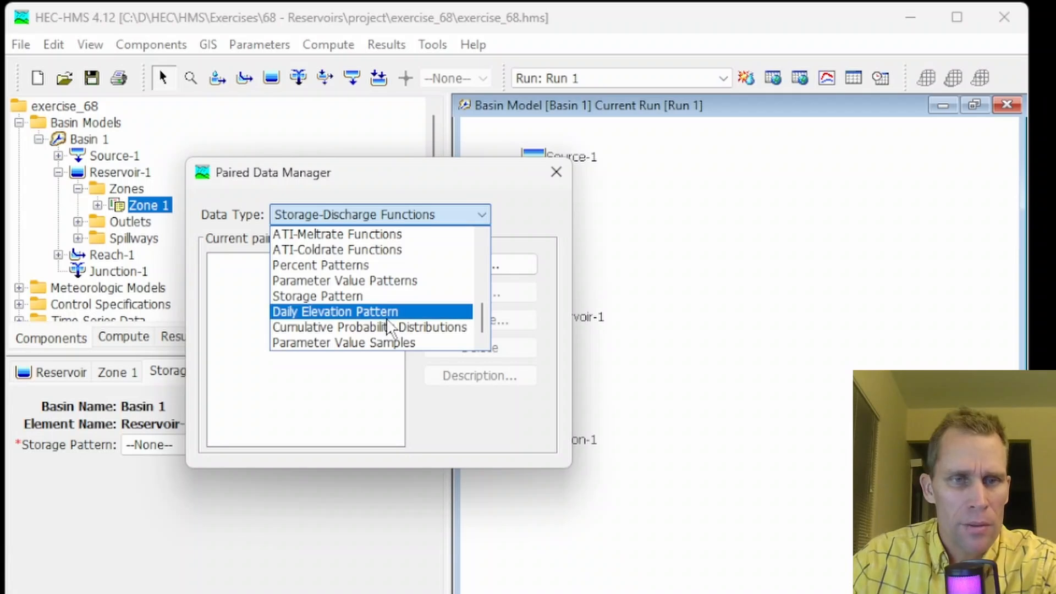
click(358, 298)
Create a storage pattern named resevoir1_guide_curve and close the Paired Data Manager
click(451, 264)
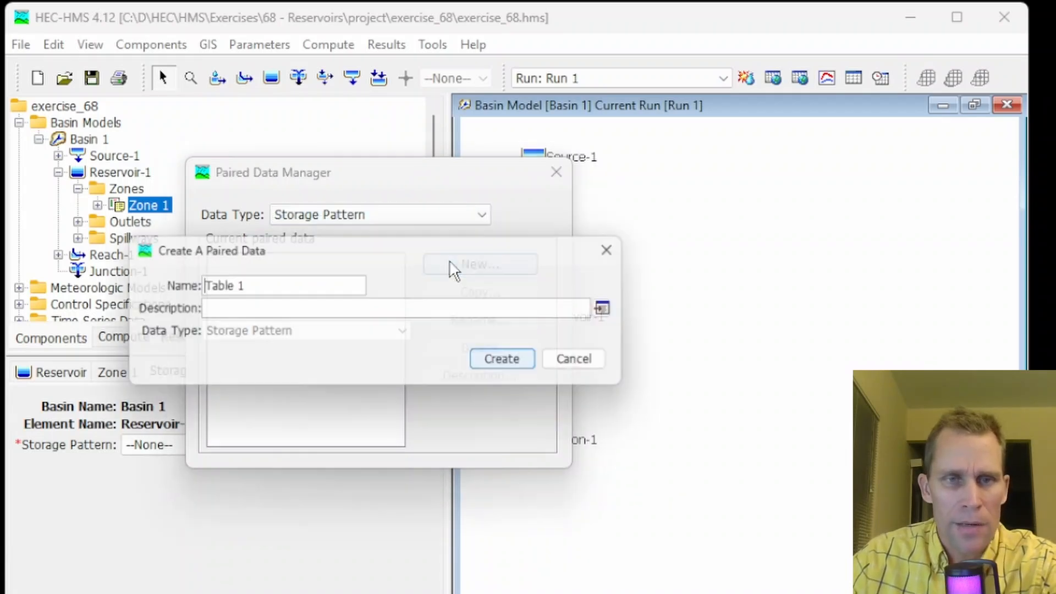
triple_click(317, 287)
text(r)
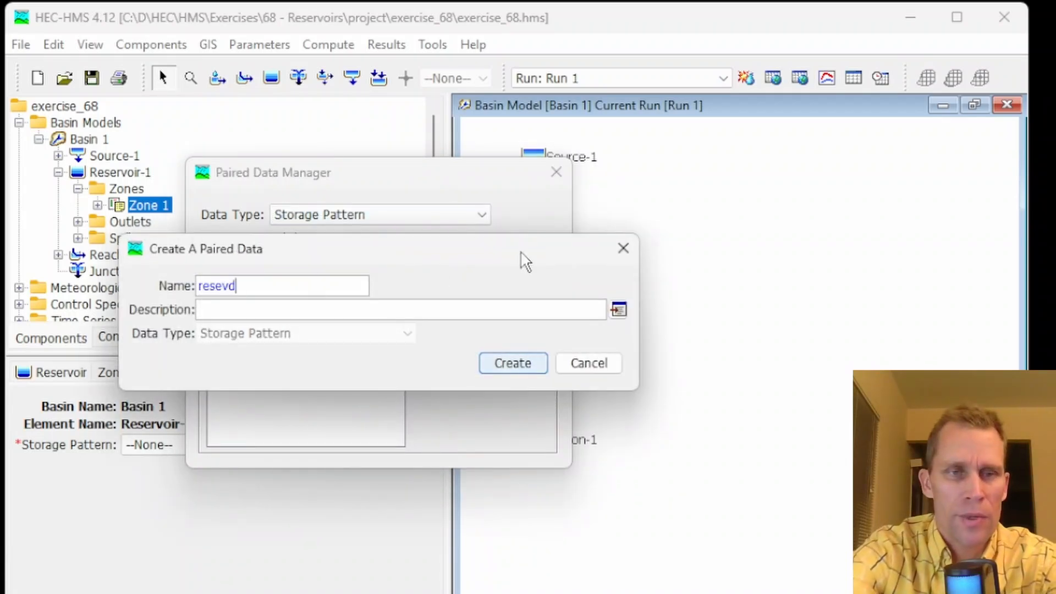
text(esevoir1_guide_vur)
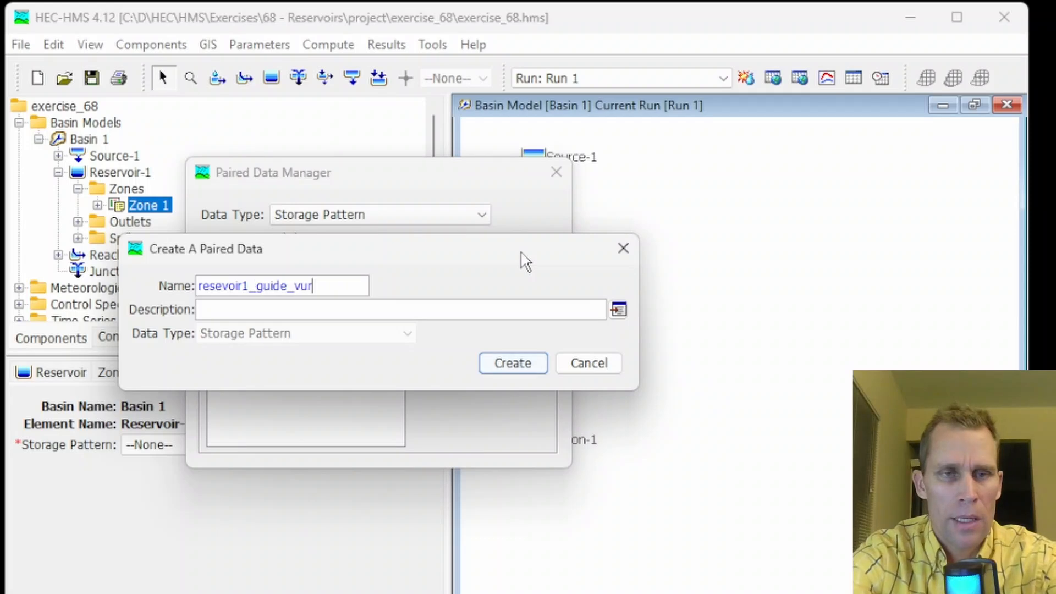
key(BackSpace)
key(BackSpace)
key(BackSpace)
text(curve)
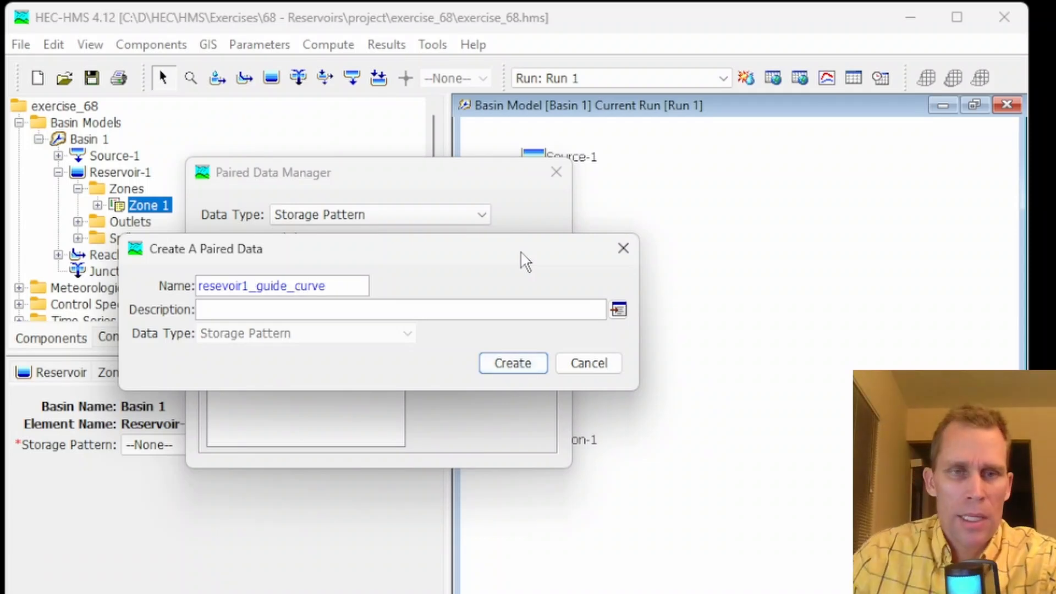
click(525, 363)
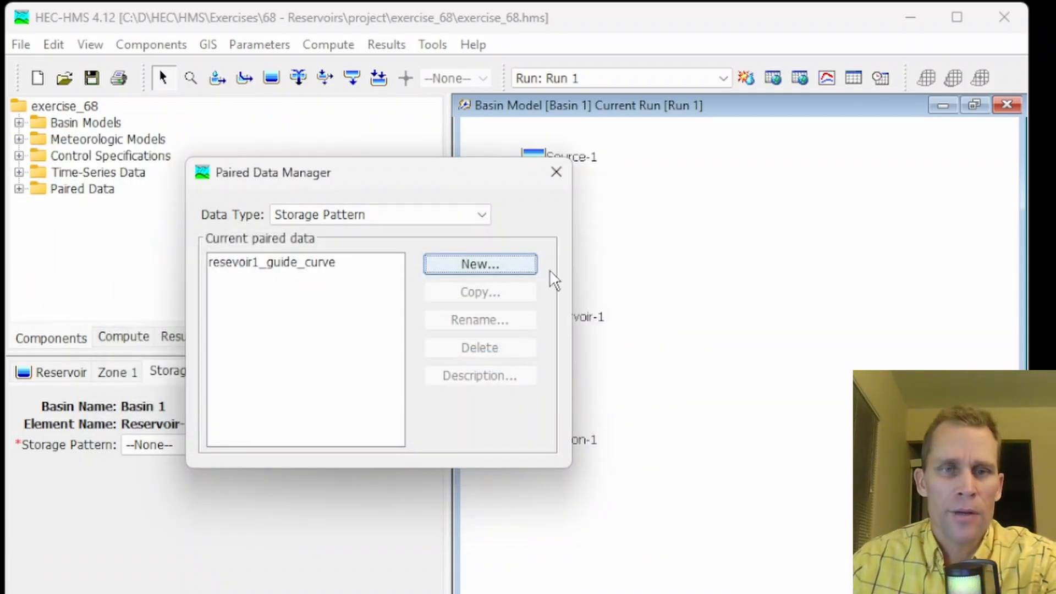
click(555, 173)
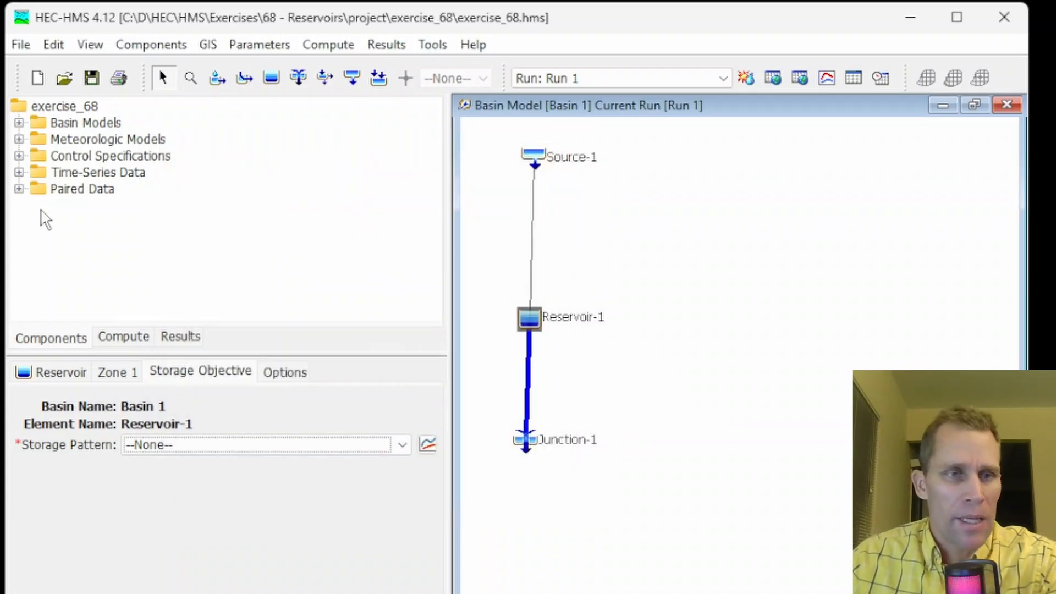
Open the resevoir1_guide_curve storage pattern table and inspect its date and storage entries
click(19, 190)
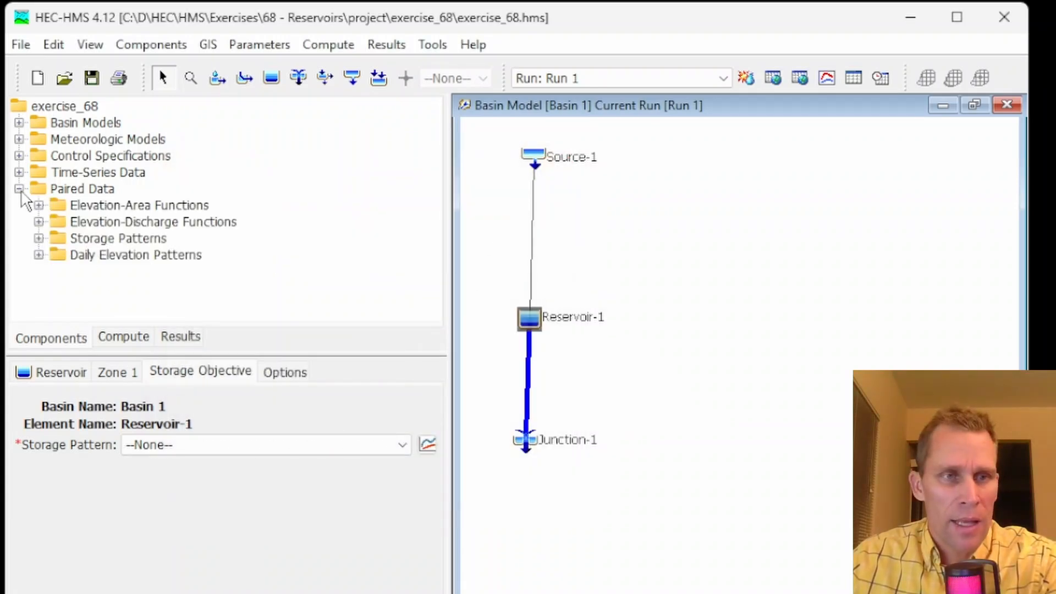
click(39, 238)
click(95, 256)
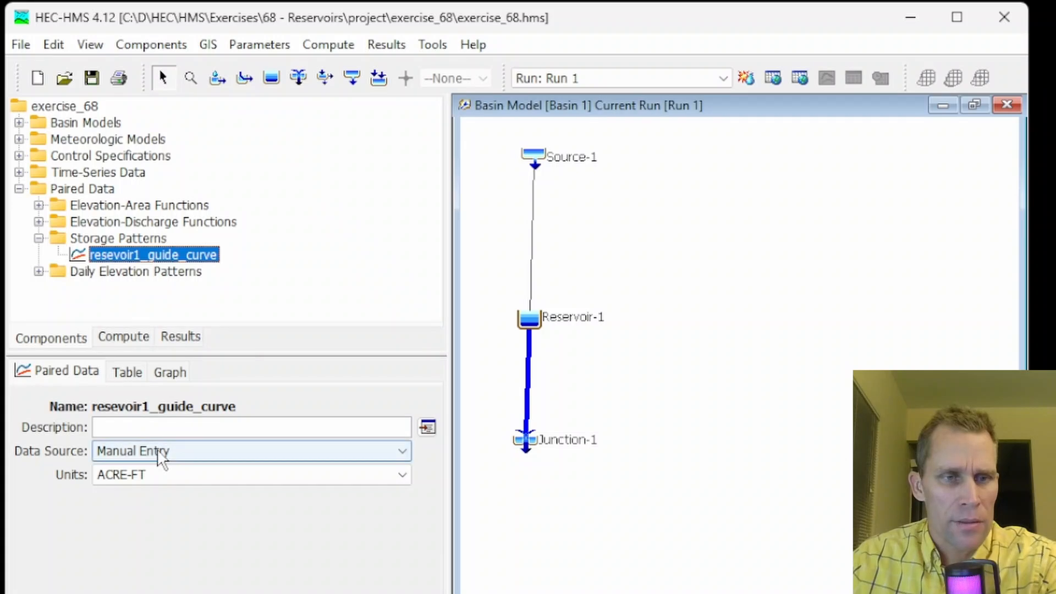
click(127, 373)
click(144, 423)
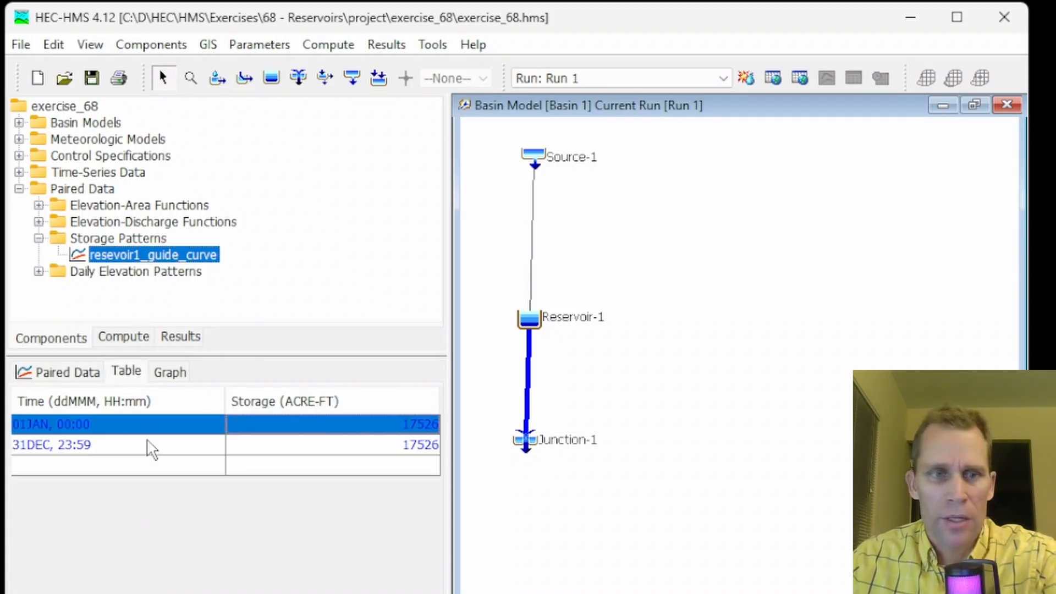
click(394, 432)
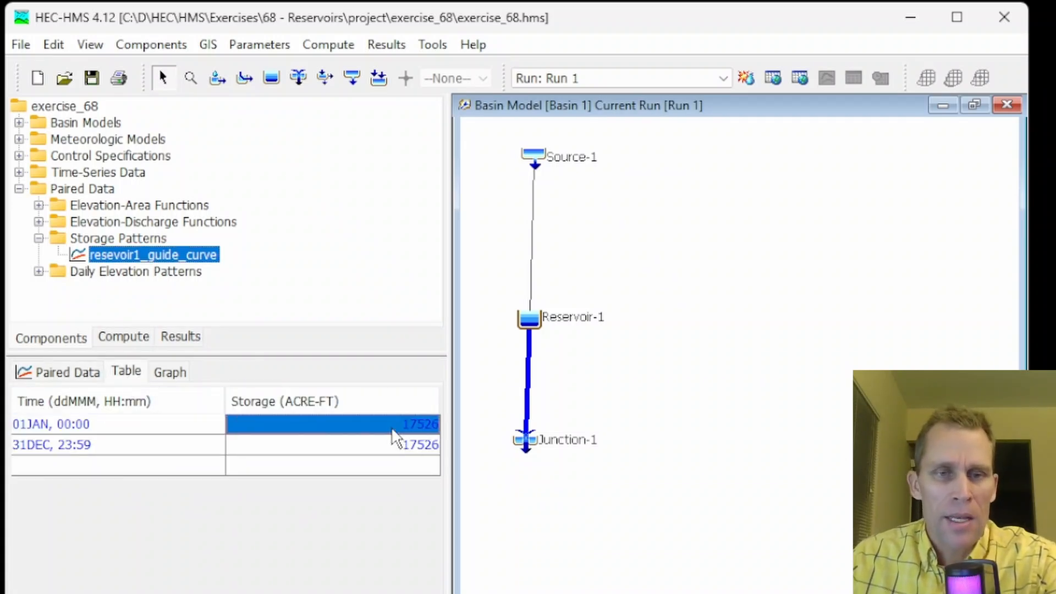
click(401, 445)
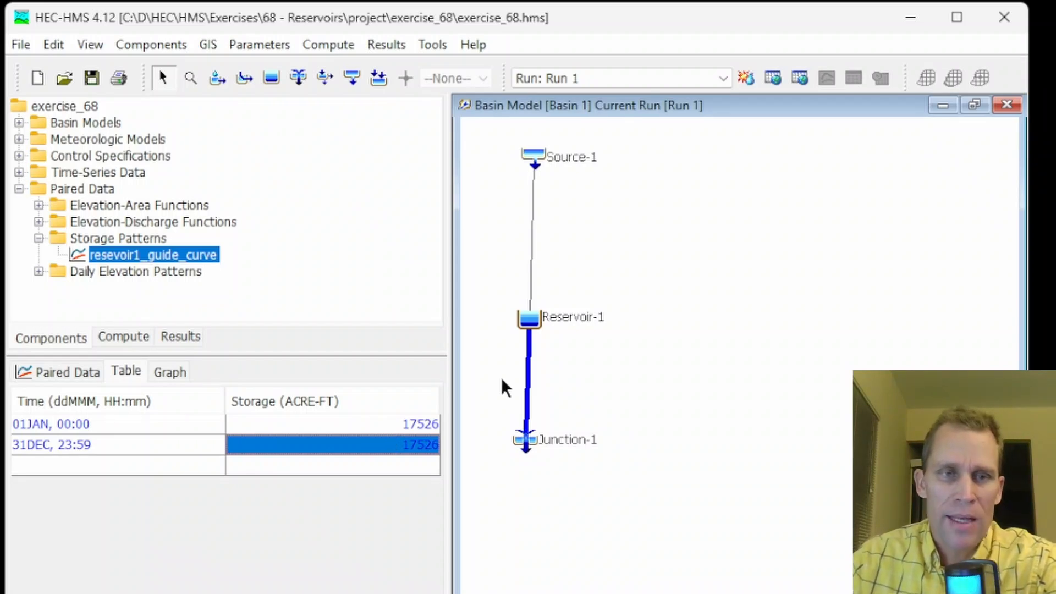
click(387, 426)
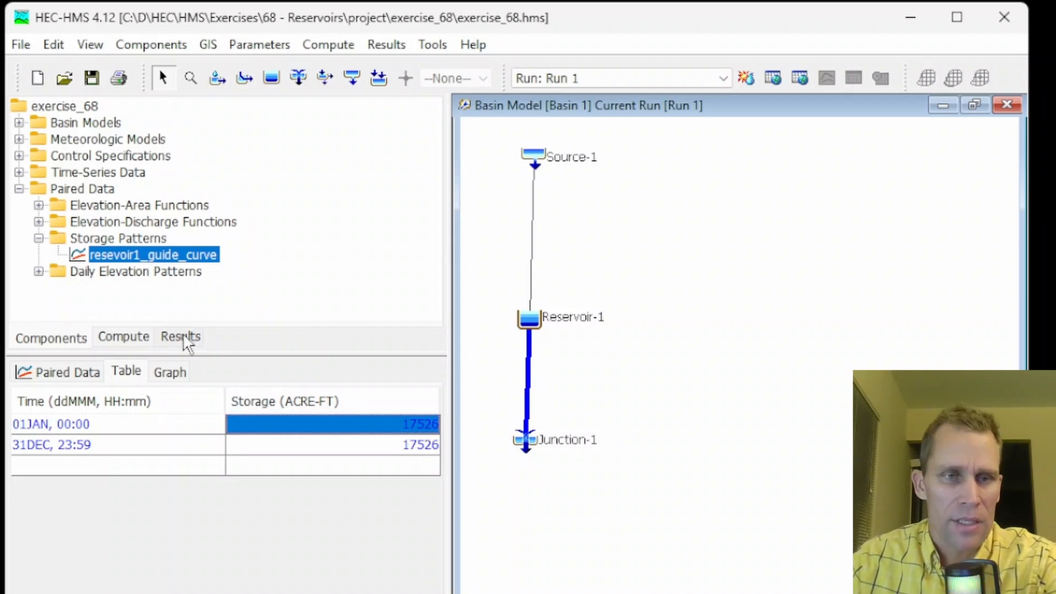
Open Run 1's results and expand Reservoir-1's result items
click(187, 347)
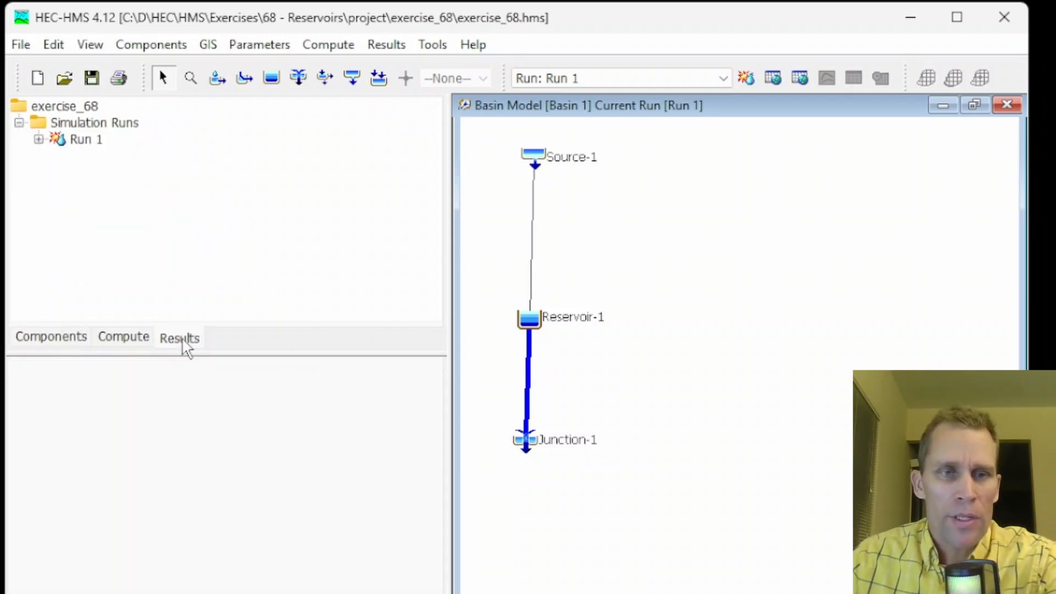
click(39, 140)
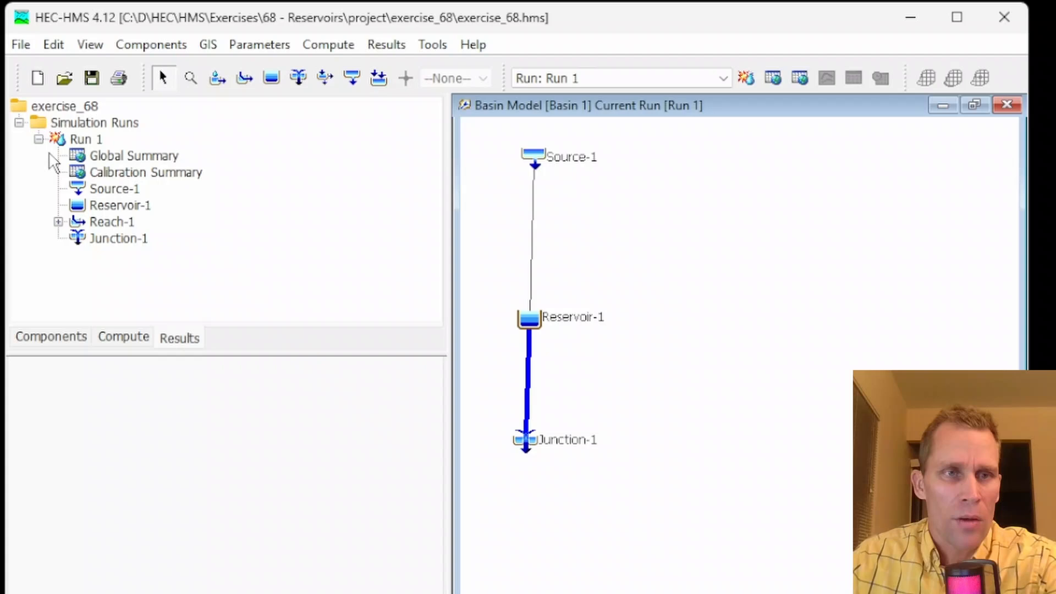
double_click(100, 206)
scroll(191, 295, down, 2)
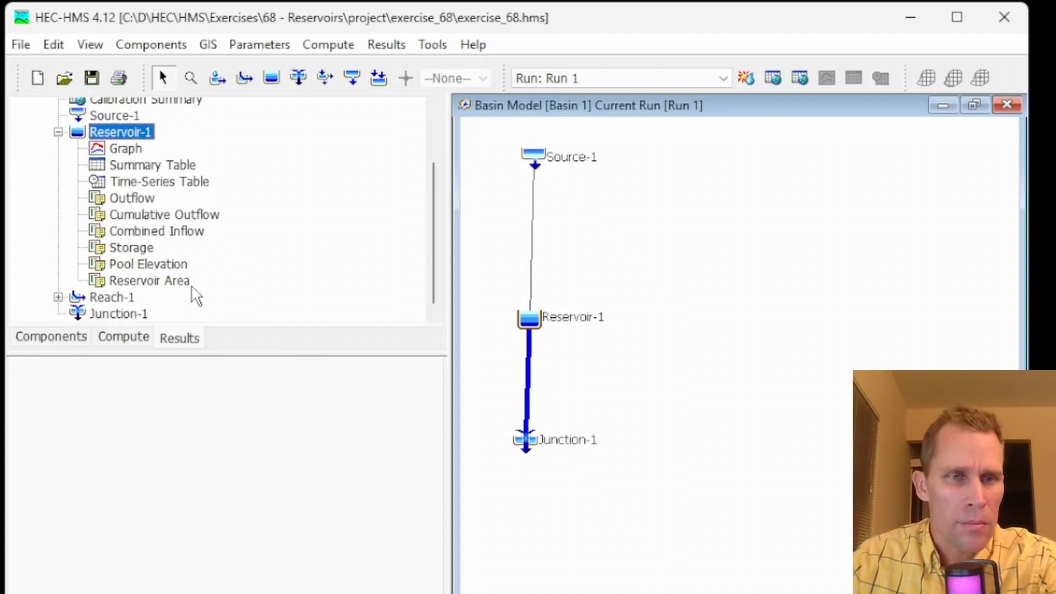
Graph Reservoir-1's Storage result and zoom into the start of the simulation period
click(146, 264)
click(137, 248)
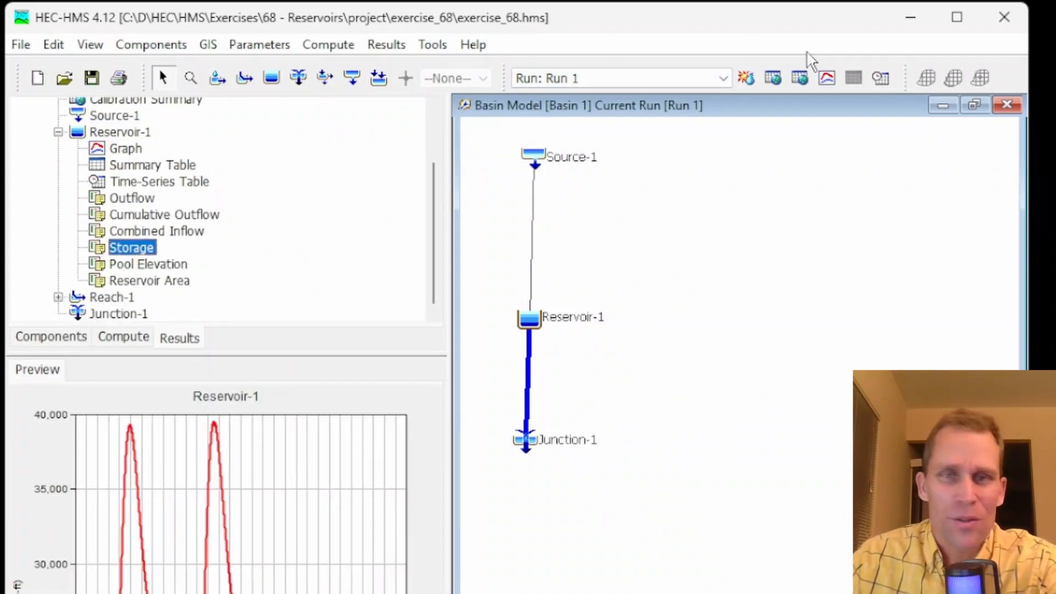
click(827, 77)
click(19, 97)
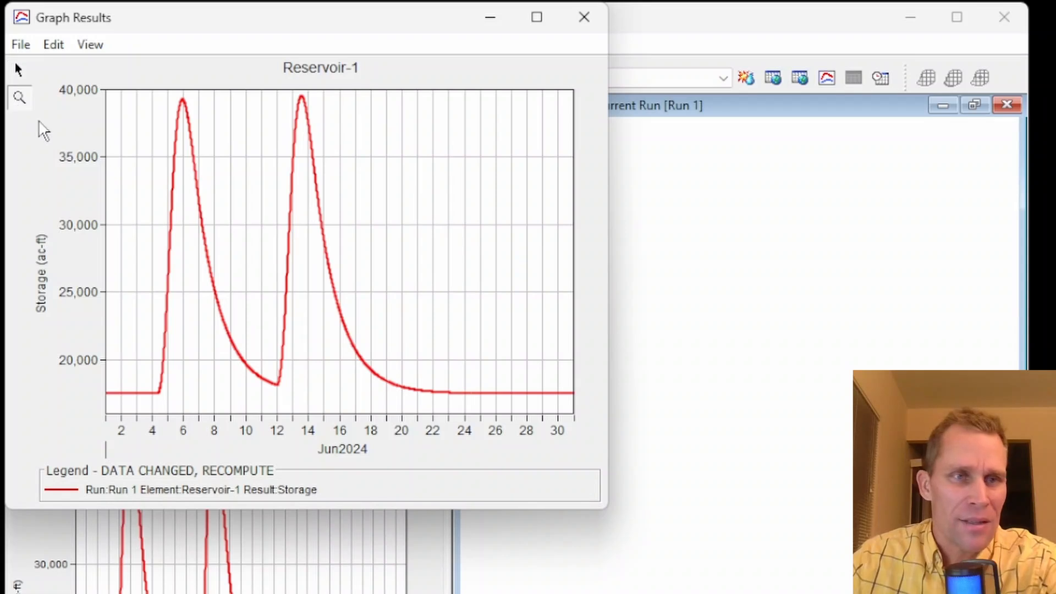
drag(187, 366, 92, 404)
drag(199, 330, 108, 379)
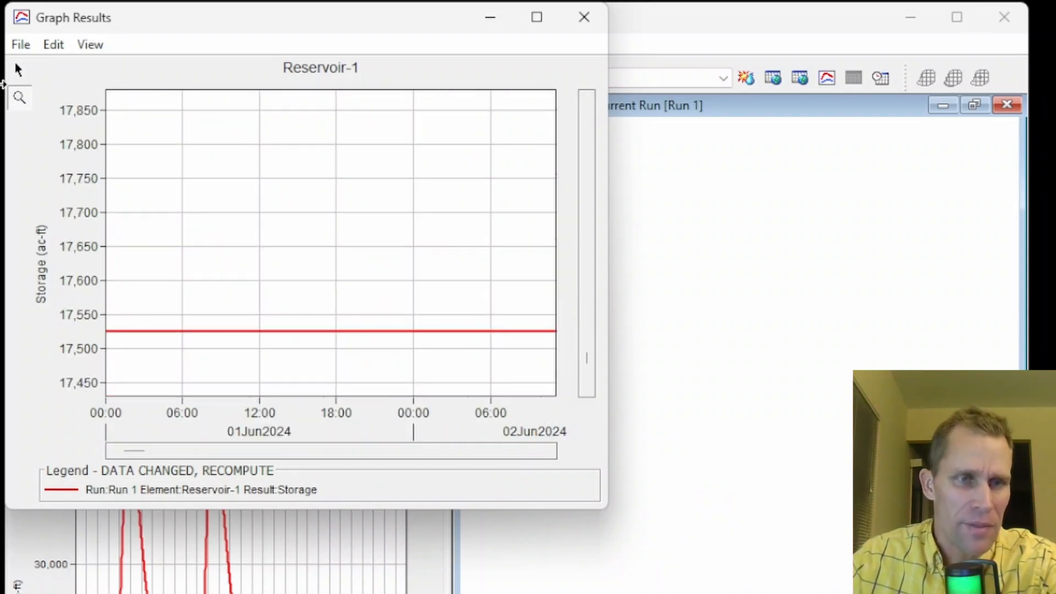
Tabulate the storage result from the graph window, then close the table and graph windows
click(21, 44)
click(41, 73)
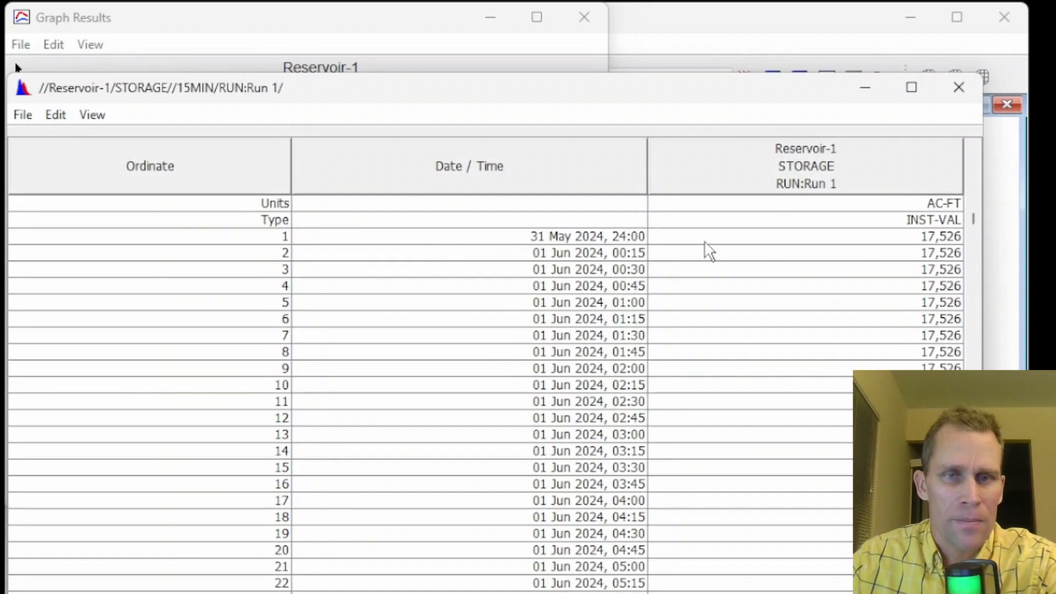
click(959, 87)
click(585, 17)
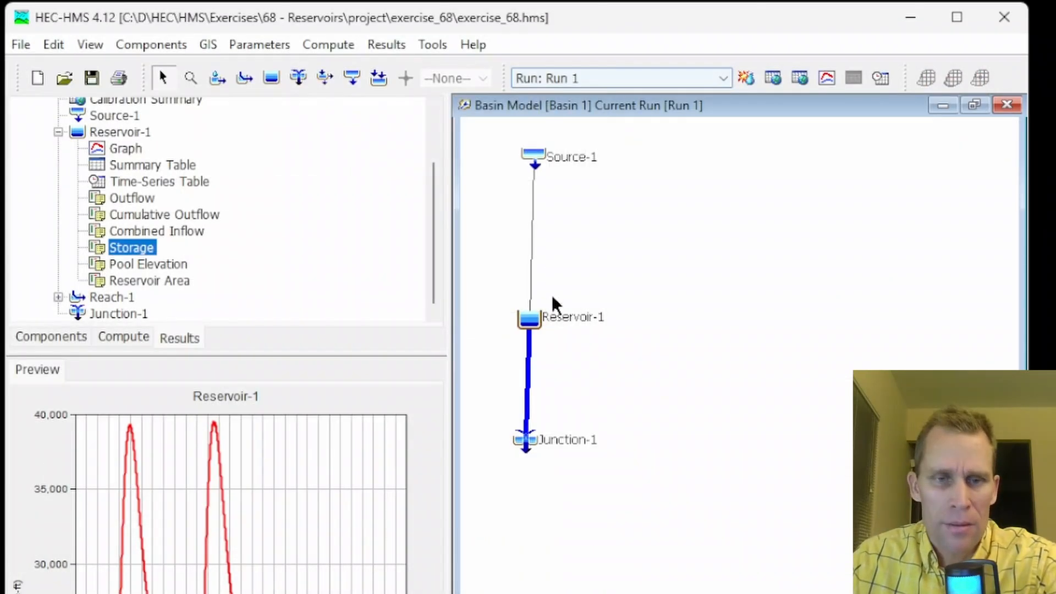
Open the resevoir1_guide_curve storage pattern and inspect its table and graph
click(530, 317)
double_click(110, 318)
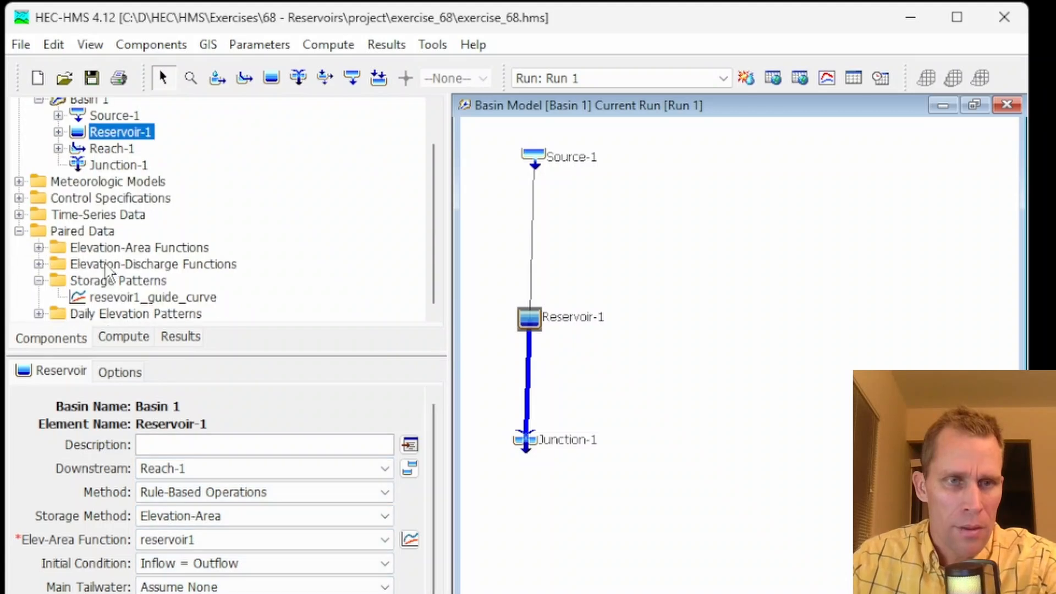
click(118, 299)
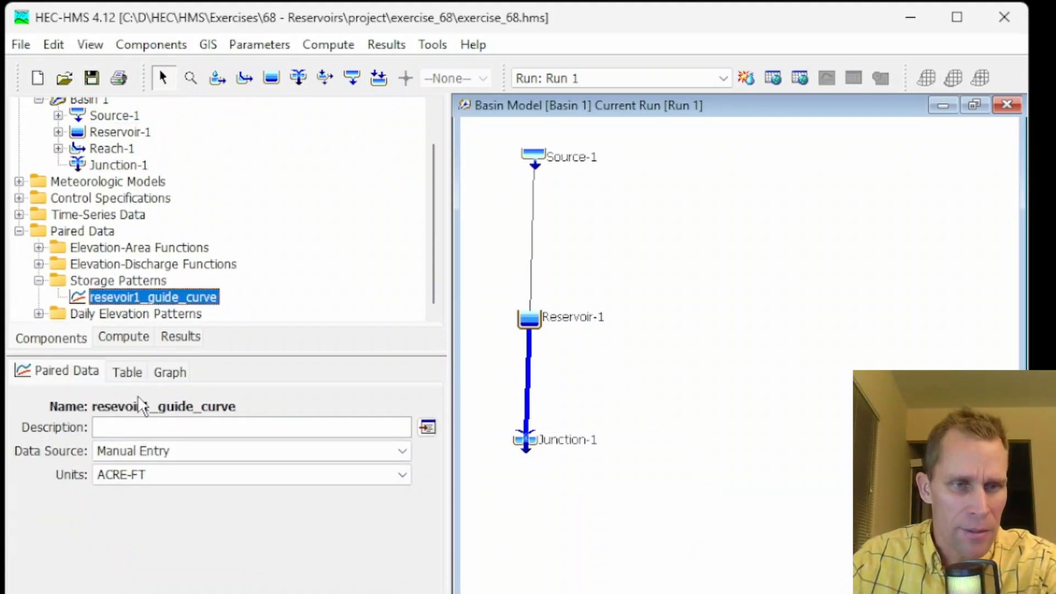
click(133, 369)
click(398, 429)
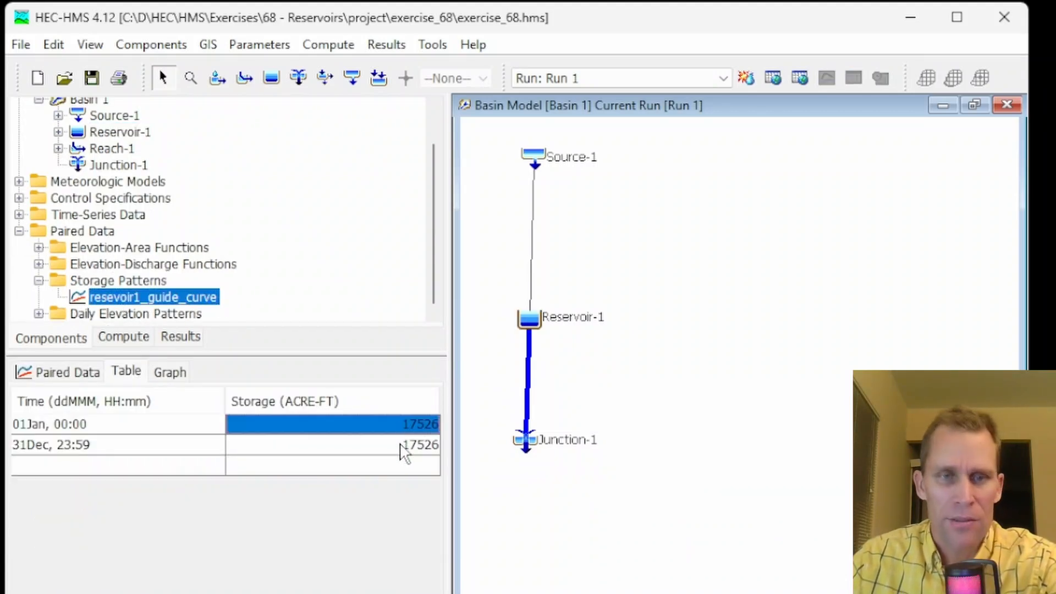
click(403, 446)
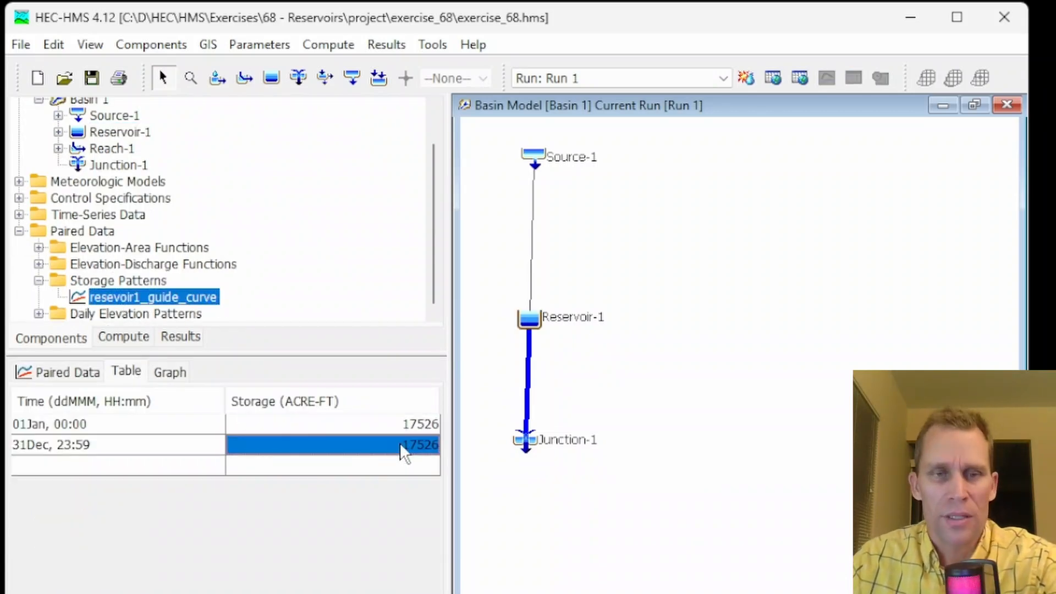
click(181, 337)
click(51, 338)
click(170, 373)
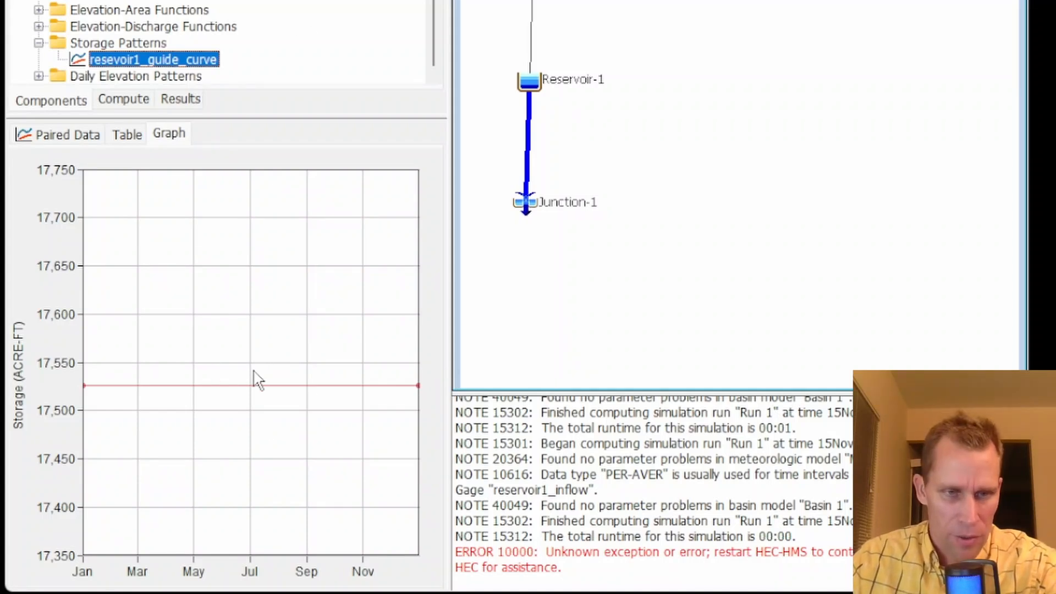
Set Reservoir-1's Zone 1 storage objective to the resevoir1_guide_curve storage pattern
click(529, 83)
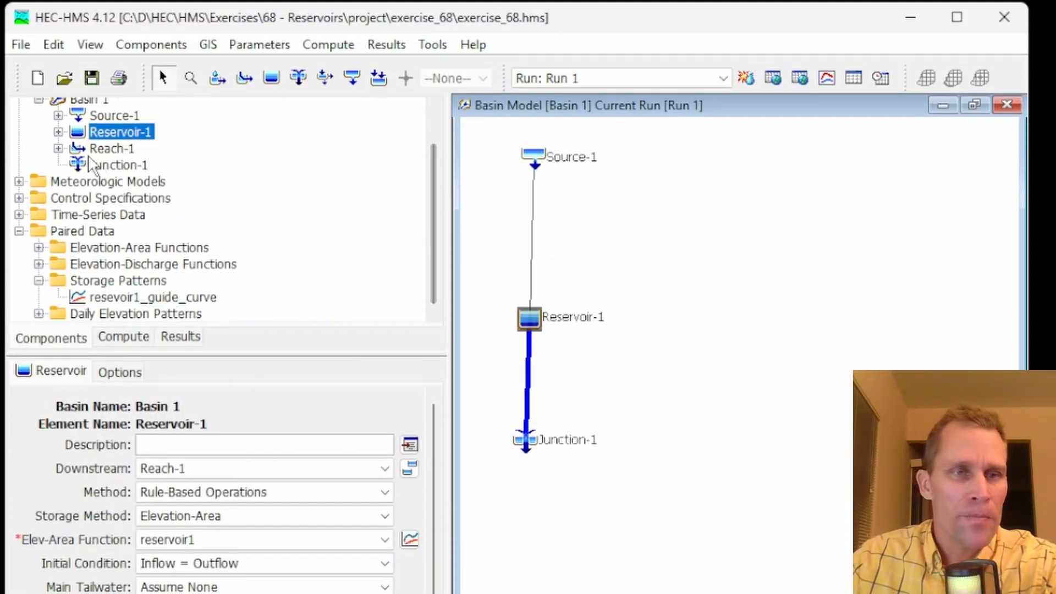
scroll(92, 165, up, 1)
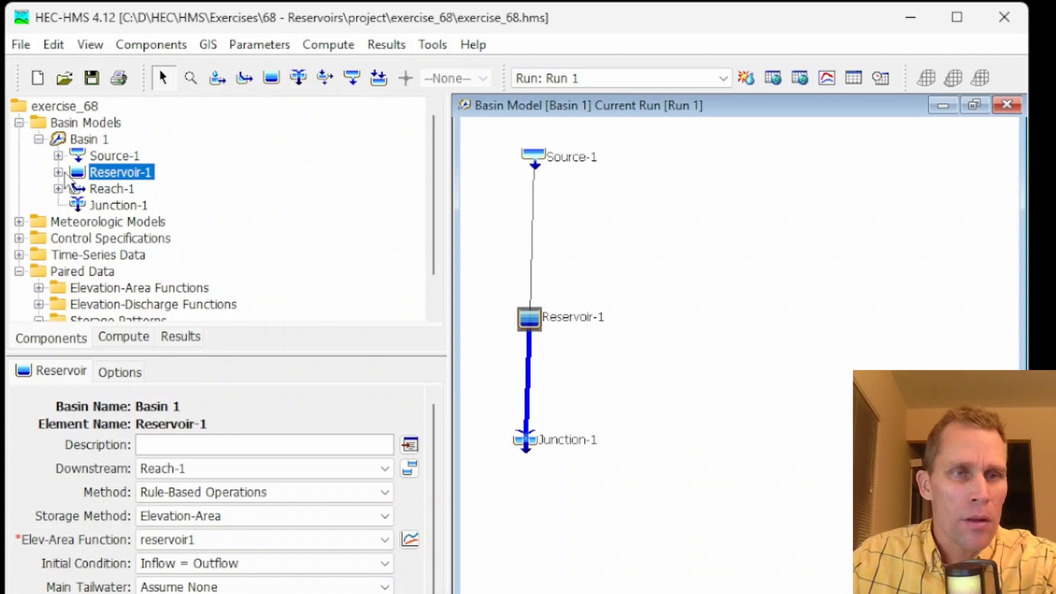
click(58, 173)
click(78, 189)
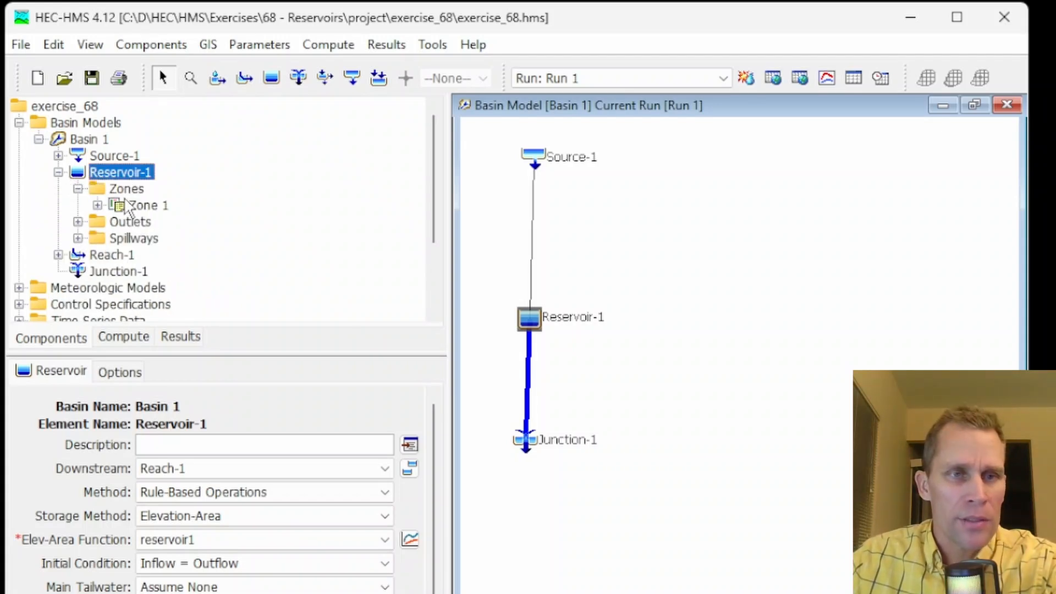
click(144, 207)
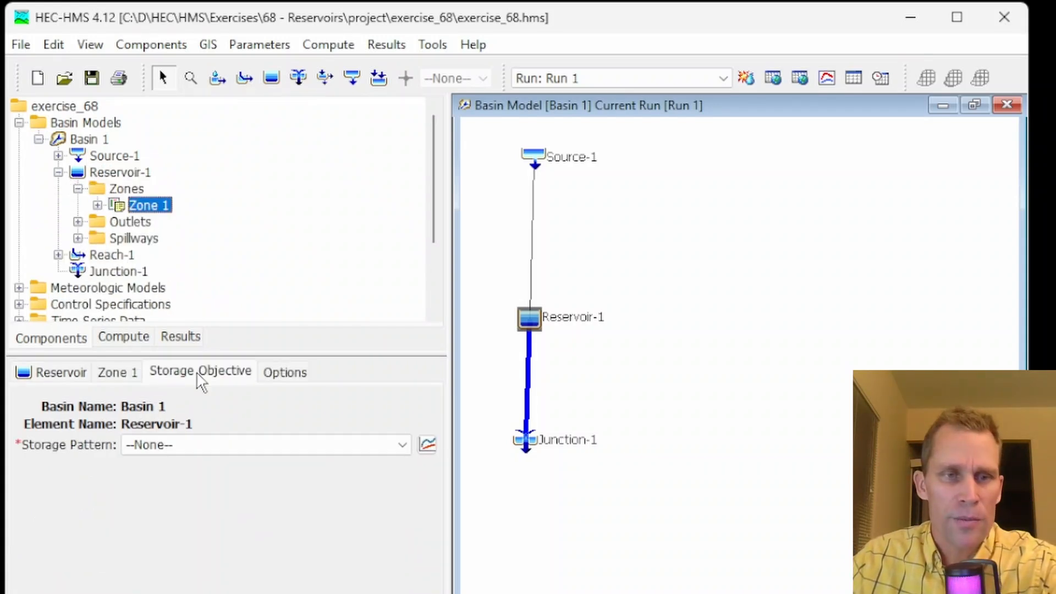
click(200, 446)
click(204, 482)
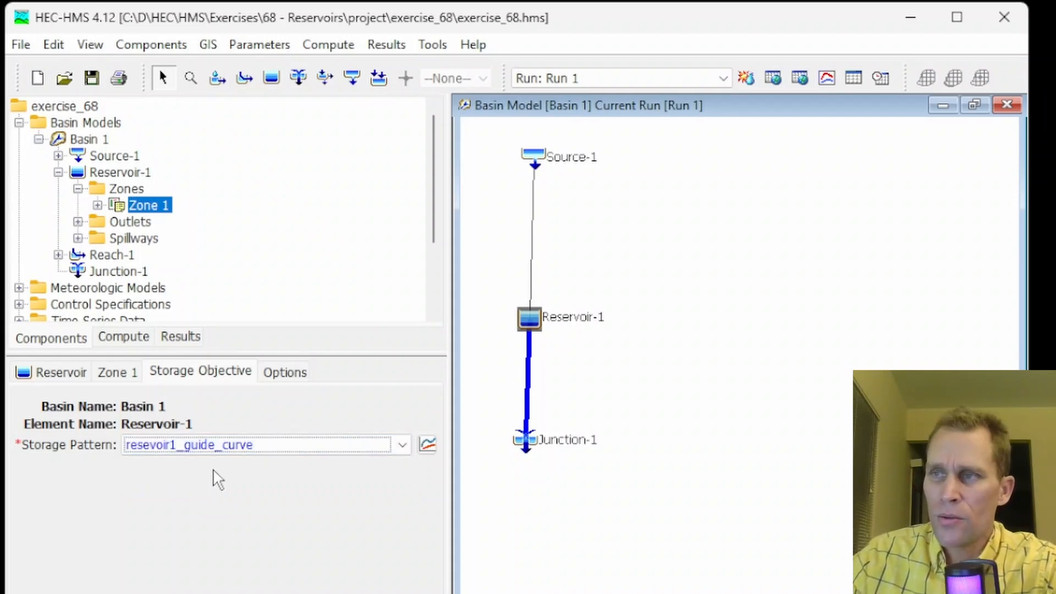
Change the method of Reservoir-1's Outlet 1 to General Outlet
click(78, 222)
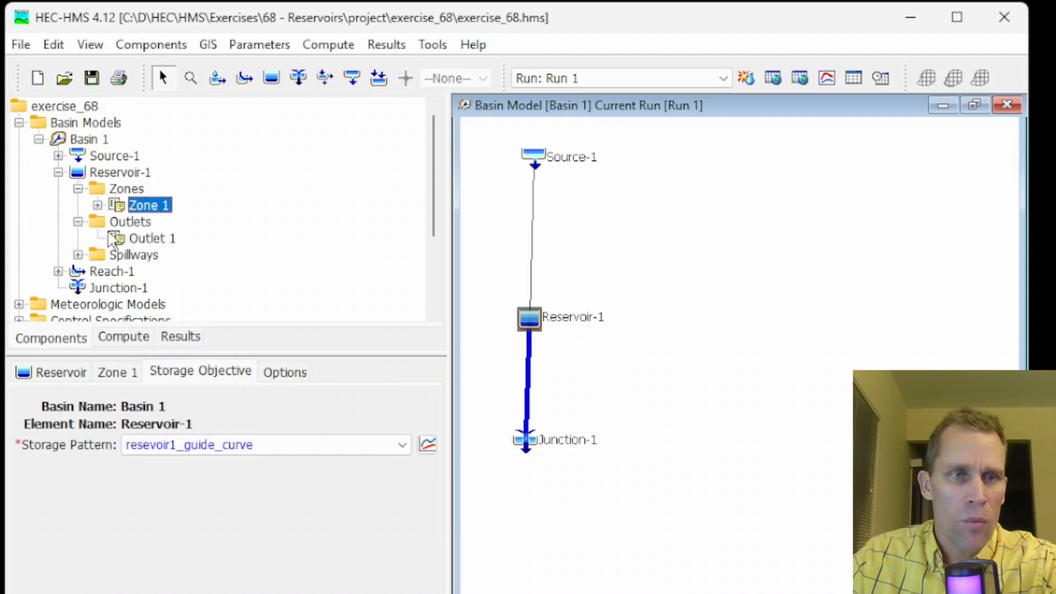
click(149, 239)
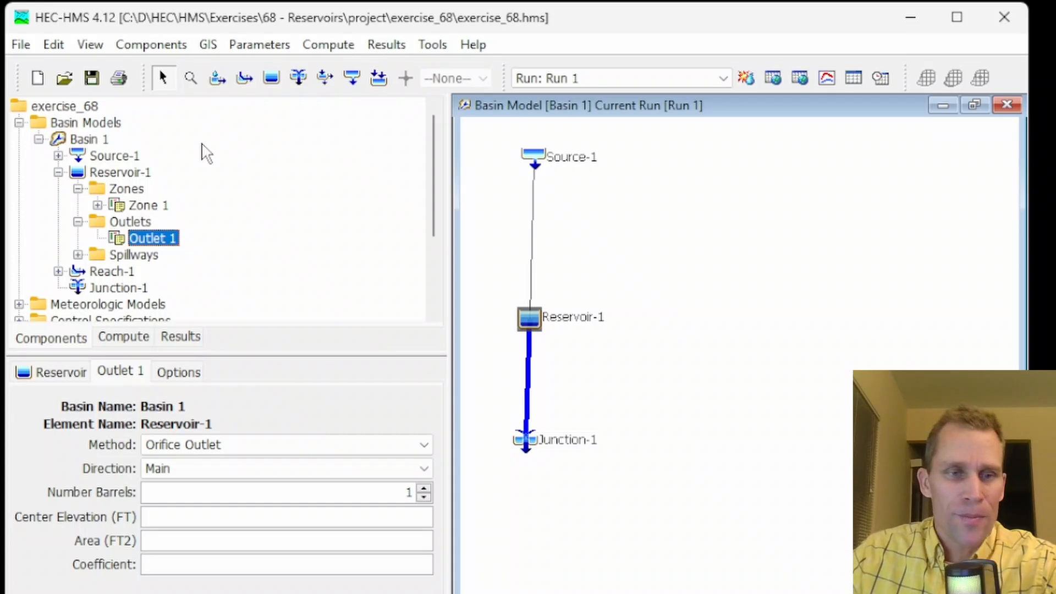
click(221, 444)
click(218, 493)
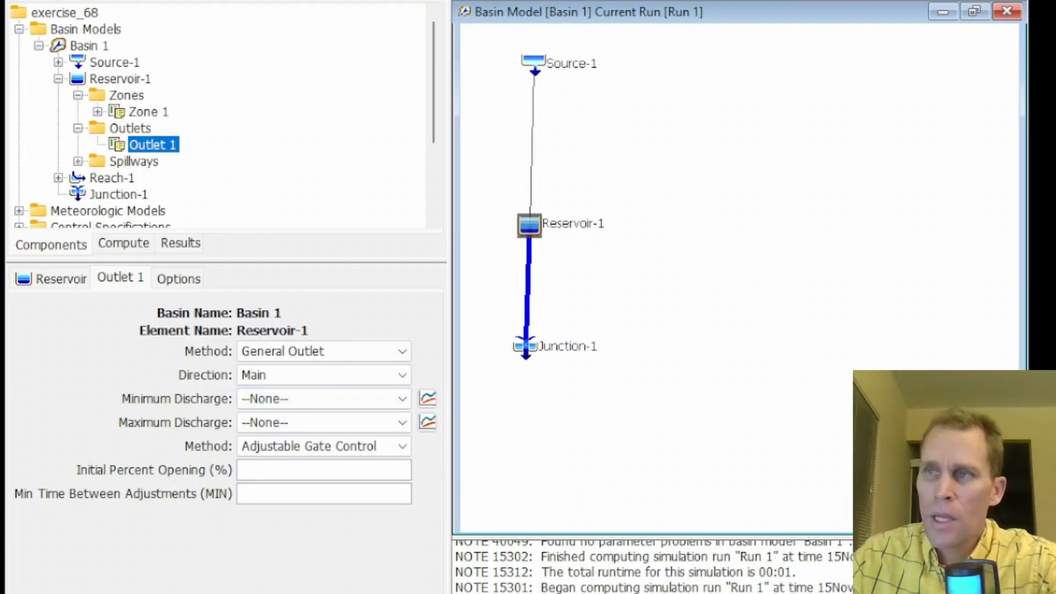
Create an elevation-discharge function named reservoir1_outlet1_min in the Paired Data Manager
click(151, 45)
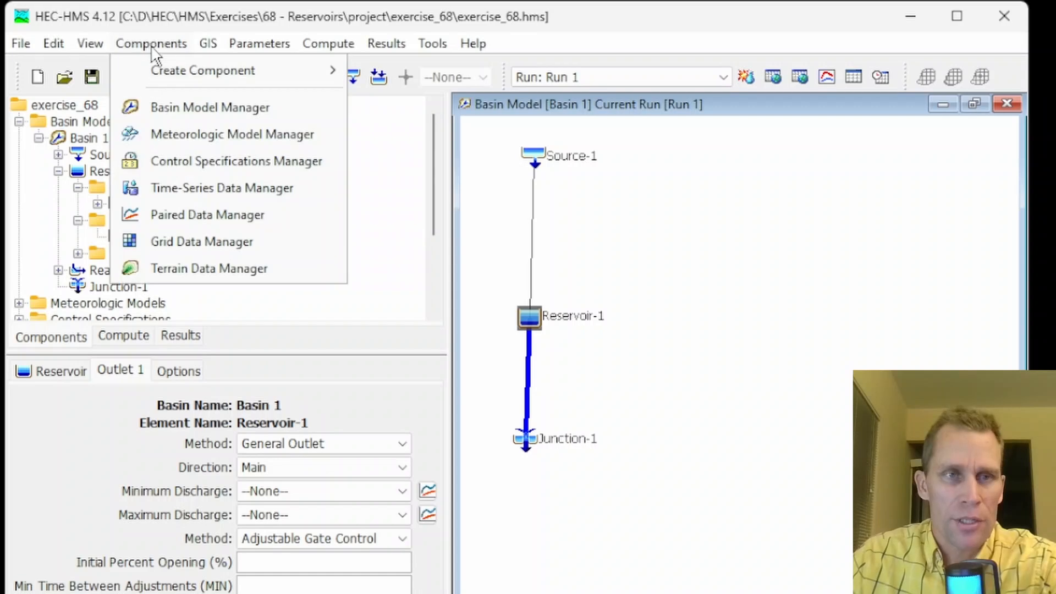
click(188, 216)
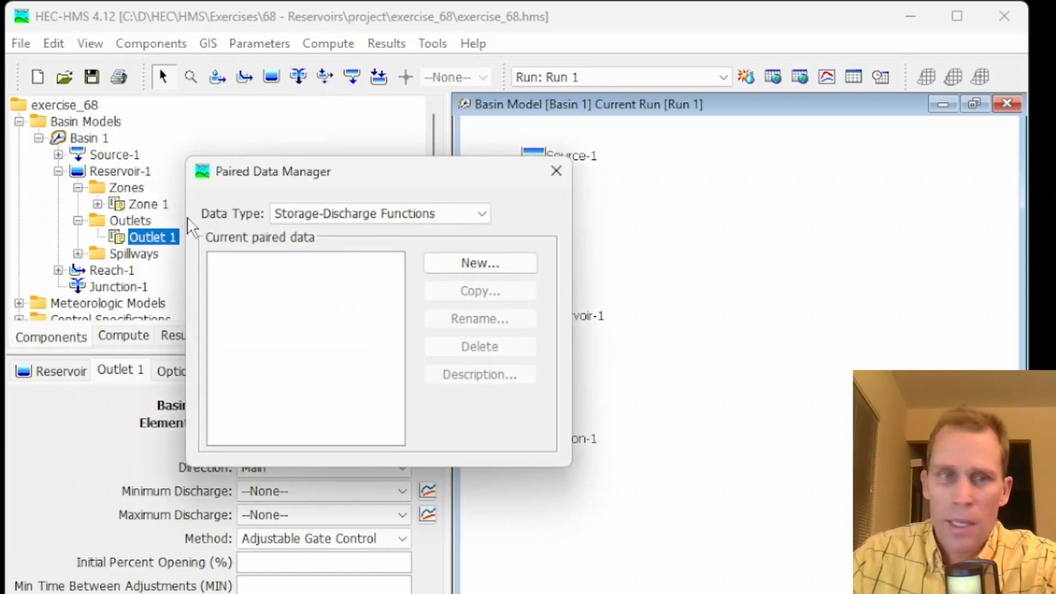
click(386, 216)
click(362, 277)
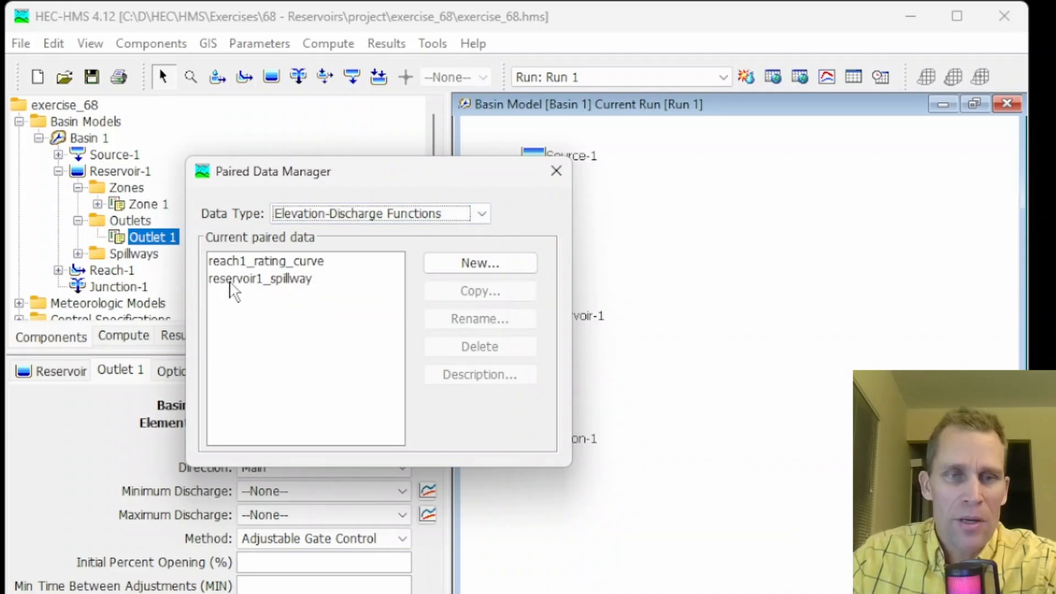
click(432, 268)
key(ctrl+a)
text(reservoir1_outlet1)
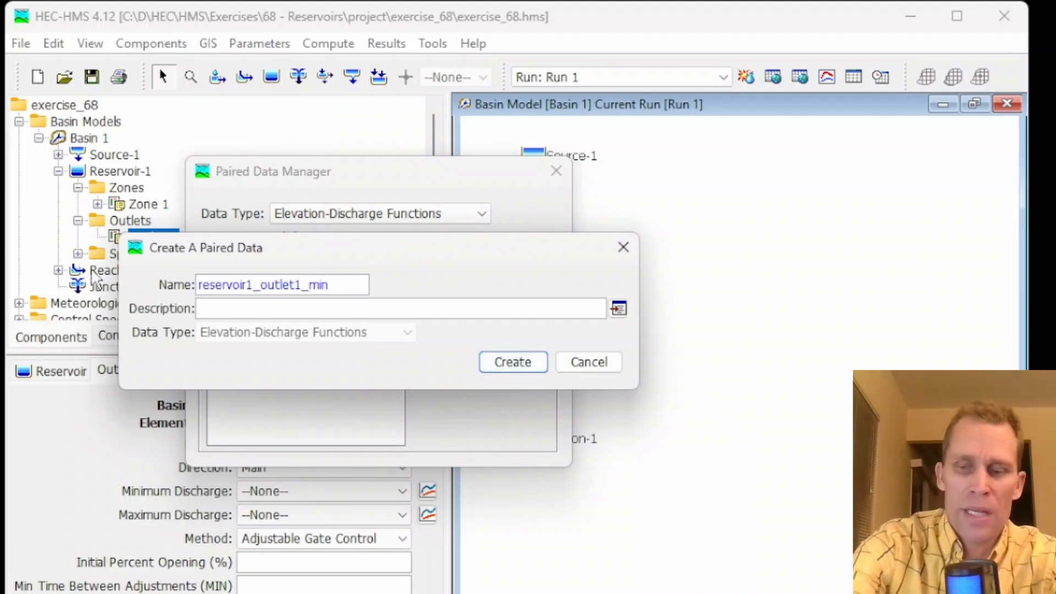
key(ctrl+a)
key(ctrl+c)
click(511, 362)
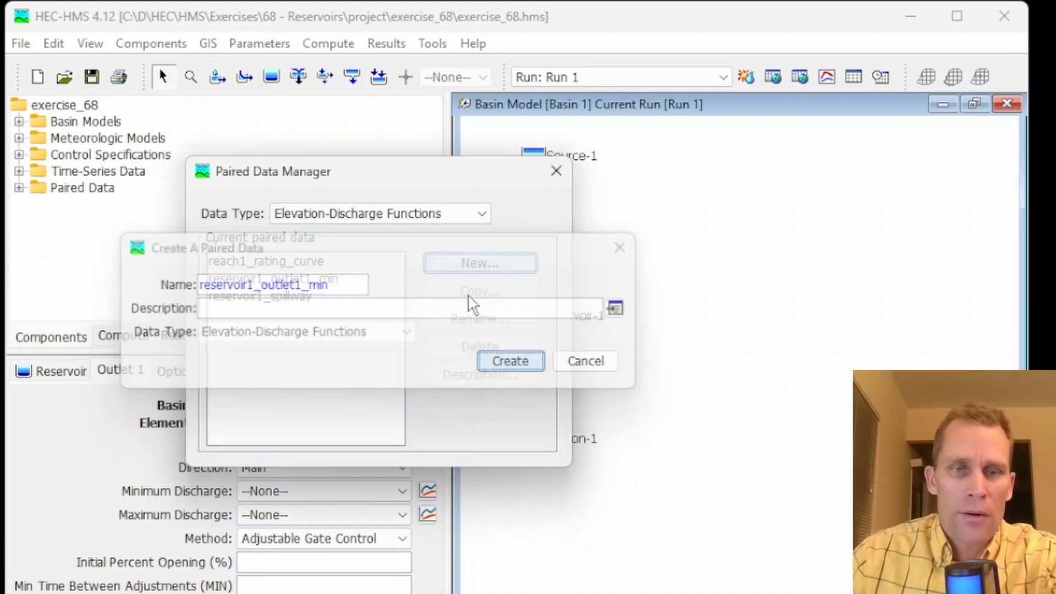
Create another elevation-discharge function named reservoir1_outlet1_max and close the Paired Data Manager
click(465, 264)
key(ctrl+a)
key(ctrl+v)
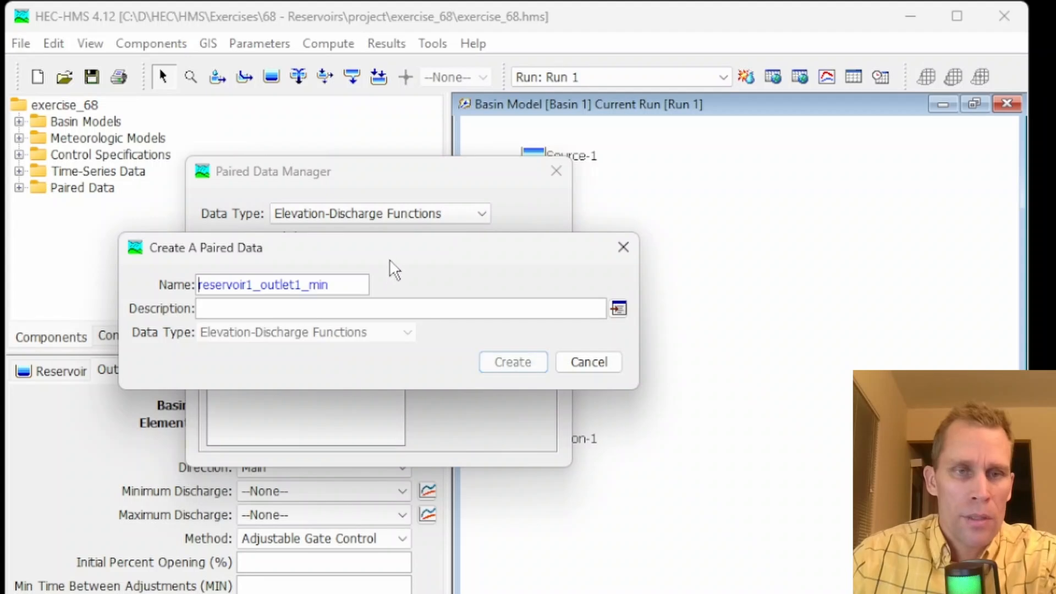
key(BackSpace)
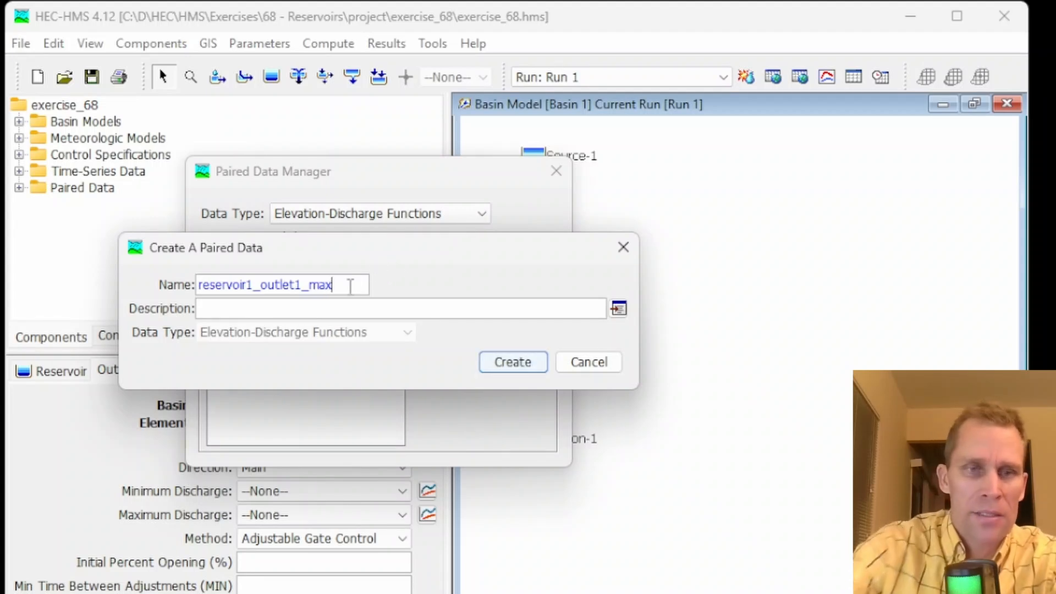
click(507, 360)
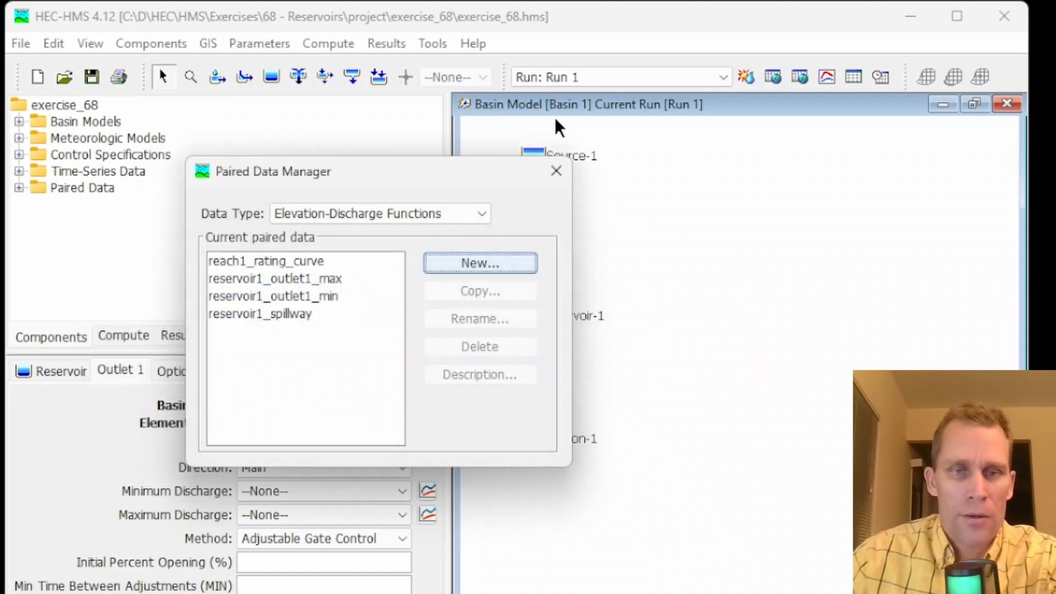
click(557, 172)
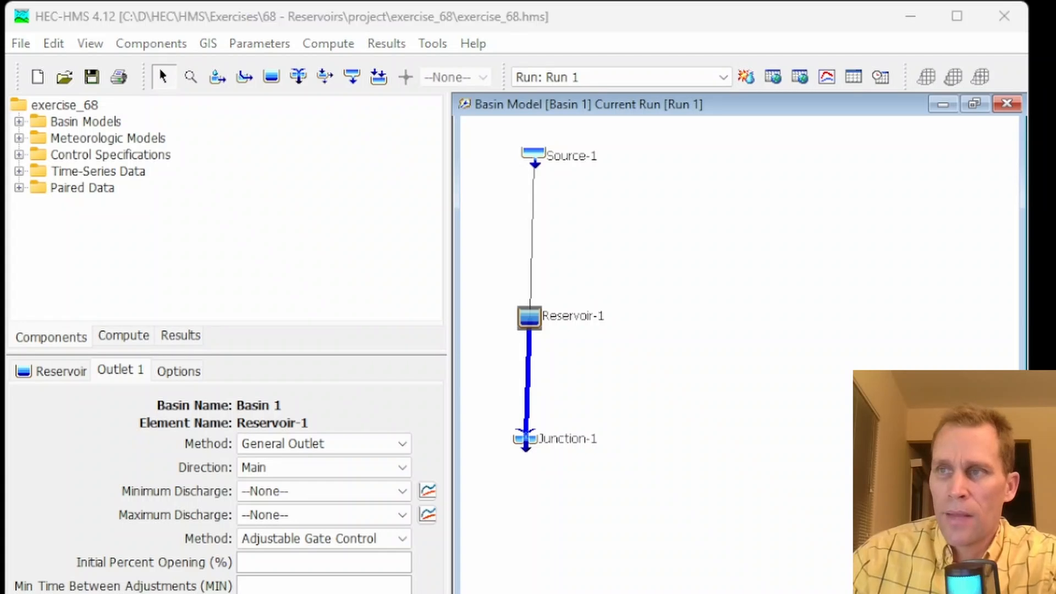
Open the reservoir1_outlet1_min and reservoir1_outlet1_max functions and inspect their tables and graphs
click(18, 187)
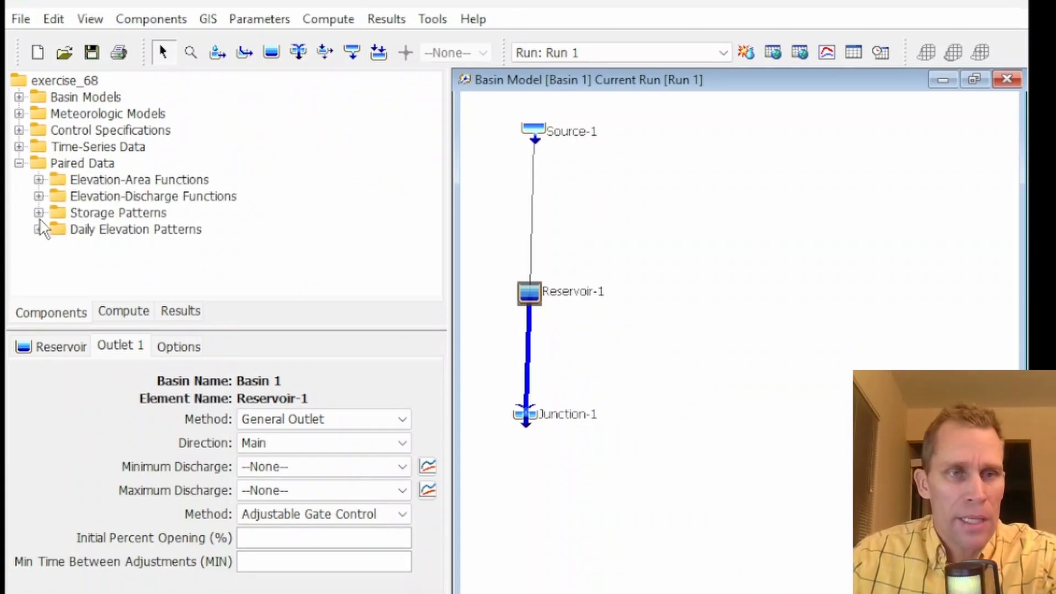
click(38, 128)
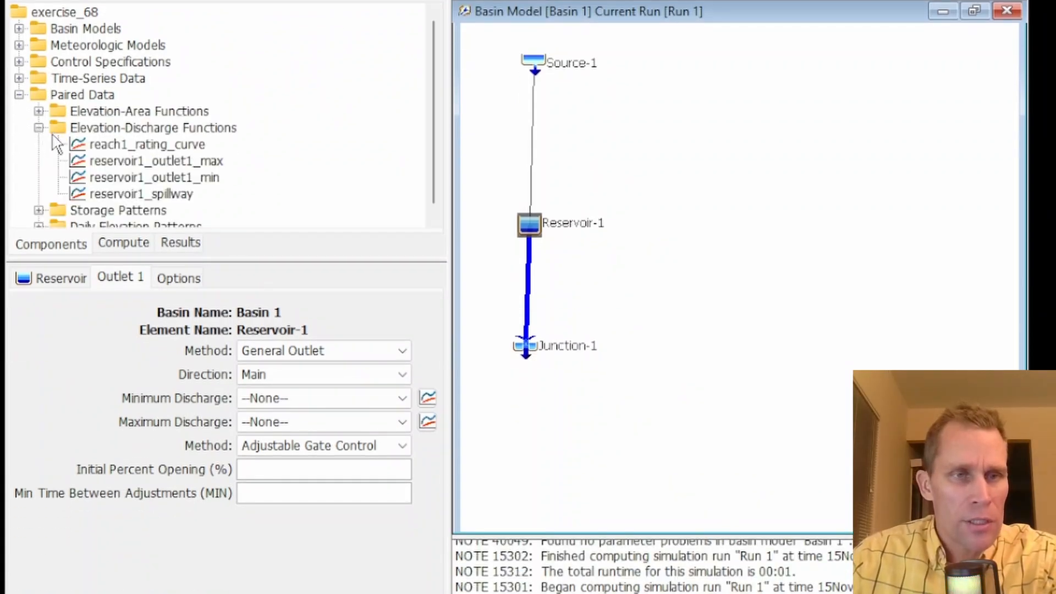
click(116, 177)
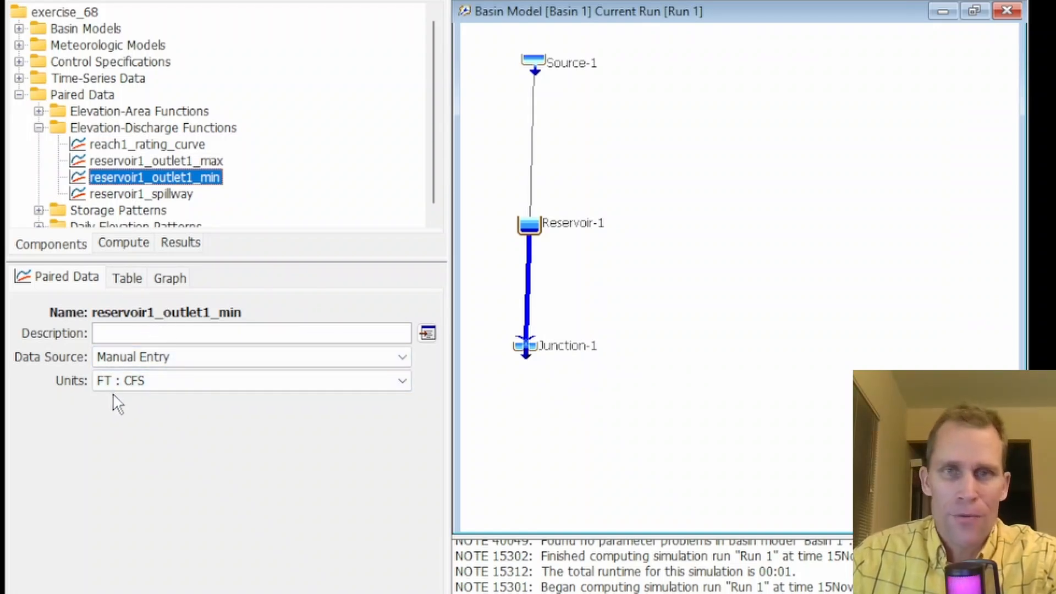
click(128, 278)
click(131, 328)
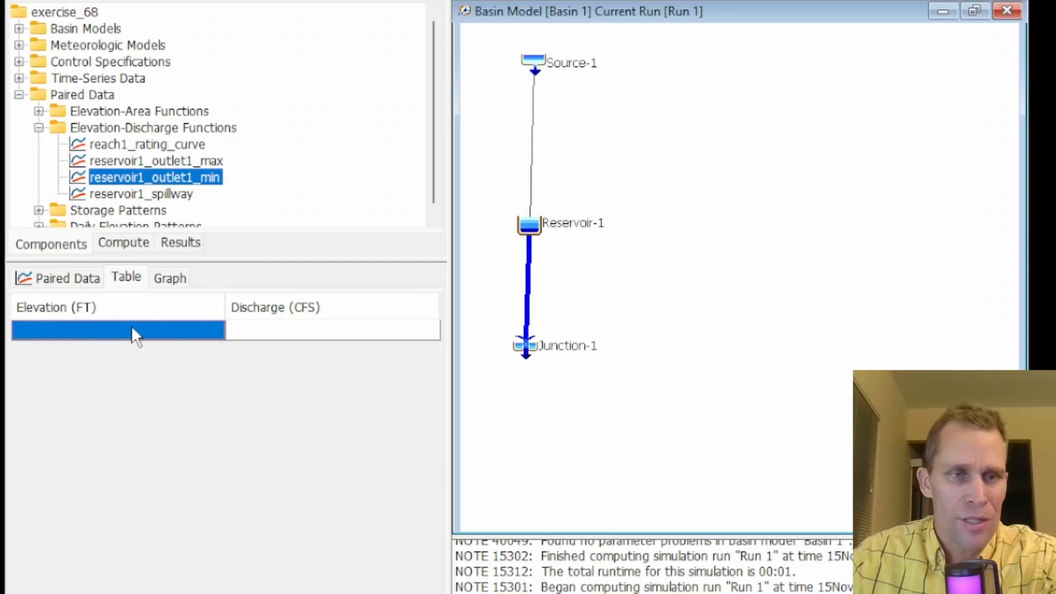
click(170, 245)
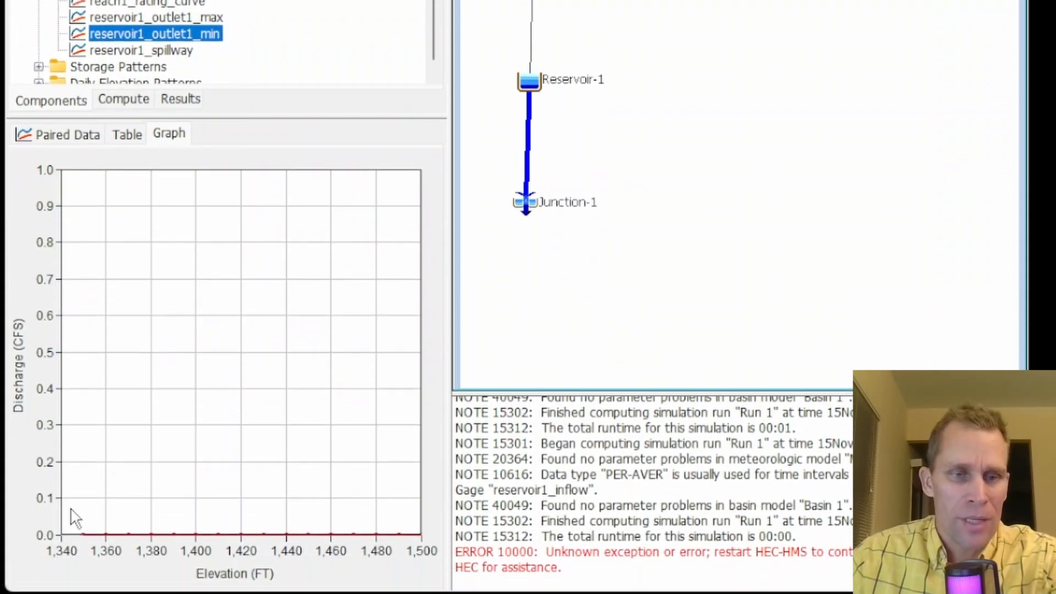
click(160, 21)
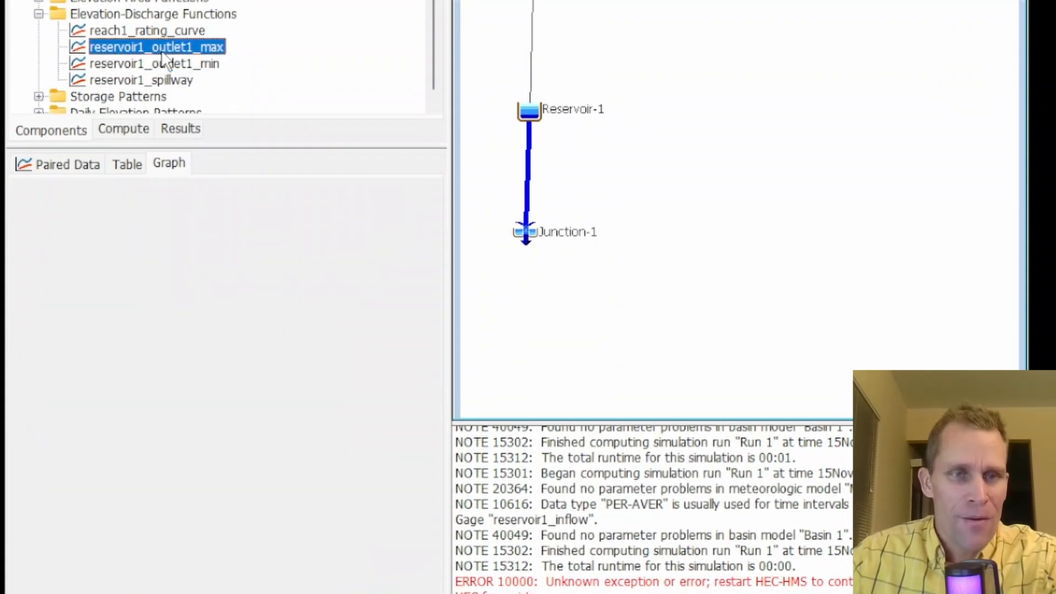
click(84, 137)
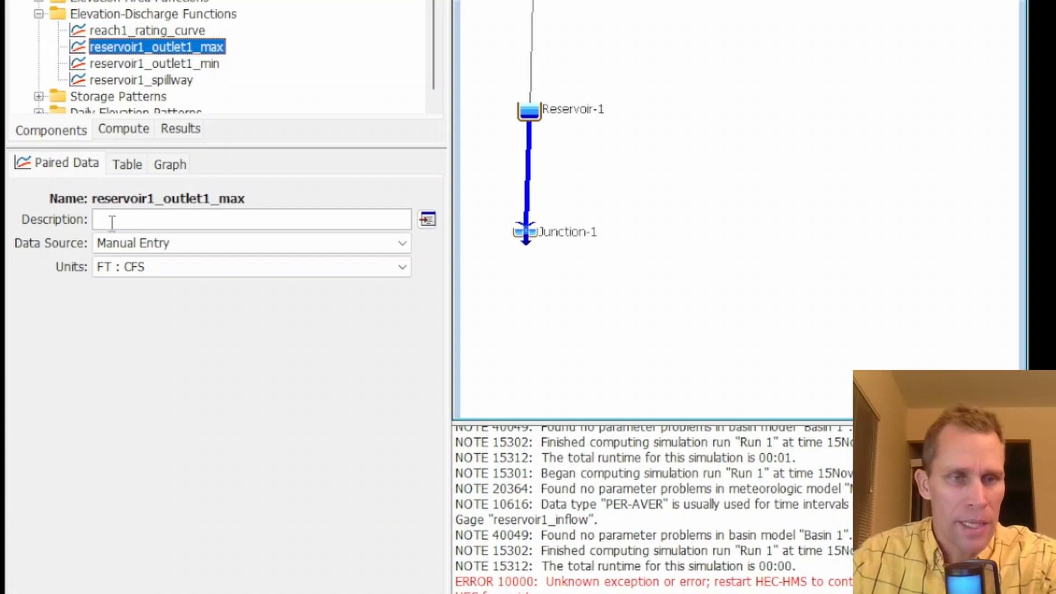
click(127, 165)
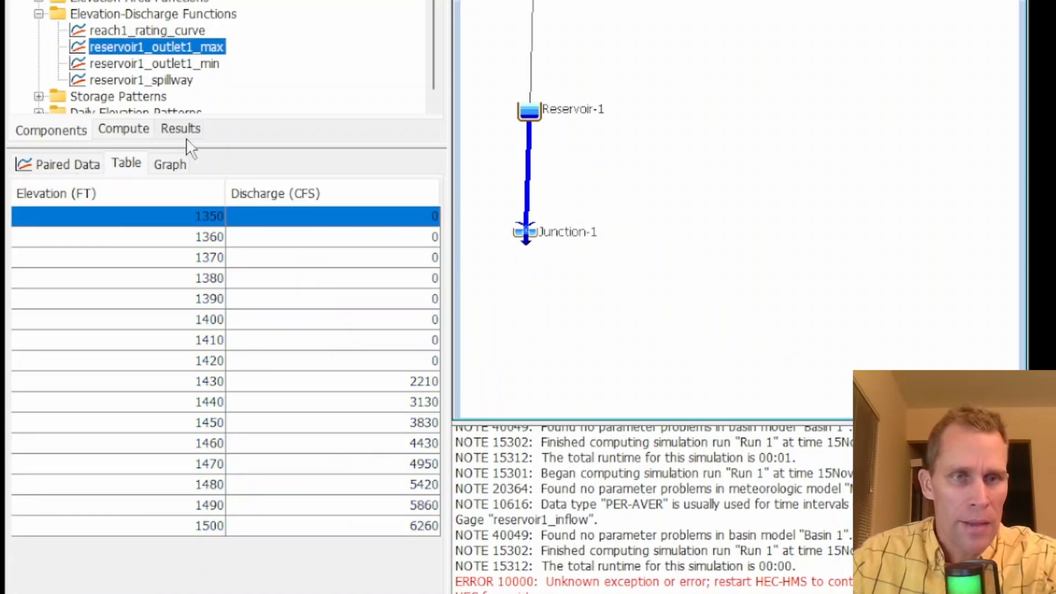
Assign reservoir1_outlet1_min and reservoir1_outlet1_max as the minimum and maximum discharge functions of Reservoir-1's Outlet 1
click(170, 164)
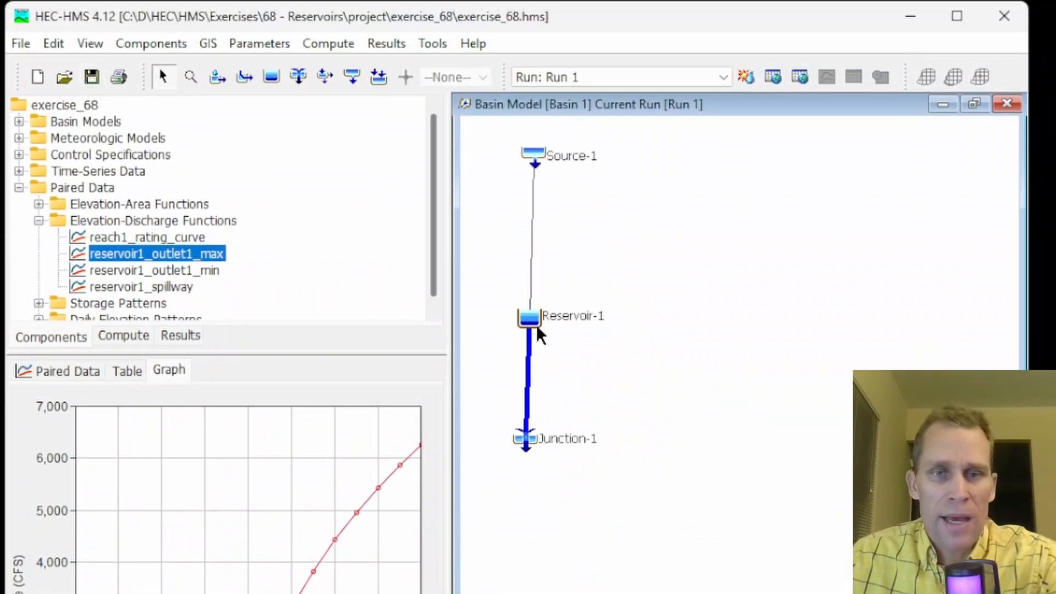
click(530, 322)
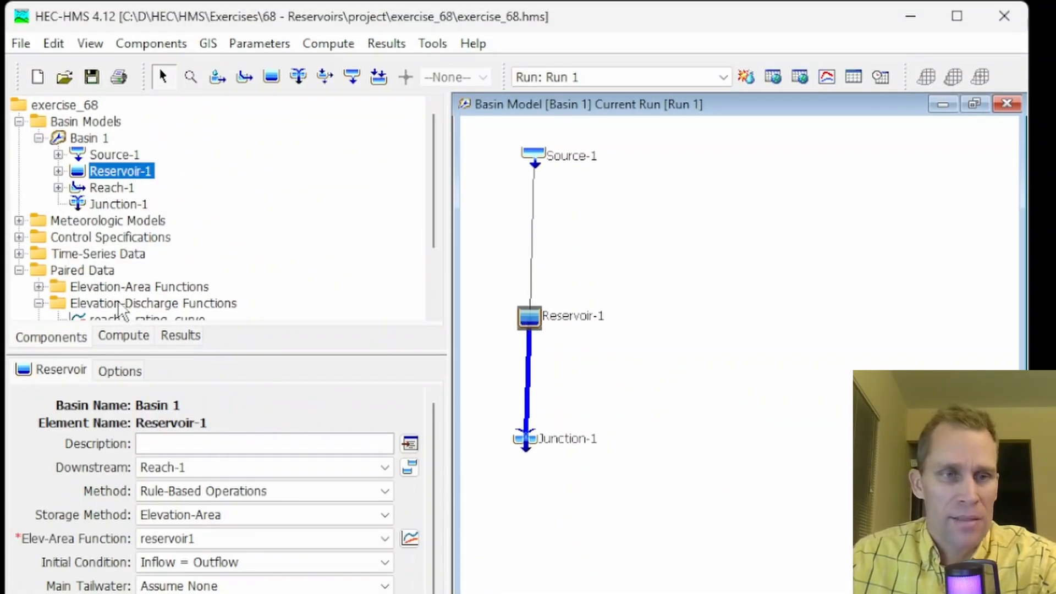
click(59, 172)
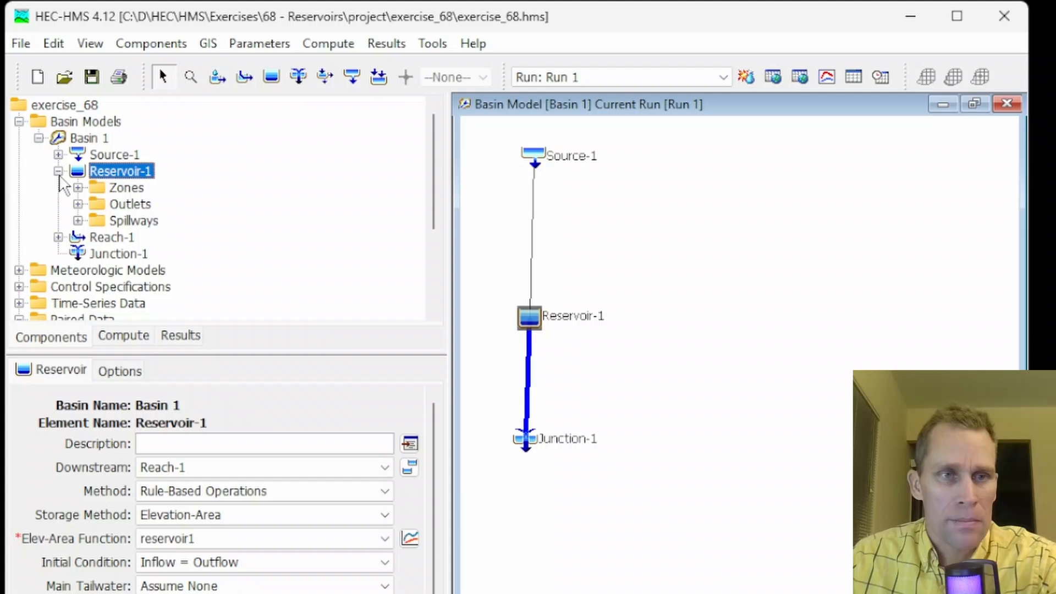
click(114, 204)
click(78, 205)
click(136, 220)
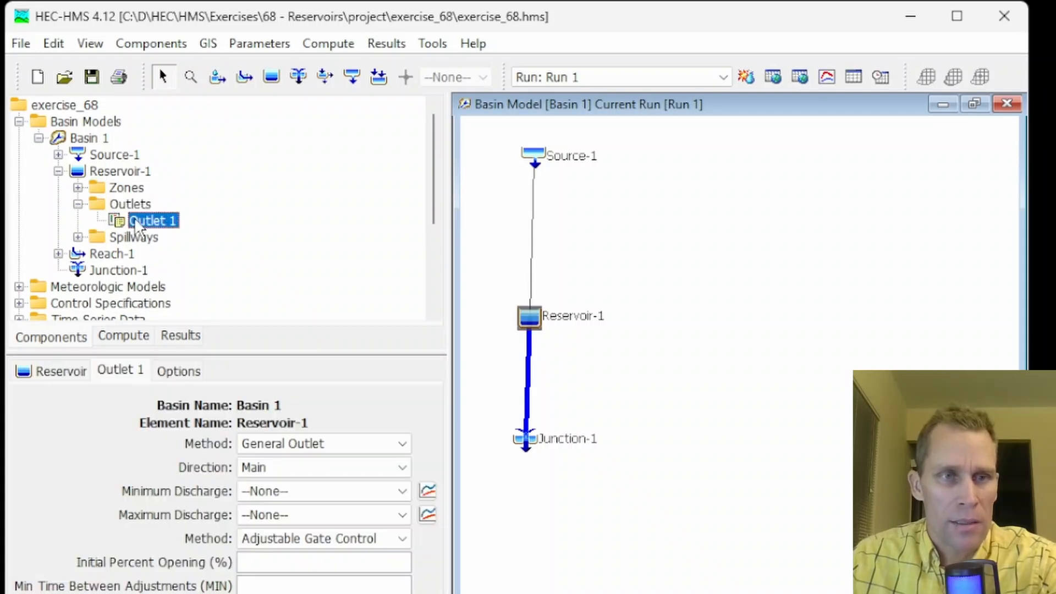
click(275, 493)
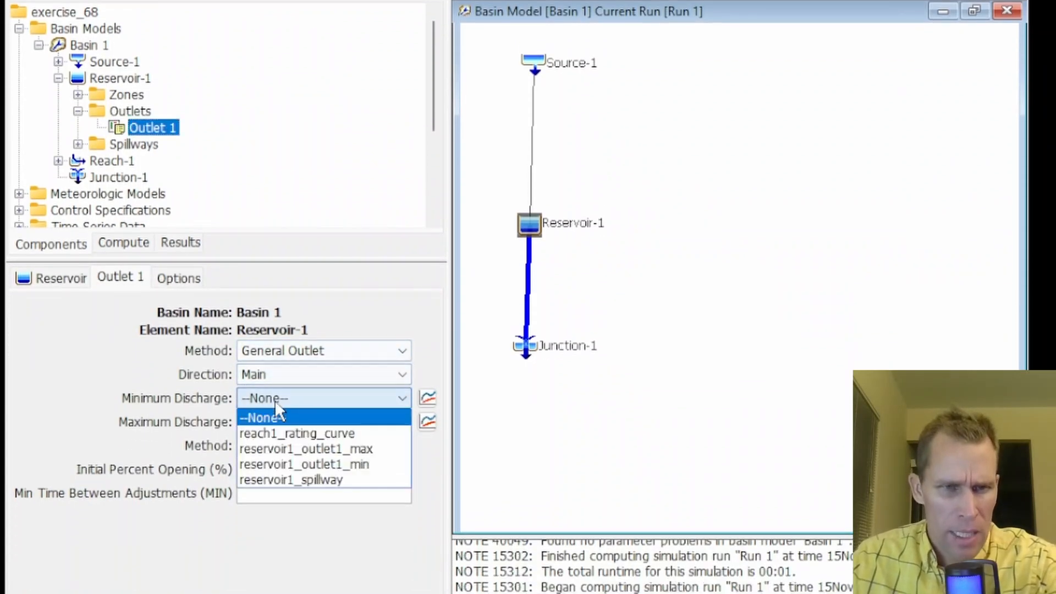
click(325, 464)
click(300, 422)
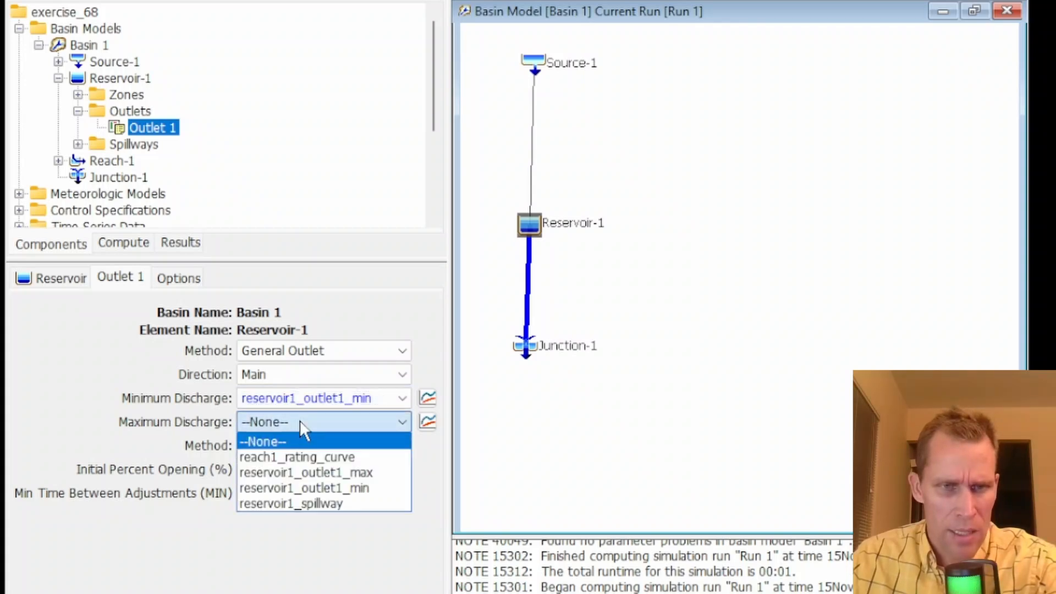
click(313, 472)
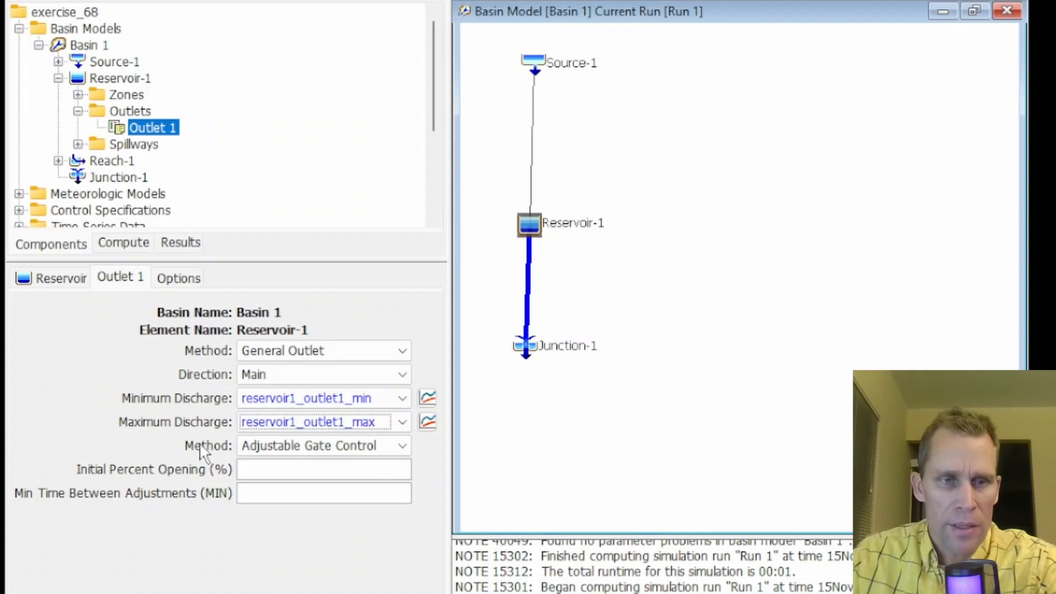
Set Outlet 1's gate control method to Percent Time Series and open its Percent Time Series selection
click(273, 445)
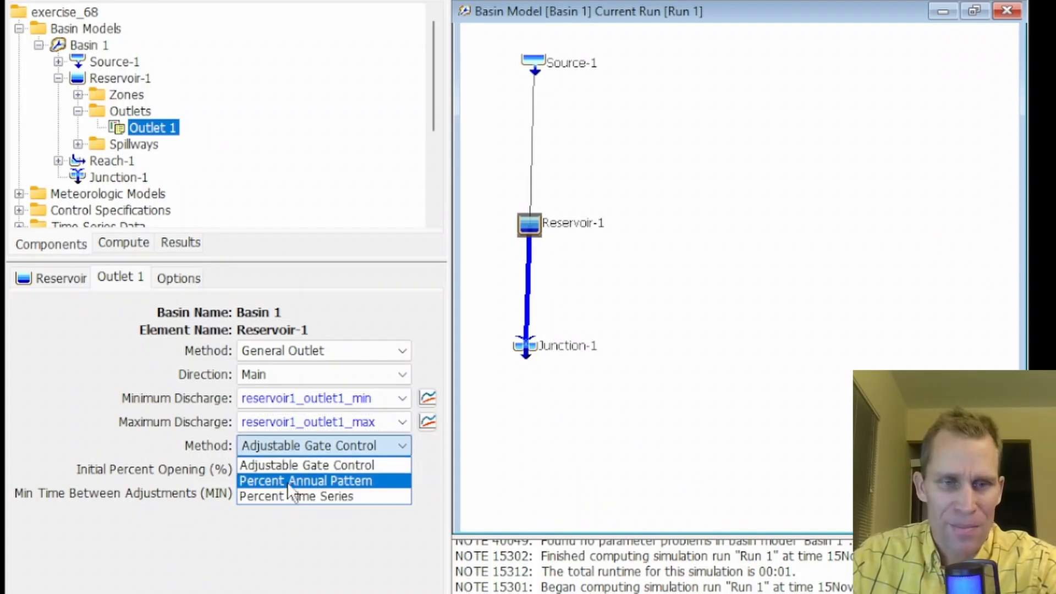
click(321, 496)
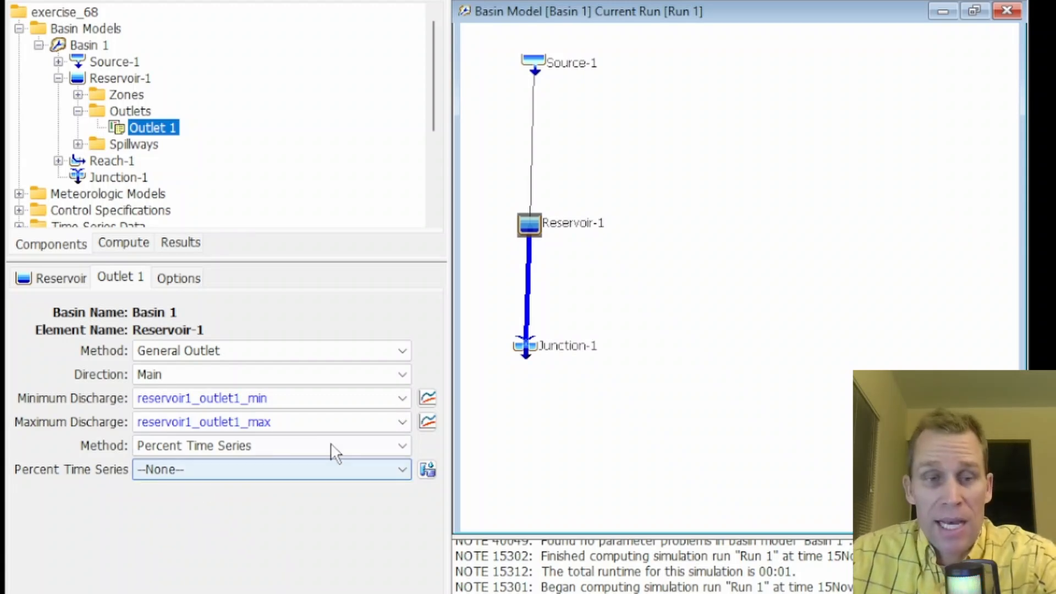
click(152, 470)
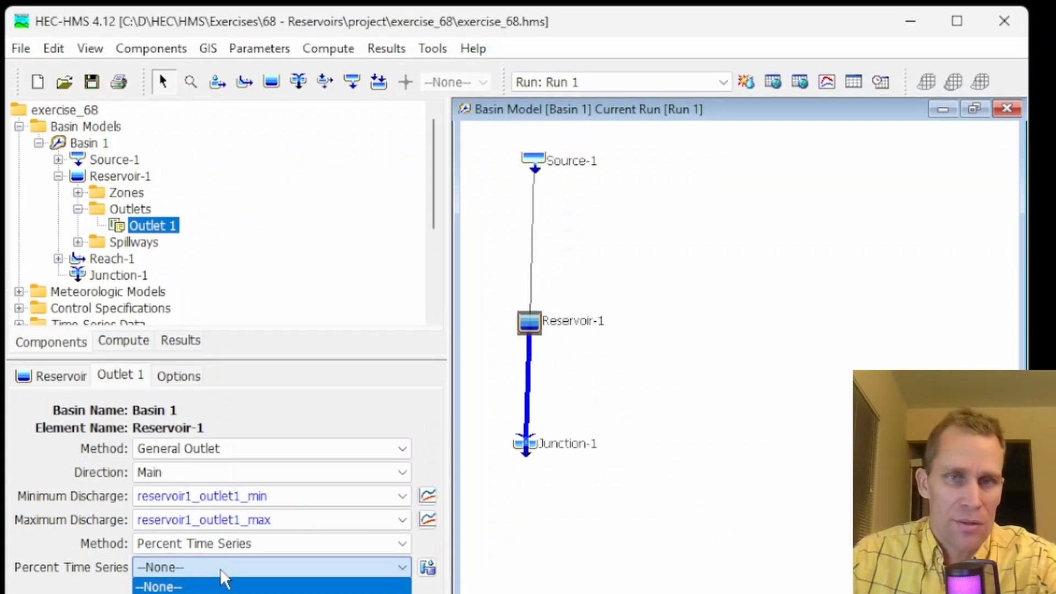
click(221, 572)
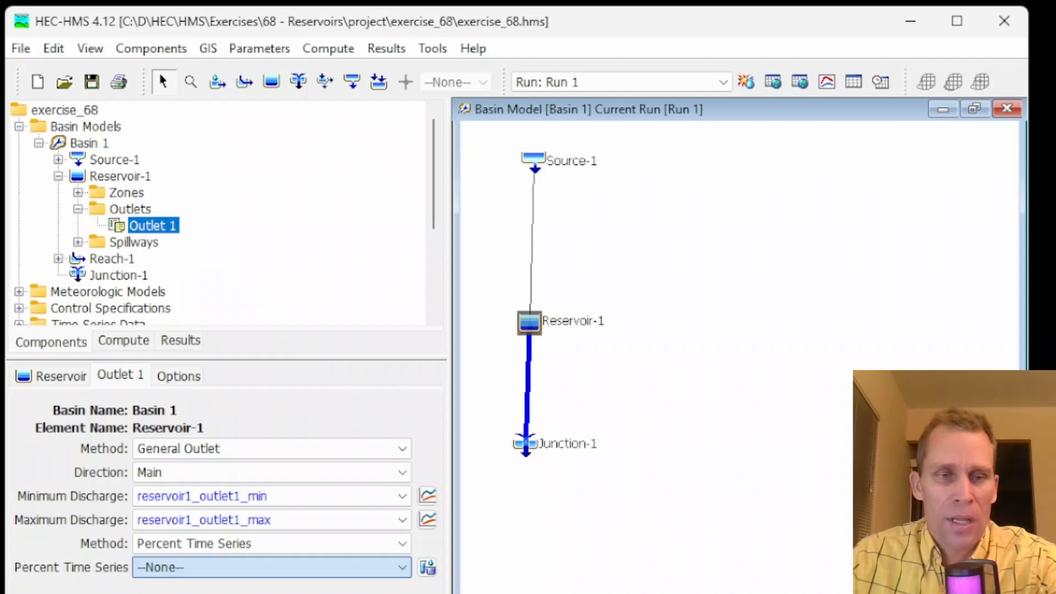
Open a graph of Source-1's outflow results for Run 1 and zoom into the first flood peak
click(186, 342)
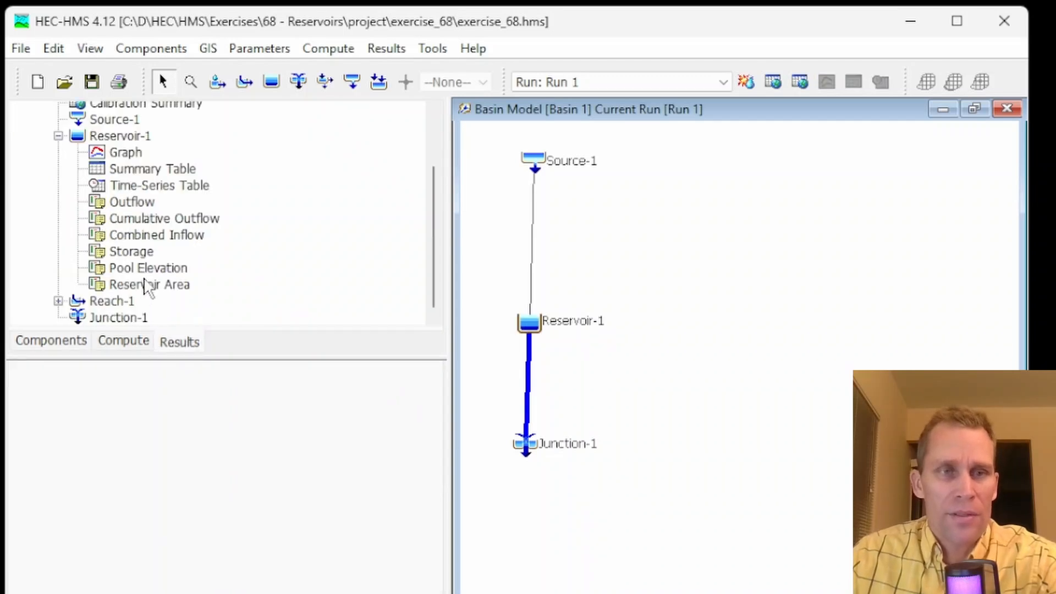
scroll(127, 204, up, 1)
click(112, 160)
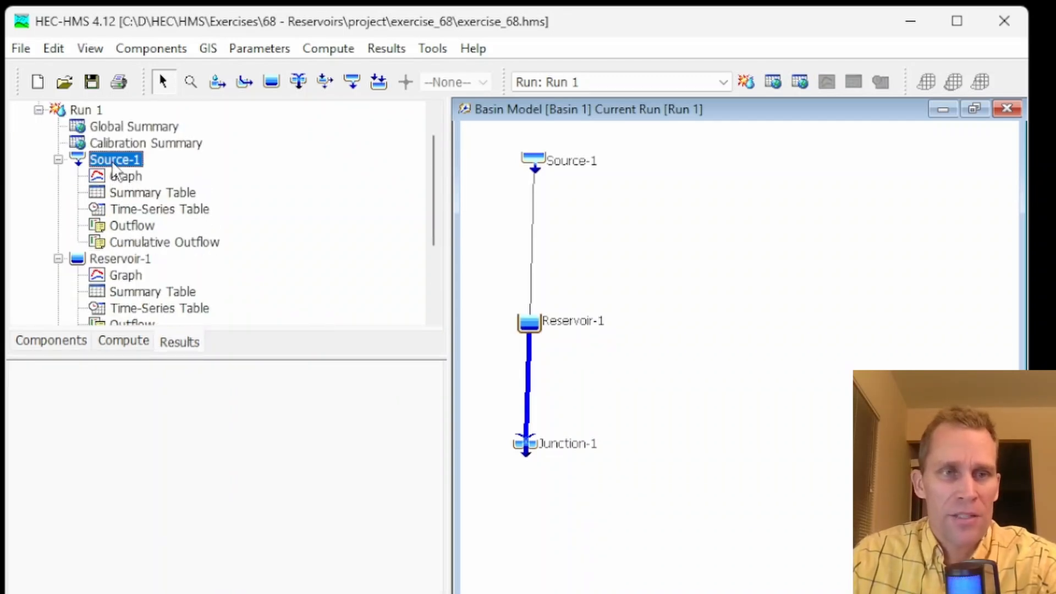
click(134, 225)
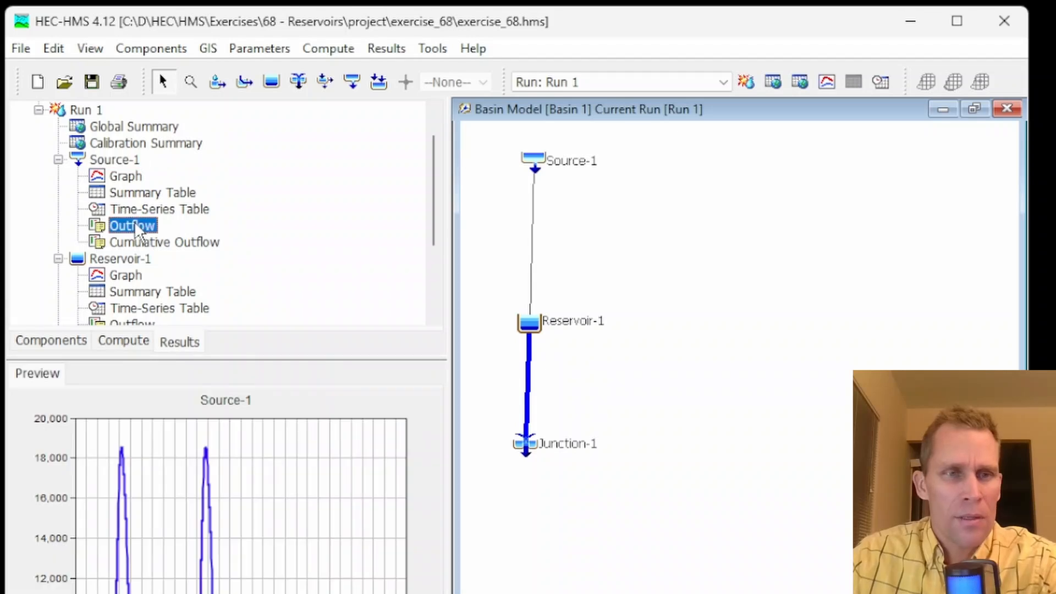
click(825, 84)
drag(432, 30, 650, 108)
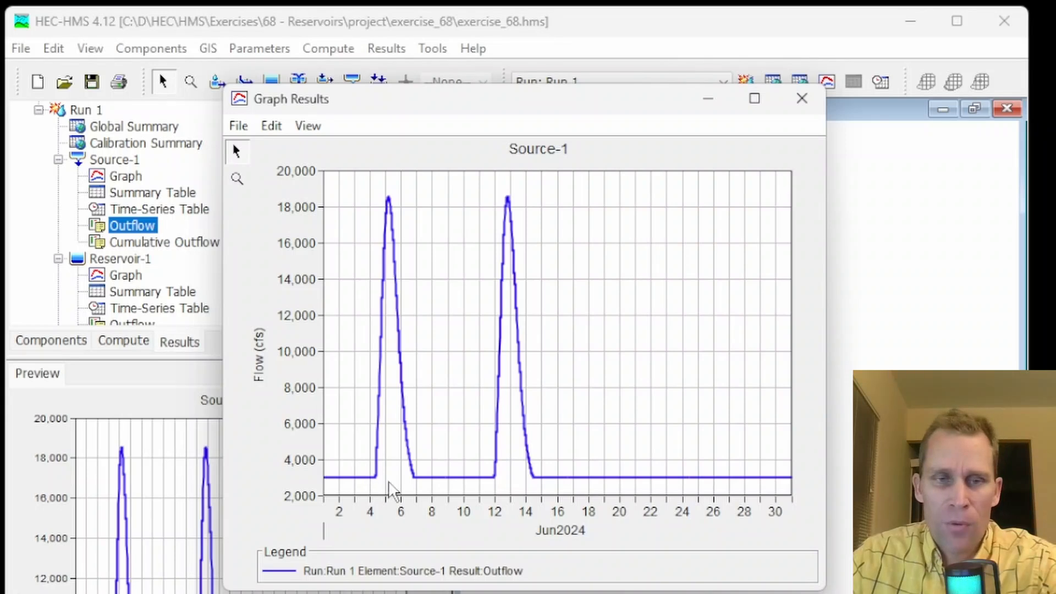
click(237, 179)
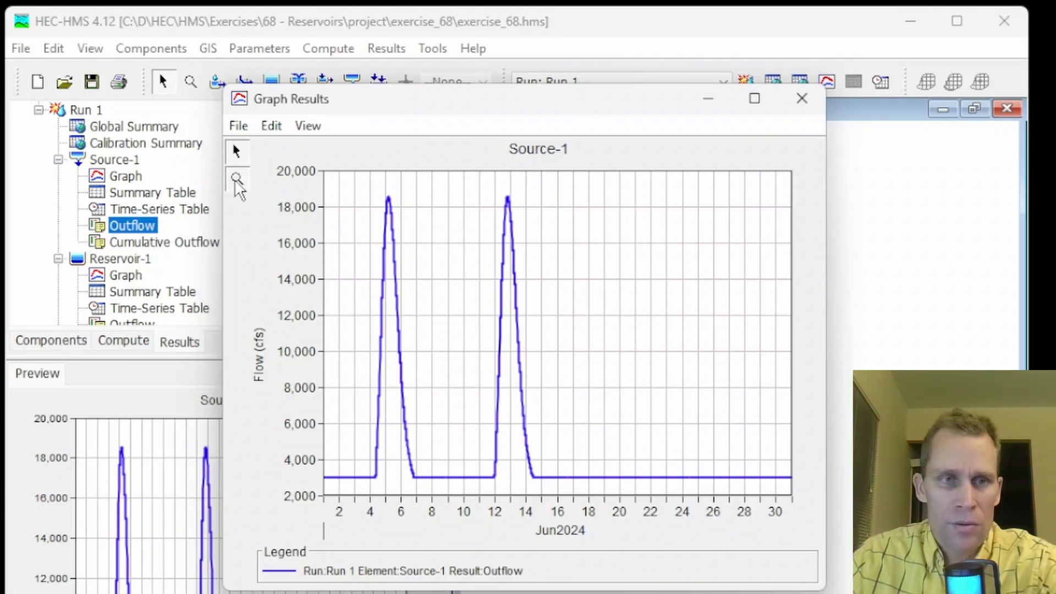
drag(400, 179, 333, 511)
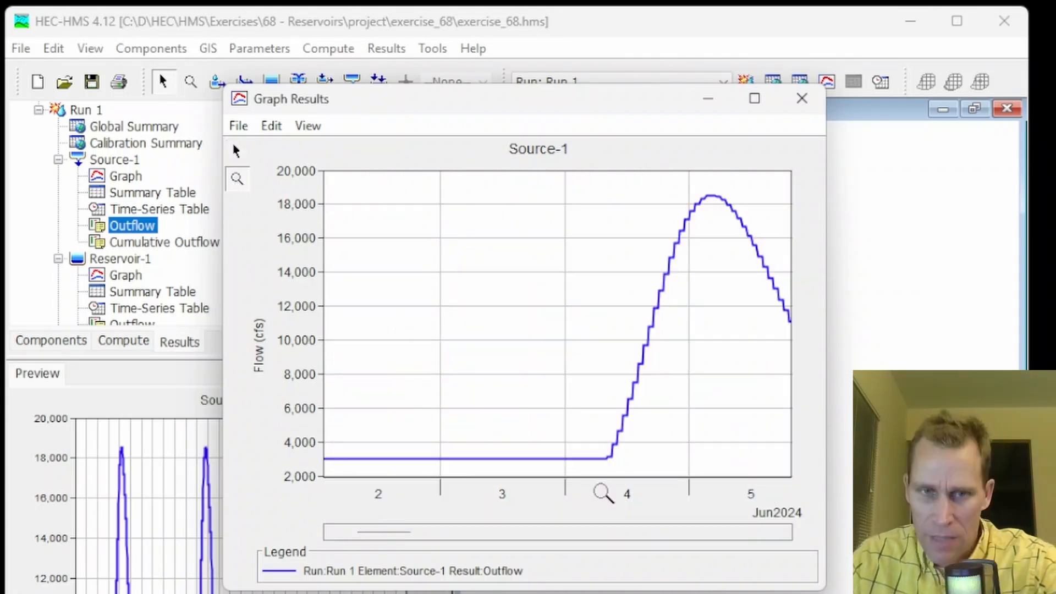
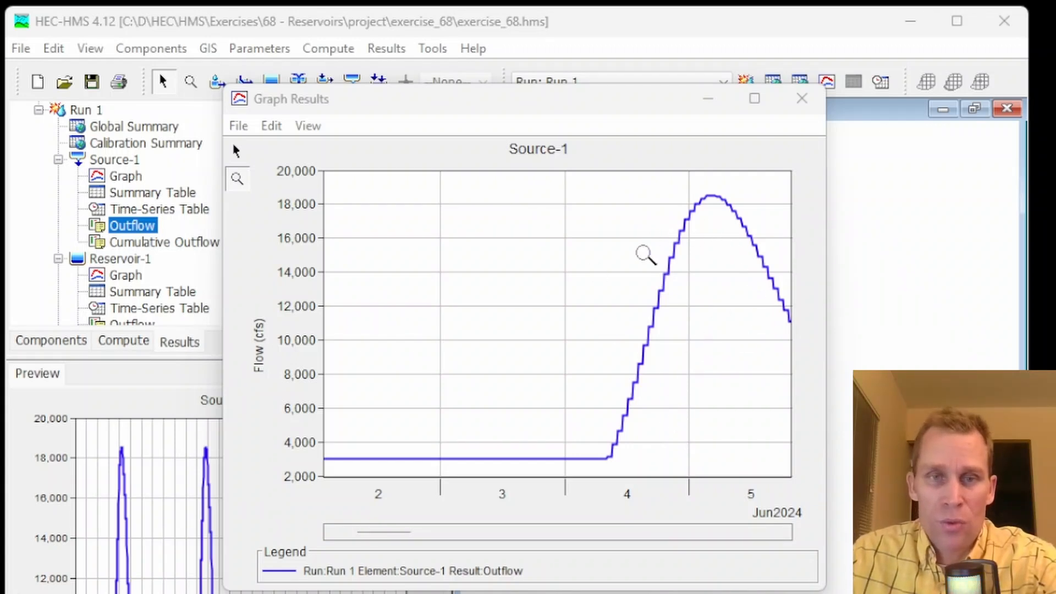
Pan along Source-1's outflow graph to view the flood peak, then close the graph window
drag(389, 533, 407, 532)
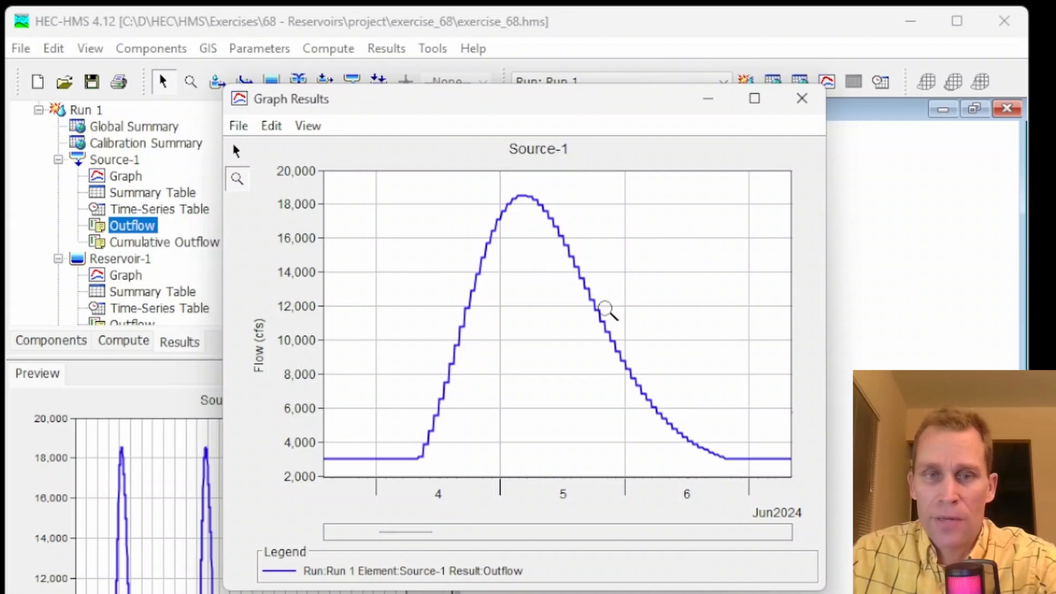
mouse_move(606, 309)
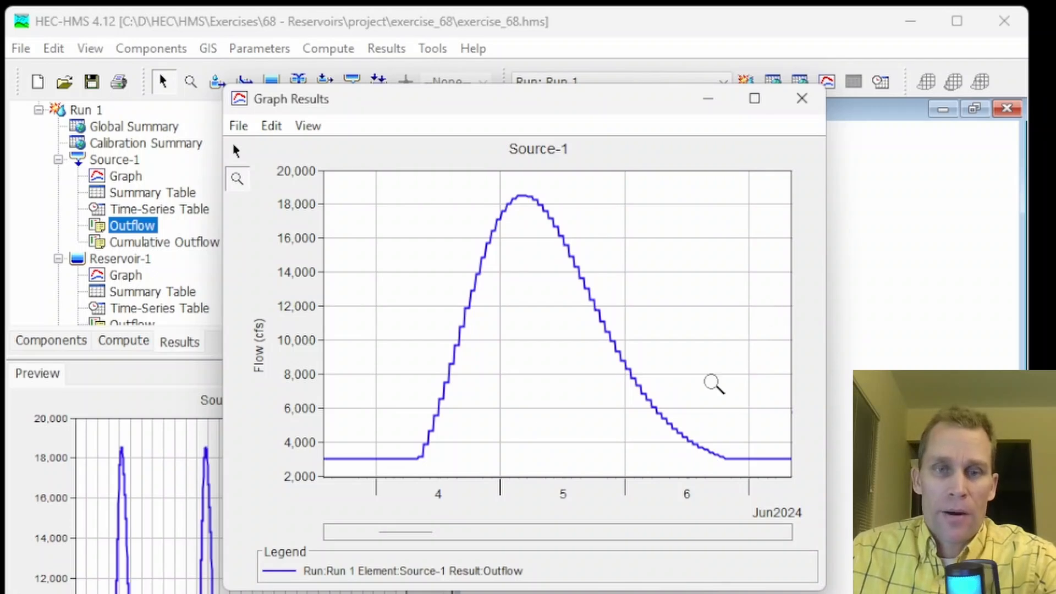
drag(411, 529, 410, 554)
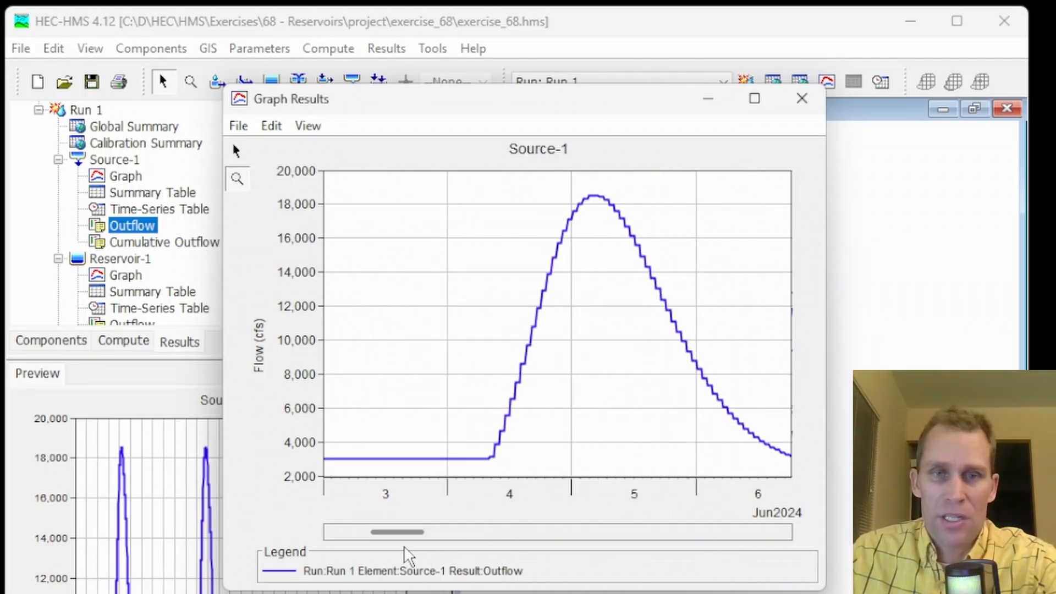
click(802, 99)
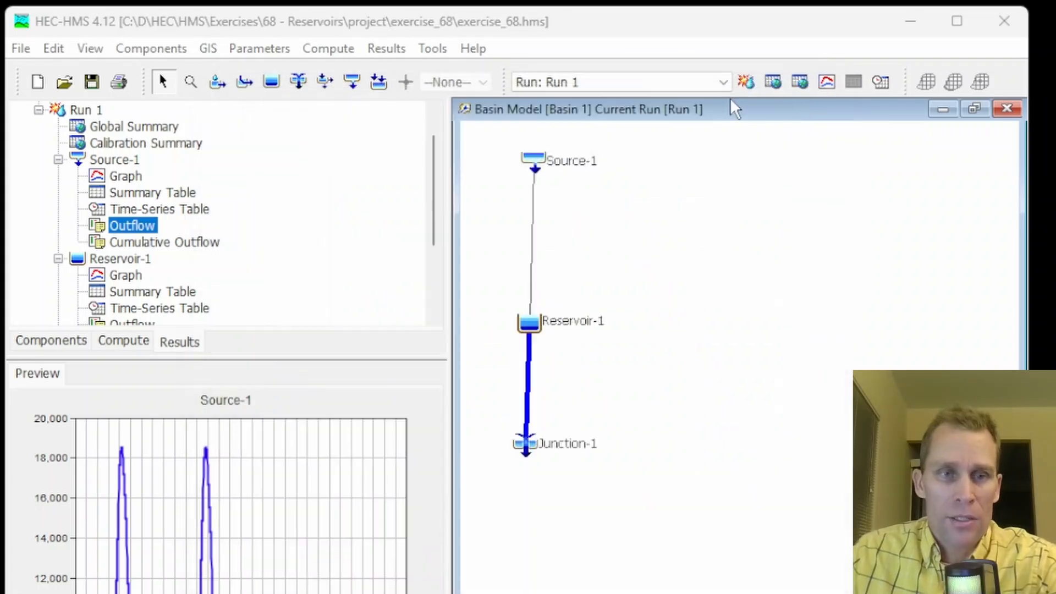
Create a new Percent Gages time-series named reservoir1_outlet1_pct_ts in the Time-Series Data Manager
click(160, 51)
click(189, 193)
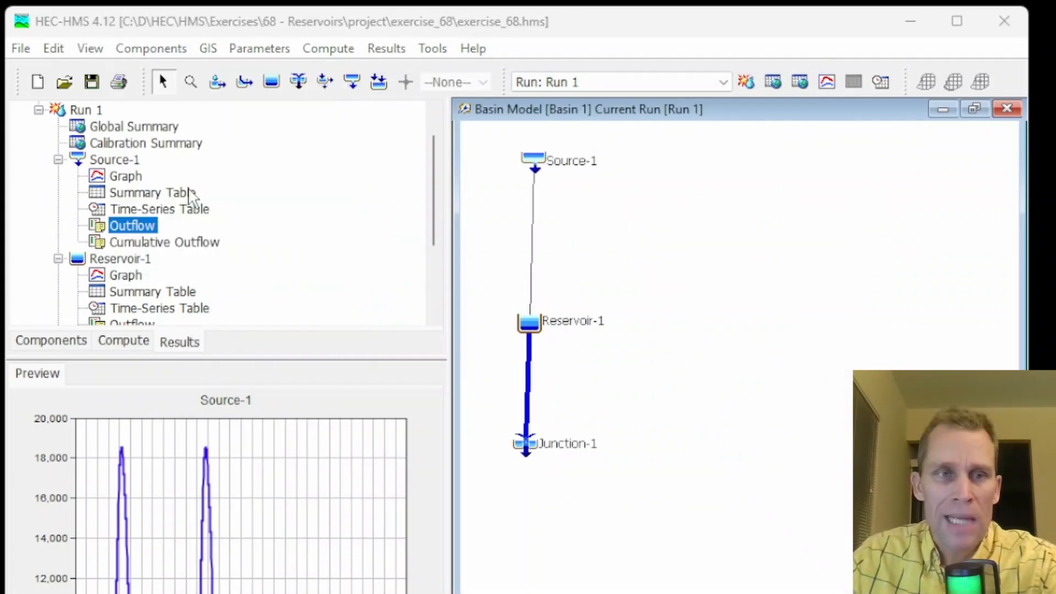
click(319, 218)
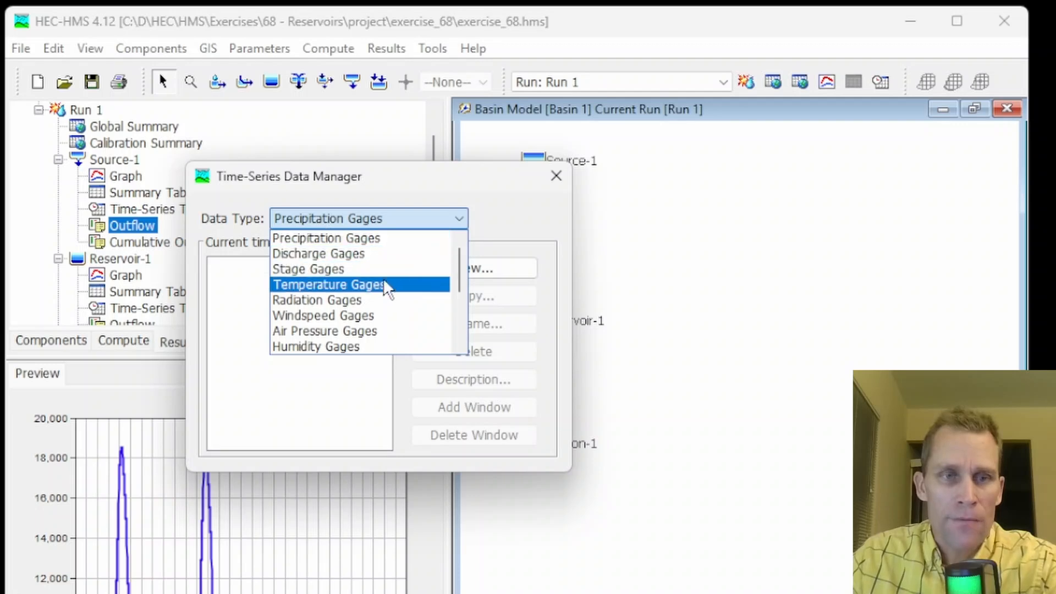
scroll(399, 305, down, 3)
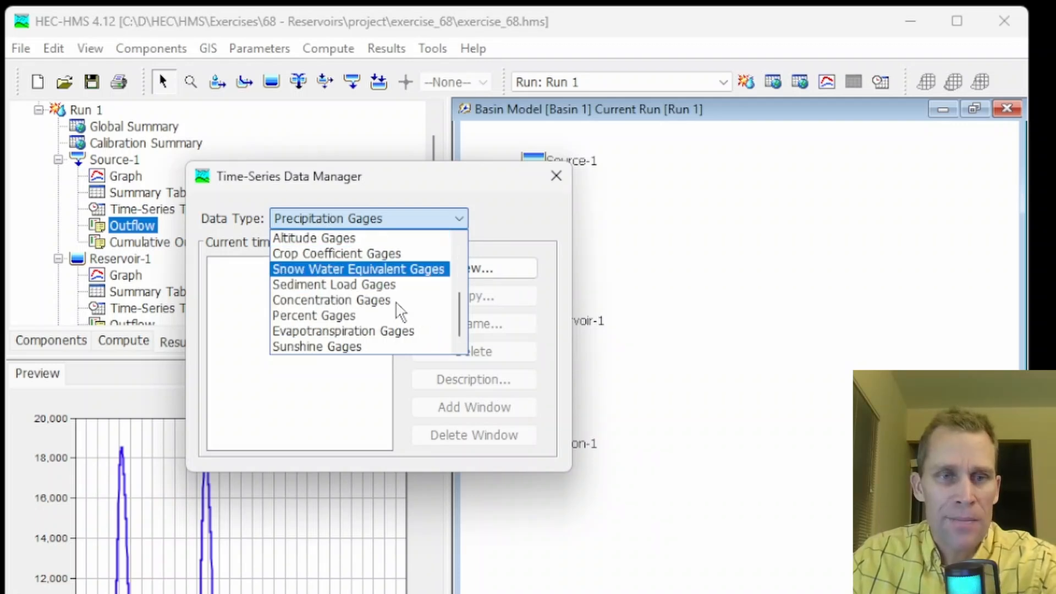
click(354, 316)
click(448, 284)
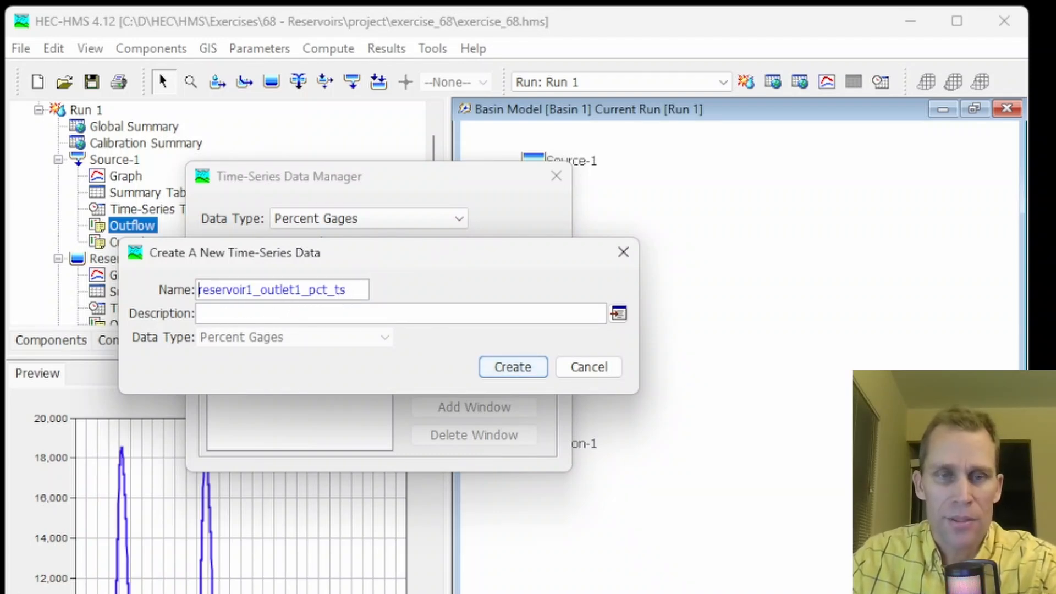
click(516, 371)
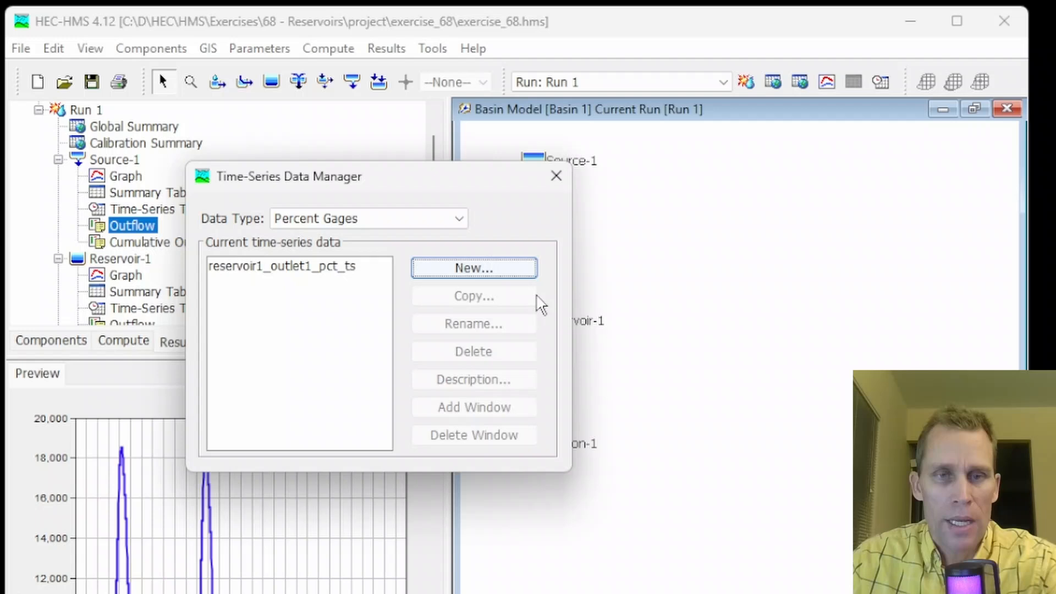
click(556, 176)
Open the reservoir1_outlet1_pct_ts percent gage's properties under Time-Series Data in the component tree
click(34, 340)
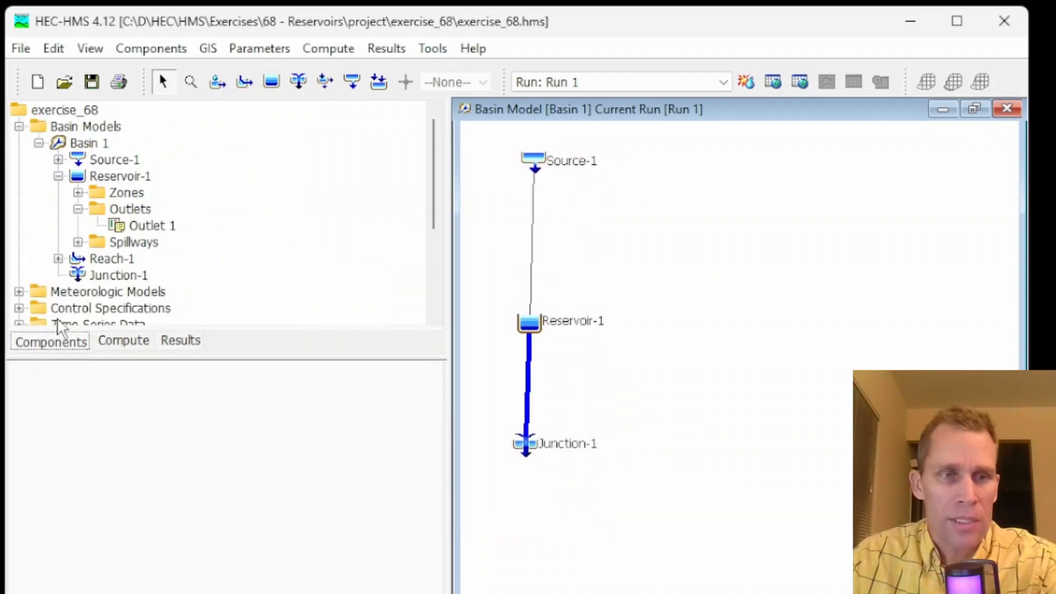
scroll(74, 260, down, 2)
scroll(74, 260, down, 1)
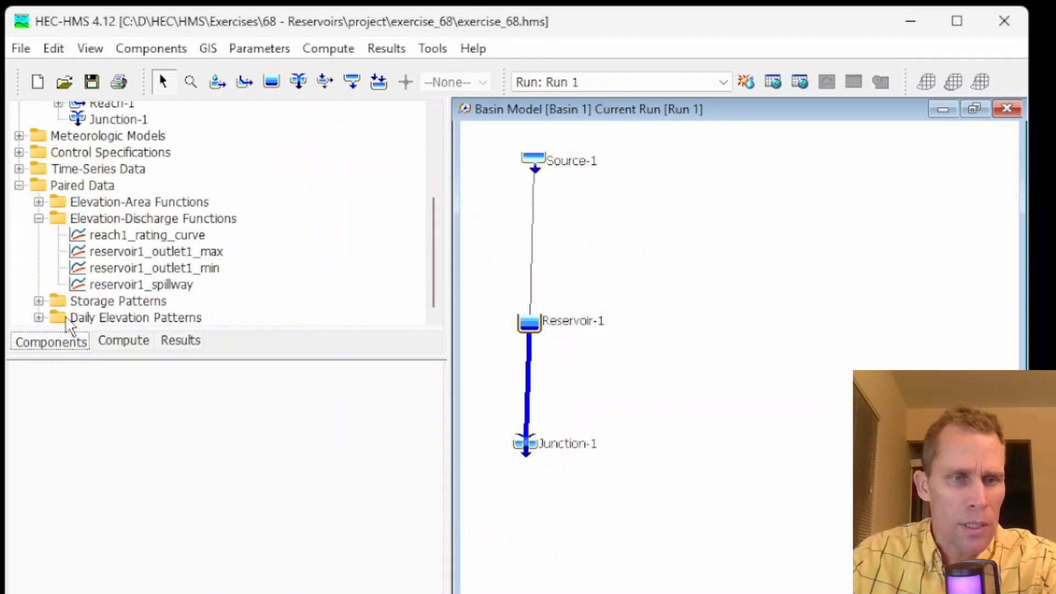
click(18, 169)
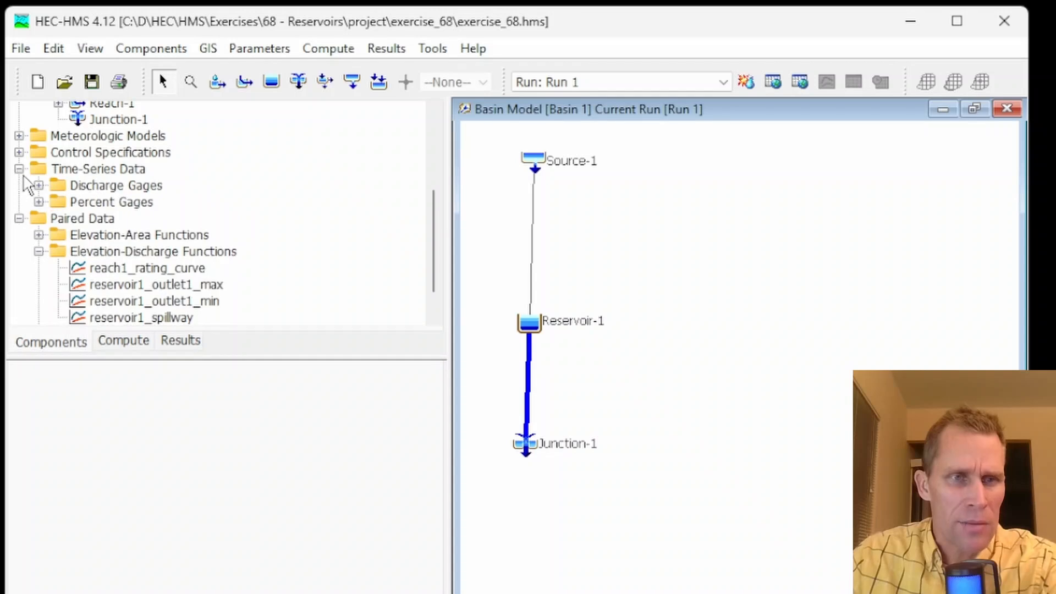
click(39, 202)
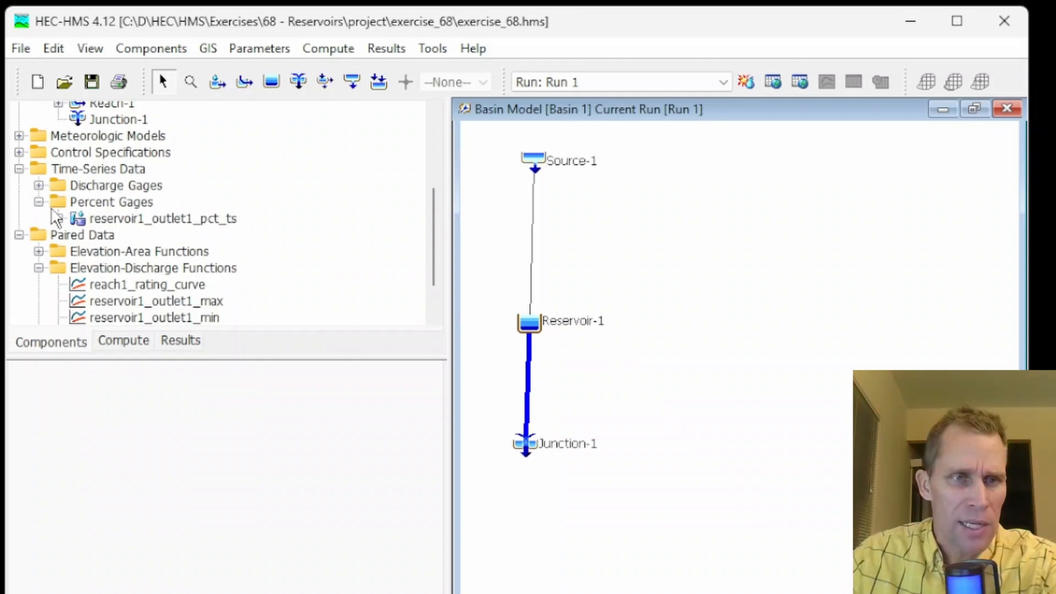
click(116, 220)
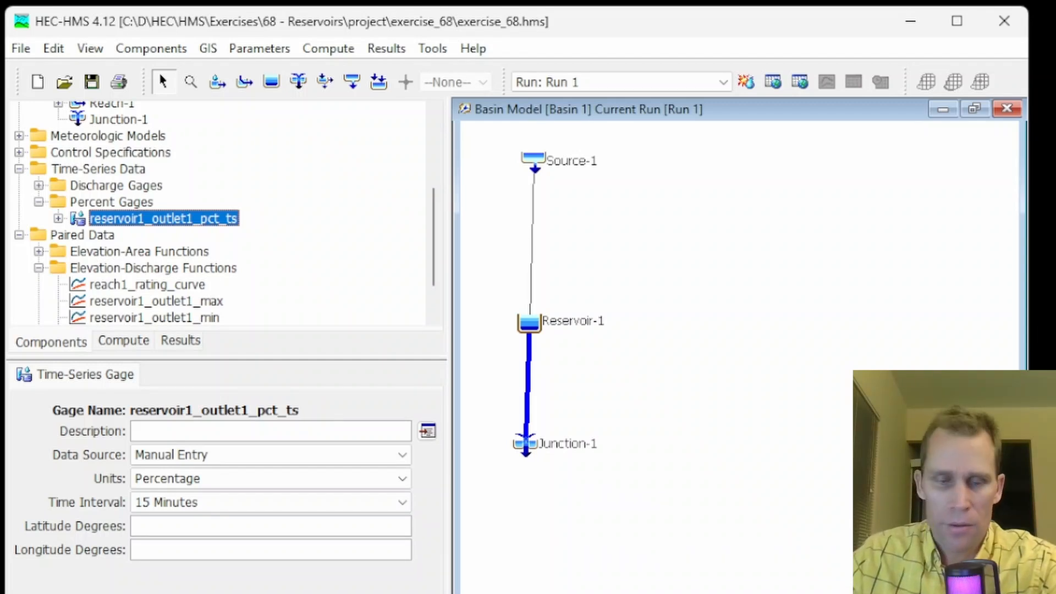
Switch to HEC-DSSVue and start a manual time-series data entry with C part PCT and F part RES1_OUTLET1
key(alt+Tab)
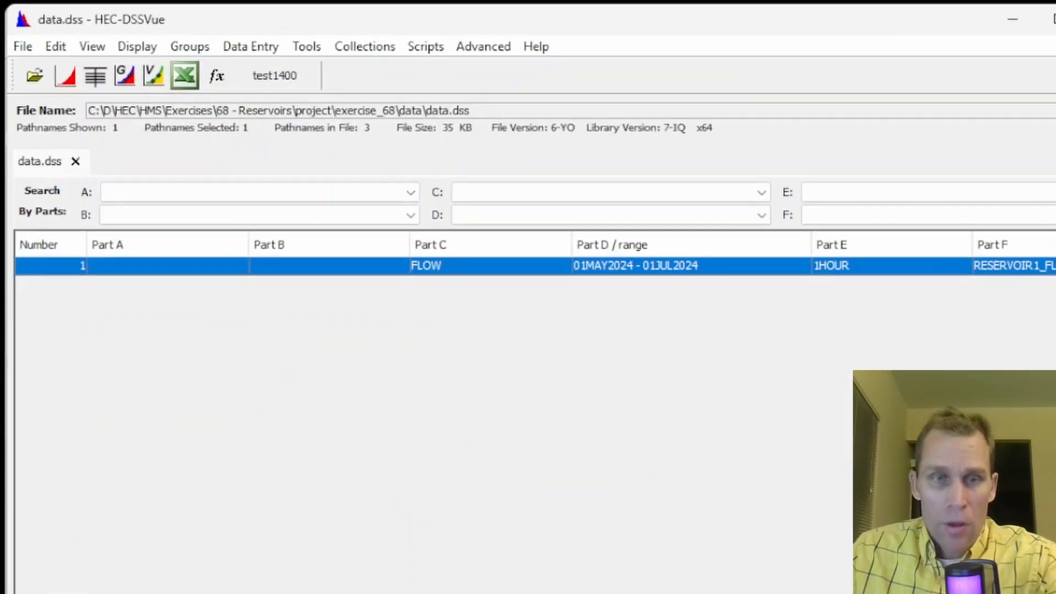
click(187, 47)
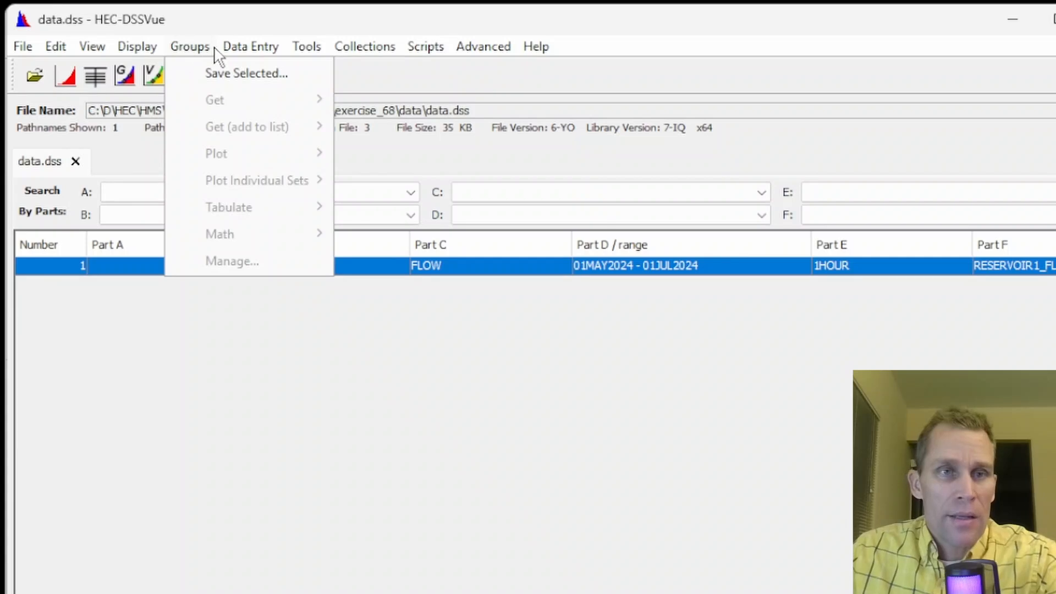
mouse_move(250, 48)
click(270, 75)
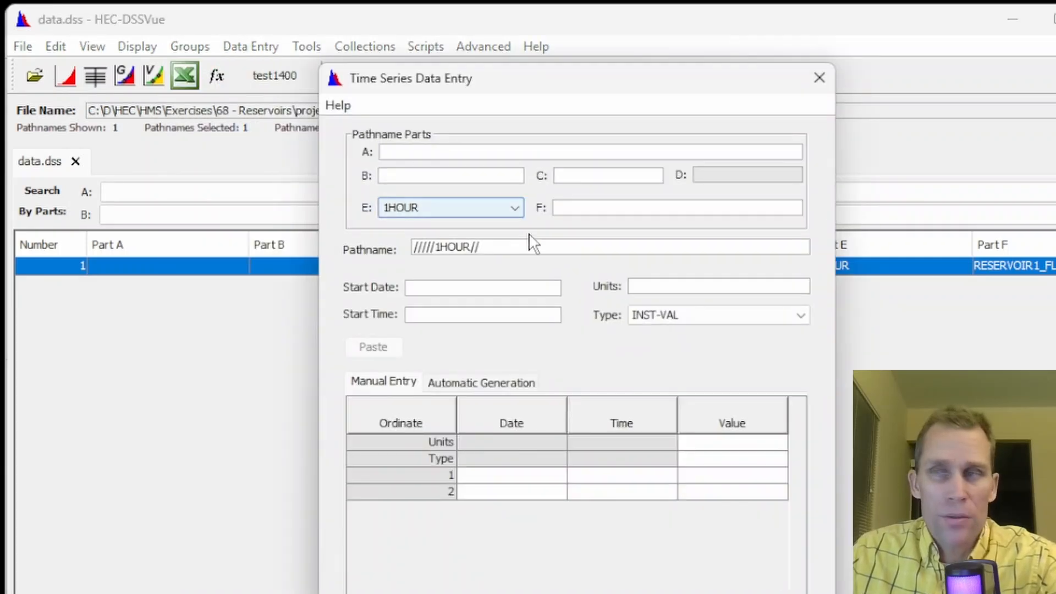
click(596, 175)
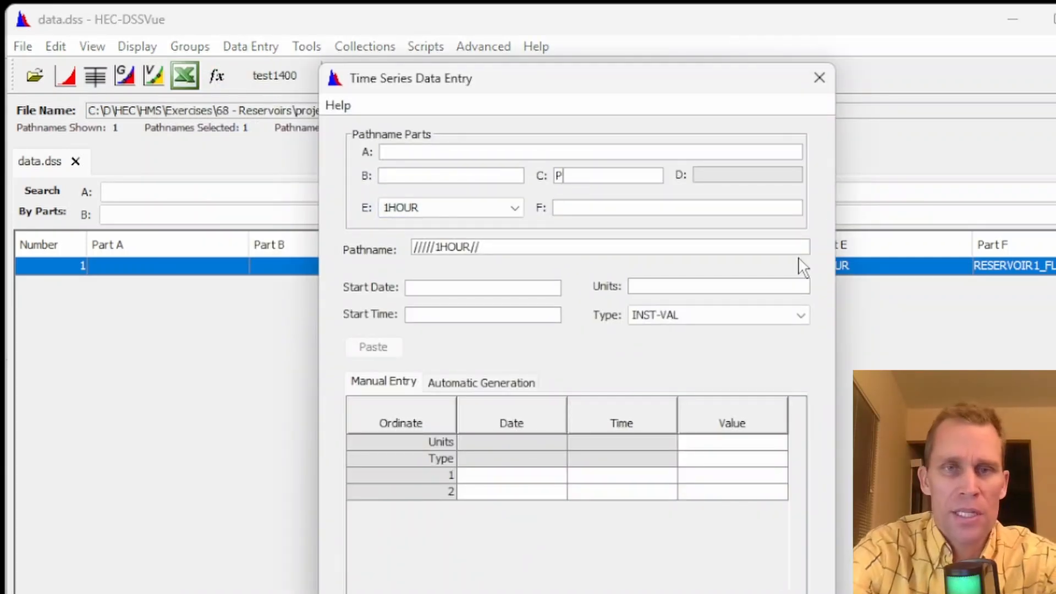
key(Tab)
key(Tab)
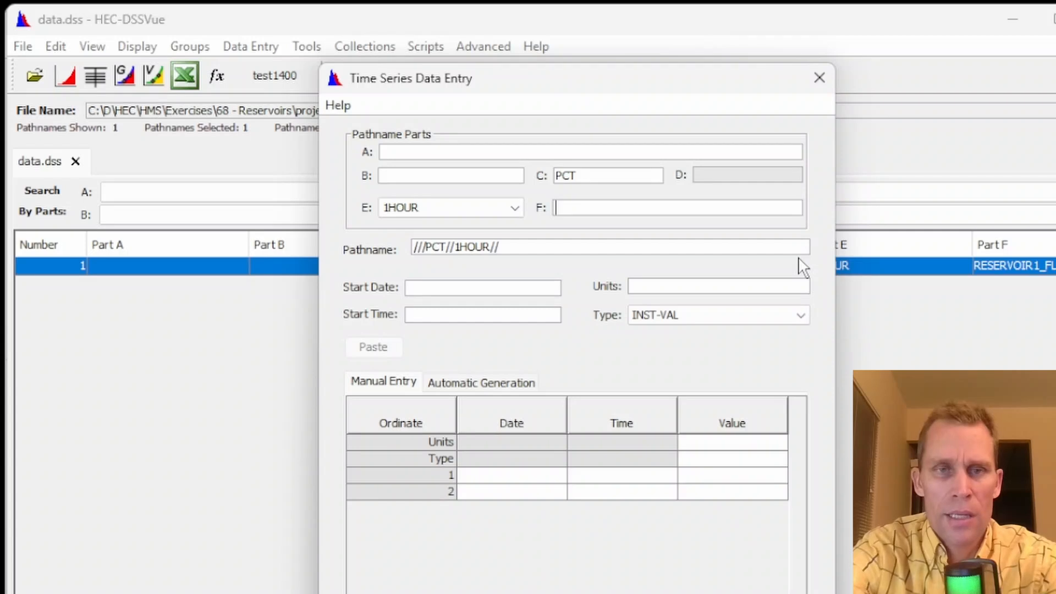
text(RES1_OUTLET1)
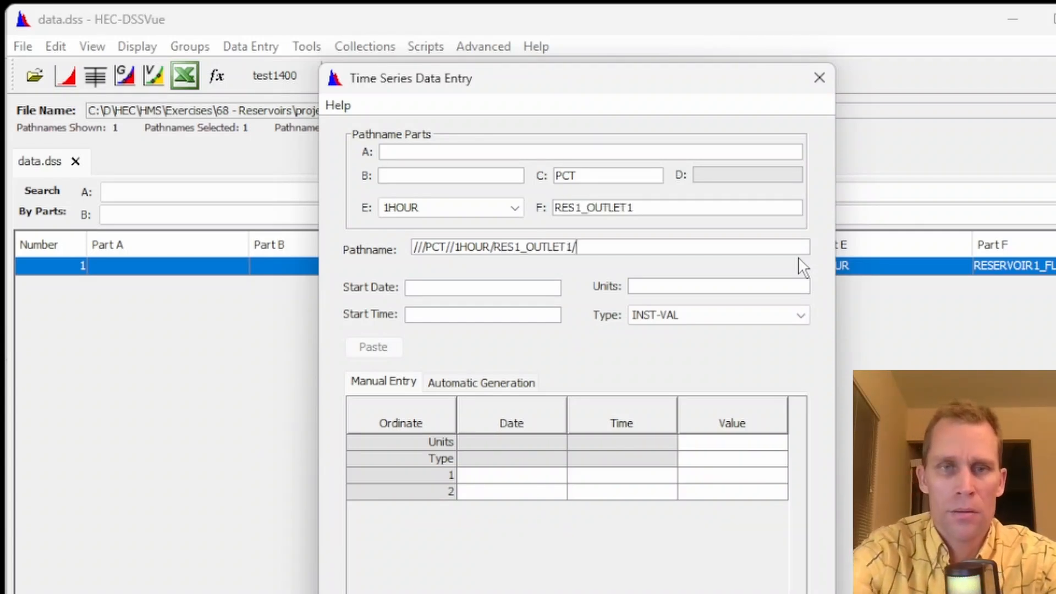
Set the start date to 01JUN2024, start time 00:00, units %, and data type PER-AVER
click(424, 288)
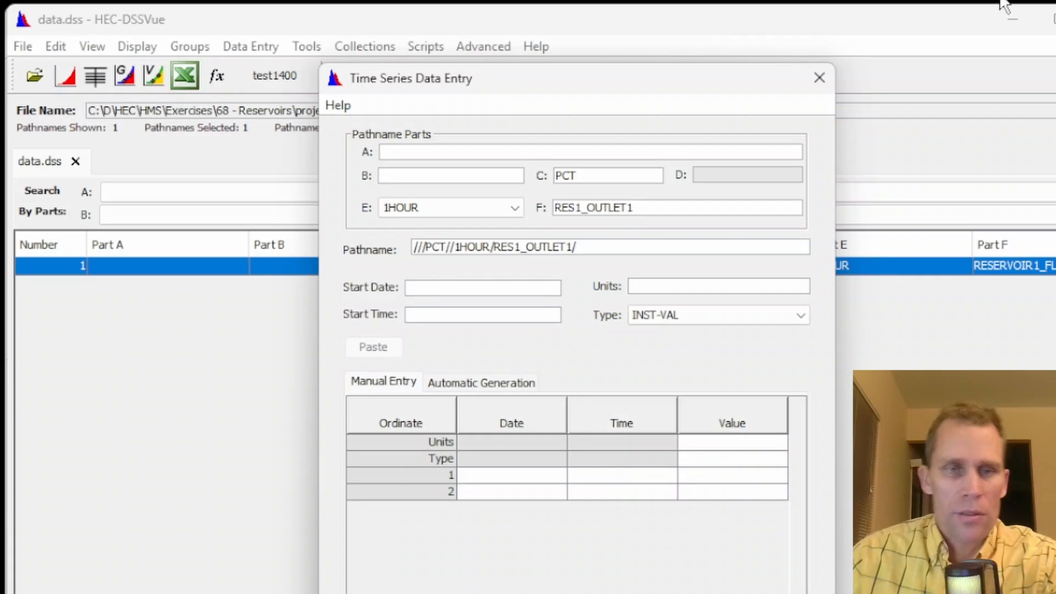
text(01JUN)
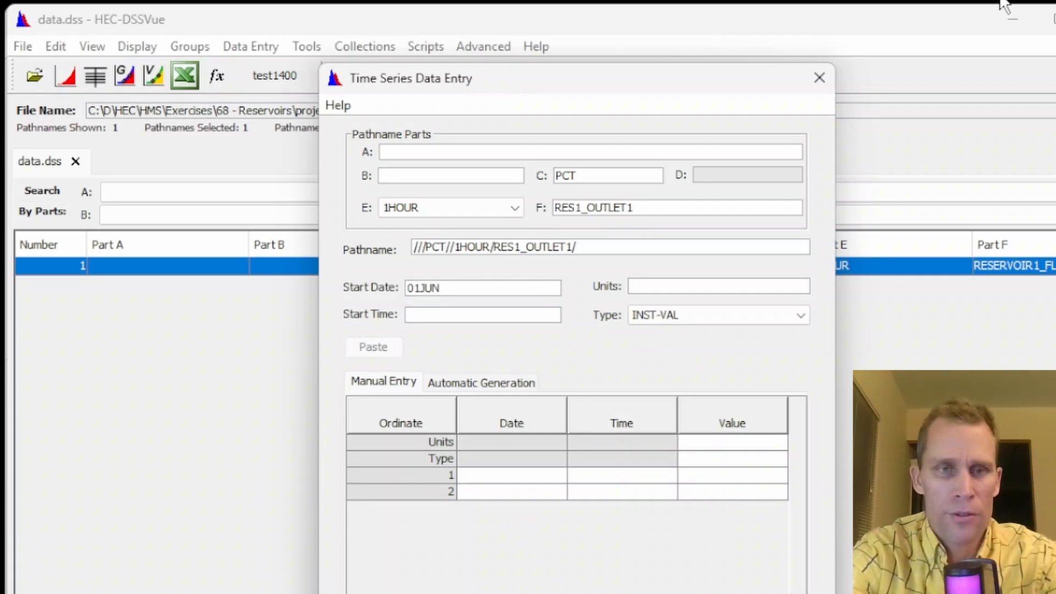
text(2024)
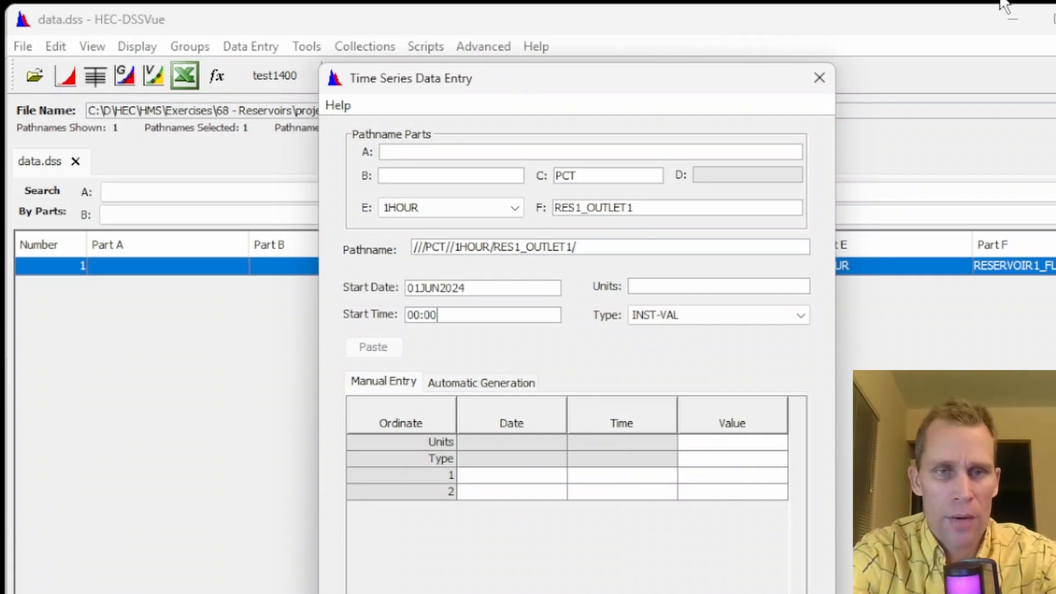
key(Tab)
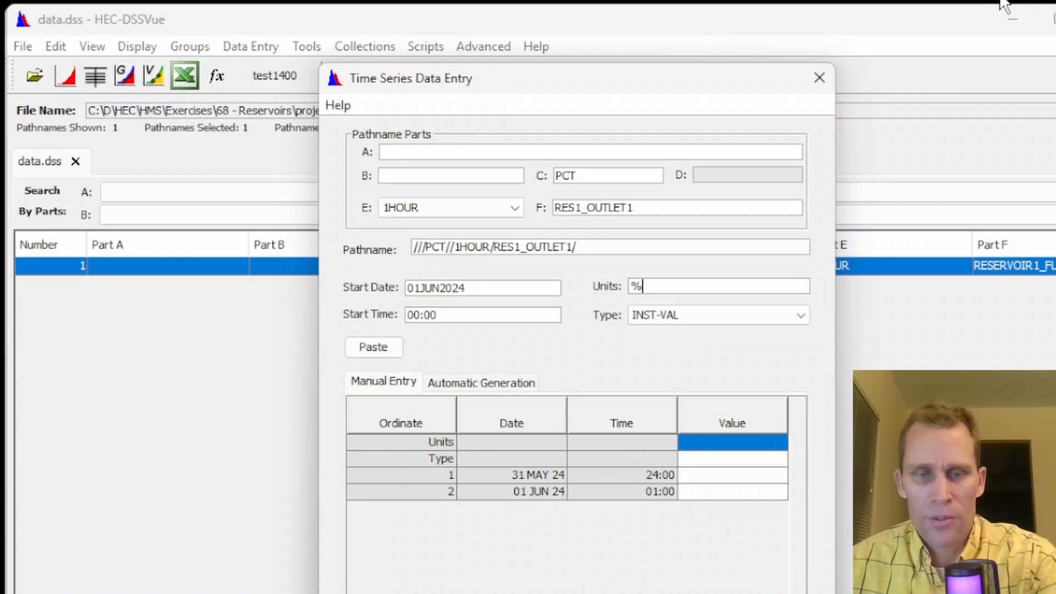
key(Tab)
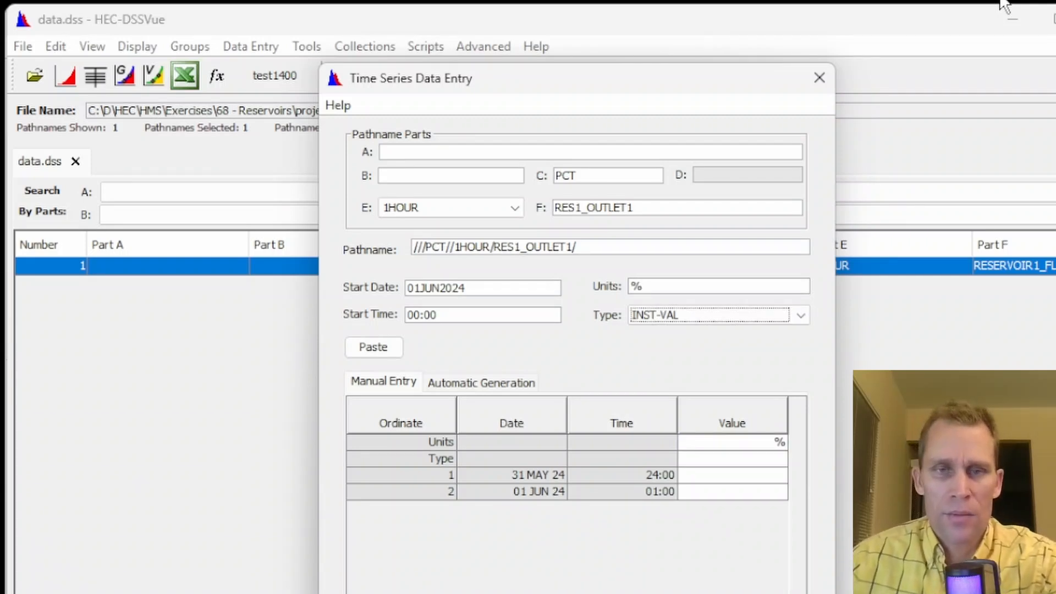
click(701, 318)
click(692, 334)
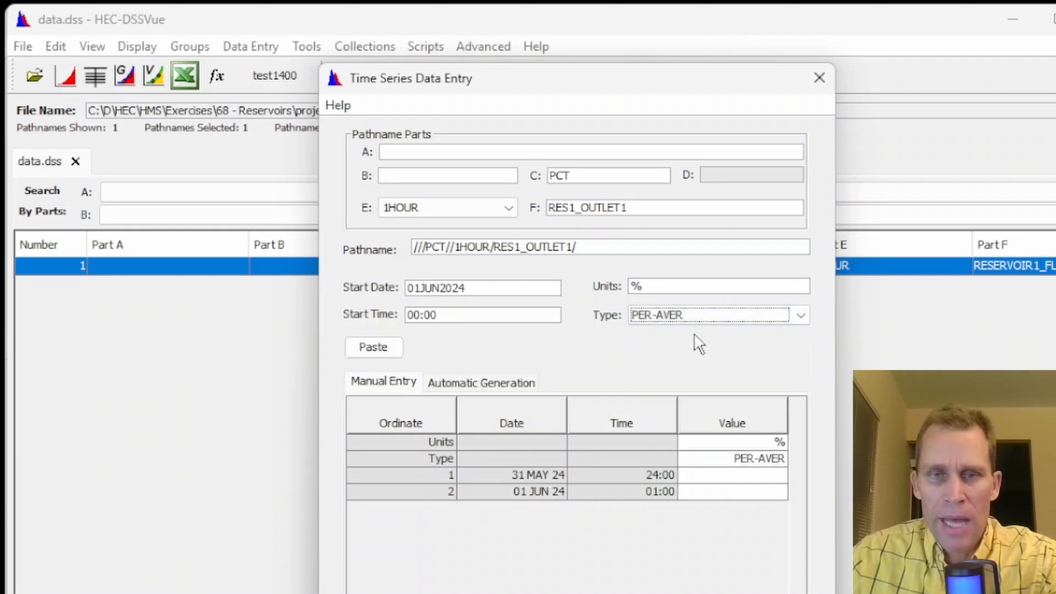
Paste the percent values into the table, enter 0 for the final ordinate, and save the record without returning
click(729, 474)
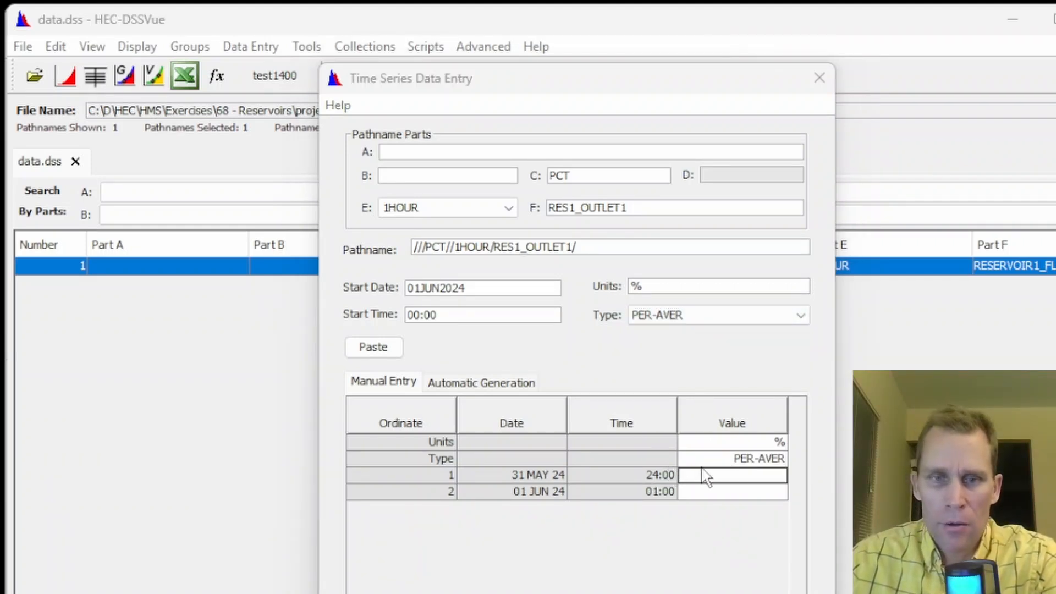
right_click(718, 476)
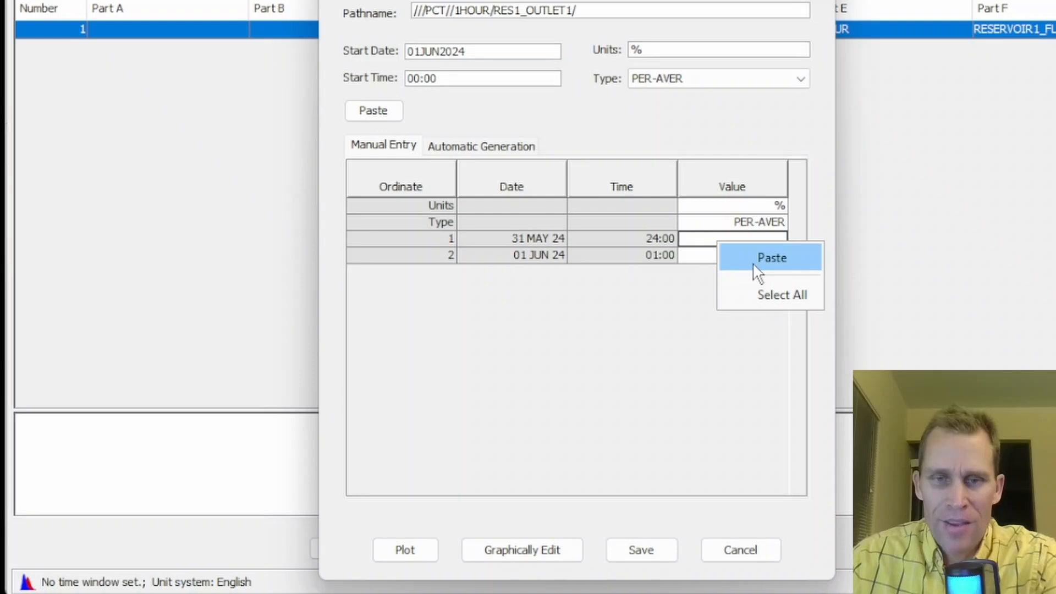
click(753, 499)
drag(797, 222, 823, 496)
click(764, 469)
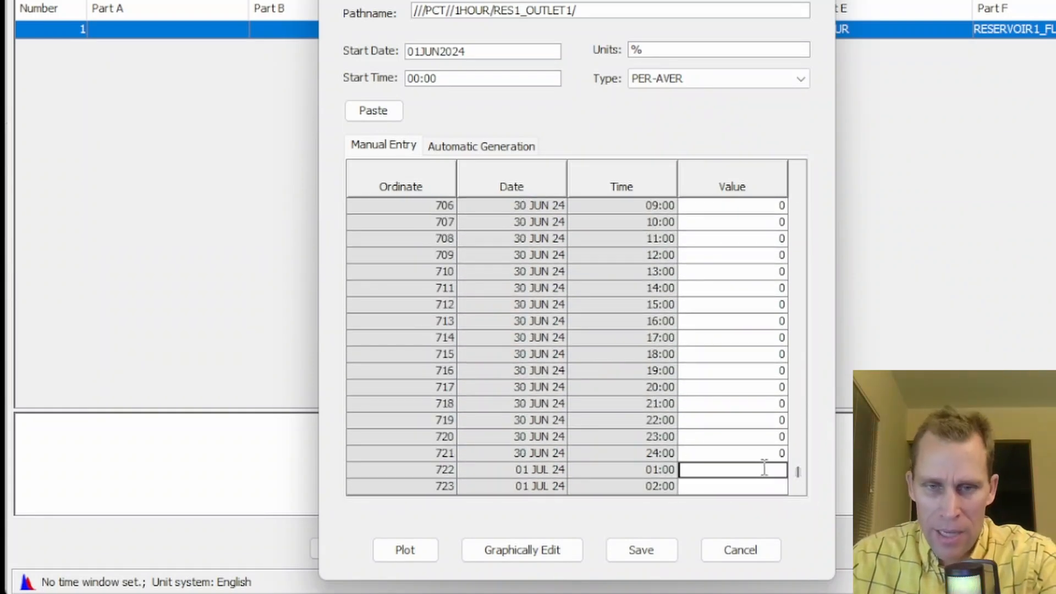
text(0)
click(643, 549)
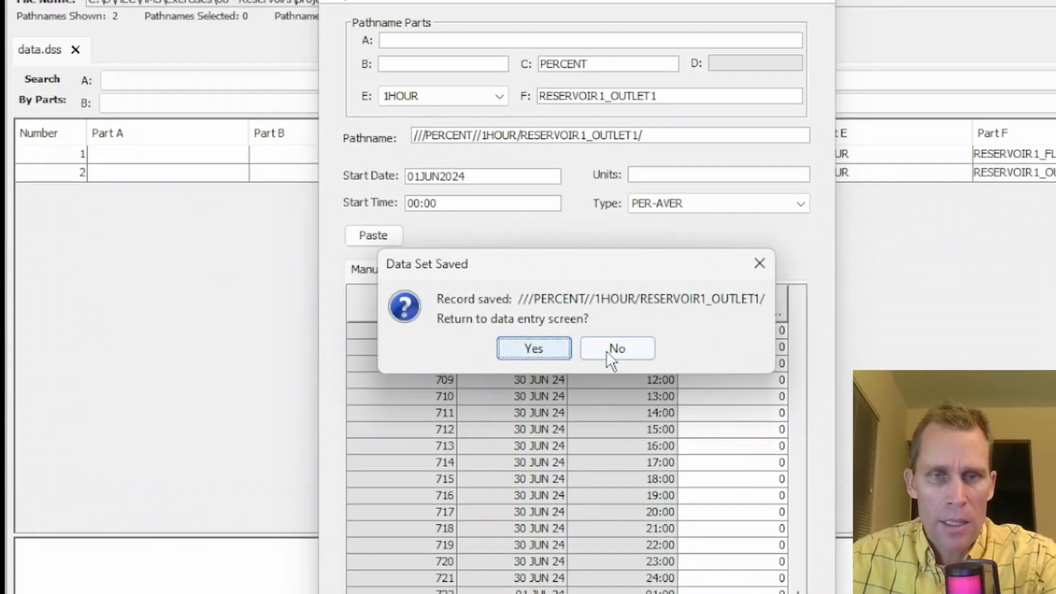
click(611, 352)
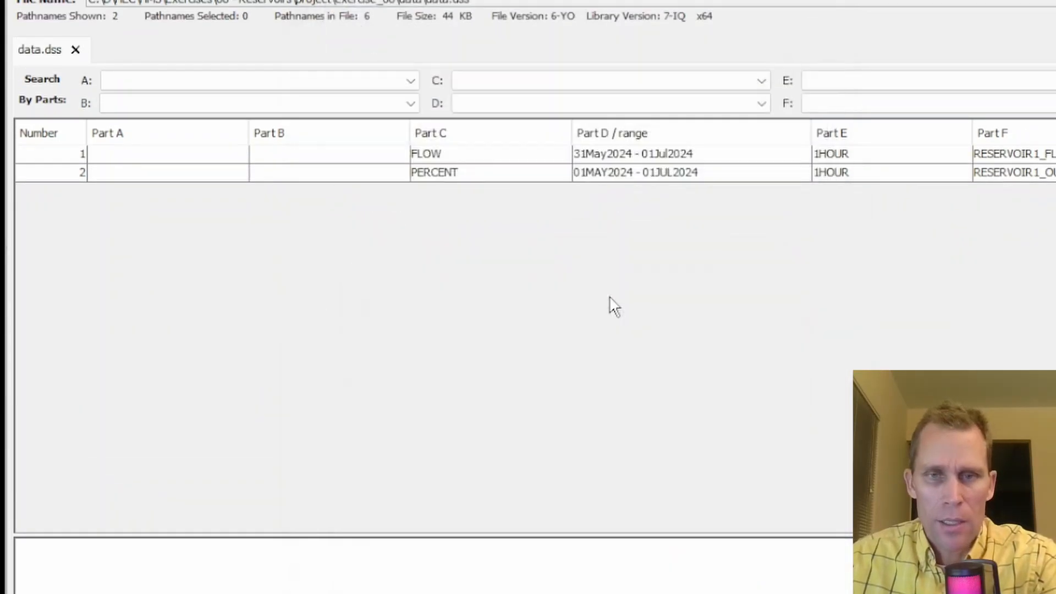
Tabulate and plot the new PERCENT RESERVOIR1_OUTLET1 record to check its values
click(341, 283)
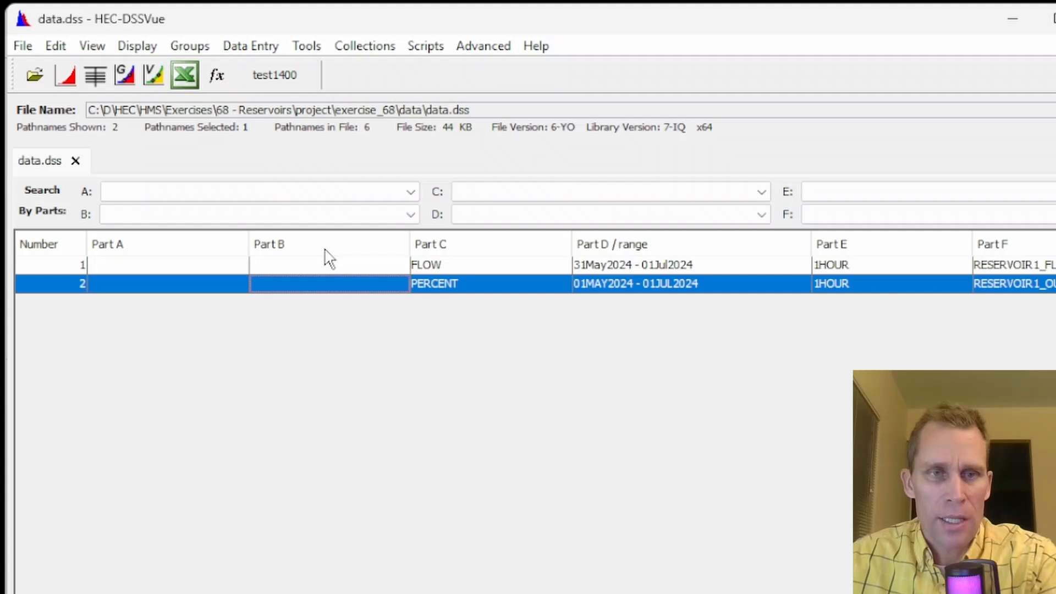
click(94, 75)
click(928, 59)
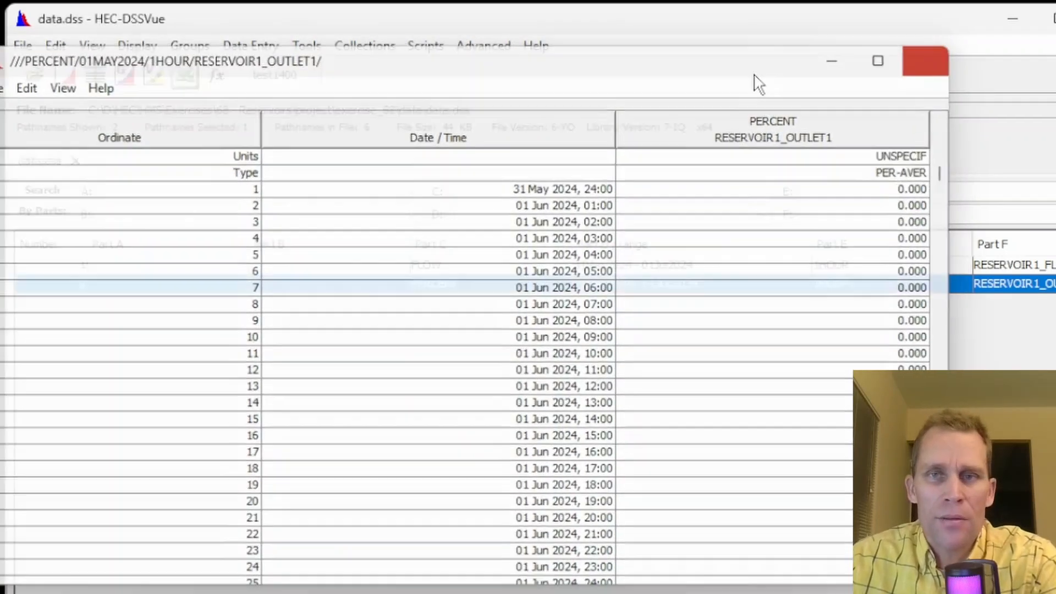
click(65, 76)
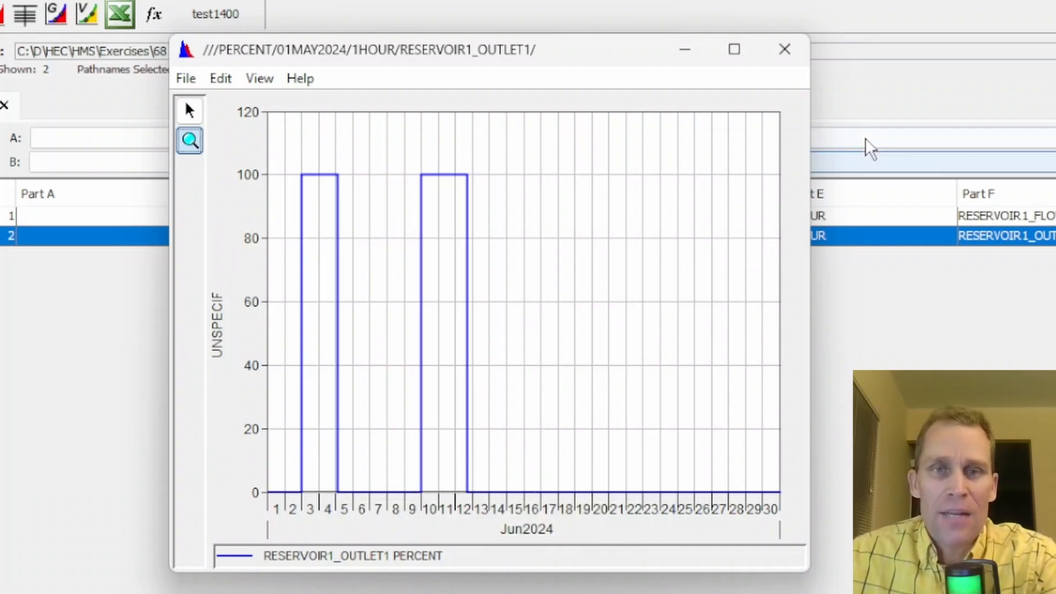
click(787, 52)
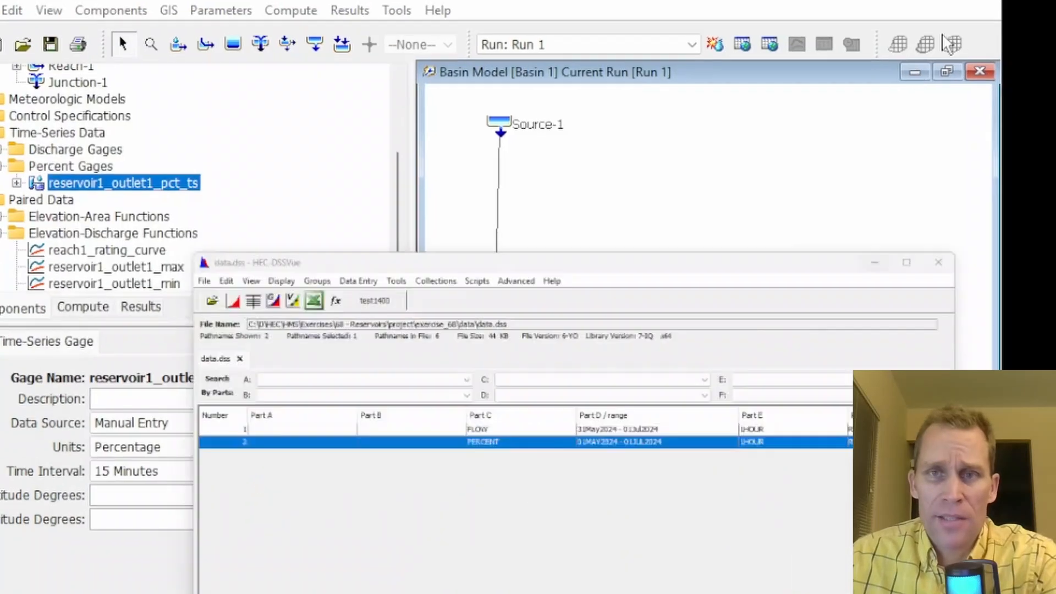
Return to HEC-HMS and assign reservoir1_outlet1_pct_ts as the Percent Time Series for Reservoir-1's Outlet 1
click(233, 206)
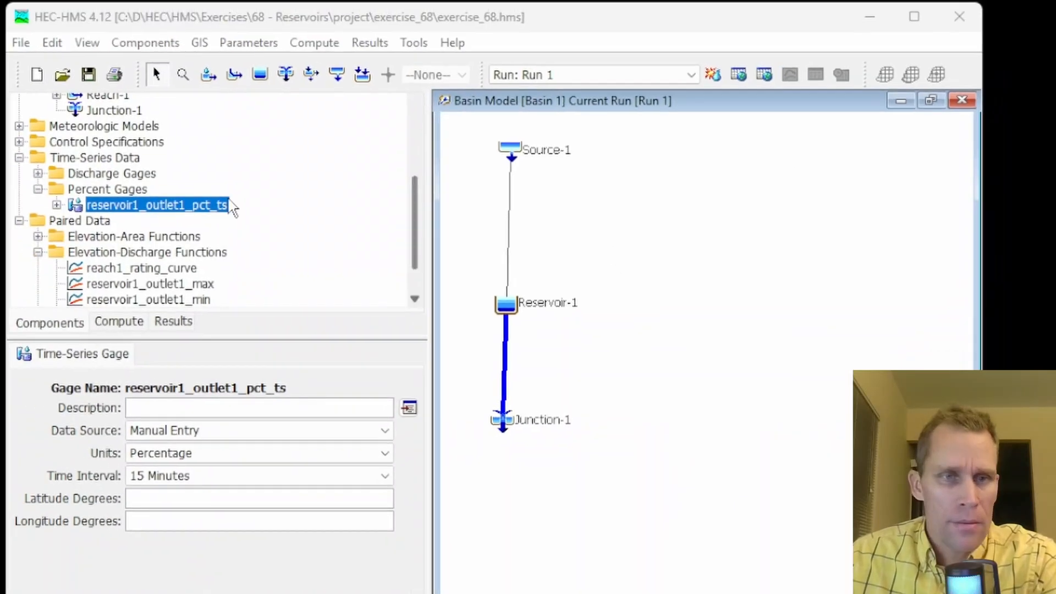
click(507, 305)
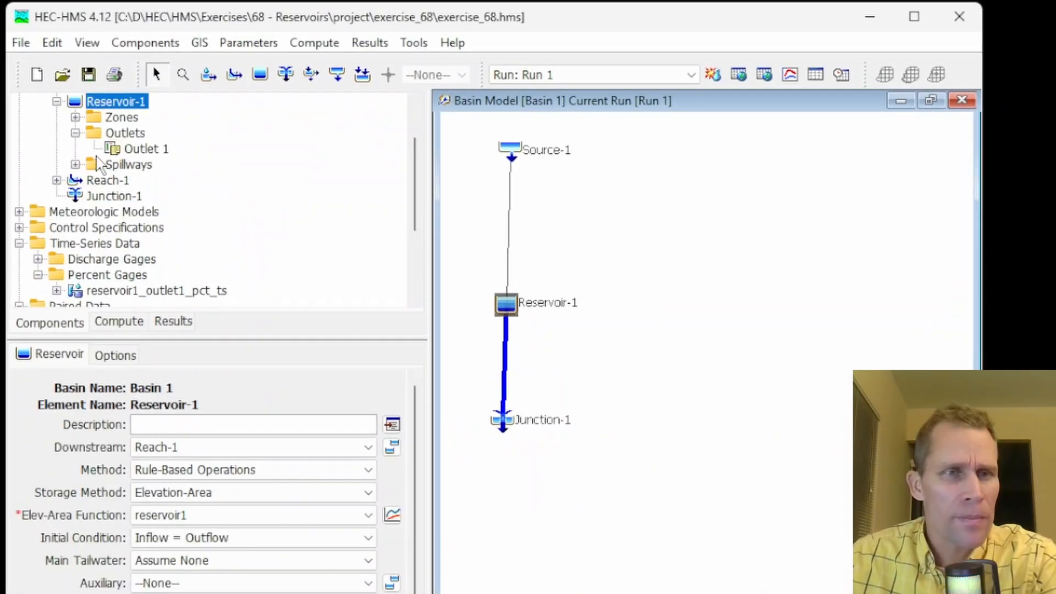
click(150, 146)
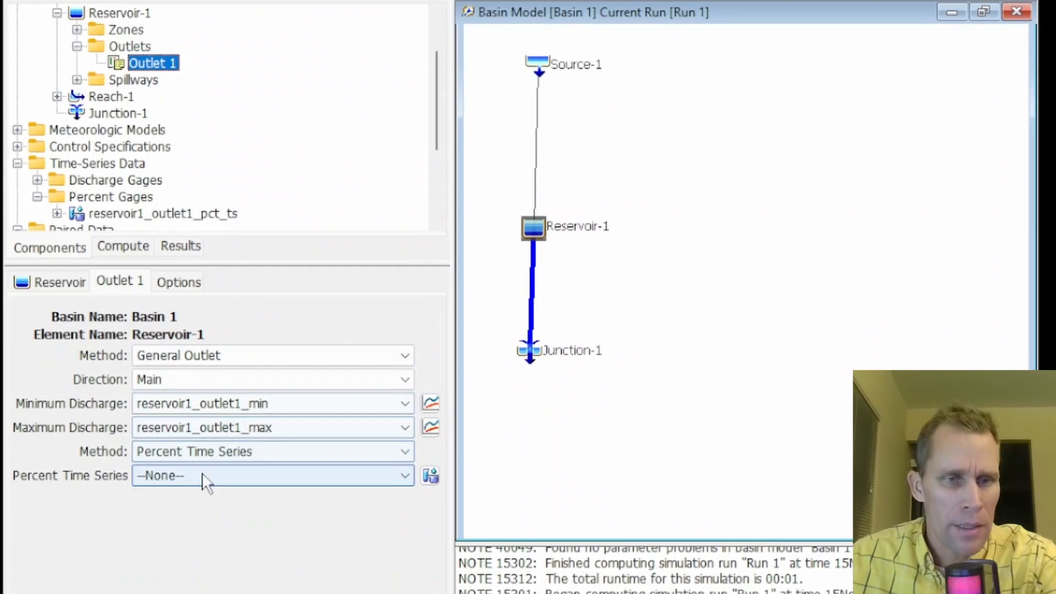
click(200, 500)
click(222, 536)
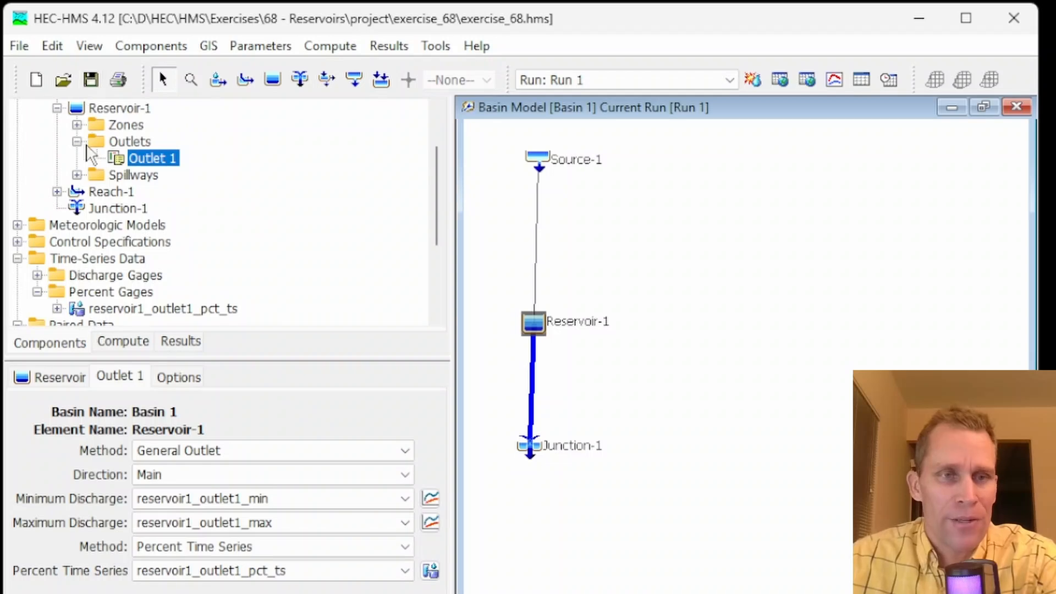
Set Reservoir-1's Spillway 1 to the Specified Spillway method with the reservoir1_spillway rating curve
click(78, 174)
click(159, 192)
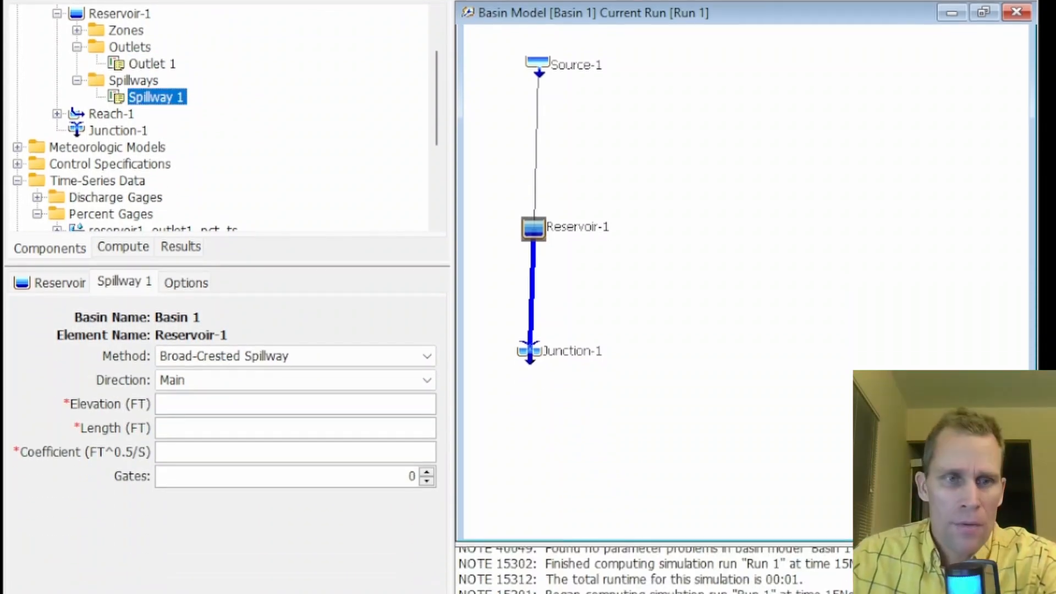
click(317, 356)
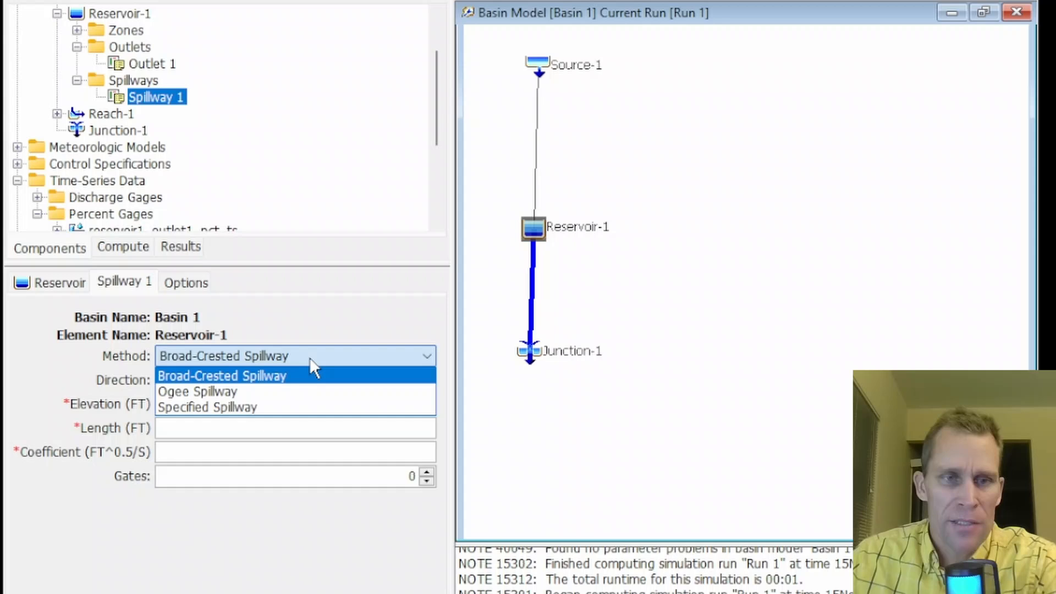
click(242, 408)
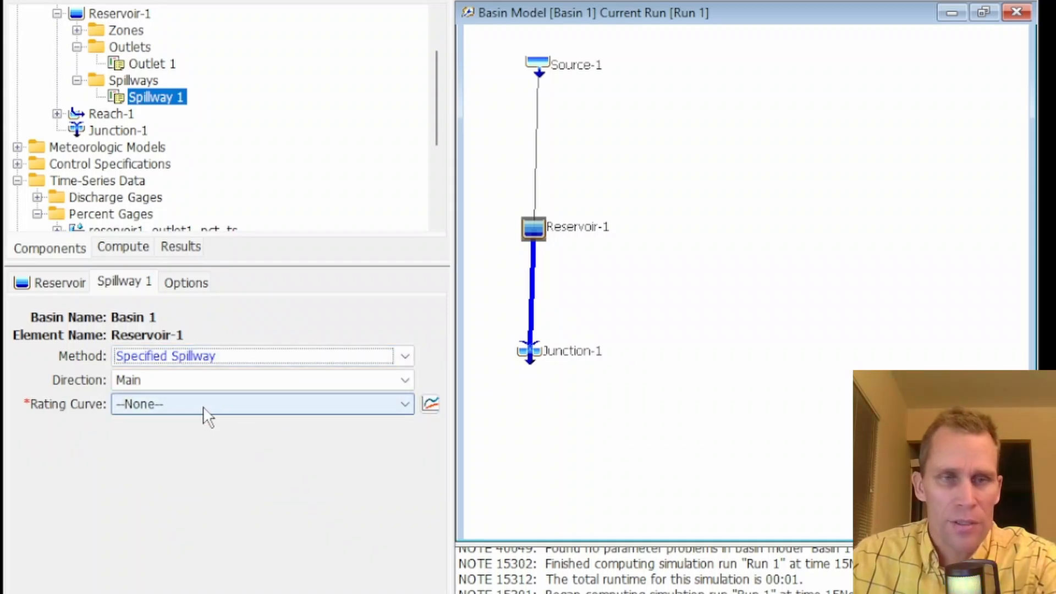
click(206, 407)
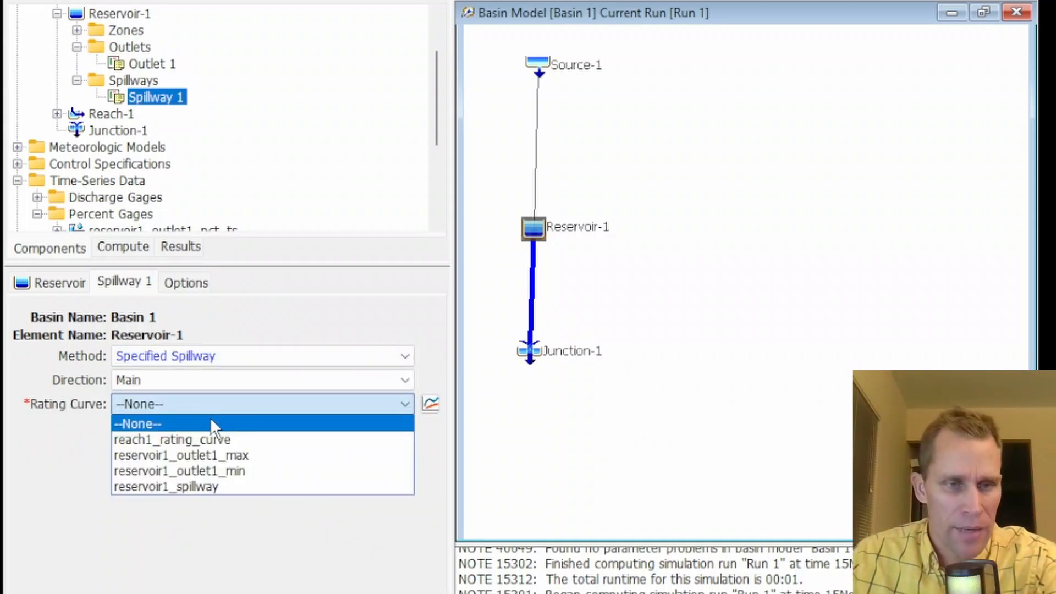
click(207, 486)
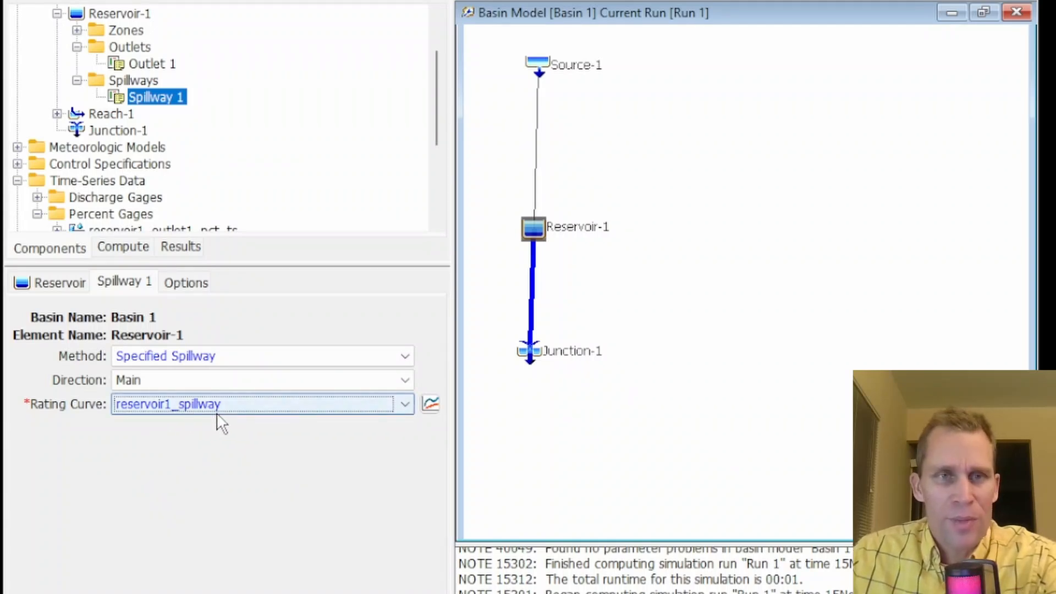
click(206, 406)
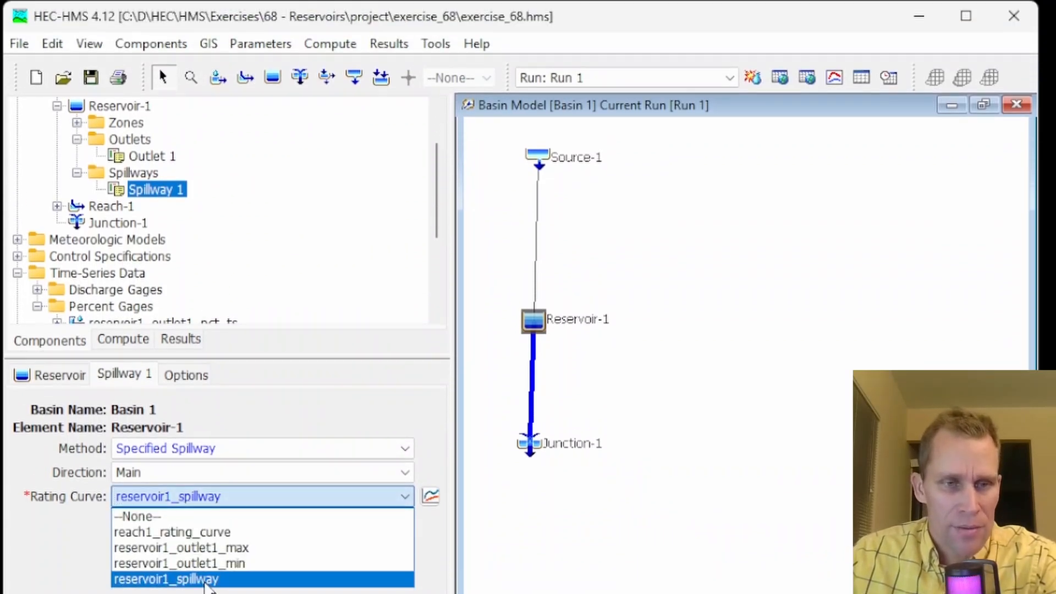
click(206, 580)
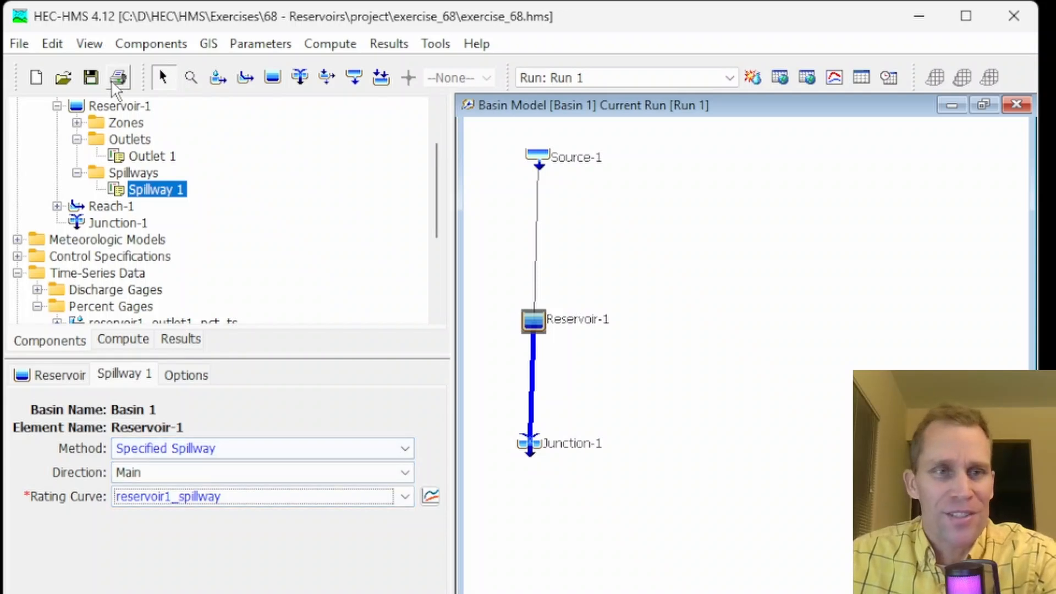
Save the project and compute Run 1
click(91, 80)
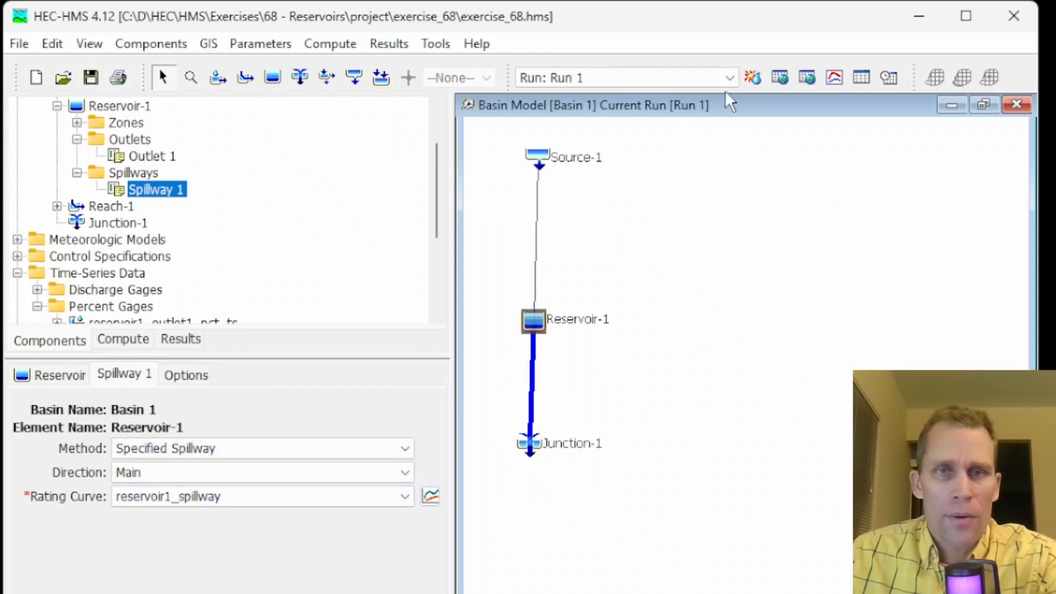
click(753, 77)
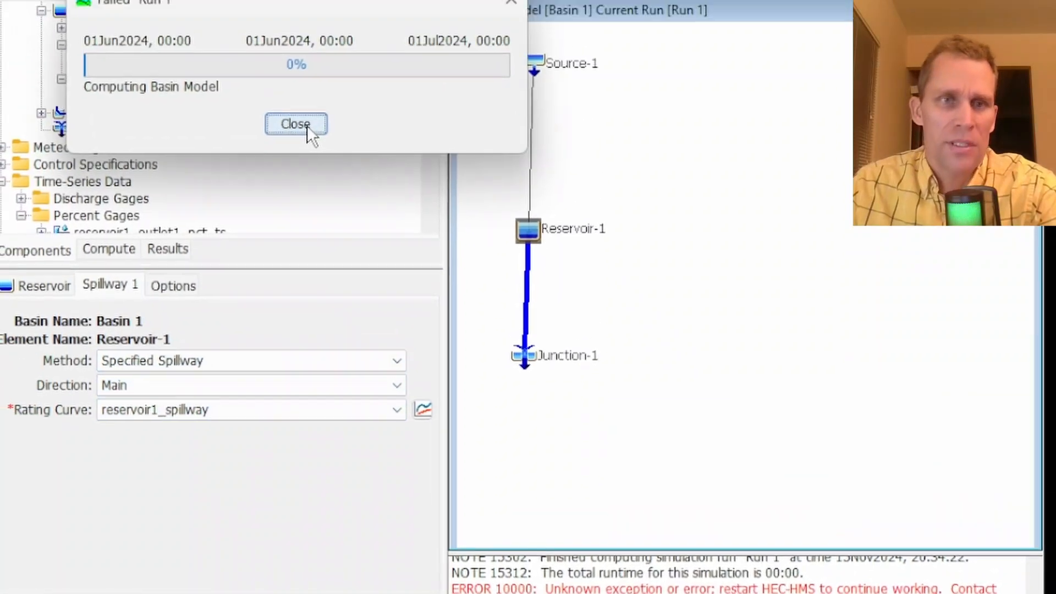
click(297, 124)
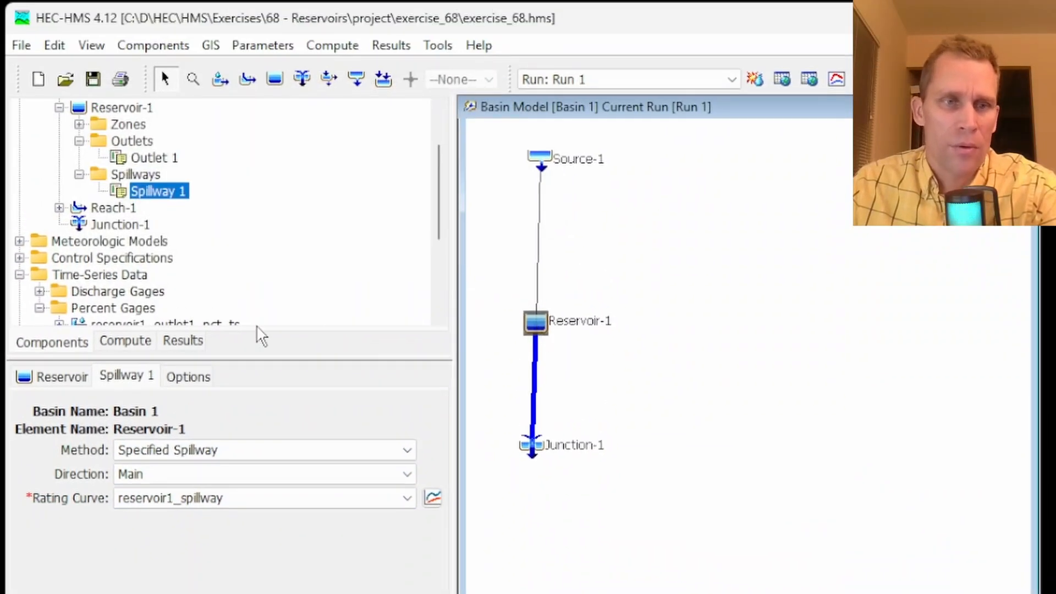
Change Reservoir-1's initial condition method to Elevation
click(54, 376)
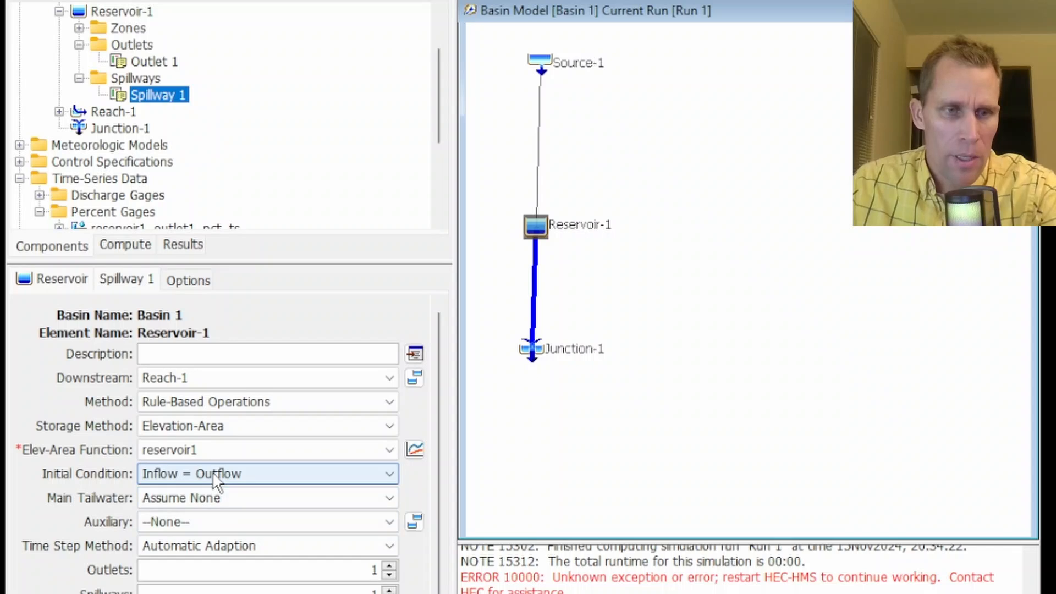
click(217, 482)
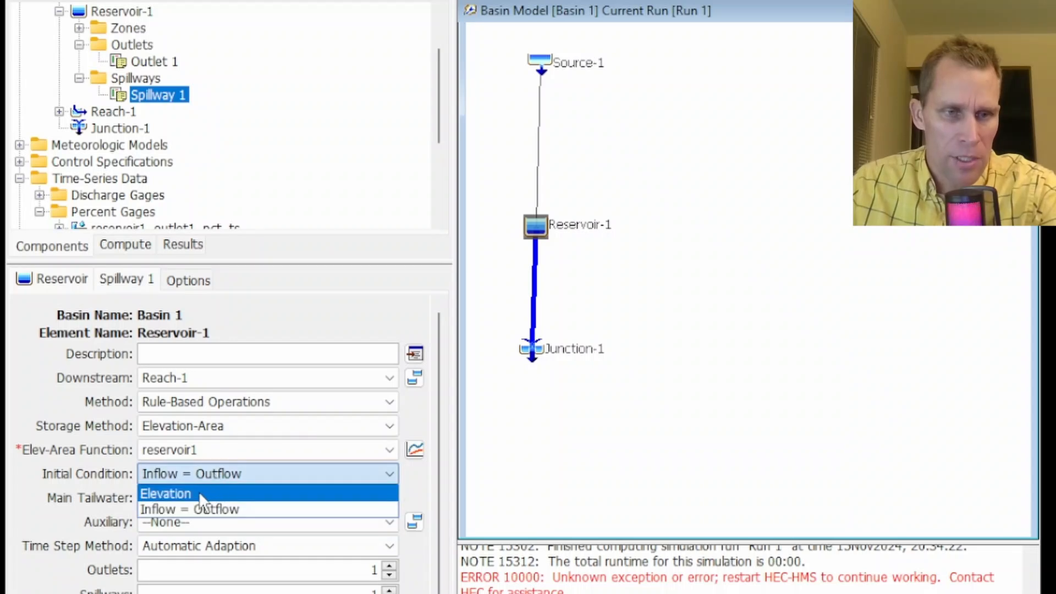
click(212, 494)
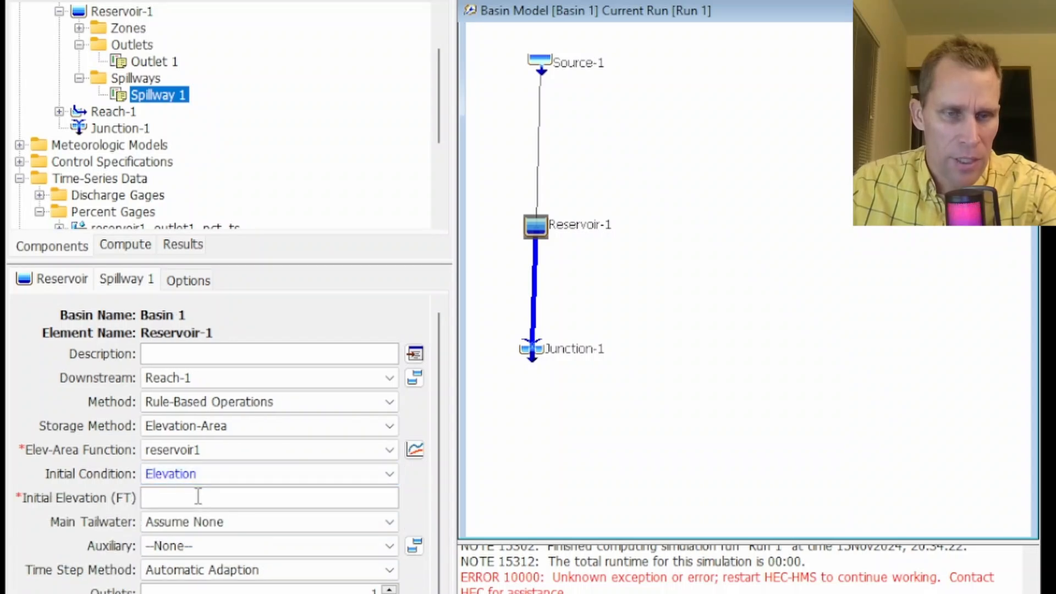
Inspect Reservoir-1's pool elevation results as a graph and as a table
click(183, 246)
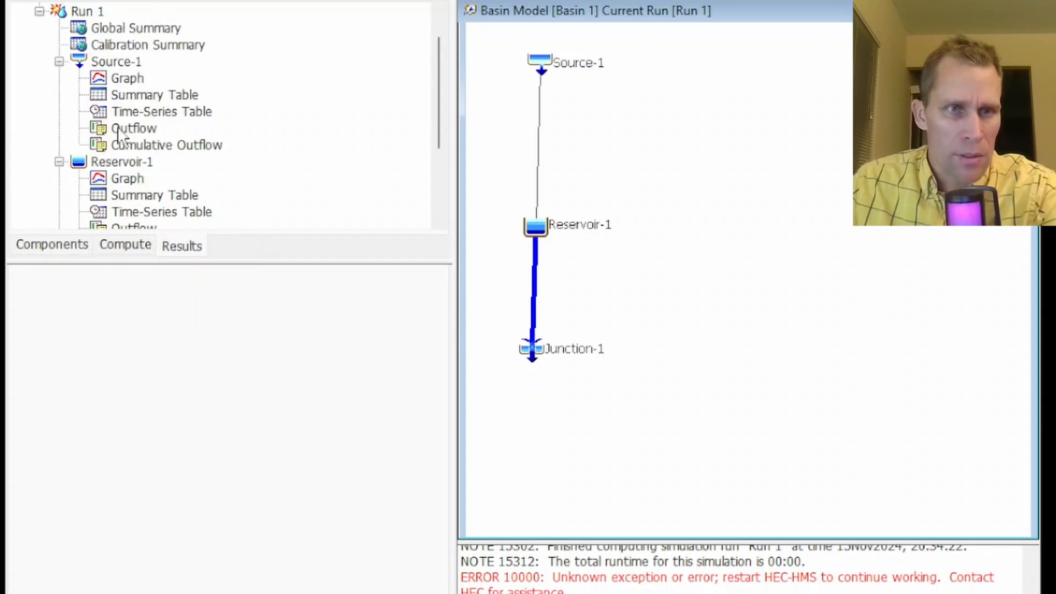
scroll(137, 176, down, 1)
scroll(144, 187, down, 1)
click(148, 194)
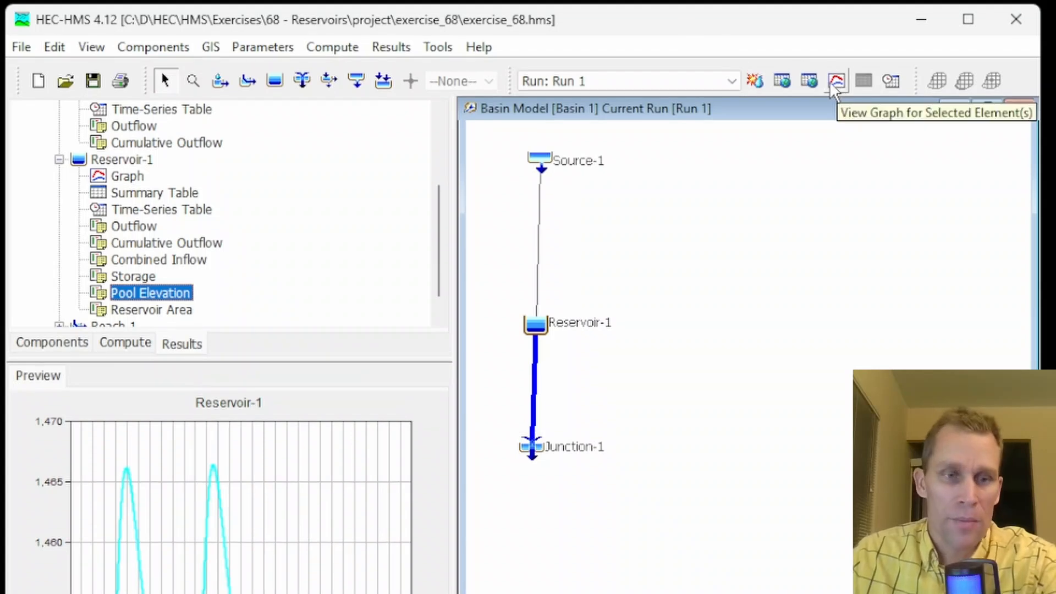
click(829, 80)
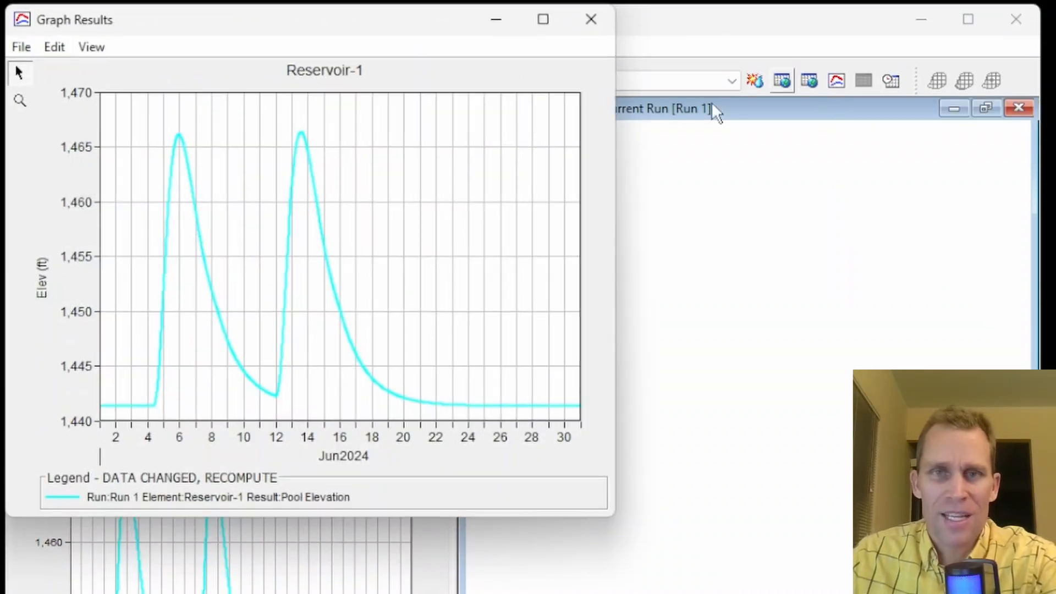
click(22, 48)
click(49, 76)
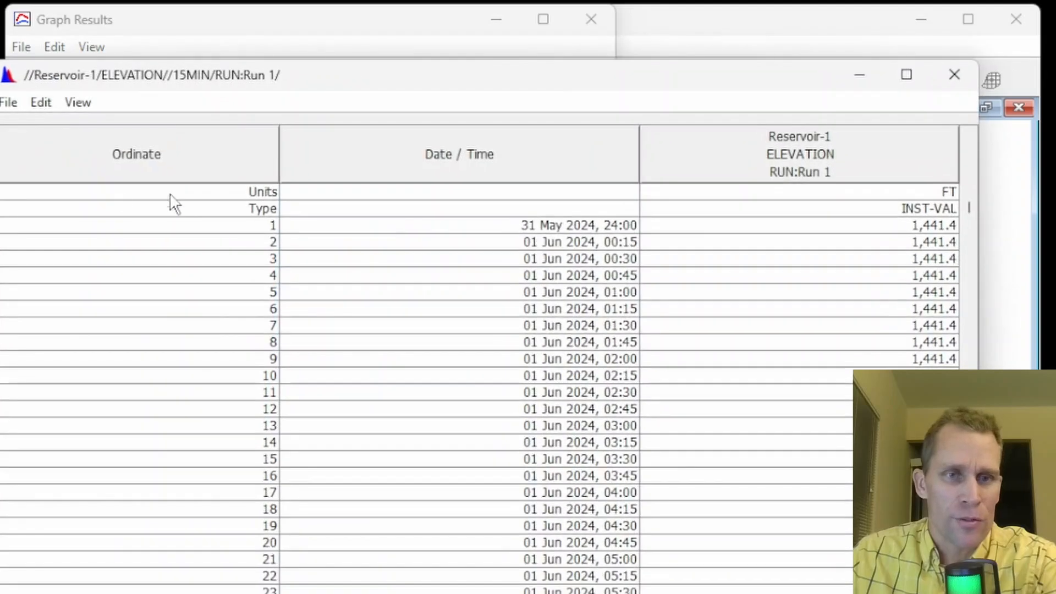
click(918, 228)
click(954, 74)
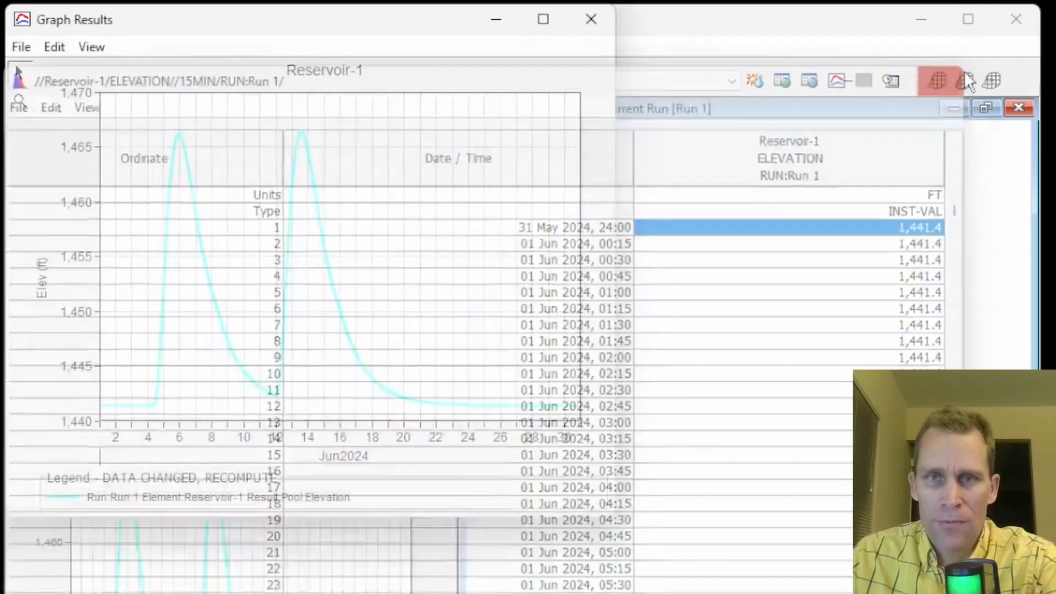
click(595, 24)
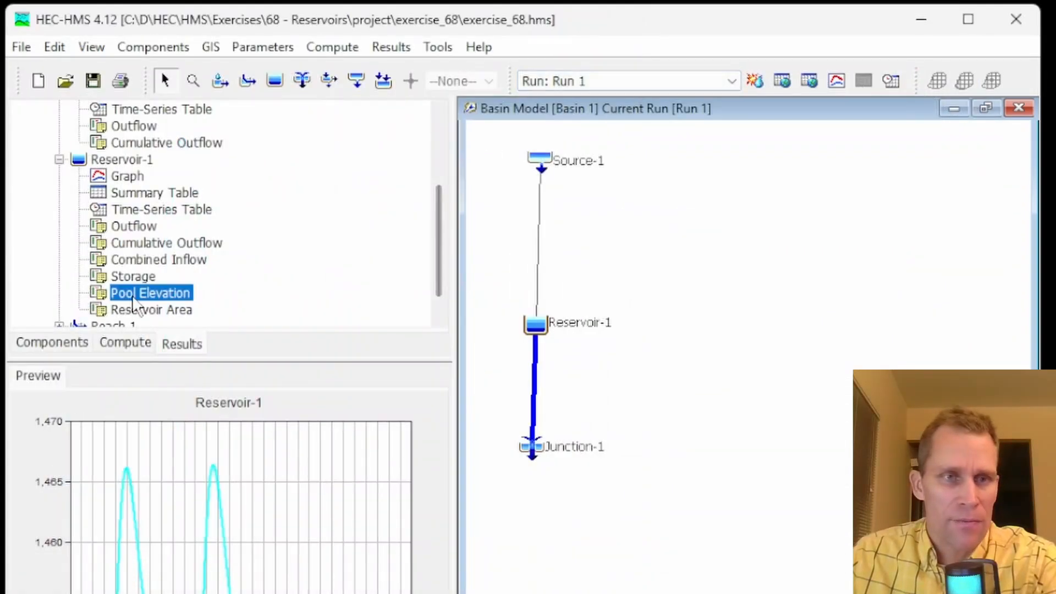
Set Reservoir-1's initial elevation to 1441 ft
click(53, 343)
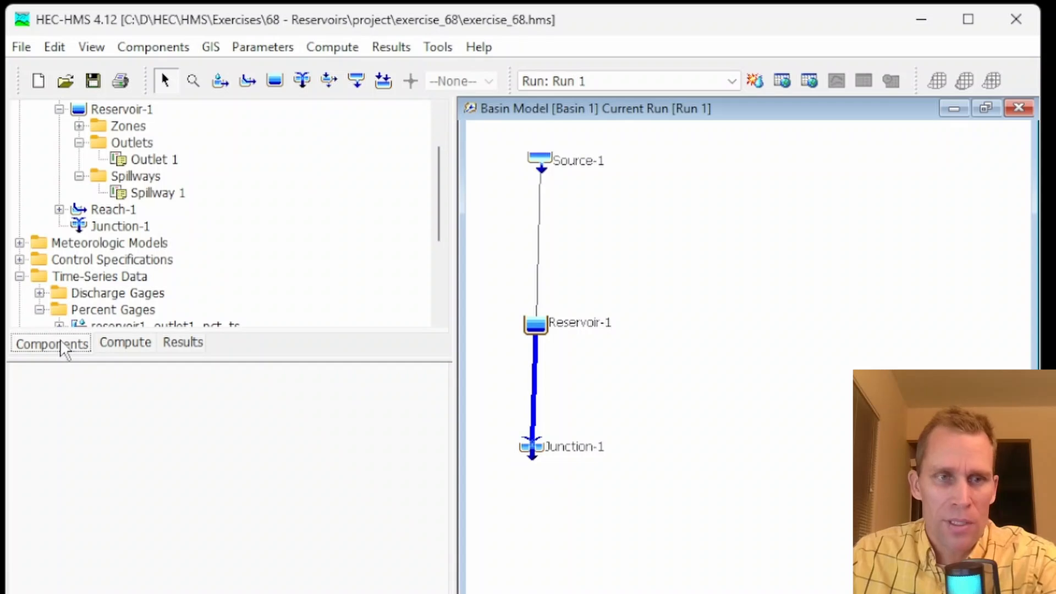
scroll(102, 268, up, 2)
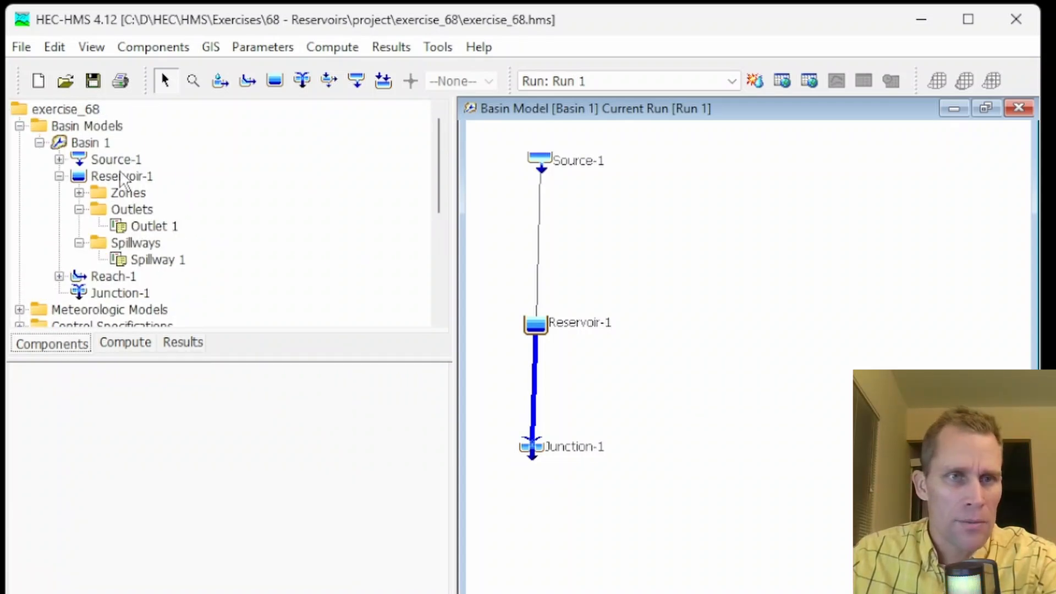
click(120, 177)
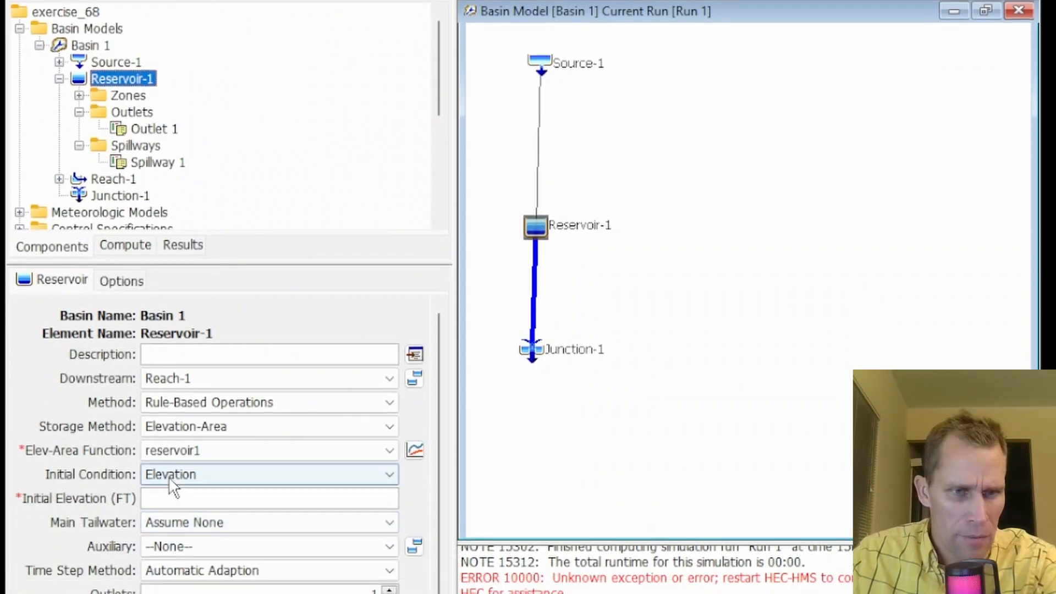
click(173, 575)
click(171, 494)
click(174, 498)
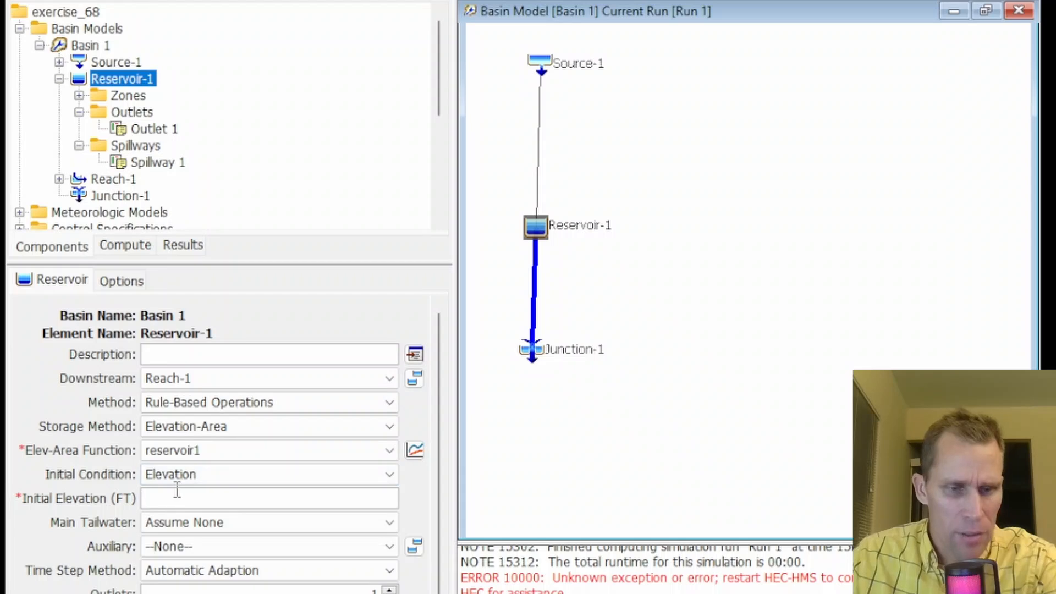
text(1441)
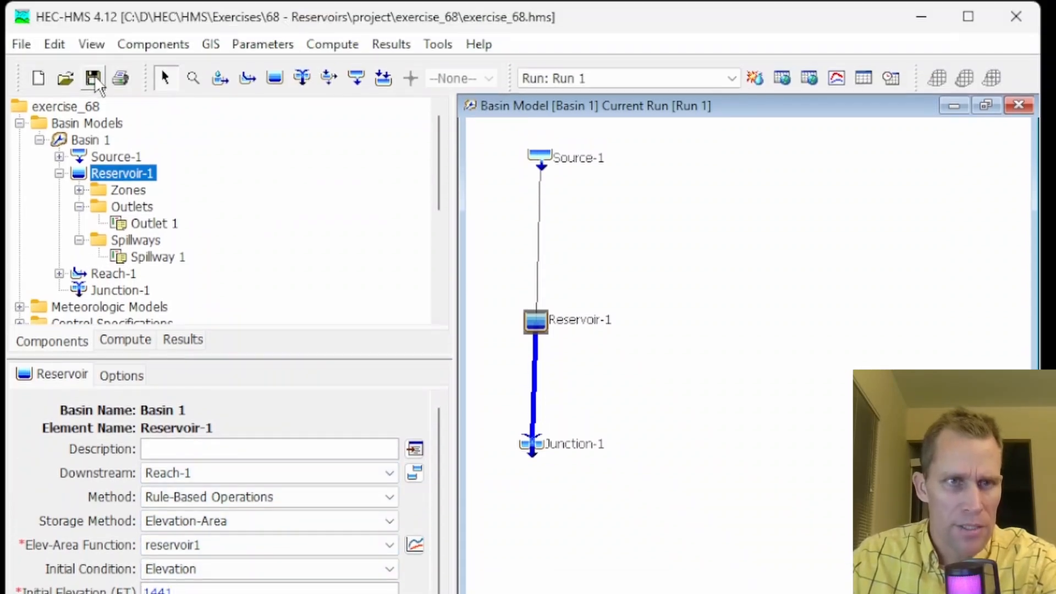
Recompute Run 1 and view the Reservoir-1 results graph
click(755, 77)
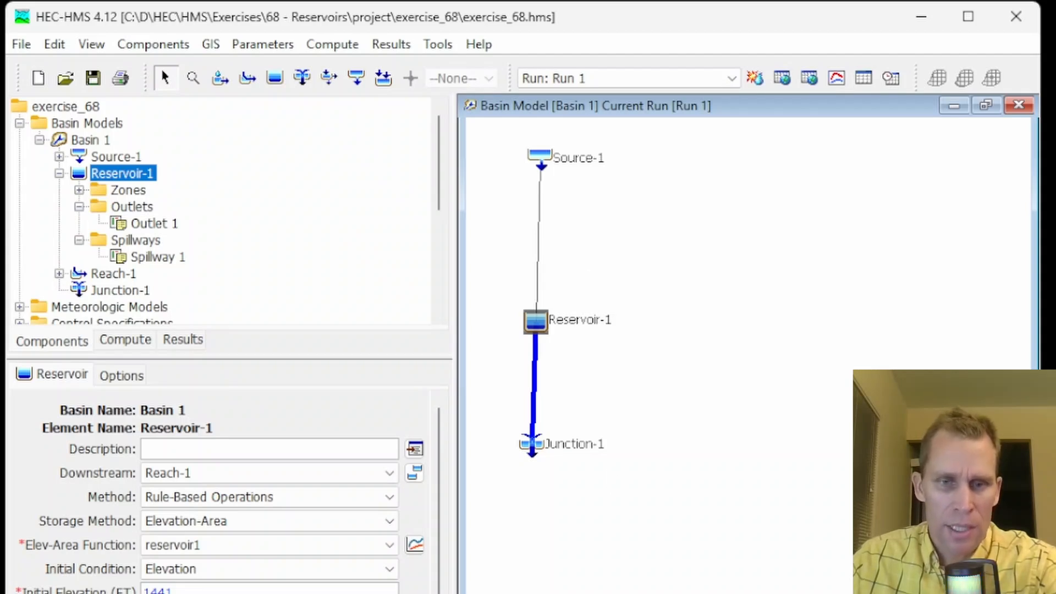
right_click(533, 320)
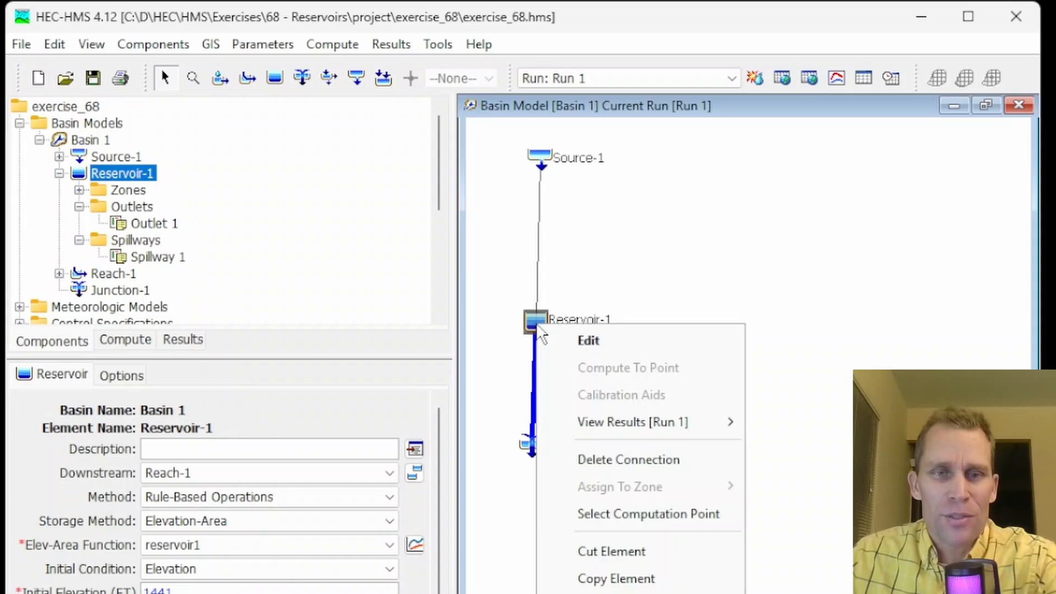
mouse_move(610, 422)
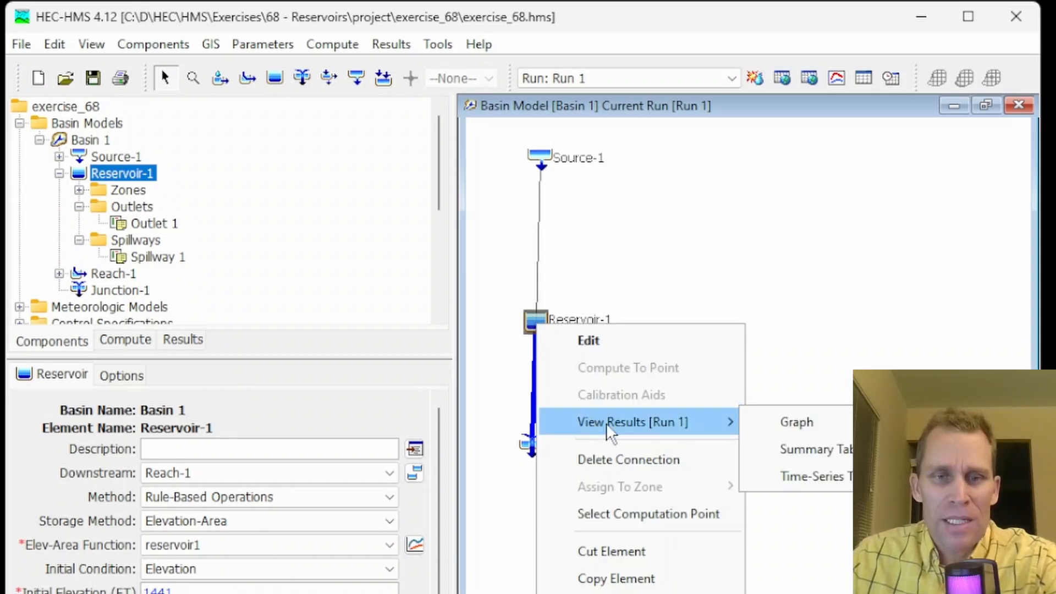
click(781, 424)
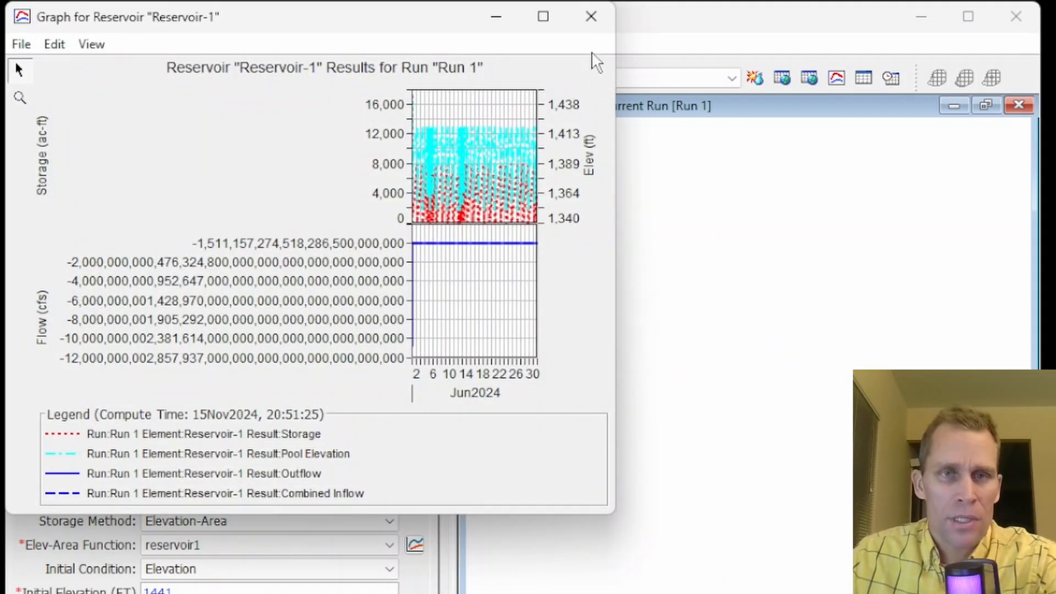
click(591, 18)
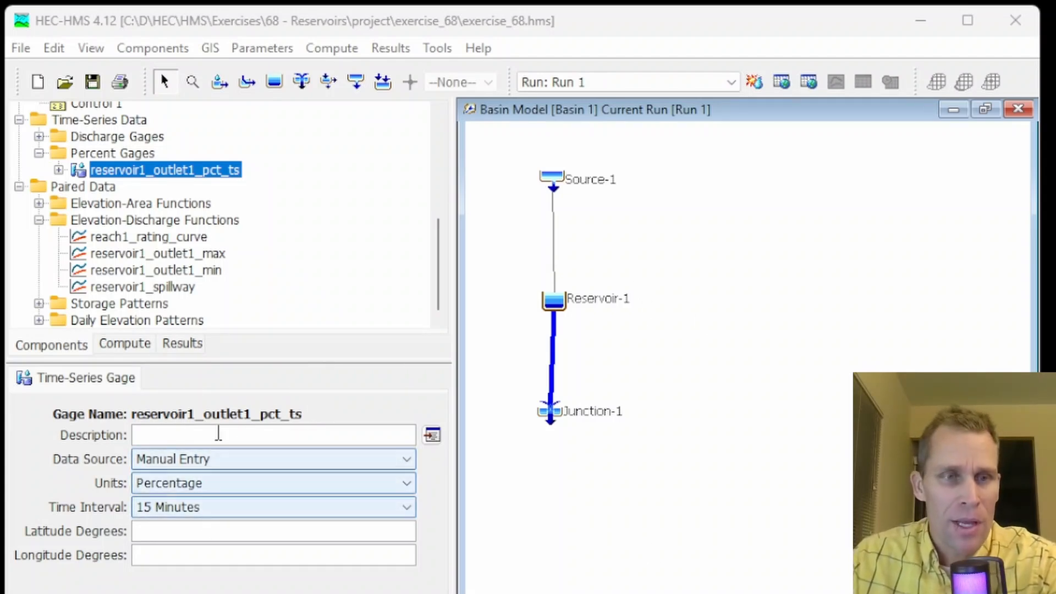
click(119, 167)
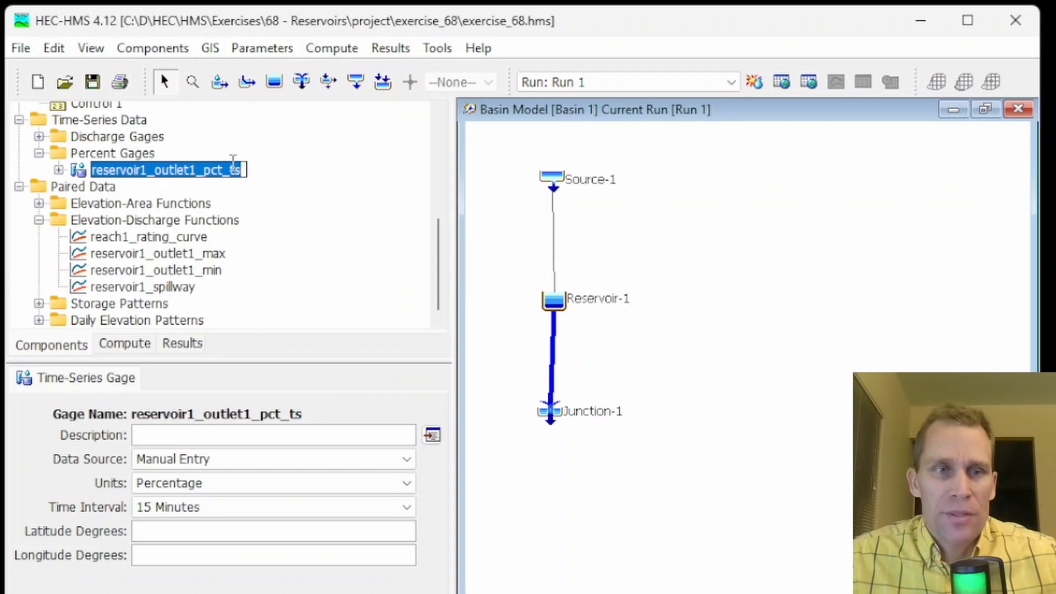
click(107, 155)
click(116, 171)
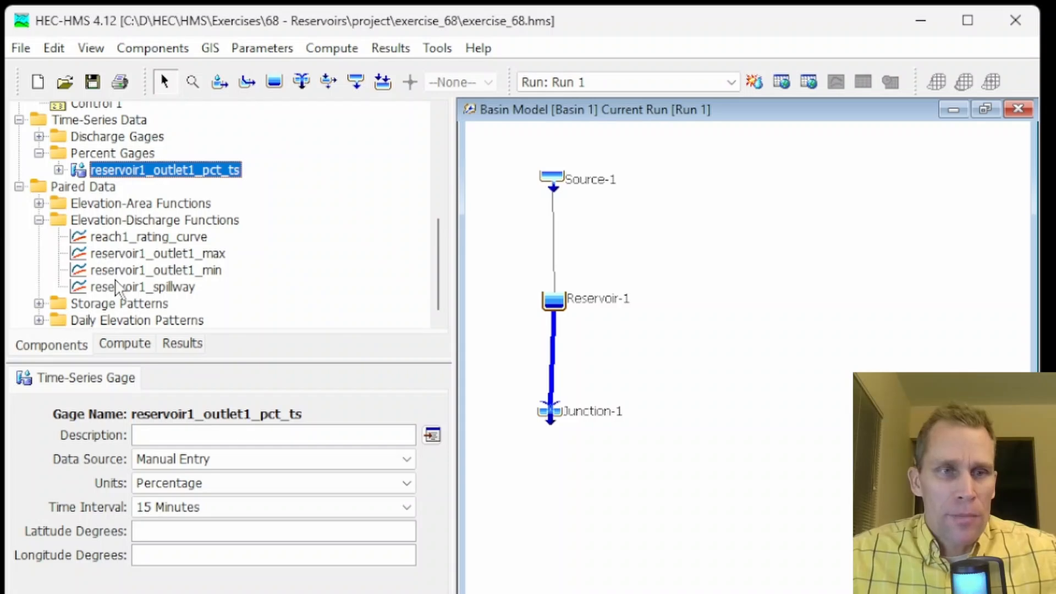
Switch the reservoir1_outlet1_pct_ts percent gage to Single Record HEC-DSS and select data.dss from the data folder
click(160, 458)
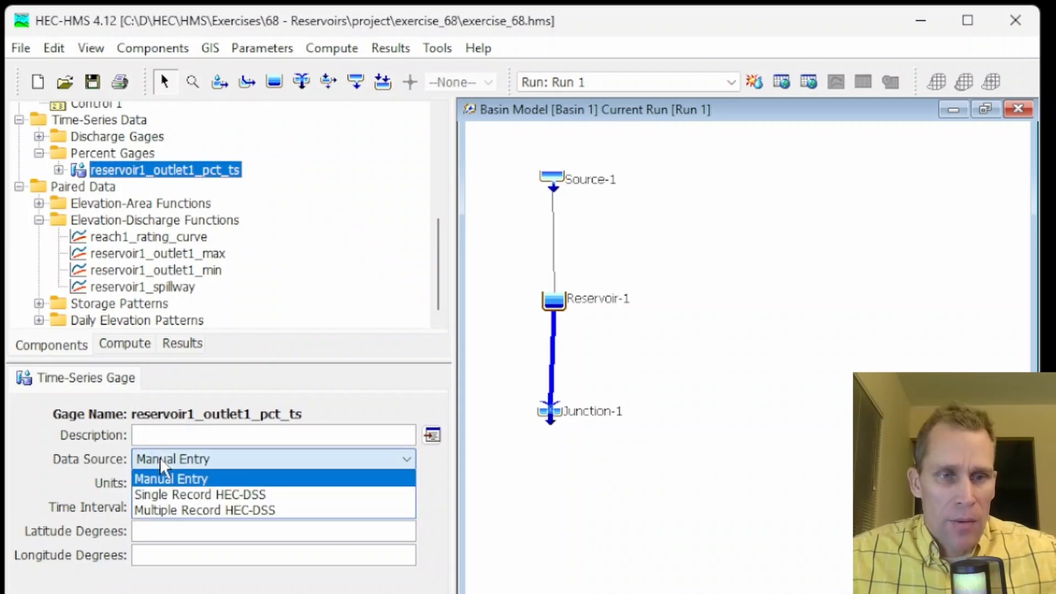
click(228, 494)
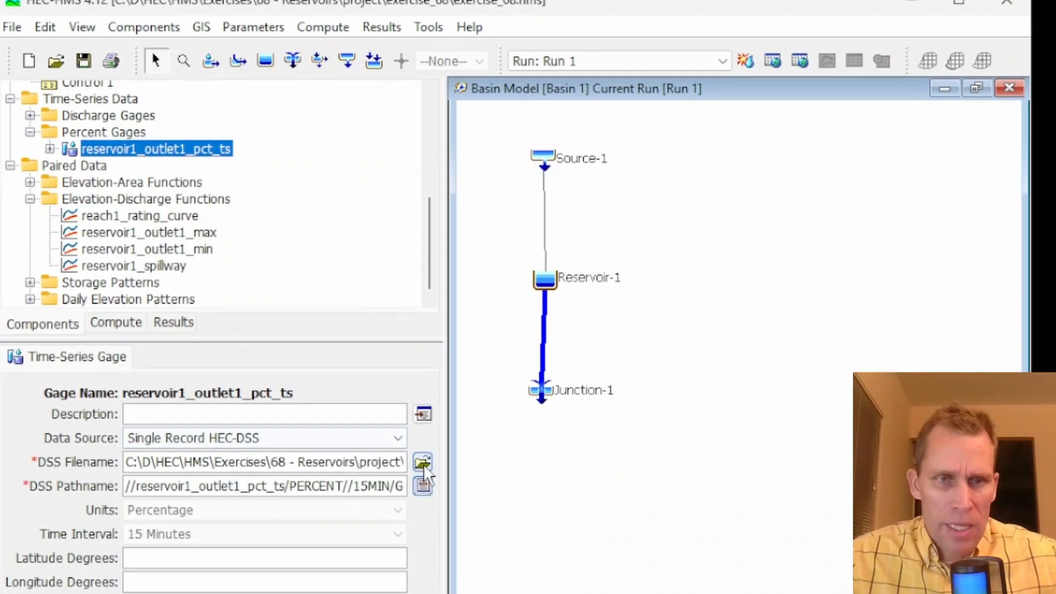
click(431, 483)
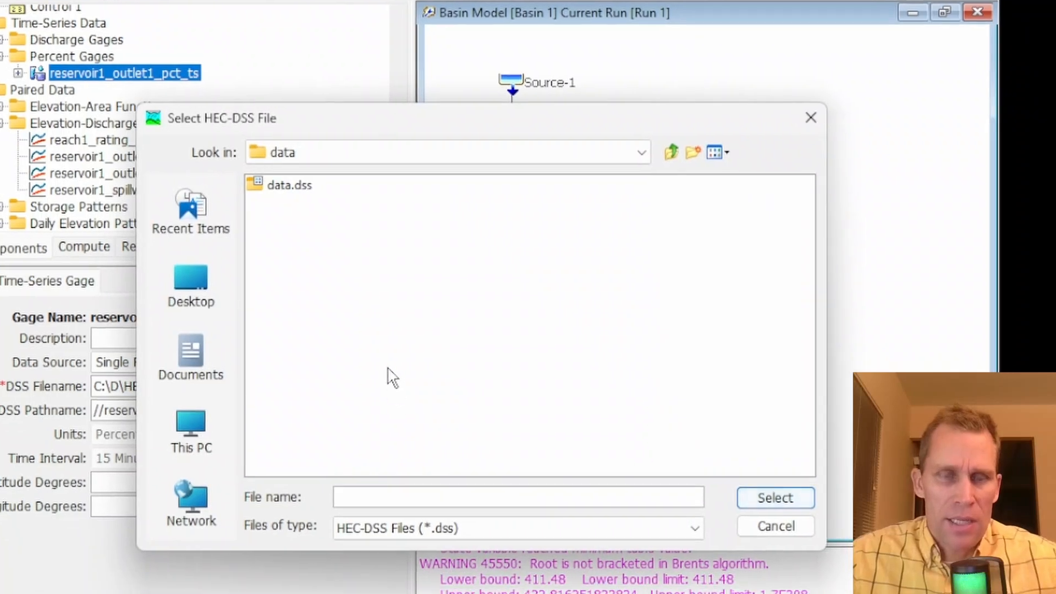
click(671, 153)
double_click(281, 204)
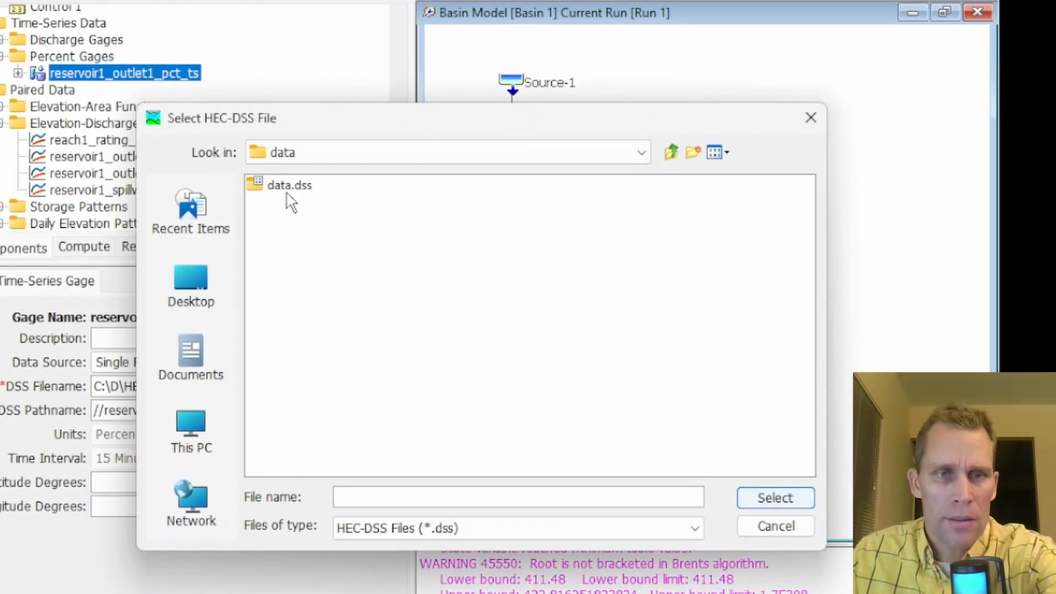
click(291, 188)
double_click(290, 187)
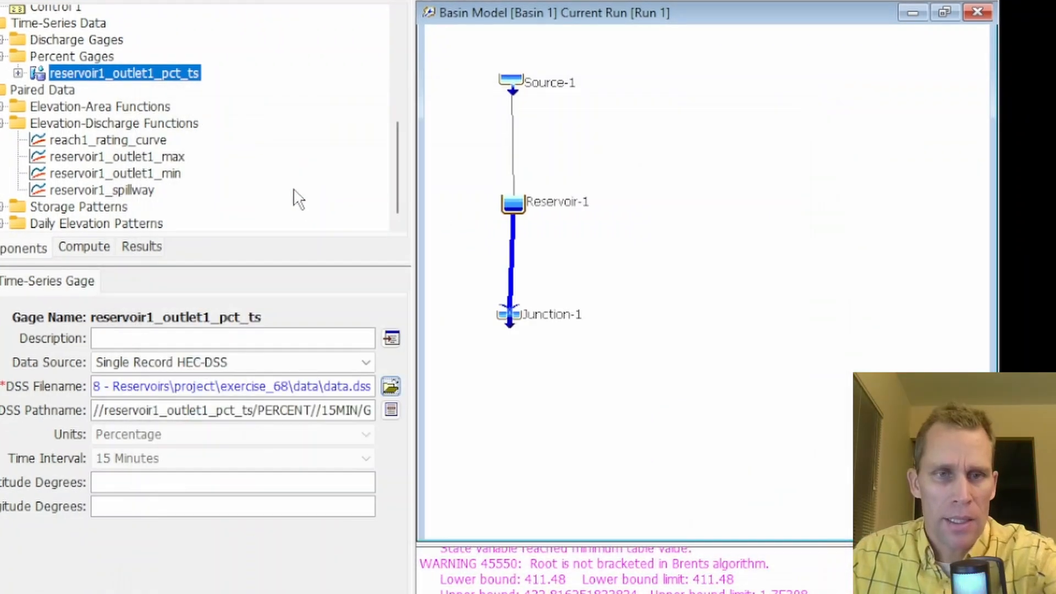
Set the gage's DSS pathname to the PERCENT record spanning 01MAY2024 - 01JUL2024 at 1HOUR
click(392, 410)
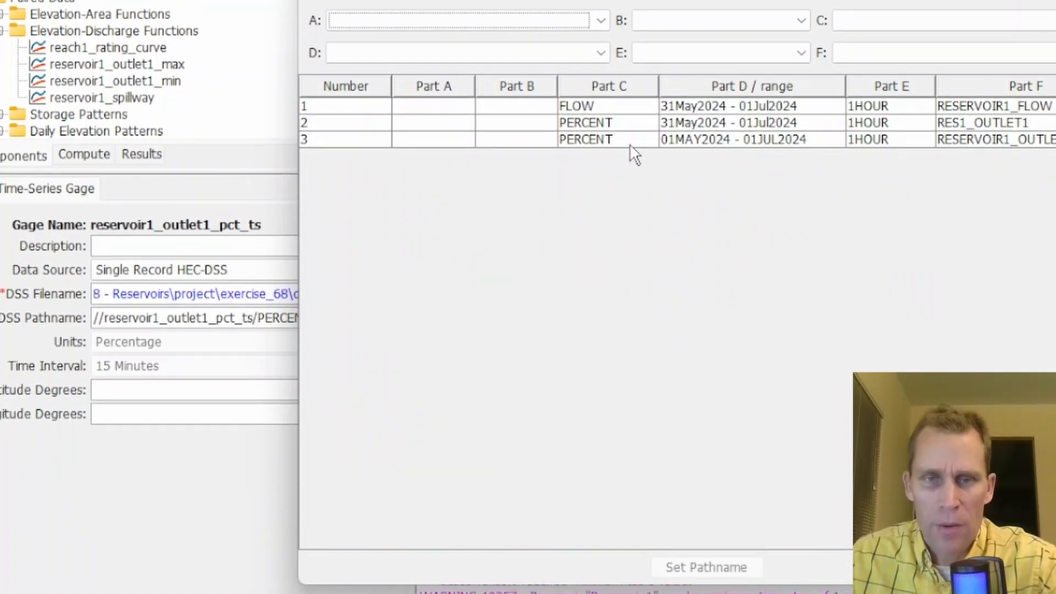
click(625, 142)
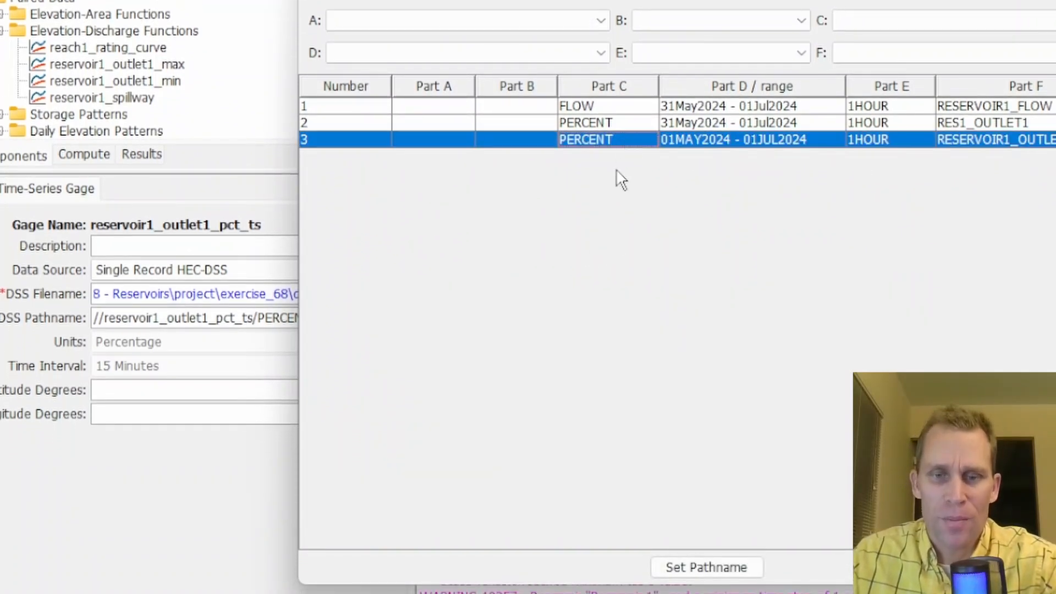
click(704, 567)
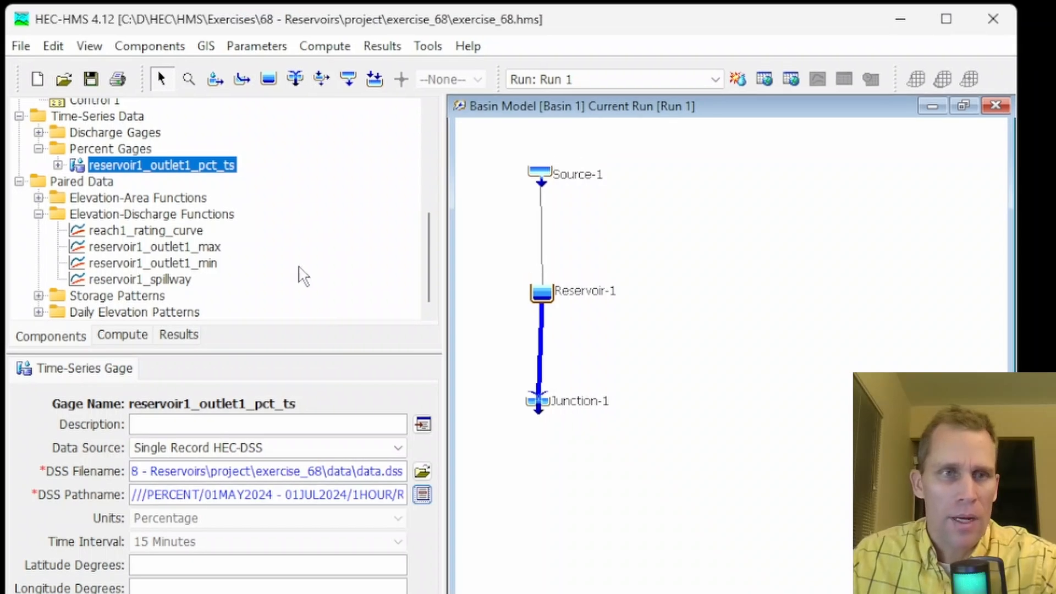
Compute Run 1 again and open the Reservoir-1 results graph enlarged, then close it
click(737, 80)
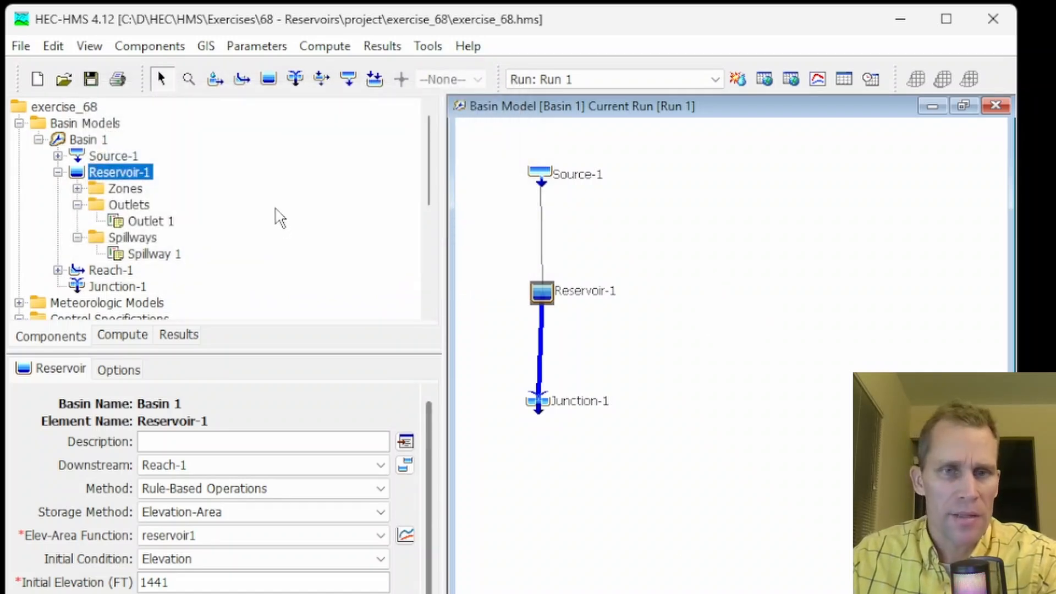
right_click(548, 298)
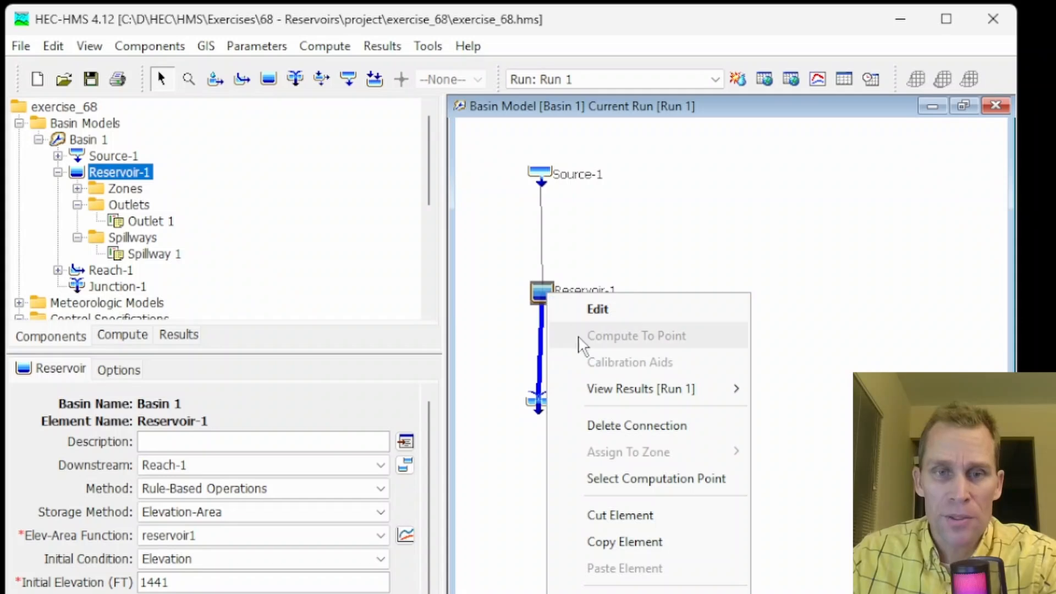
mouse_move(627, 392)
click(793, 392)
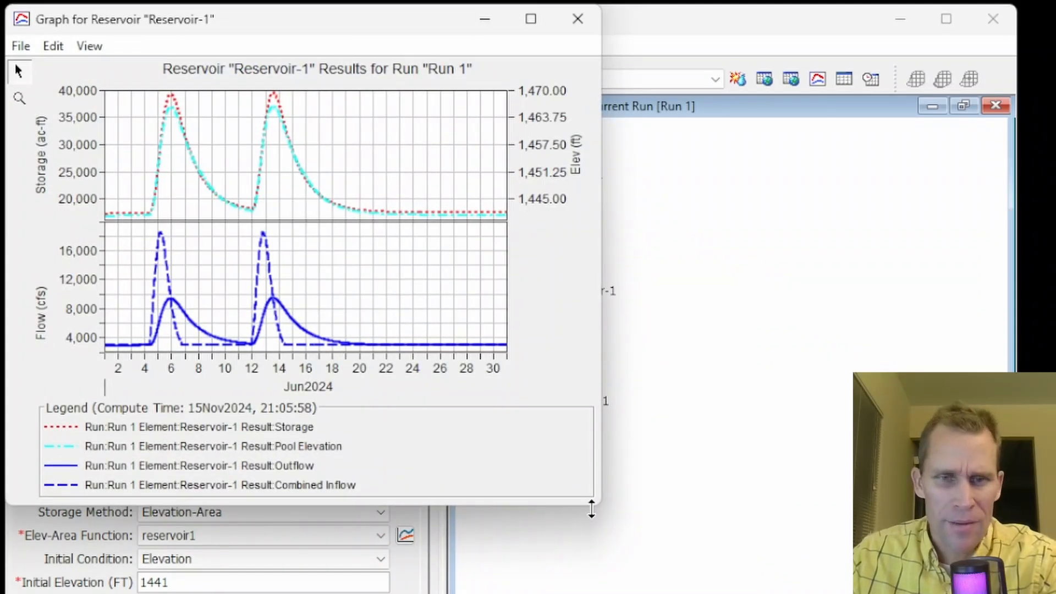
drag(598, 509, 1016, 593)
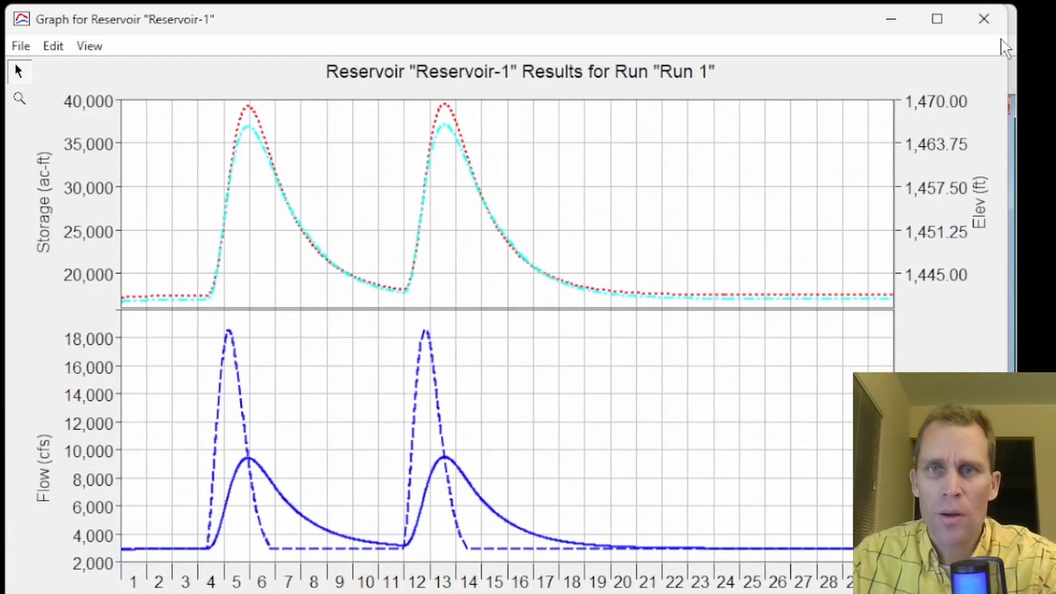
click(985, 19)
Graph Reservoir-1's Outlet 1, Spillway 1 and Outflow results together in one plot
click(175, 335)
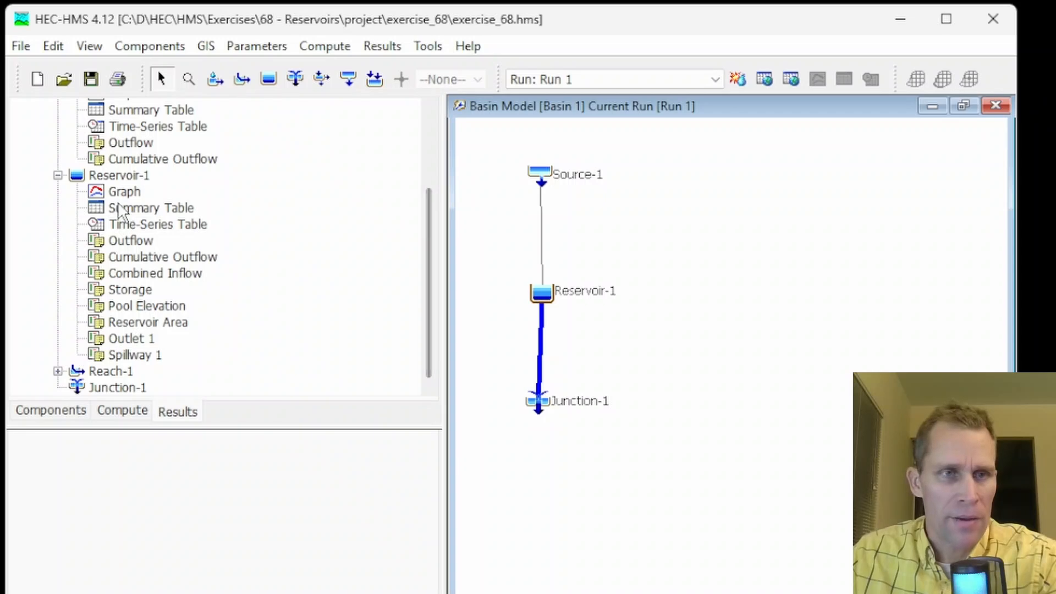
click(120, 177)
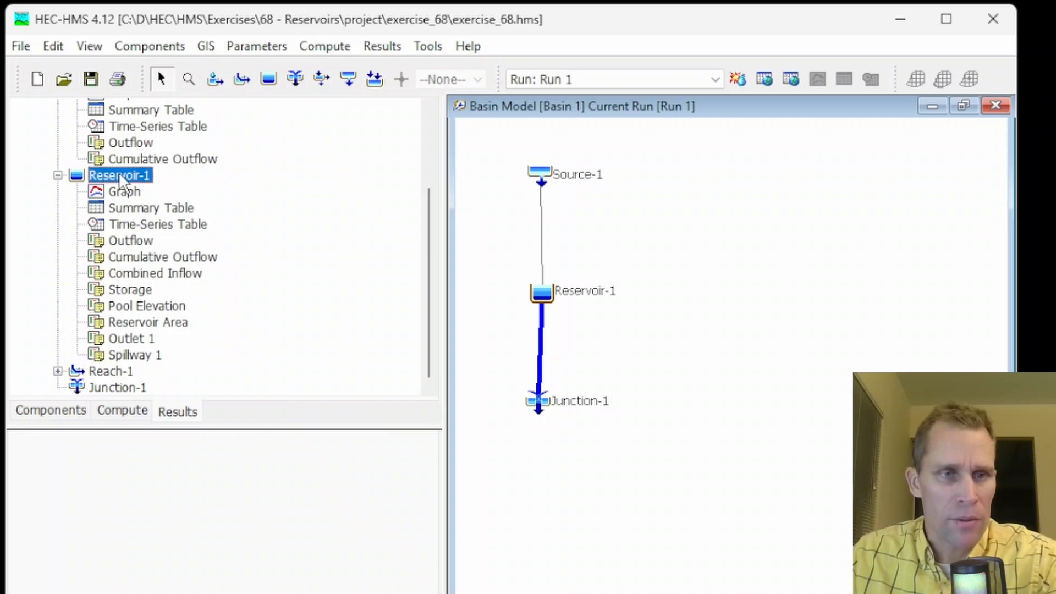
click(137, 340)
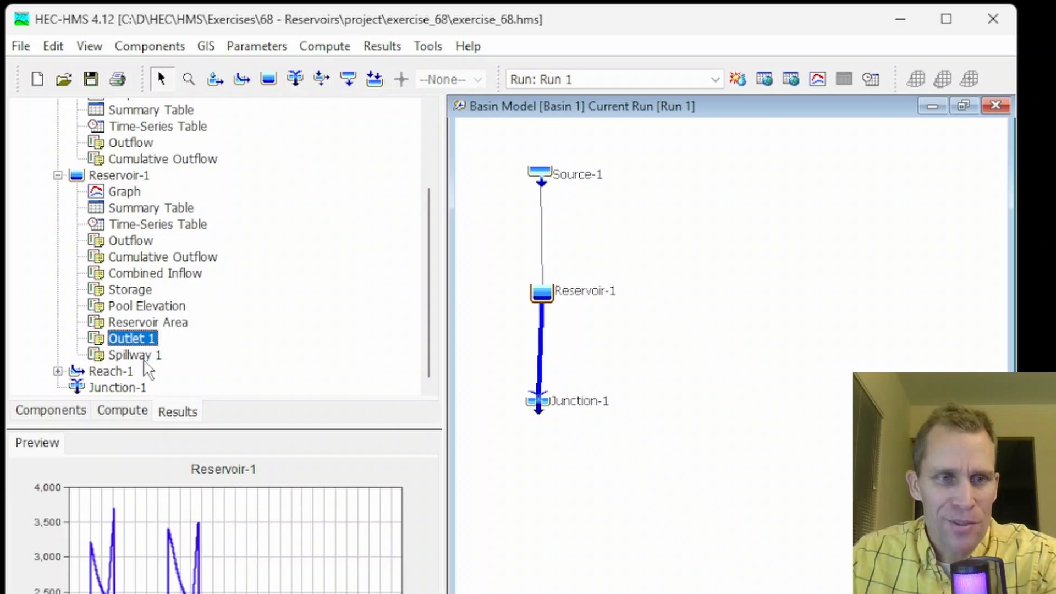
ctrl+click(135, 356)
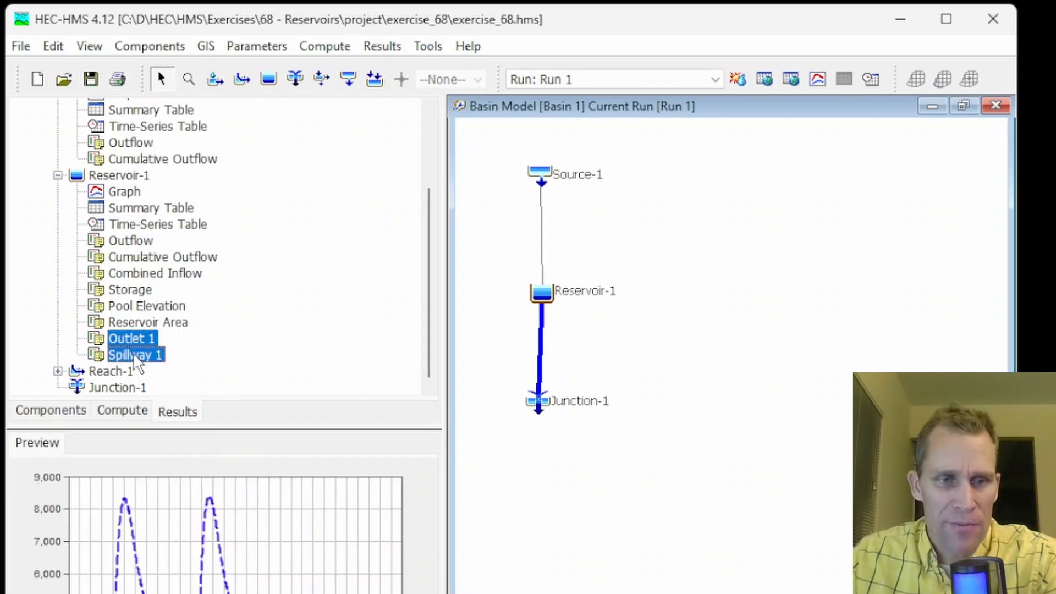
ctrl+click(132, 240)
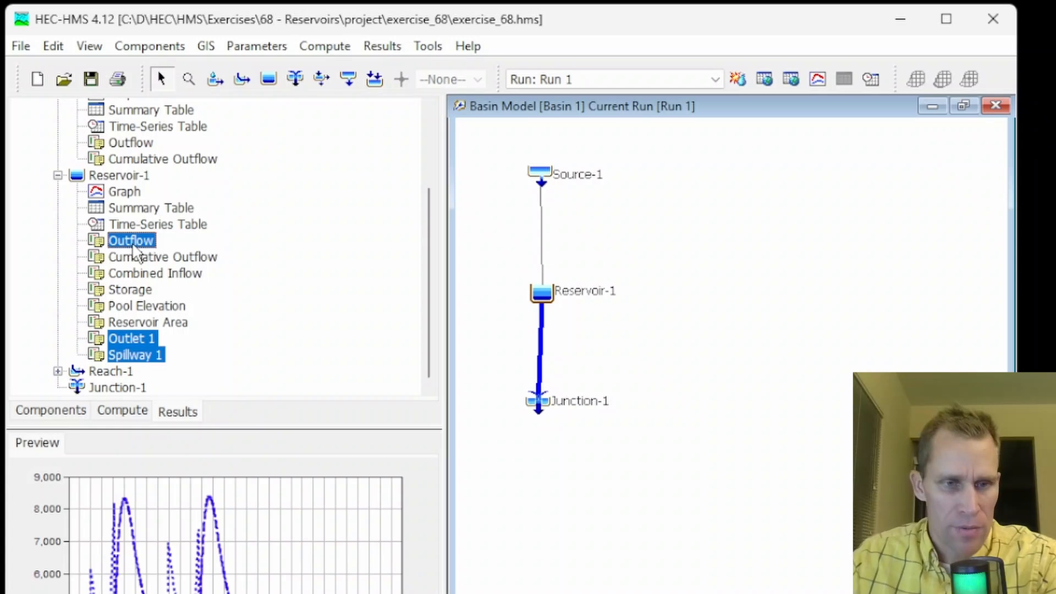
click(818, 78)
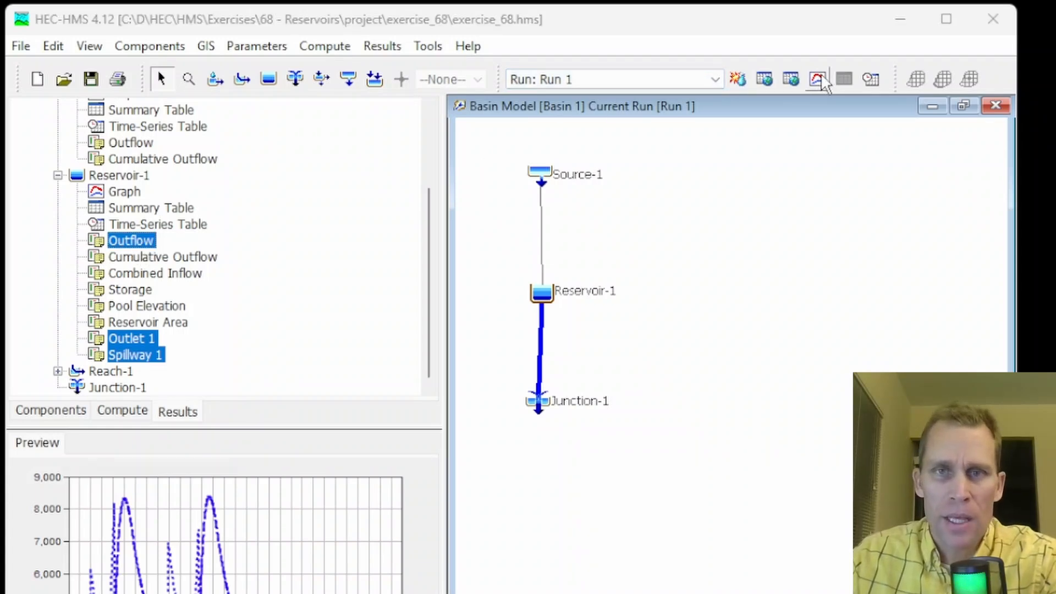
drag(413, 30, 605, 108)
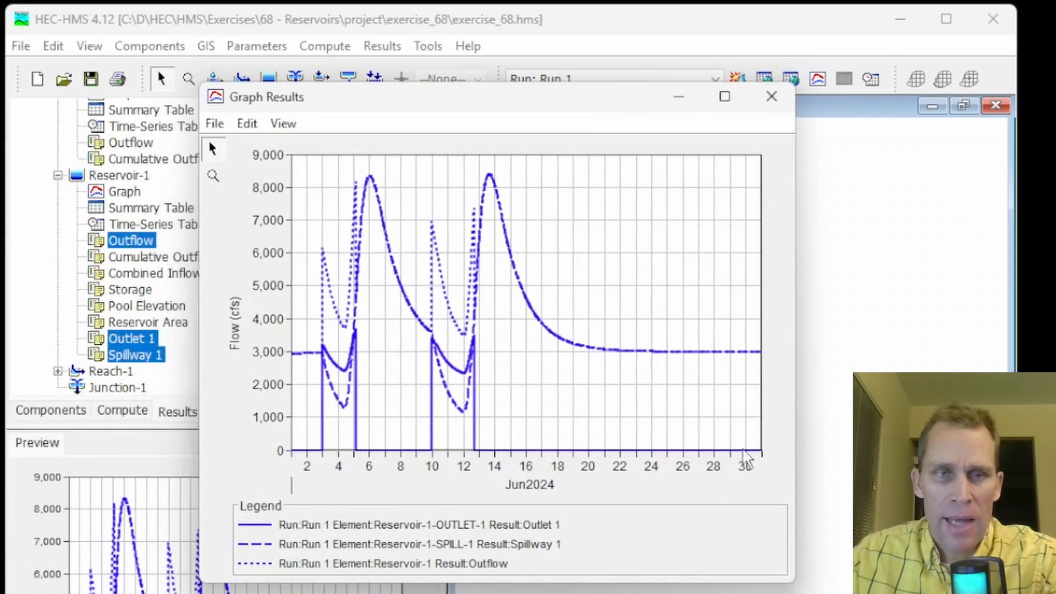
Open the graph's plot properties and make the Outlet 1 curve's line weight thicker
click(247, 124)
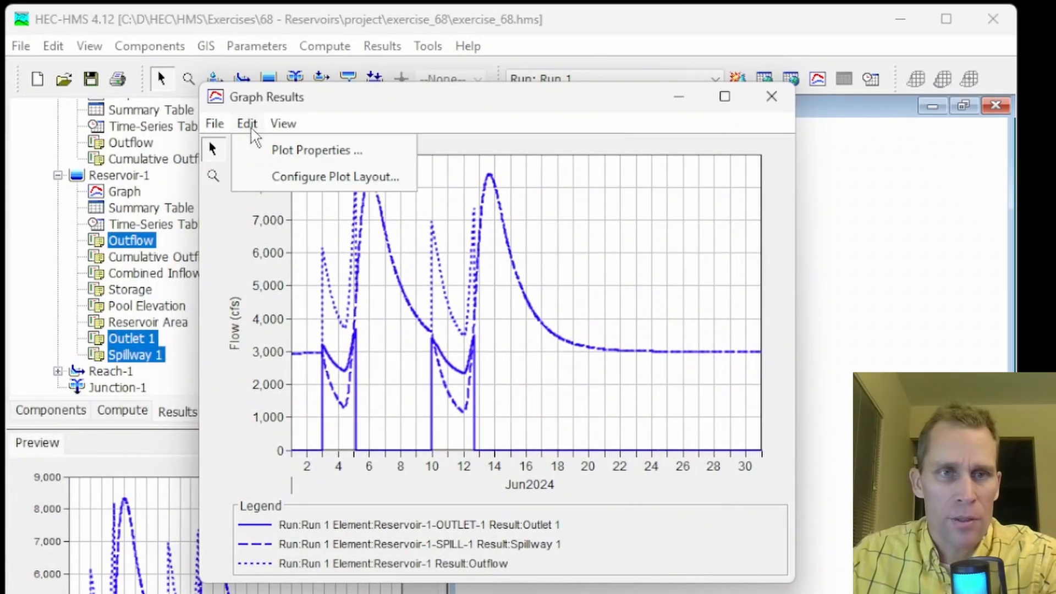
click(283, 154)
click(352, 336)
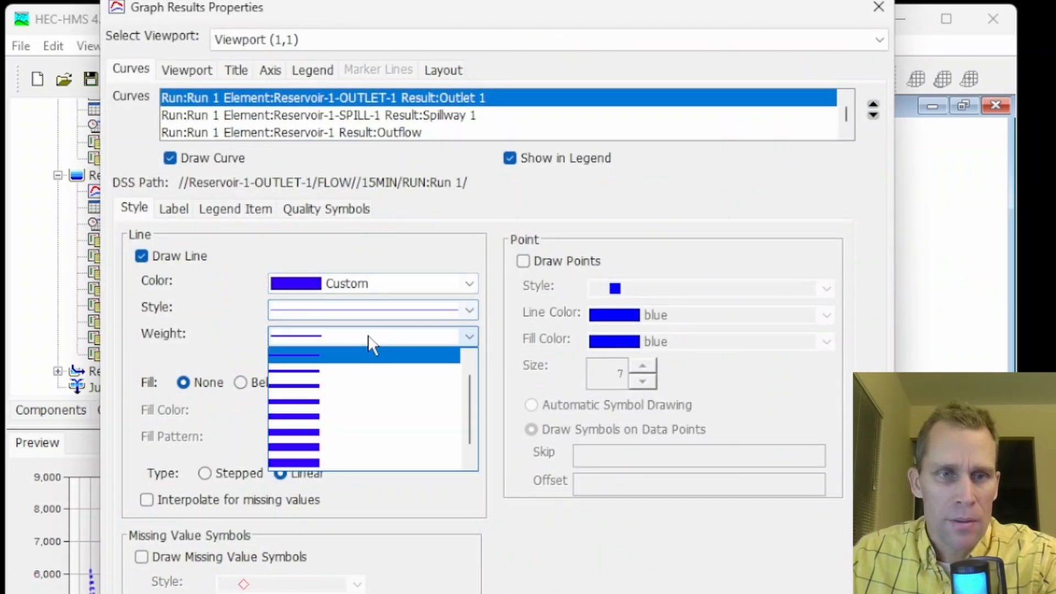
click(342, 383)
Restyle the Spillway 1 curve as a thicker solid darkgreen line
click(328, 115)
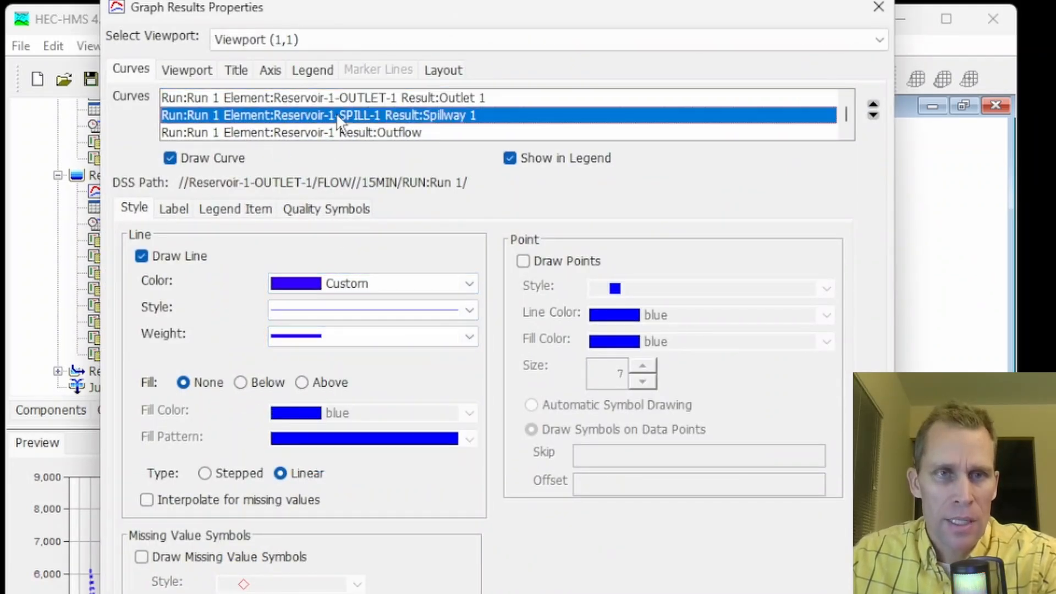
click(352, 284)
scroll(357, 341, down, 6)
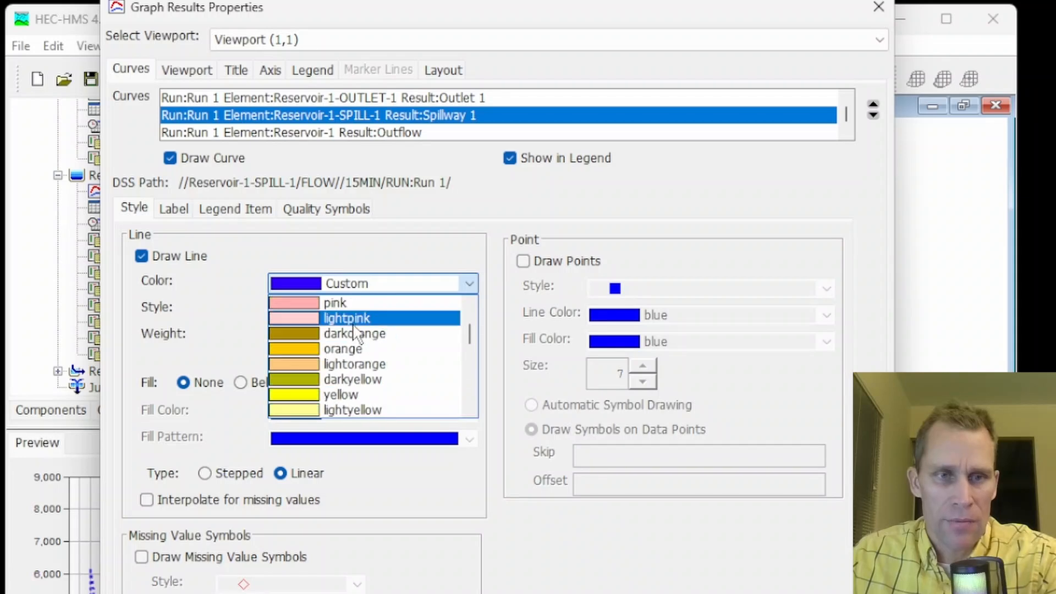
click(351, 364)
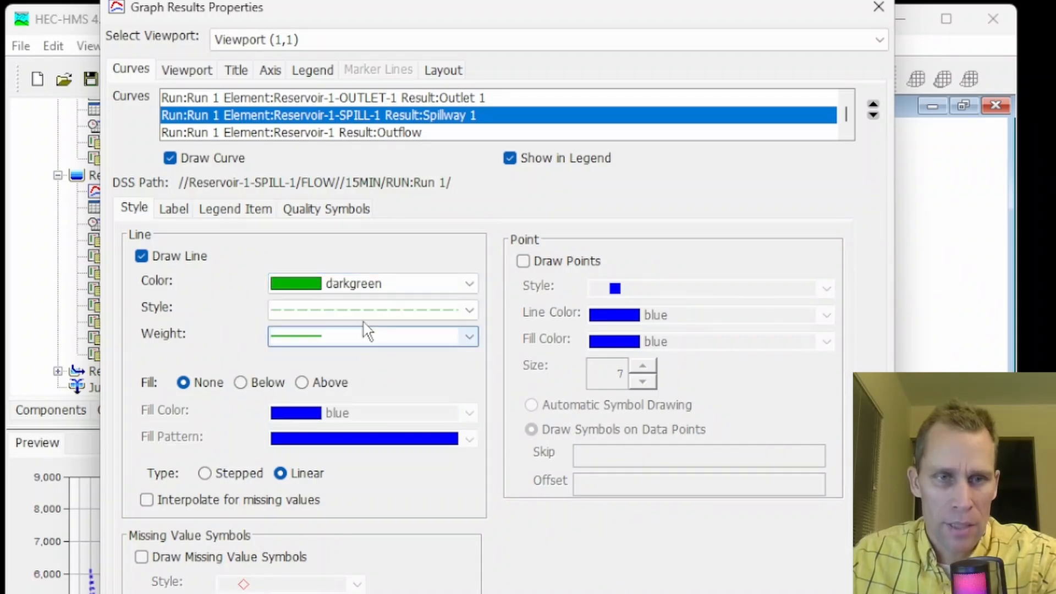
click(363, 309)
click(372, 346)
click(372, 341)
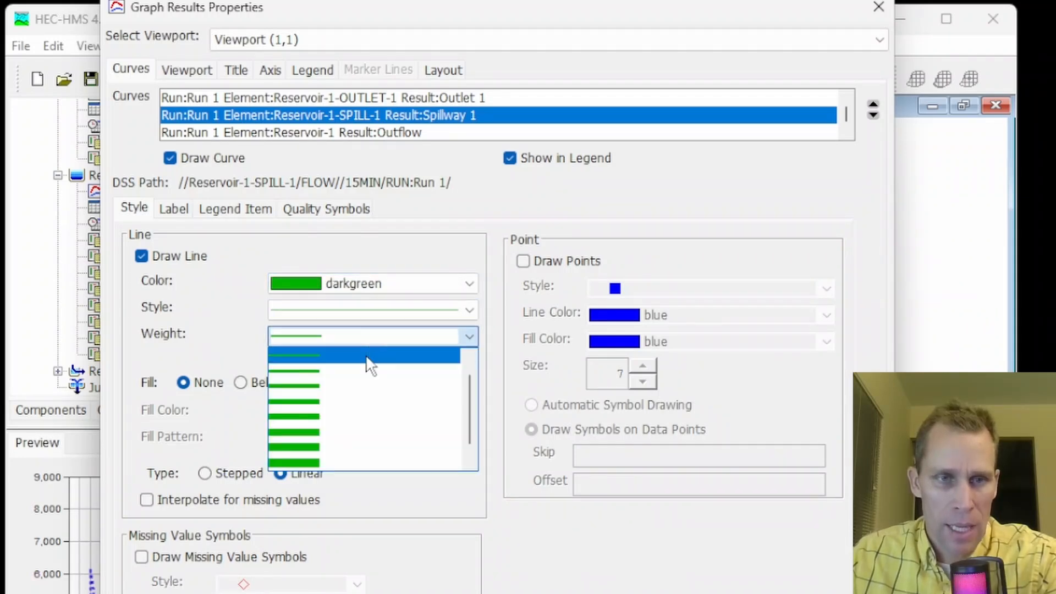
click(352, 381)
Restyle the Outflow curve as a thicker solid red line and apply the plot properties
click(380, 133)
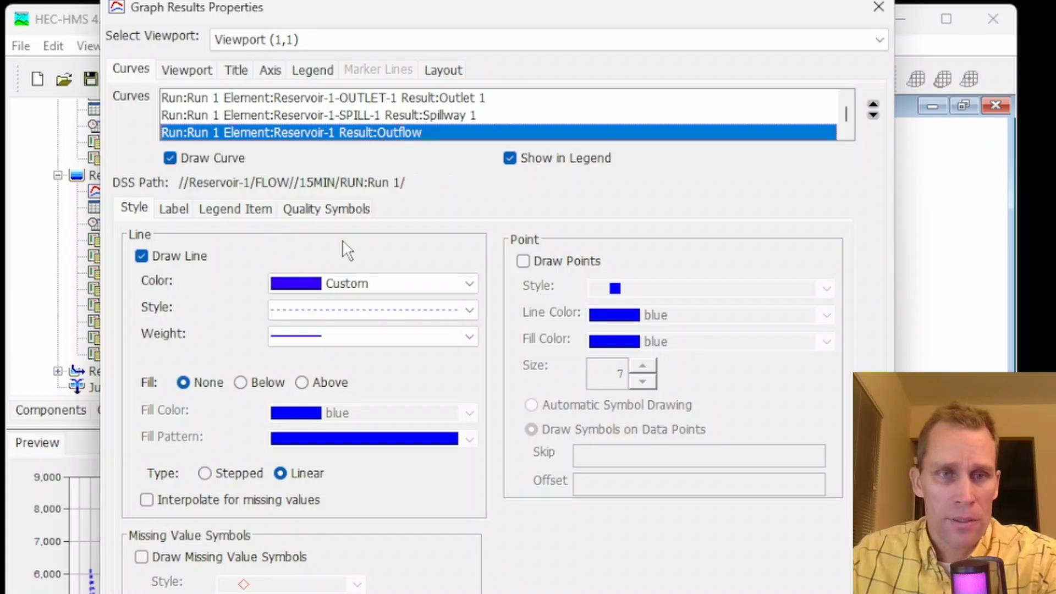
click(364, 284)
scroll(356, 320, up, 5)
scroll(355, 319, up, 3)
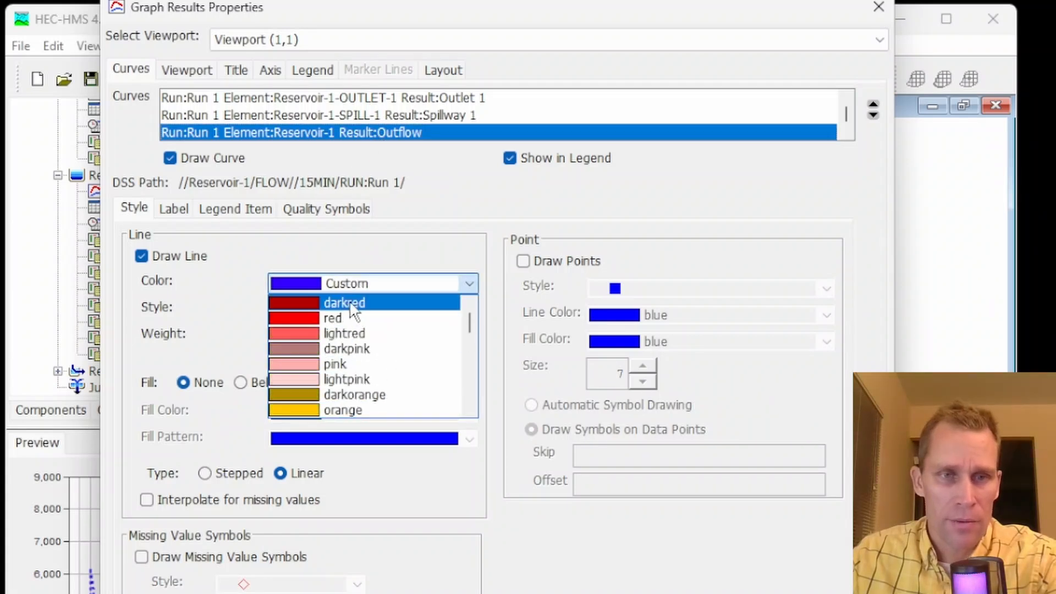
click(342, 312)
click(363, 340)
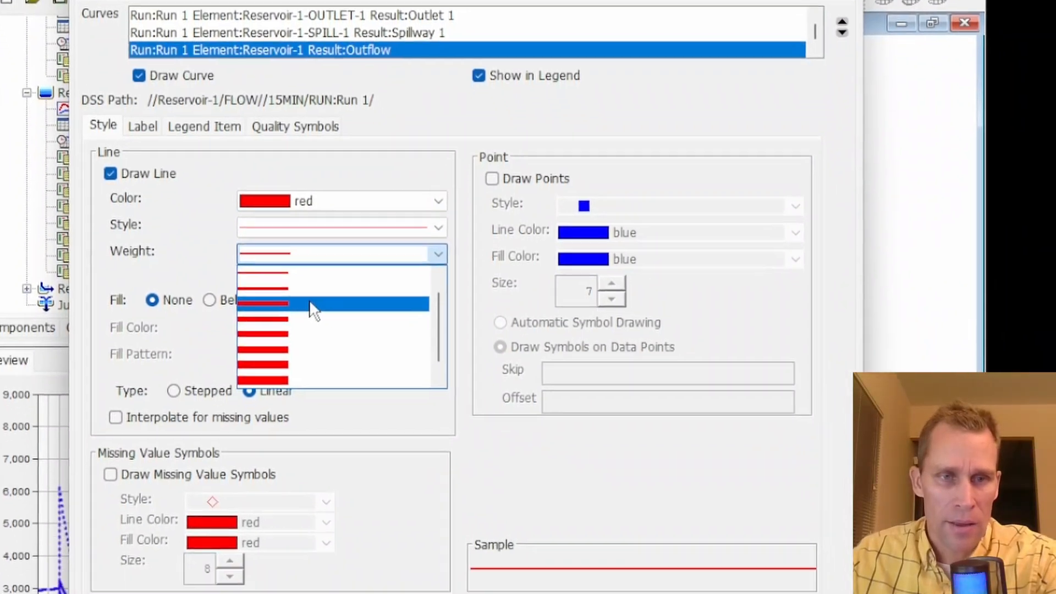
click(312, 308)
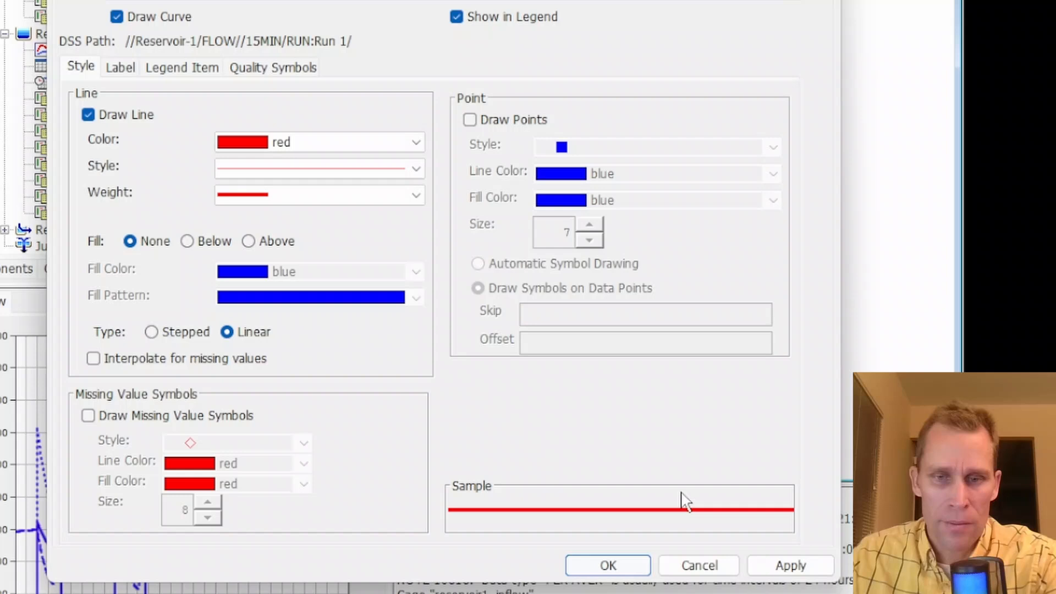
click(783, 566)
click(615, 567)
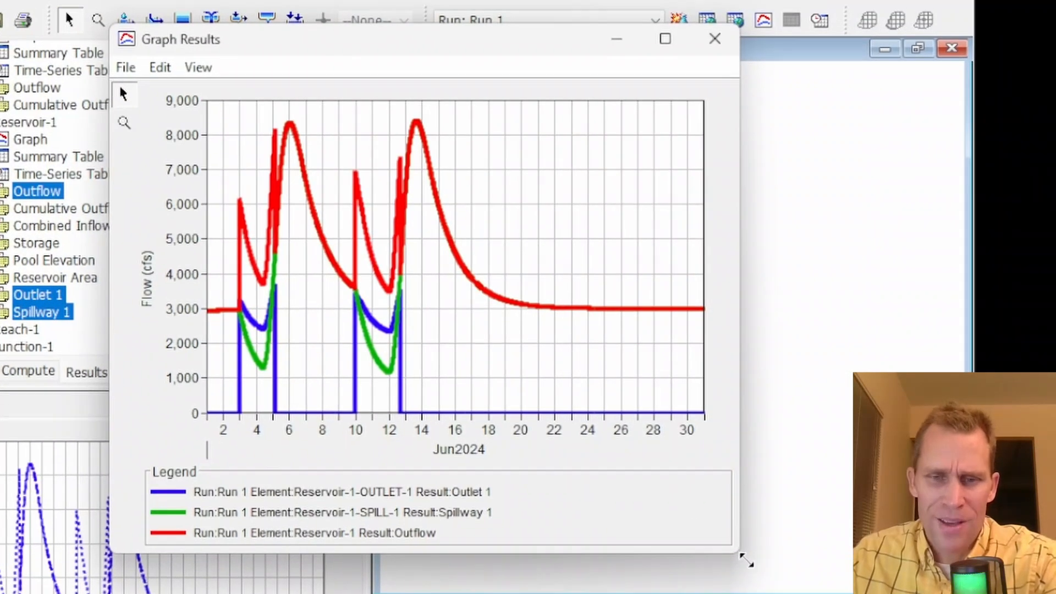
Enlarge the graph and highlight each legend curve to compare outlet, spillway and total outflow
drag(747, 560, 931, 593)
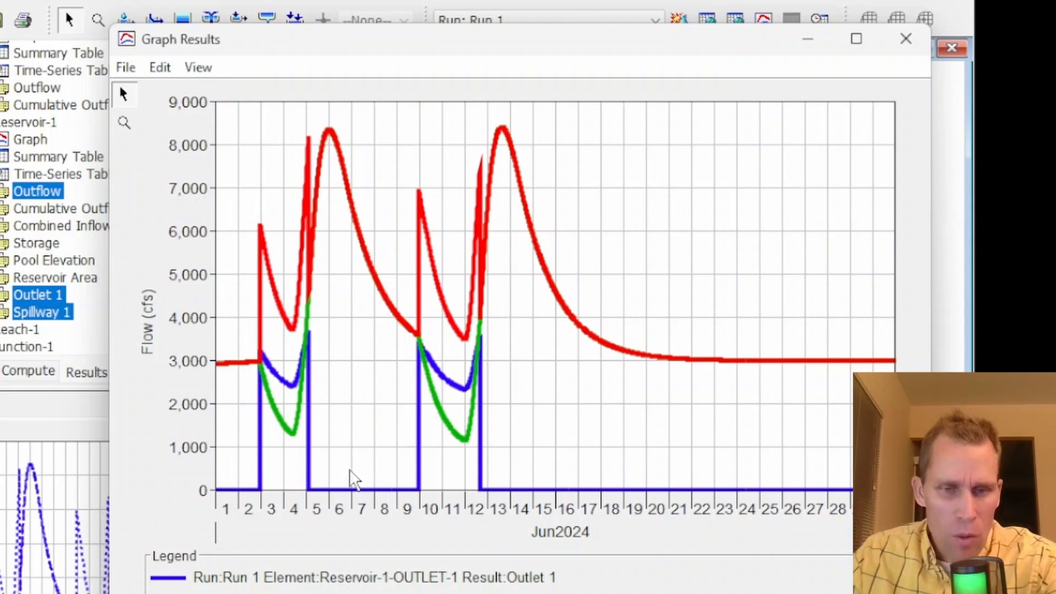
click(529, 583)
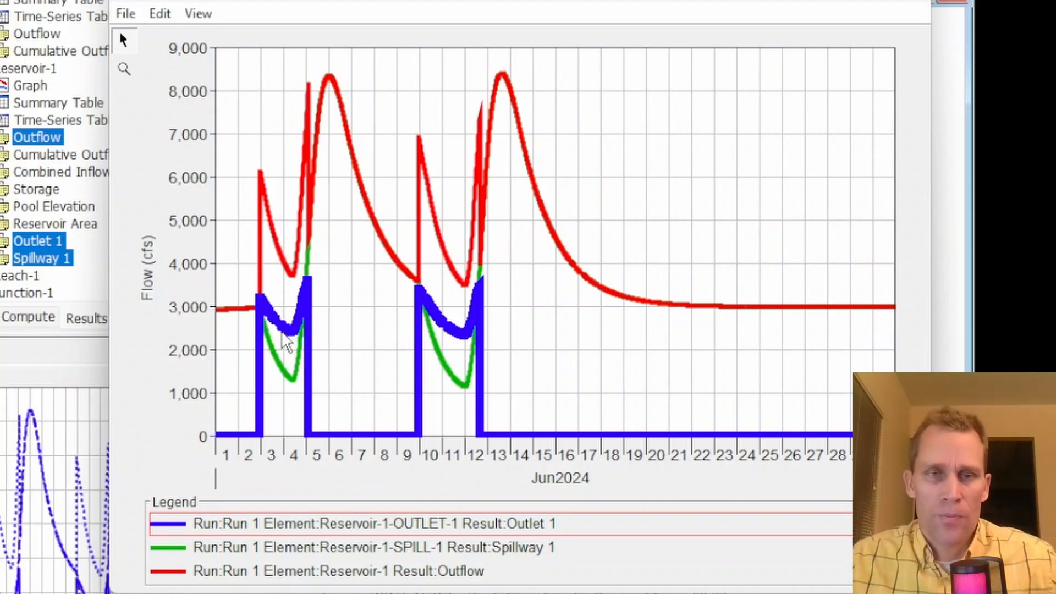
mouse_move(286, 342)
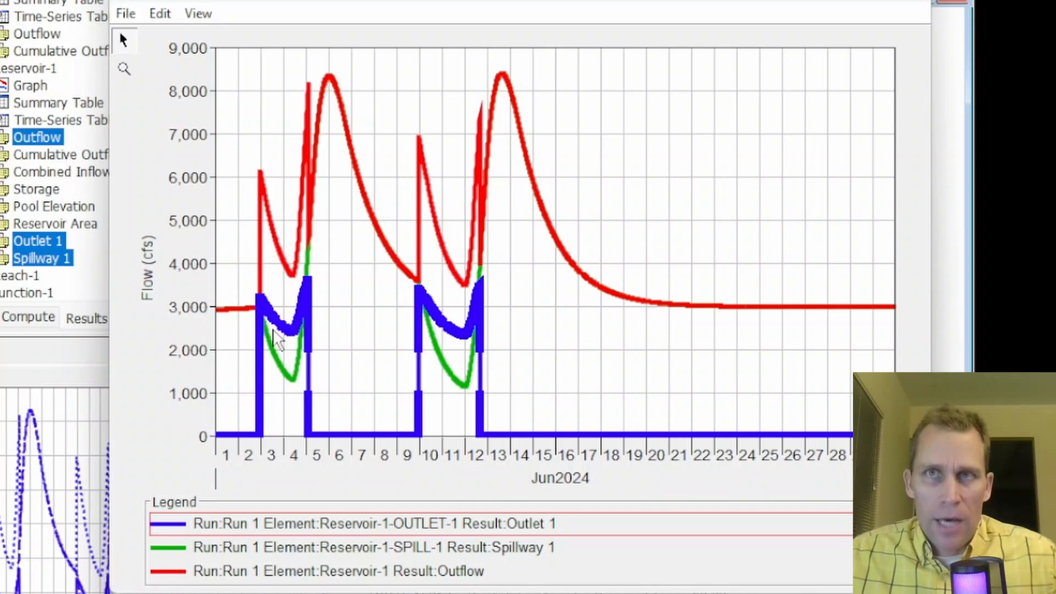
click(440, 546)
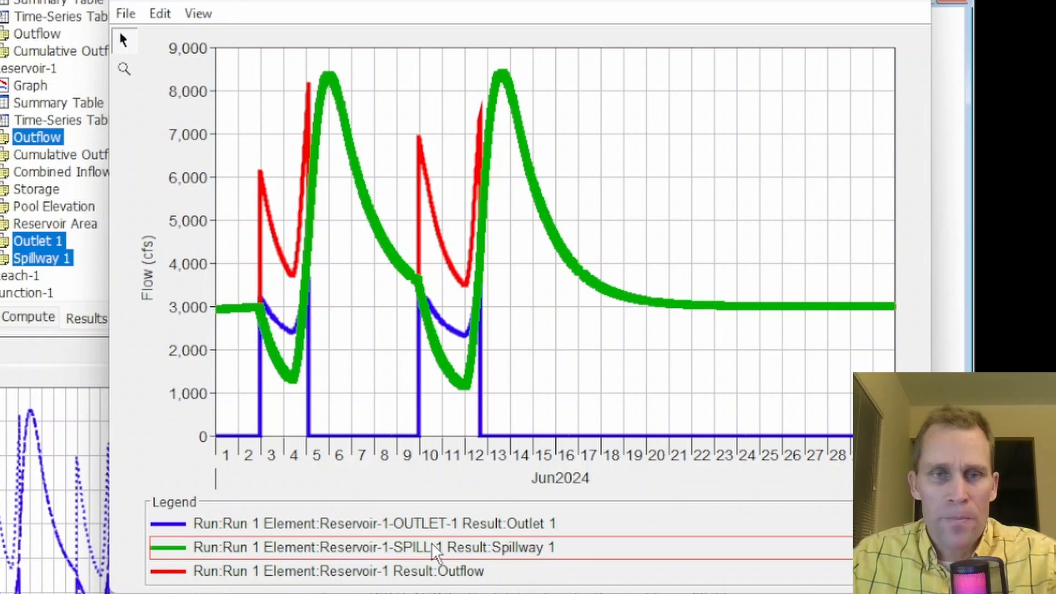
click(449, 573)
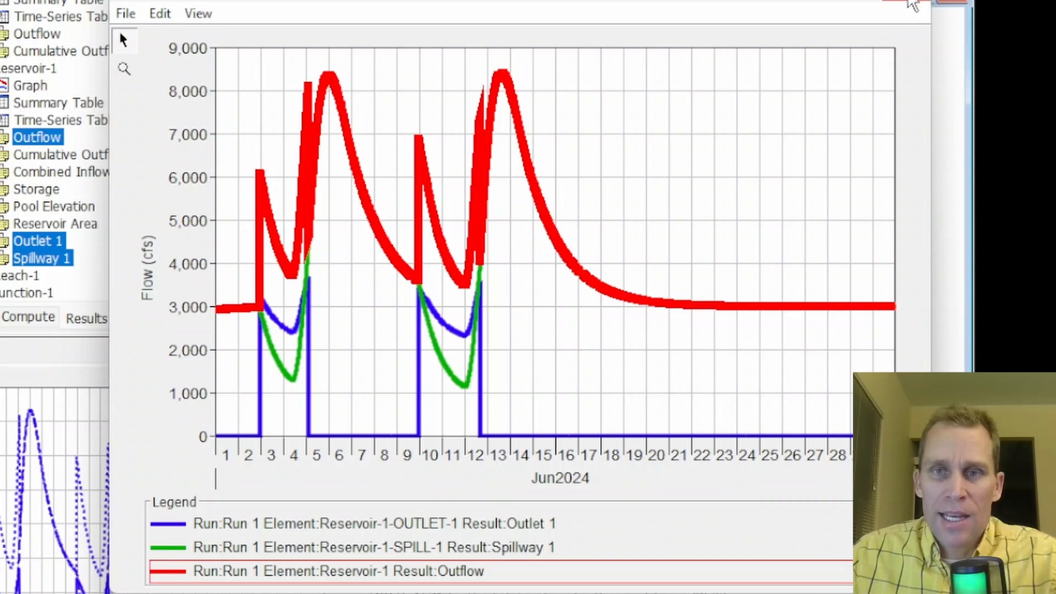
Close the reservoir graph, graph Reach-1's stage results, and zoom in on the first stage peak
click(911, 3)
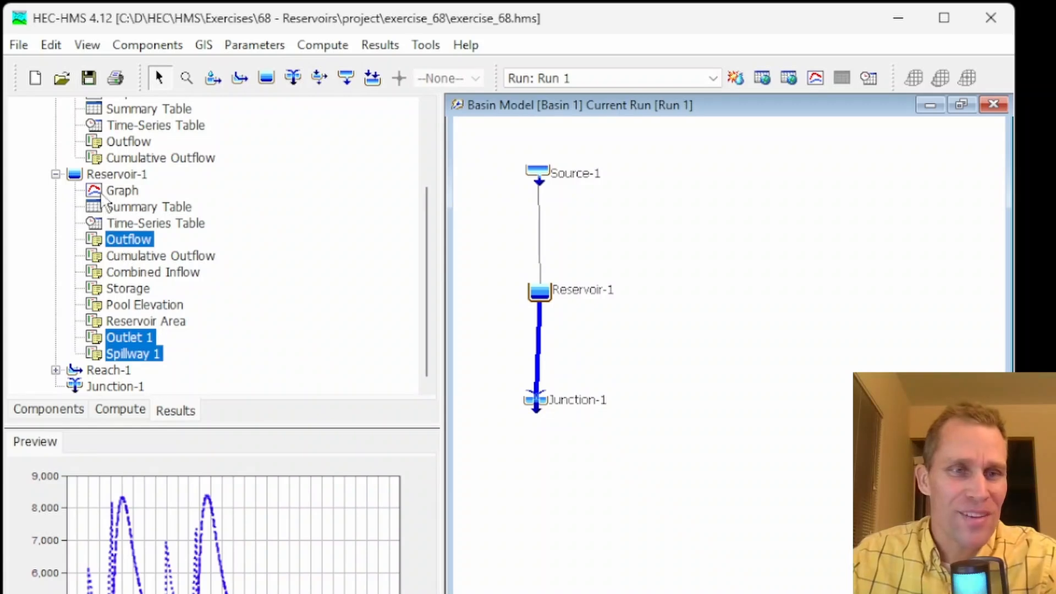
click(56, 370)
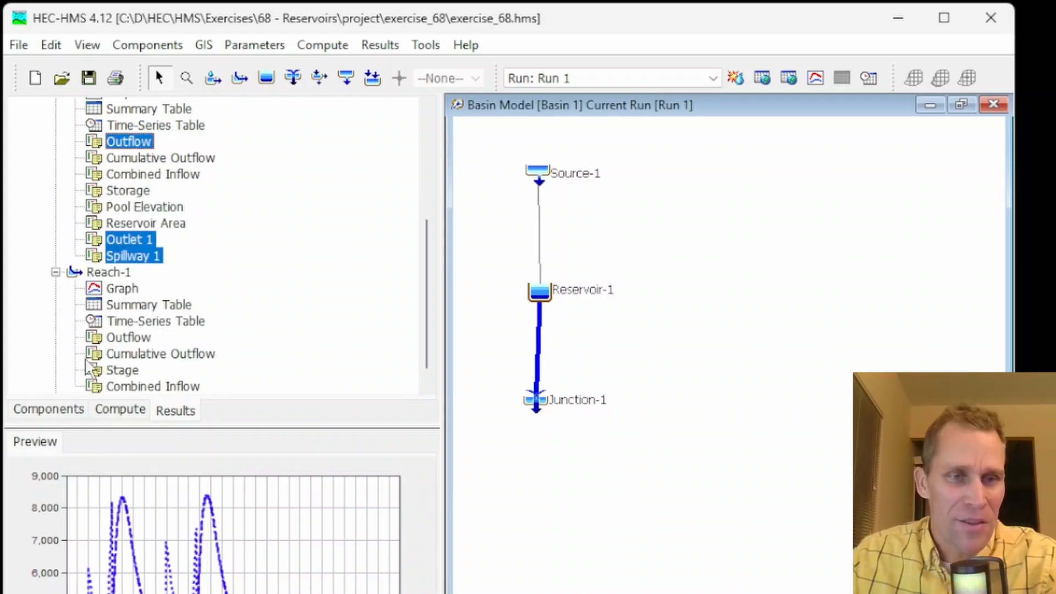
click(121, 370)
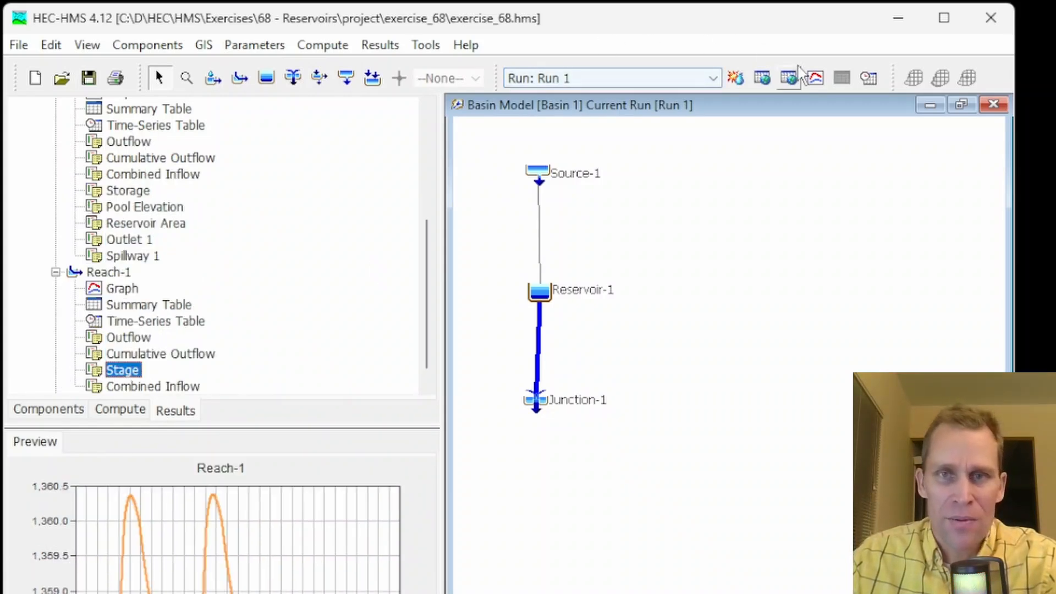
click(816, 78)
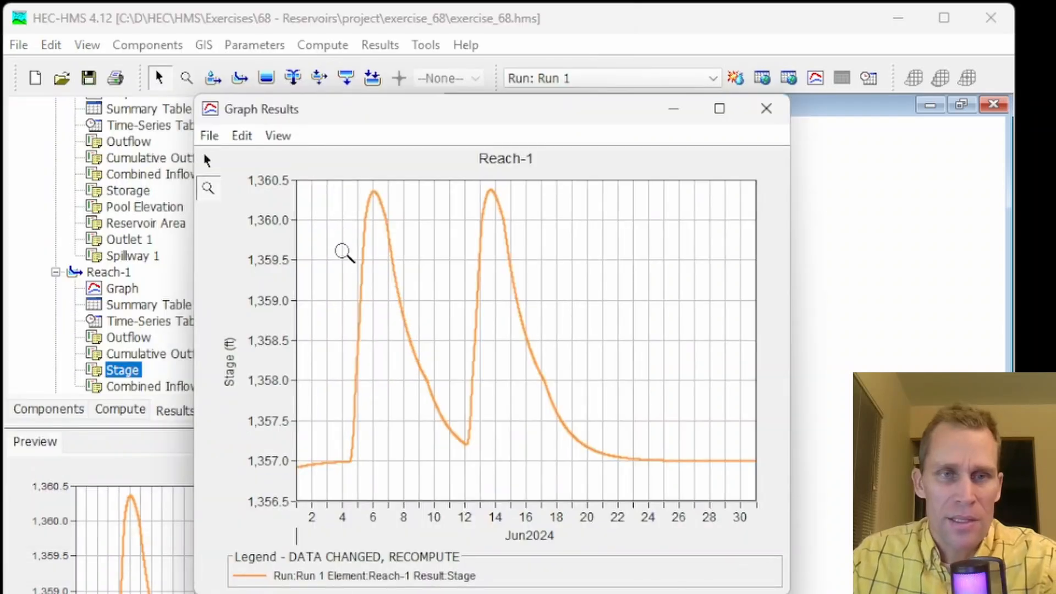
drag(323, 242, 422, 169)
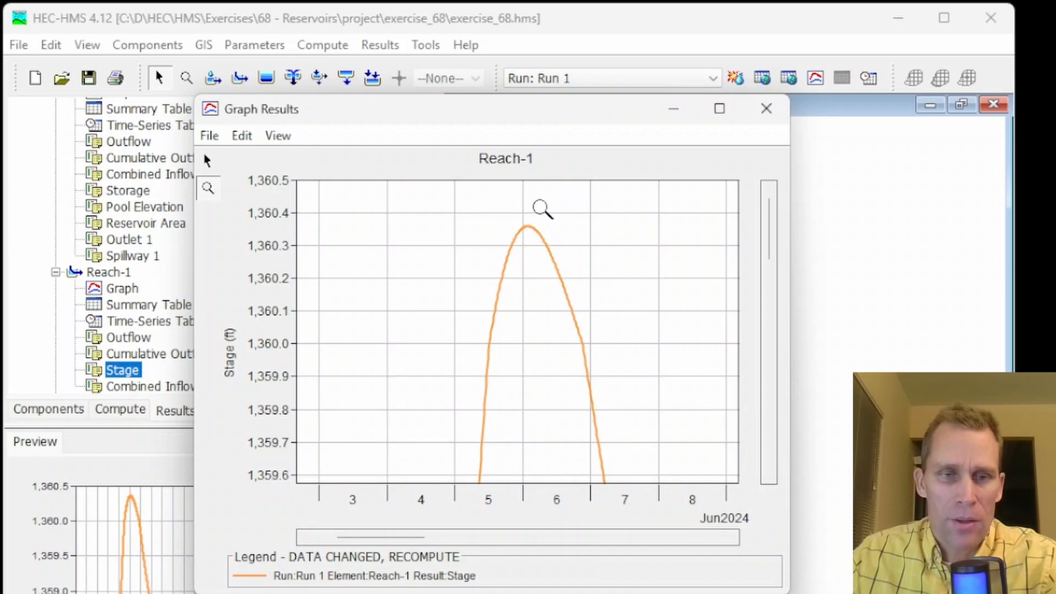
click(817, 142)
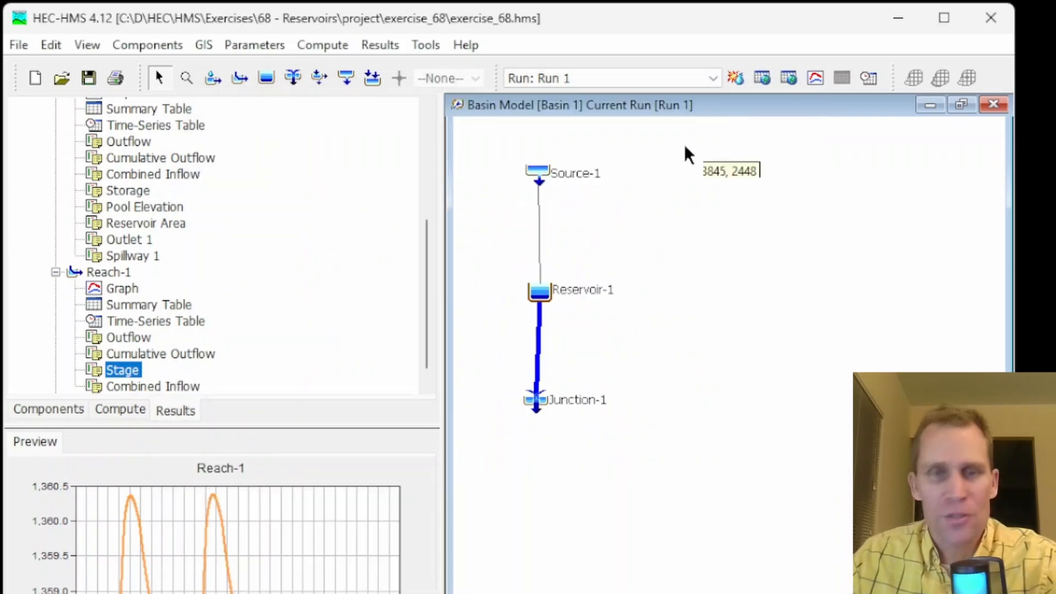